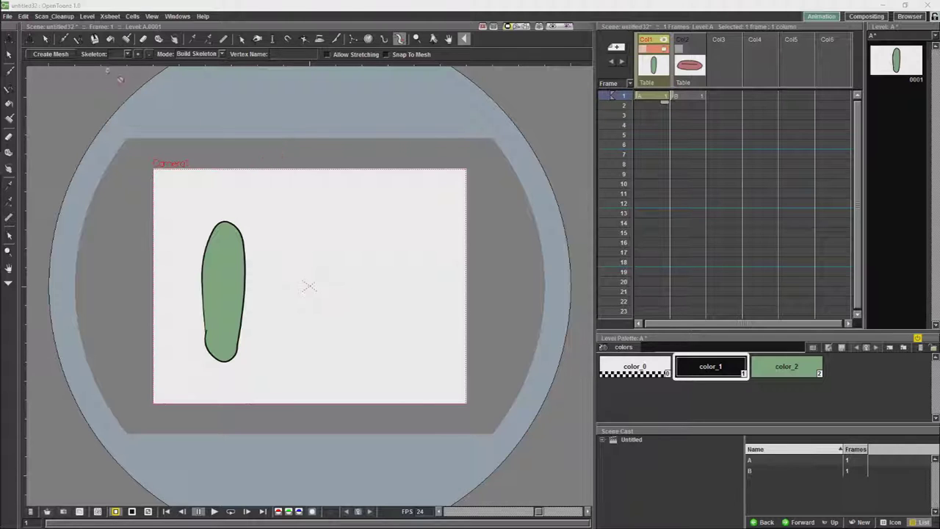
Step: Create a mesh for the green shape with a mesh edges length of about 8.12 mm
left_click(56, 54)
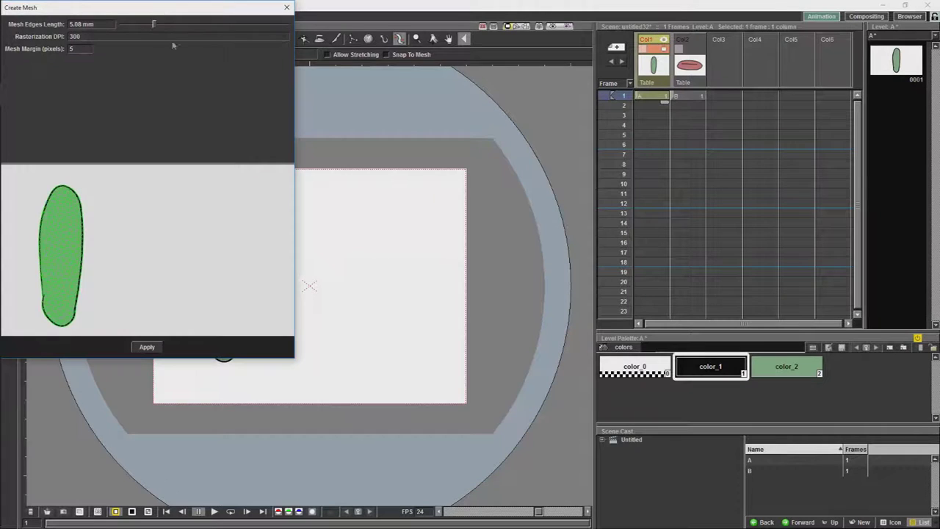
left_click_drag(162, 7, 440, 101)
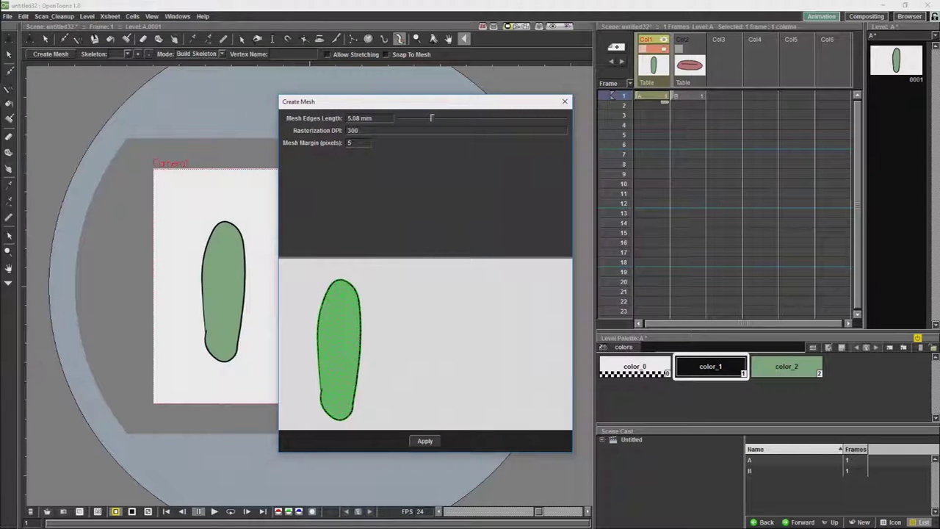
left_click_drag(432, 119, 451, 119)
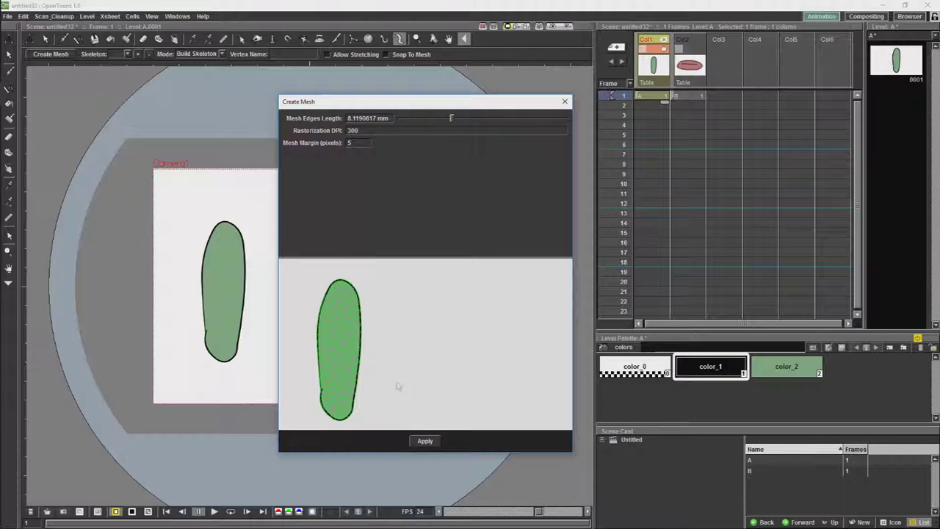
left_click(427, 441)
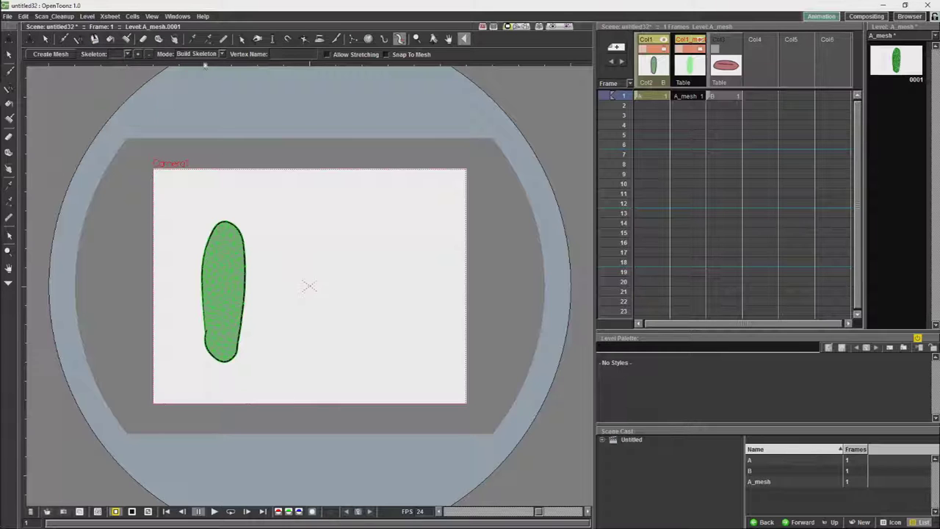
Step: Build a three-vertex skeleton on the green mesh, running from its upper end through its left edge to its lower end
left_click(221, 54)
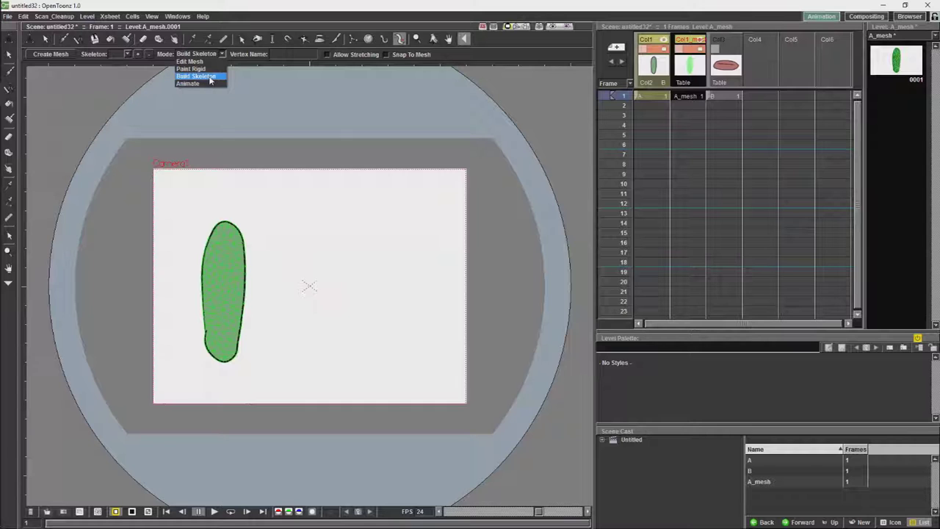
left_click(211, 78)
left_click(226, 227)
left_click(208, 291)
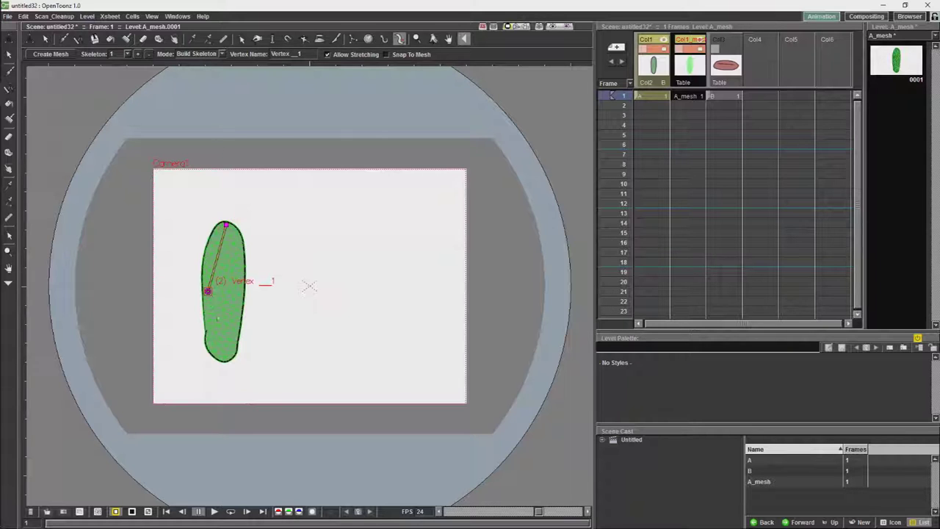
left_click(227, 360)
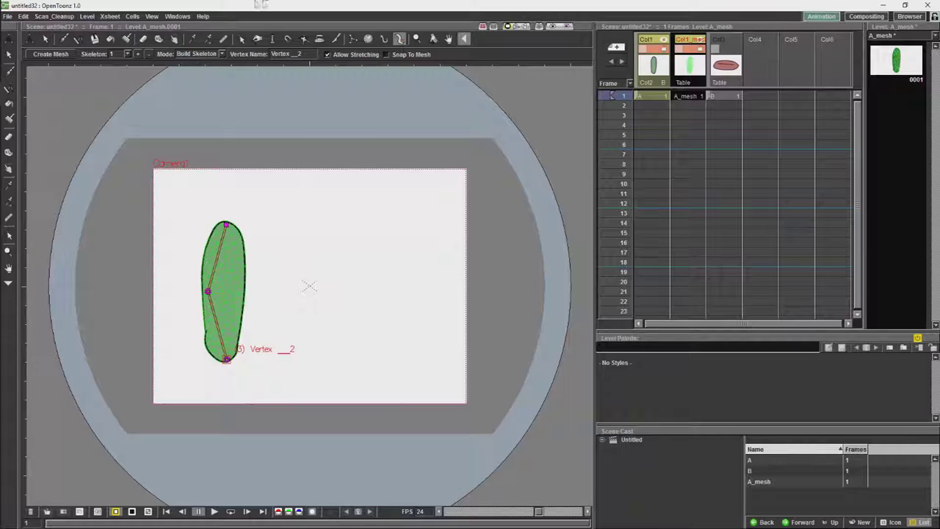
Step: Switch to Animate mode, enlarge the viewer, and swing the lower bone sideways so the green shape bends into an L
left_click(223, 55)
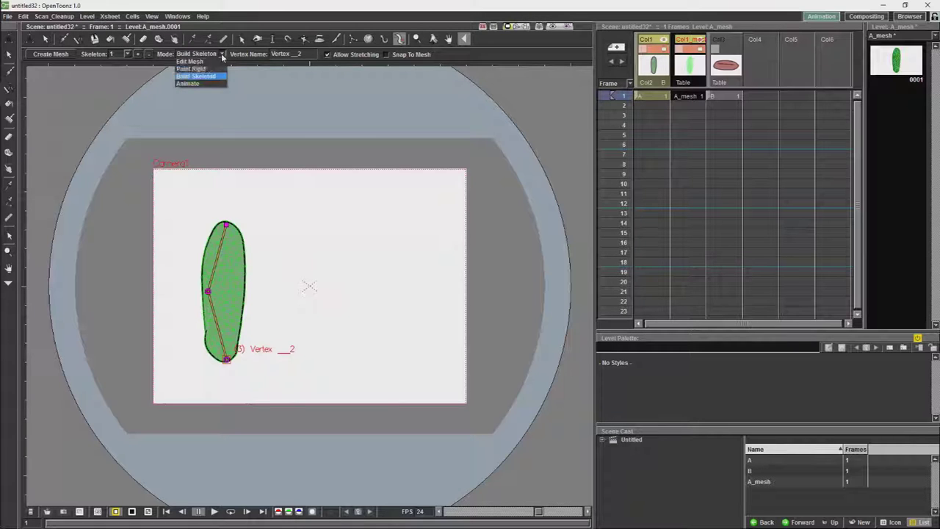
left_click(189, 83)
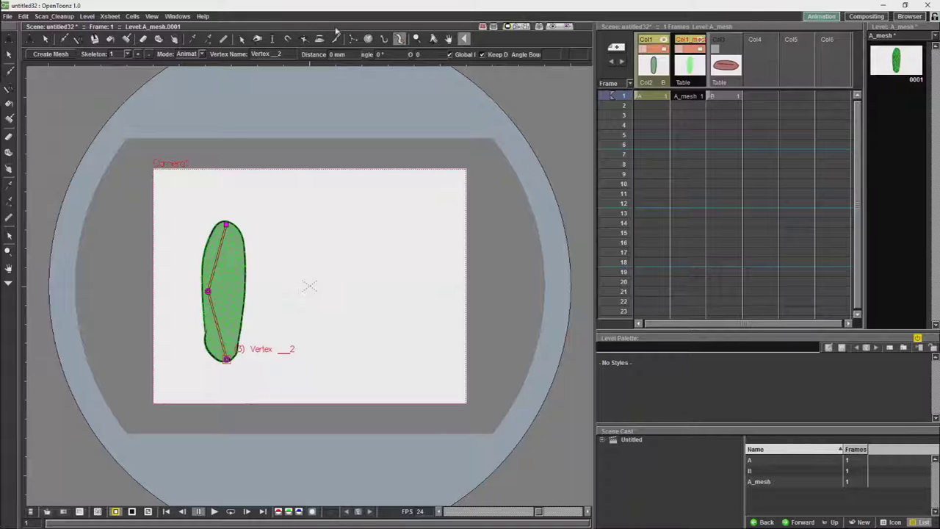
key("grave")
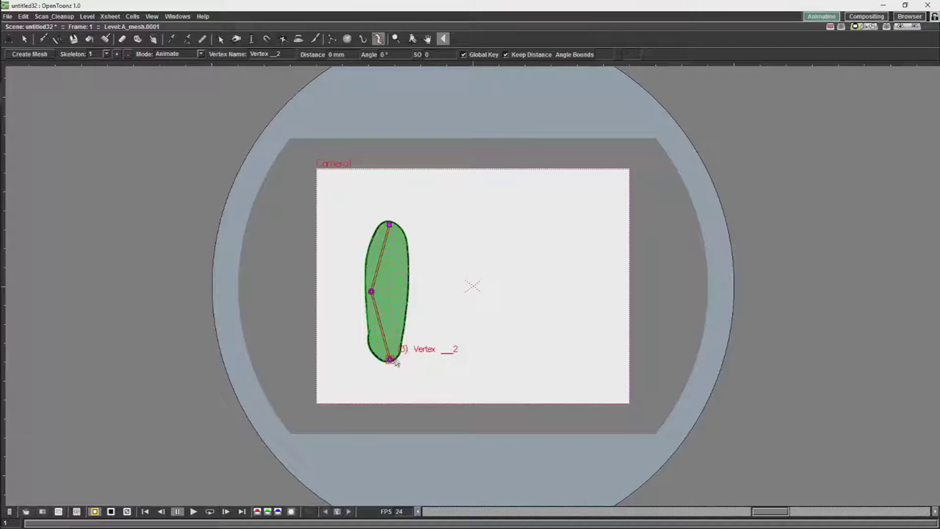
left_click_drag(394, 361, 474, 301)
mouse_move(384, 285)
left_mouse_down()
mouse_move(376, 297)
mouse_move(488, 268)
mouse_move(382, 281)
mouse_move(440, 286)
mouse_move(387, 301)
mouse_move(379, 290)
mouse_move(388, 273)
left_mouse_up()
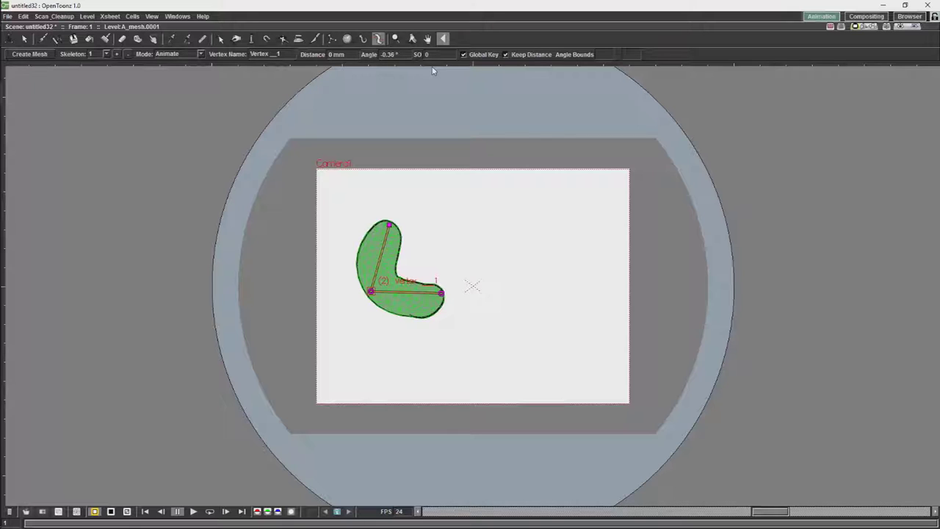
Step: Turn off Keep Distance and stretch both bones into a long L-shape, with the middle vertex at about 22.91 mm distance and 14.01°
left_click(506, 55)
left_click_drag(441, 293, 437, 360)
left_click_drag(371, 290, 404, 292)
left_click_drag(490, 319, 482, 341)
left_click_drag(405, 293, 416, 309)
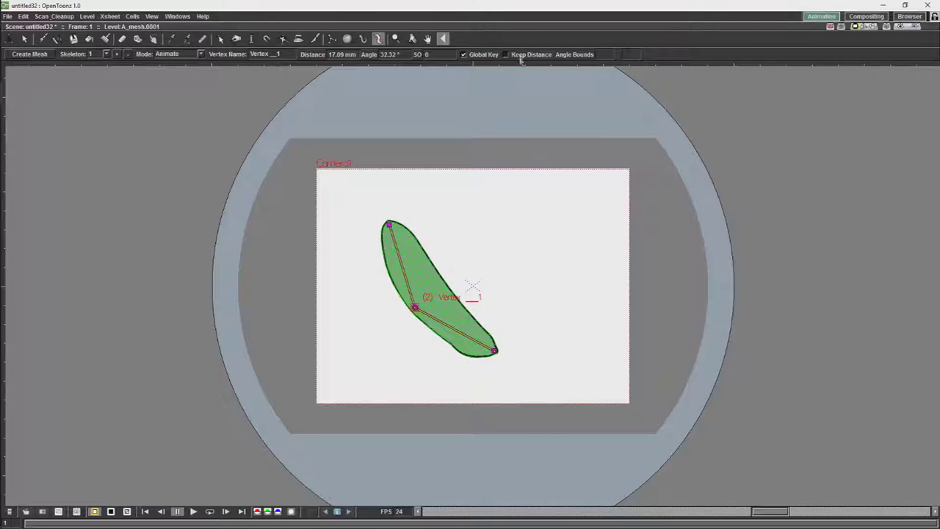
left_click_drag(494, 350, 489, 277)
left_click_drag(414, 314, 386, 323)
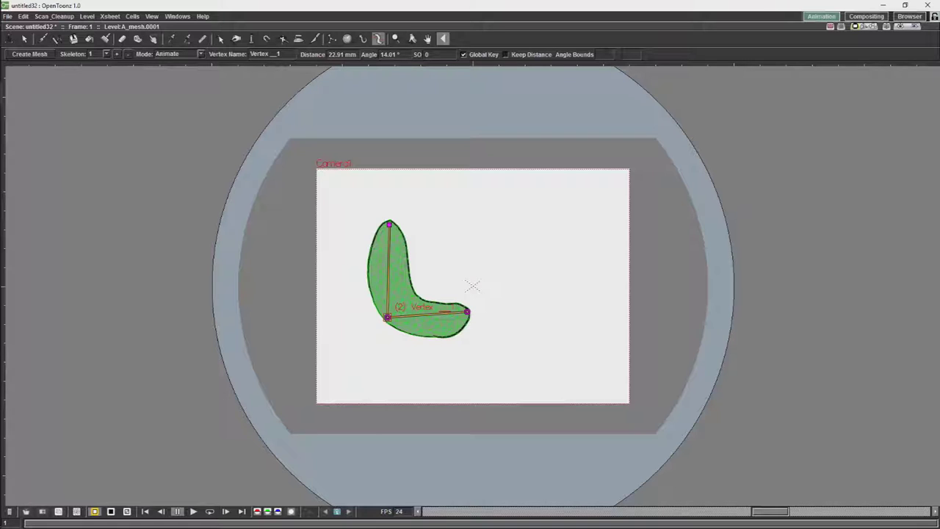
Step: Reshape the green figure to a nearly upright pose, with the end vertex at about -8.76 mm distance and 14.36°, and restore the viewer size
left_click_drag(467, 312, 415, 350)
left_click_drag(387, 318, 391, 297)
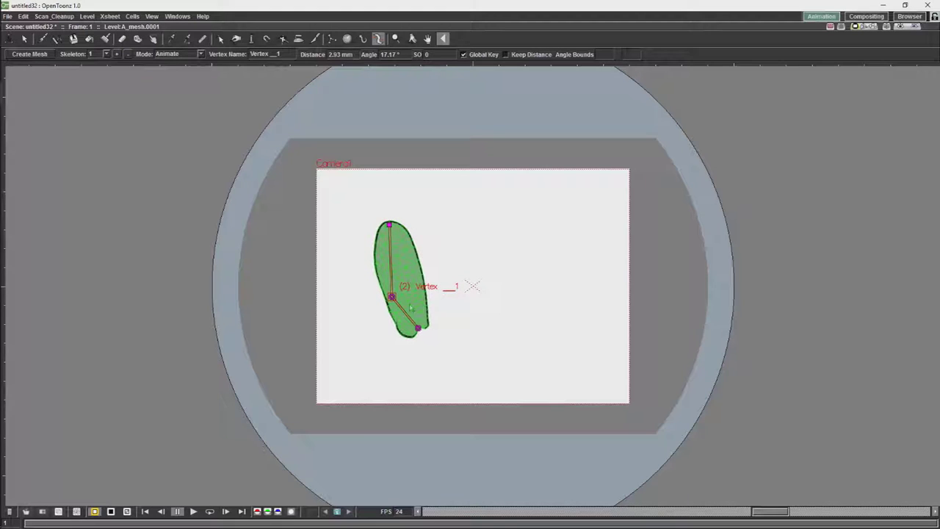
left_click(418, 329)
left_click_drag(419, 331, 442, 345)
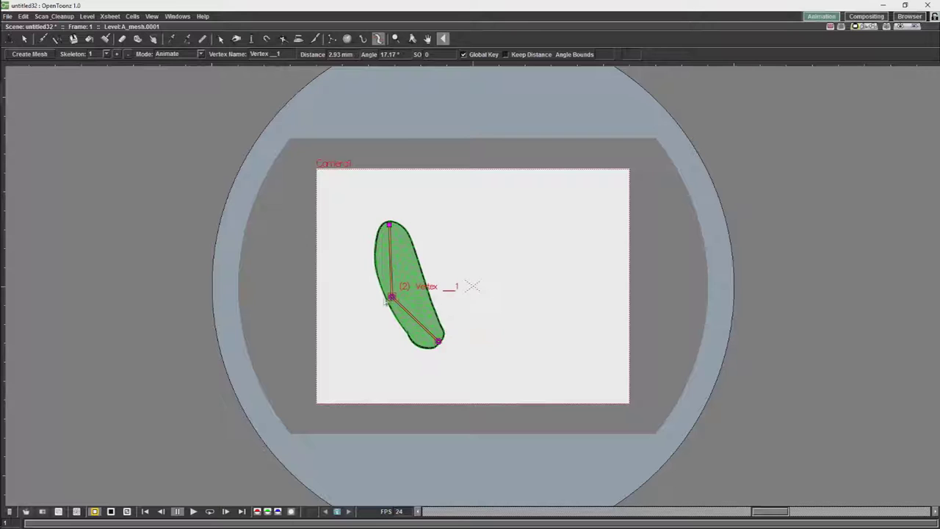
left_click_drag(392, 296, 369, 296)
mouse_move(398, 356)
left_mouse_down()
mouse_move(424, 307)
mouse_move(384, 367)
mouse_move(403, 351)
left_mouse_up()
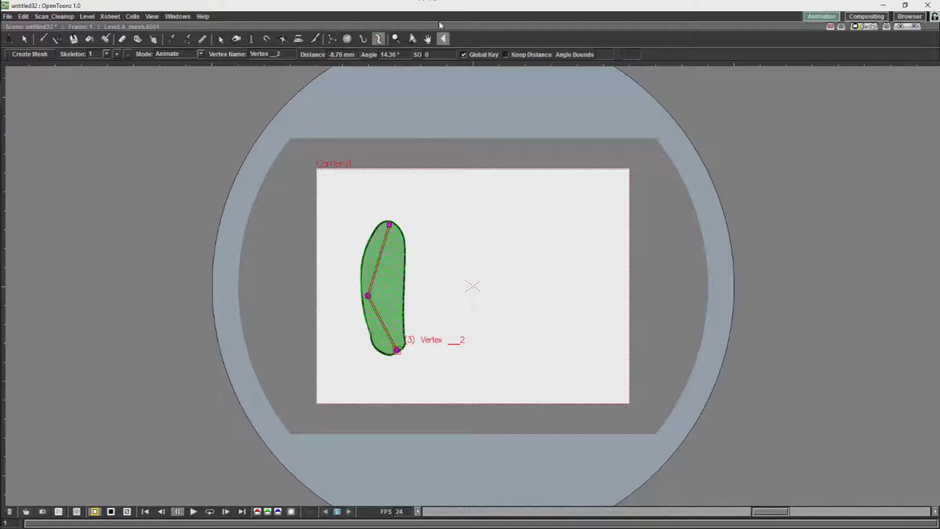
key("grave")
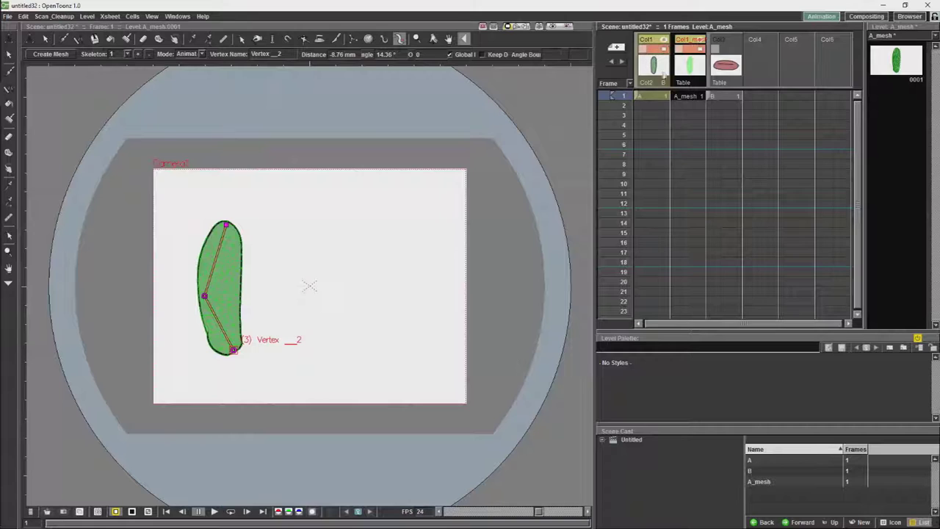
Step: Delete the green drawing's column and its A_mesh column, leaving only the red drawing in the xsheet
right_click(654, 82)
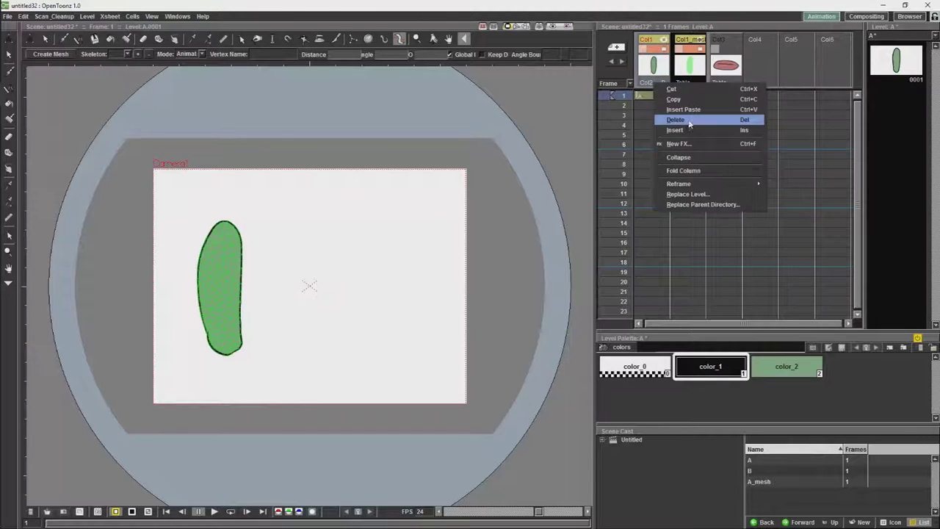
left_click(690, 121)
right_click(657, 97)
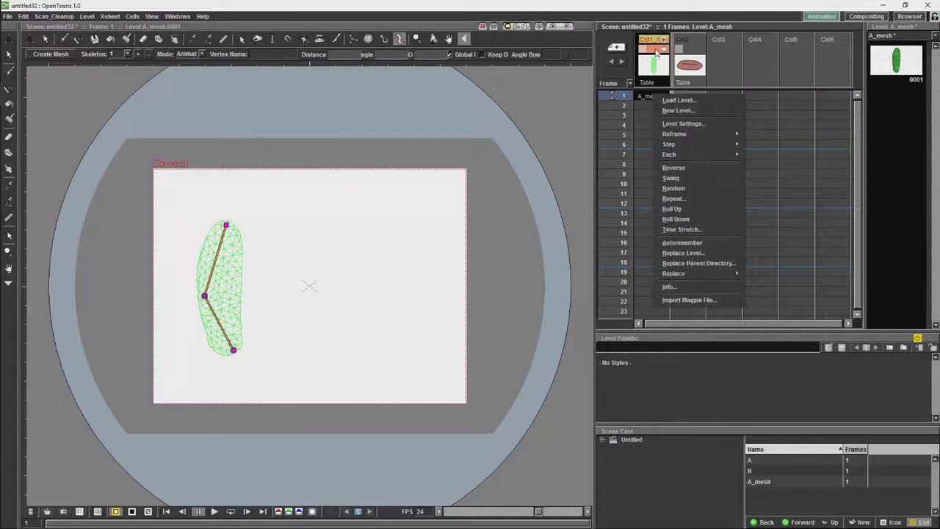
left_click(656, 50)
right_click(656, 51)
left_click(678, 74)
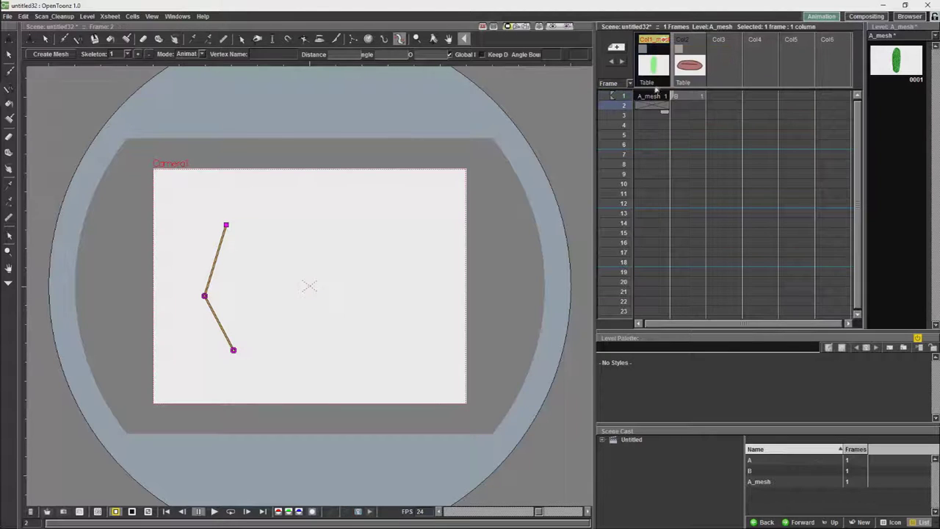
right_click(656, 105)
left_click(679, 122)
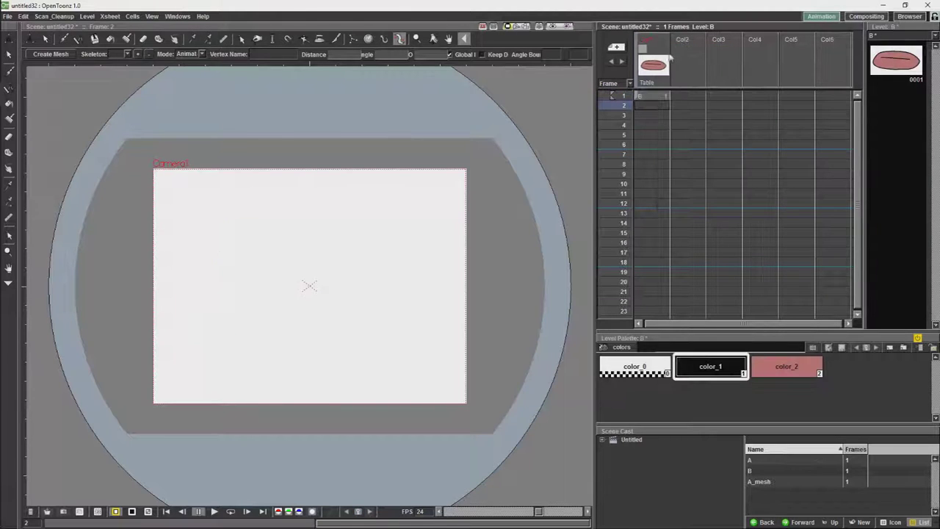
Step: Select the red drawing B at frame 1 and create a mesh for it with an edges length of about 5.88 mm
left_click(661, 46)
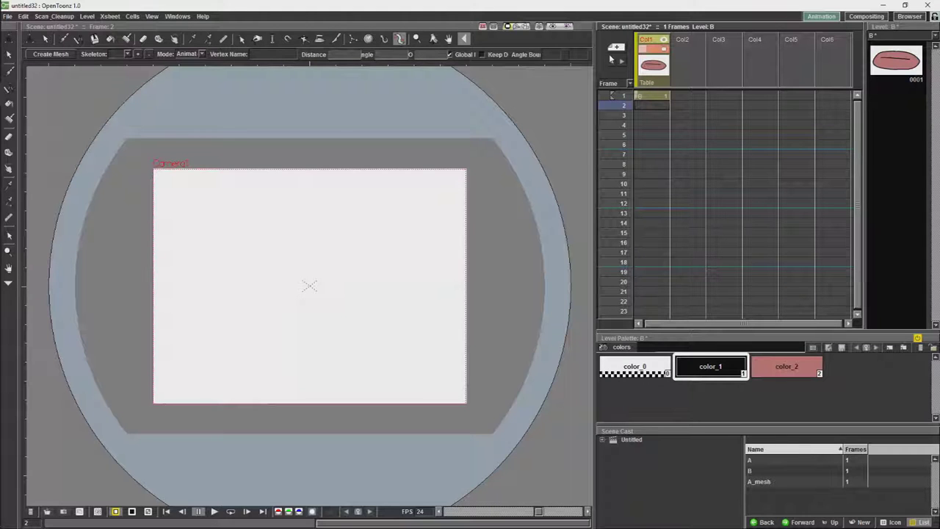
left_click(653, 95)
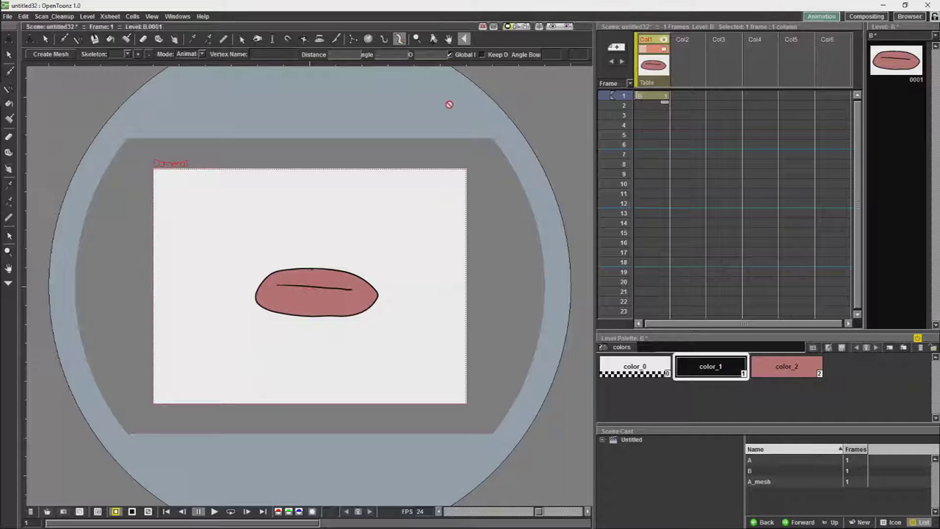
left_click(51, 54)
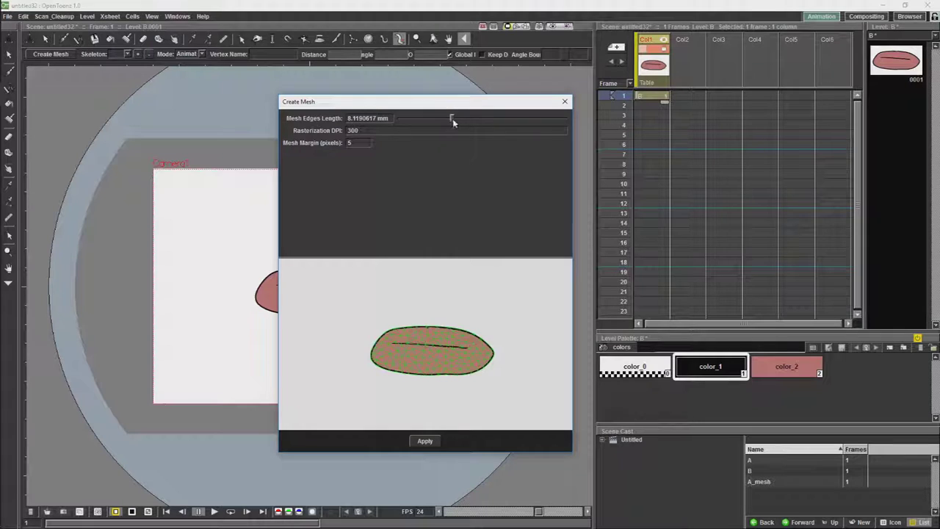
mouse_move(452, 120)
left_mouse_down()
mouse_move(461, 119)
mouse_move(429, 121)
mouse_move(437, 122)
left_mouse_up()
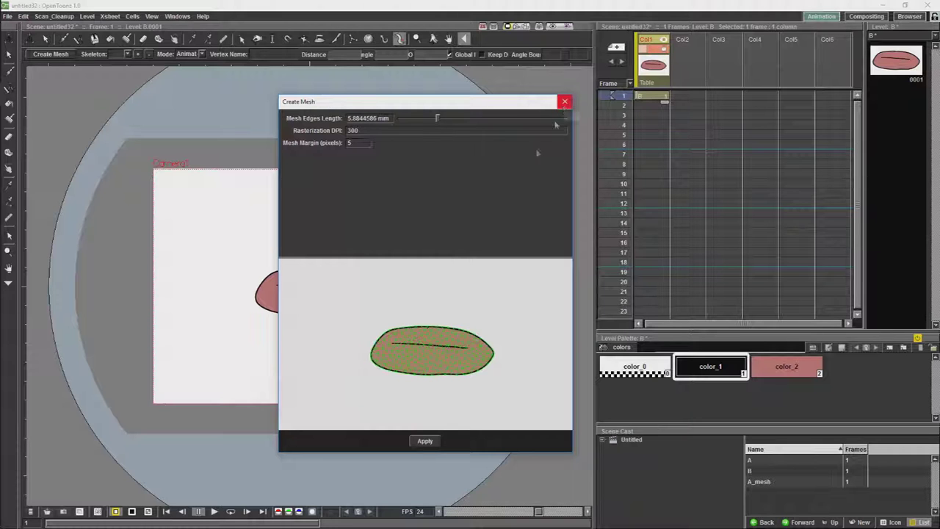
left_click(425, 441)
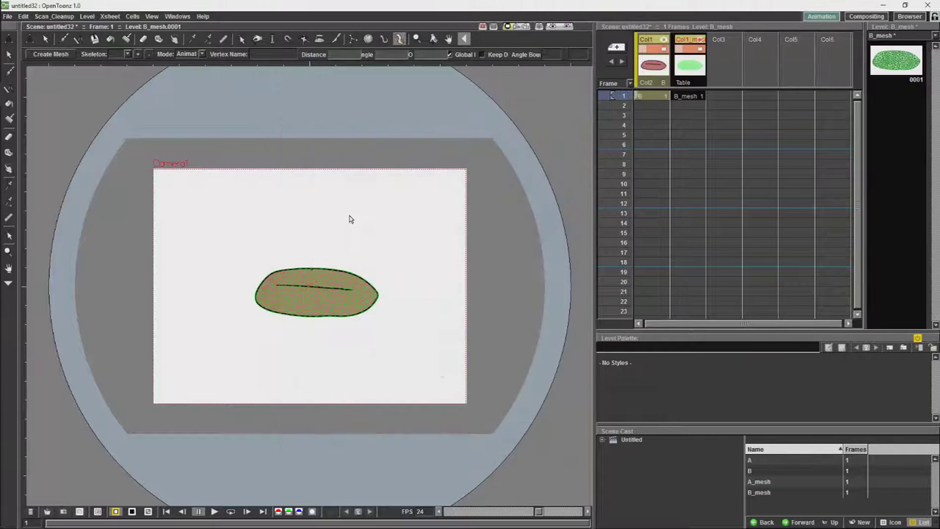
Step: Switch to Edit Mesh mode and split a mesh edge near the lower-left part of the red shape
scroll(349, 219, "up", 2)
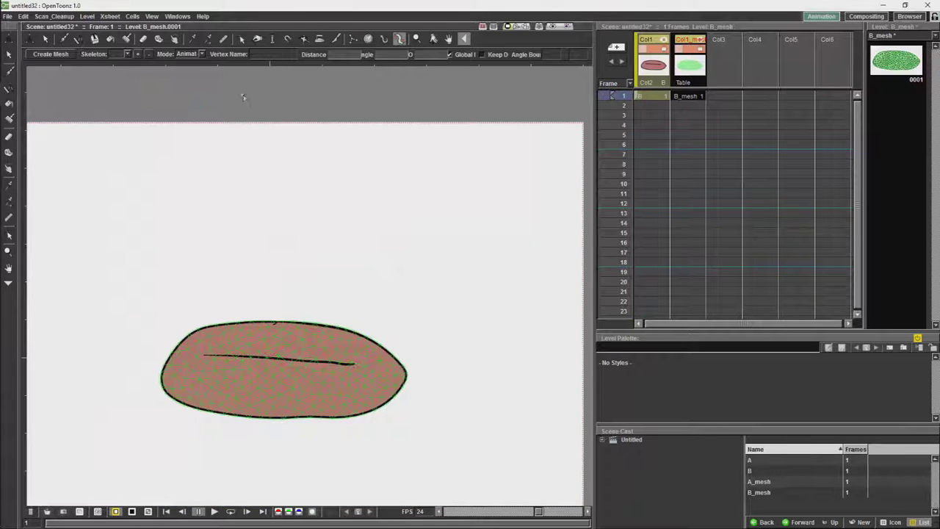
left_click(201, 53)
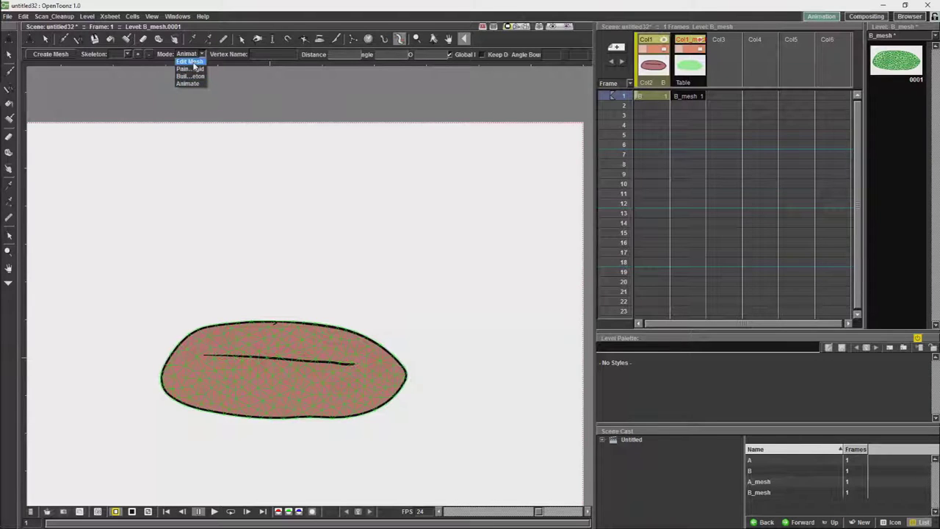
left_click(193, 62)
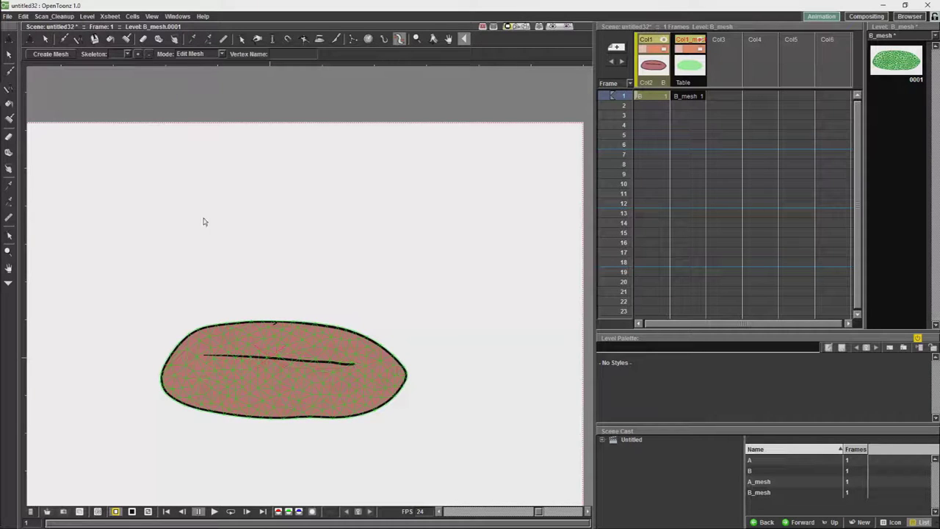
right_click(204, 388)
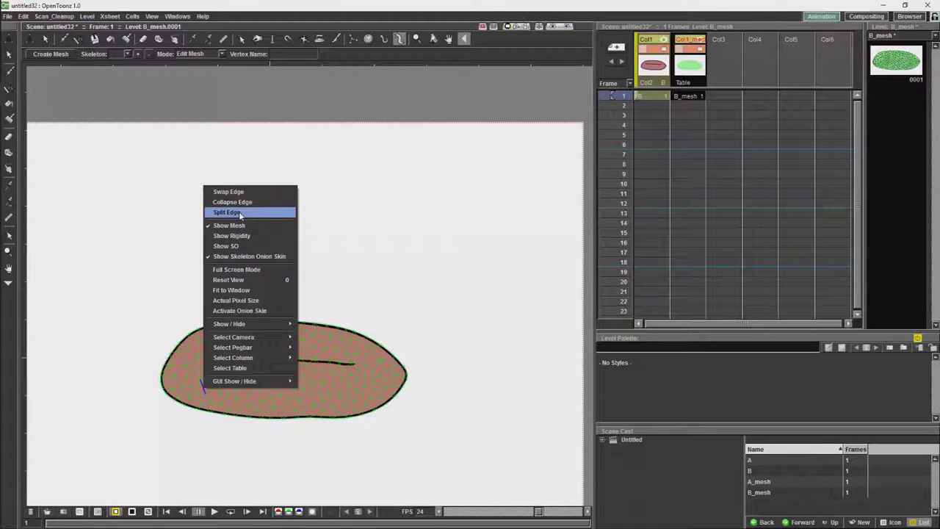
left_click(239, 212)
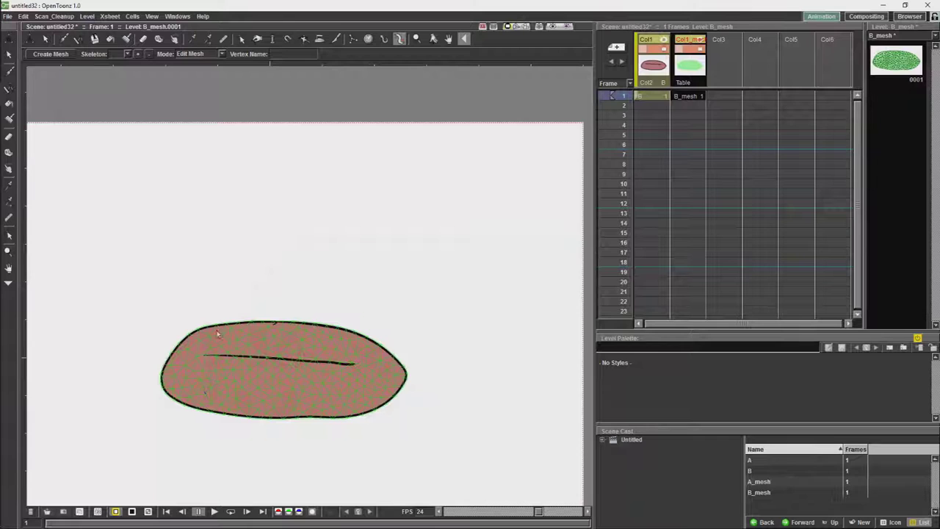
Step: Try collapsing a mesh edge near the lower-left part of the red shape, and swap an edge in the same area
right_click(206, 383)
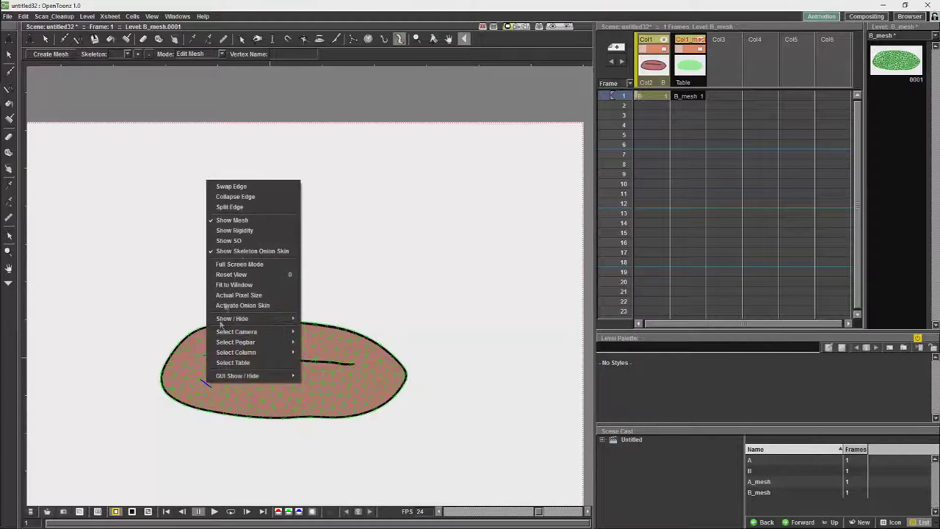
left_click(250, 197)
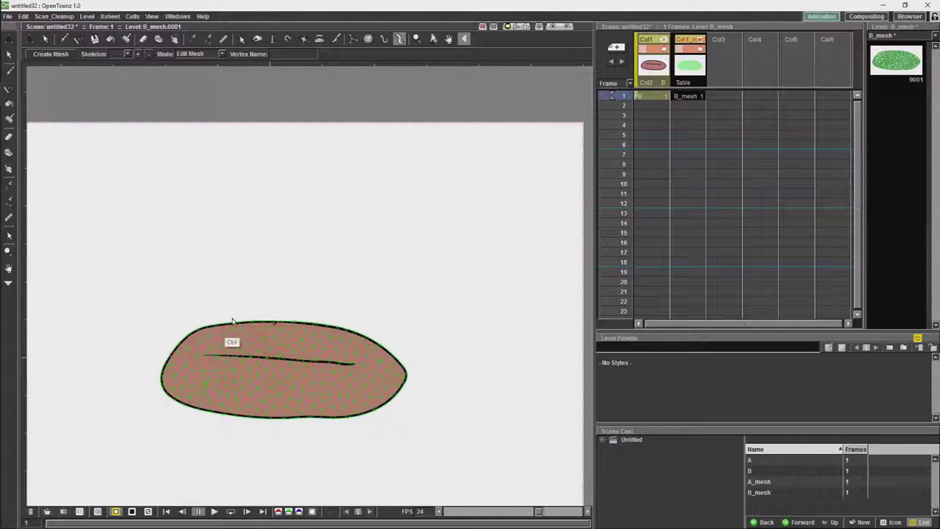
right_click(203, 388)
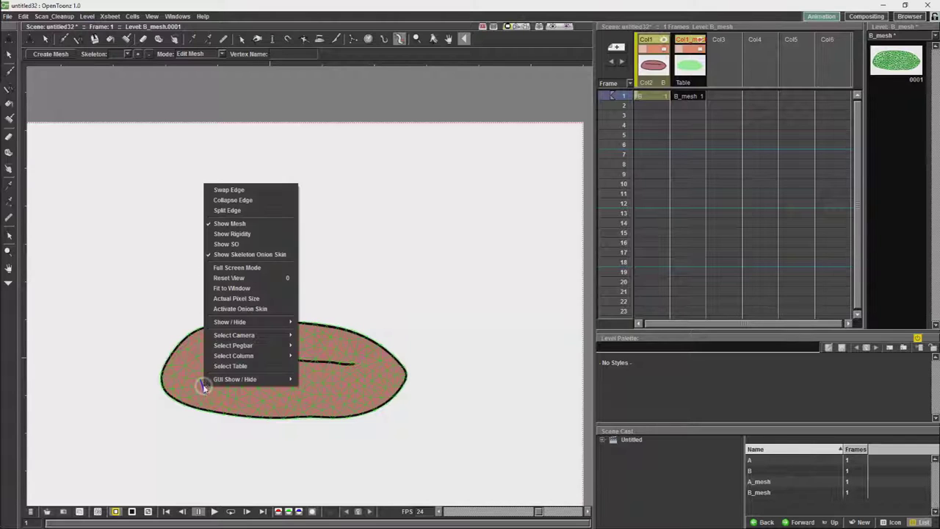
left_click(240, 191)
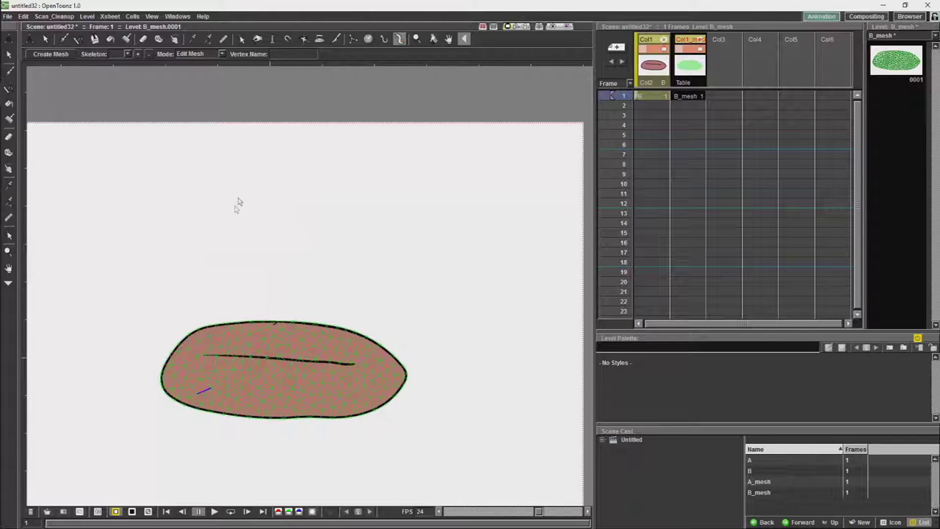
Step: Select the chain of mesh edges along the dark line across the middle of the red shape and cut the mesh there
left_click(206, 398)
scroll(235, 381, "up", 2)
scroll(235, 381, "up", 2)
scroll(235, 381, "down", 2)
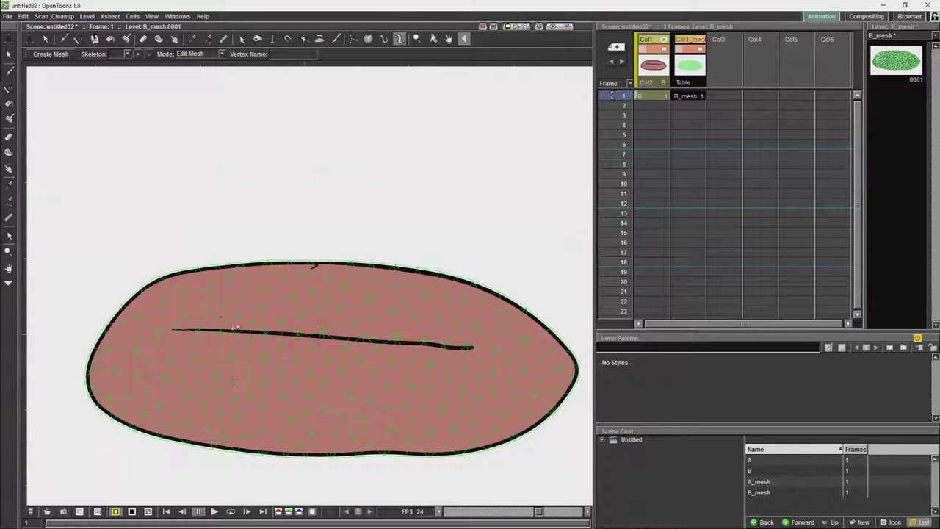
left_click(237, 333)
left_click(254, 339)
left_click(257, 319)
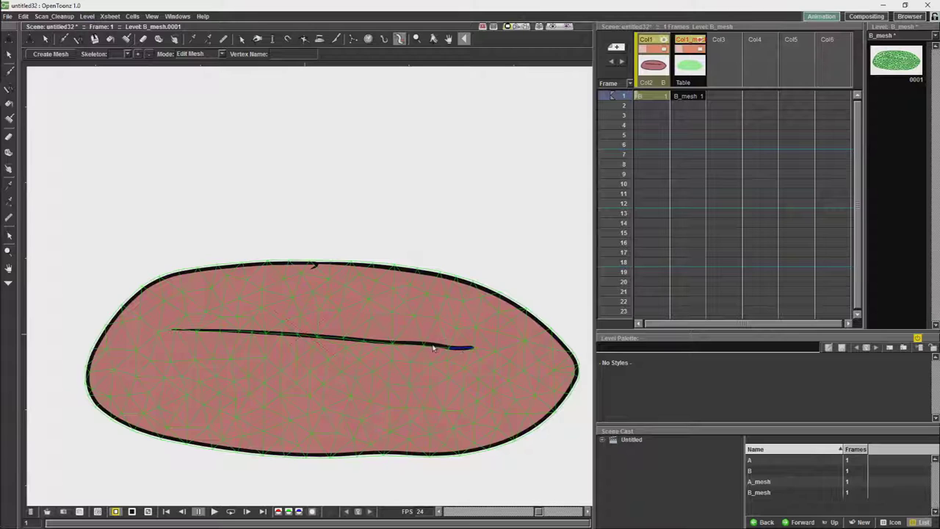
key("ctrl")
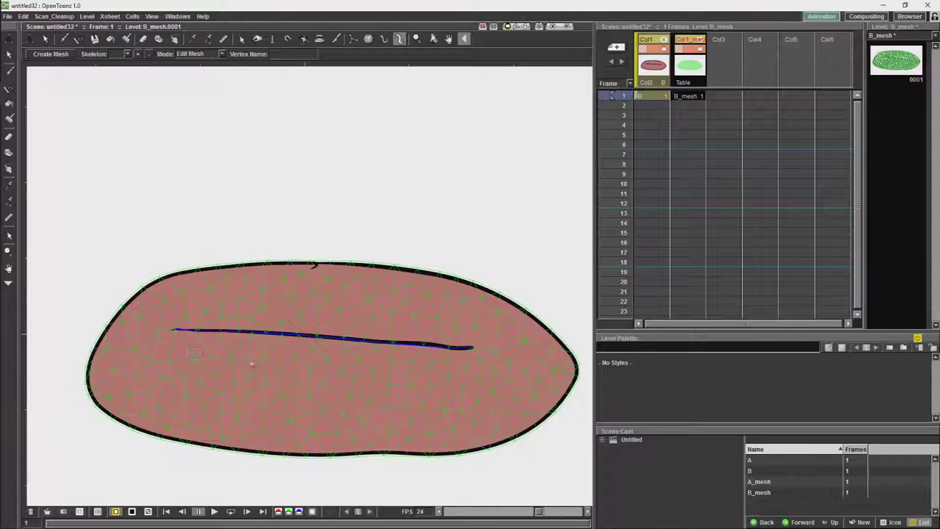
right_click(335, 340)
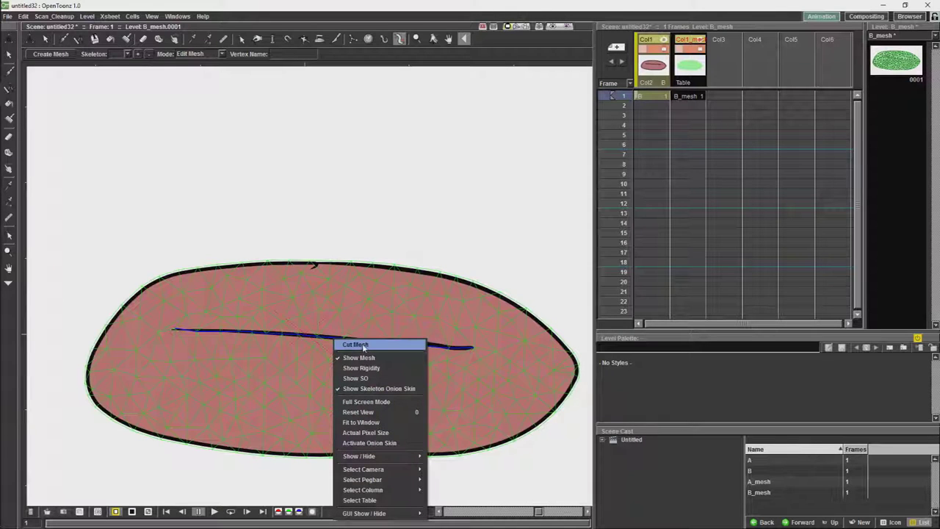
left_click(362, 345)
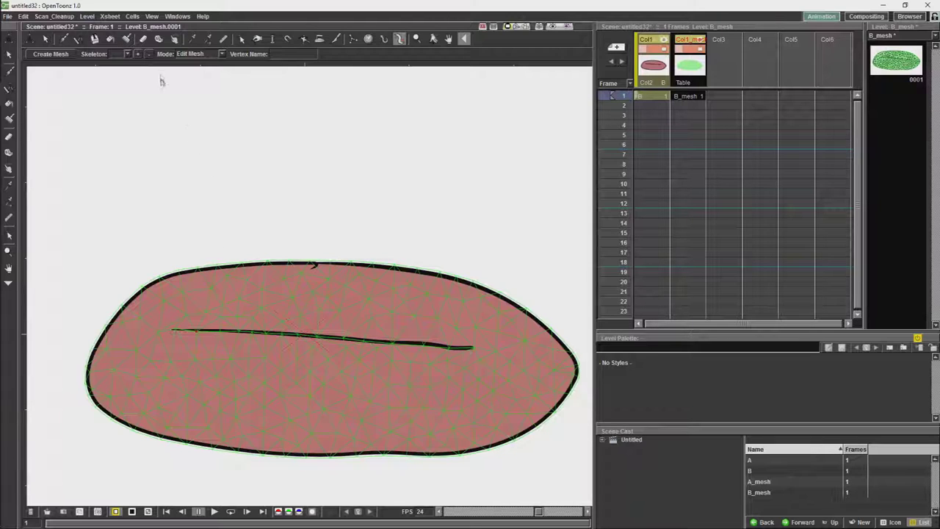
Step: In Build Skeleton mode, place the root at the outline's top centre and chain six vertices around the left side to the lower edge
left_click(219, 55)
left_click(203, 78)
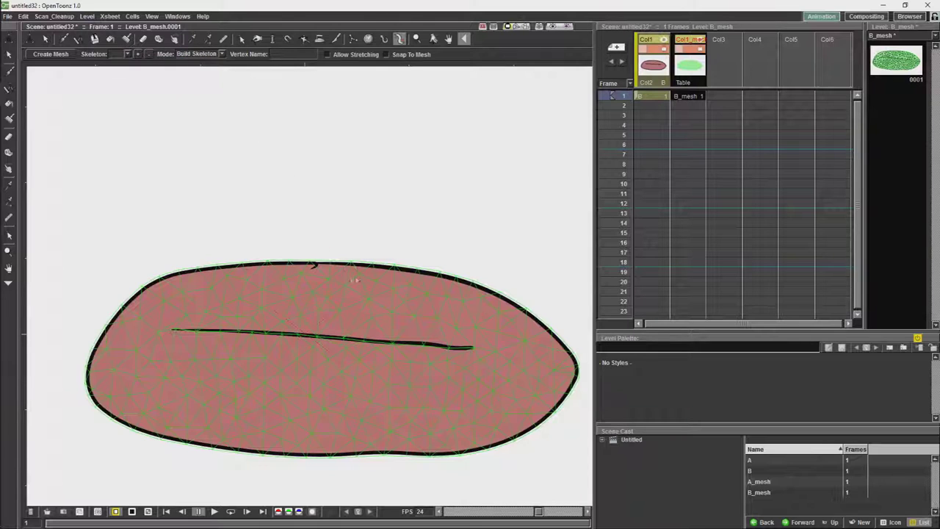
left_click(329, 263)
left_click(279, 263)
left_click(188, 271)
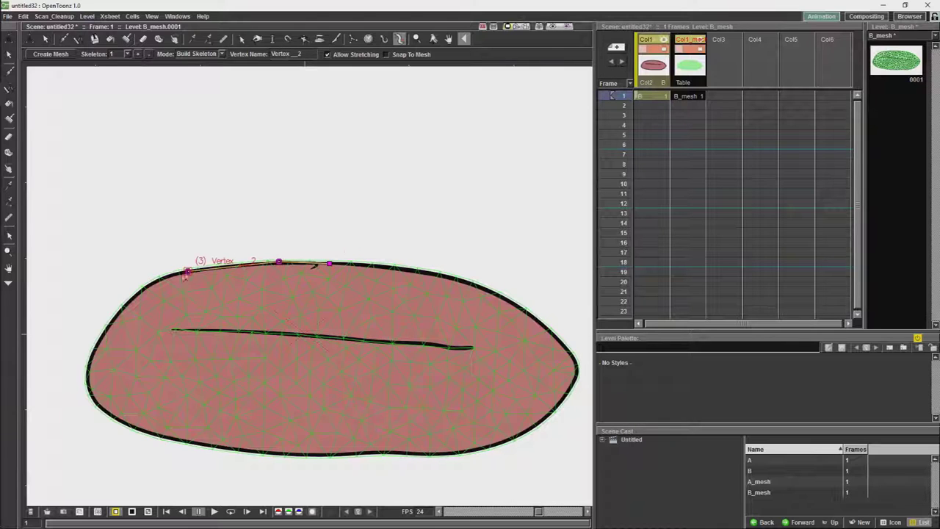
left_click(113, 320)
left_click(88, 375)
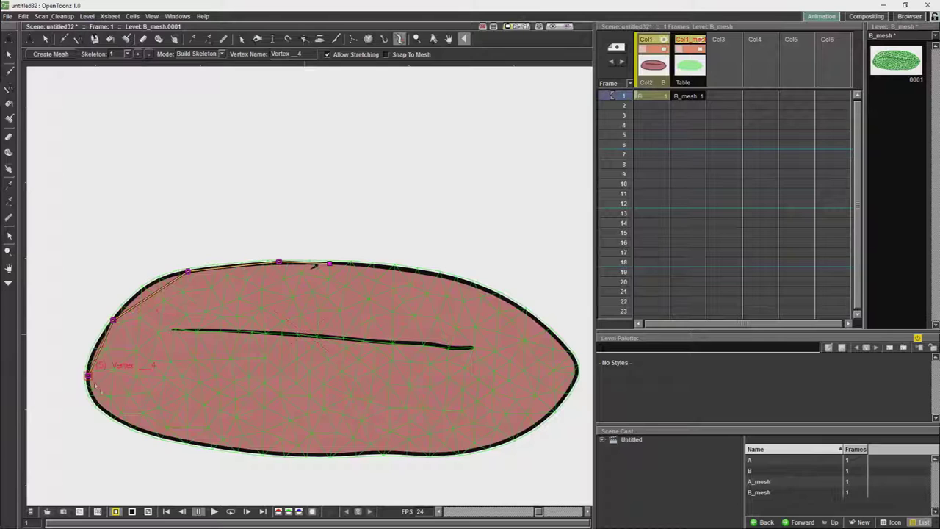
left_click(170, 439)
left_click(244, 454)
Step: From the root, chain six skeleton vertices around the right side of the outline to the lower edge
left_click(329, 264)
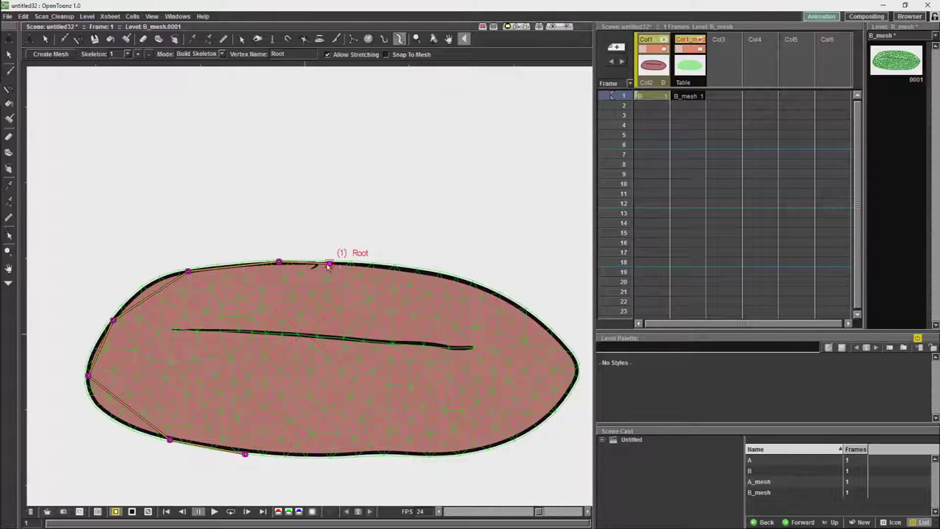
left_click(405, 270)
left_click(503, 298)
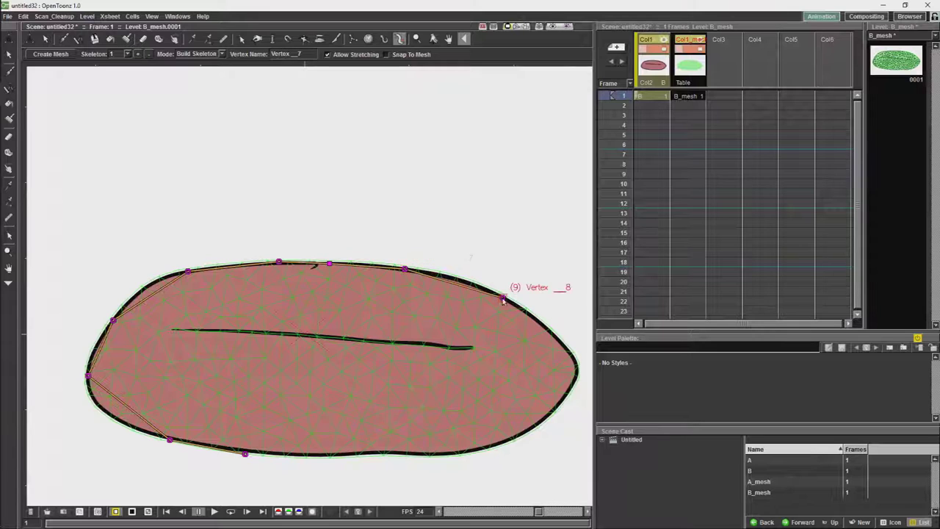
left_click(550, 333)
left_click(578, 368)
left_click(518, 439)
left_click(370, 457)
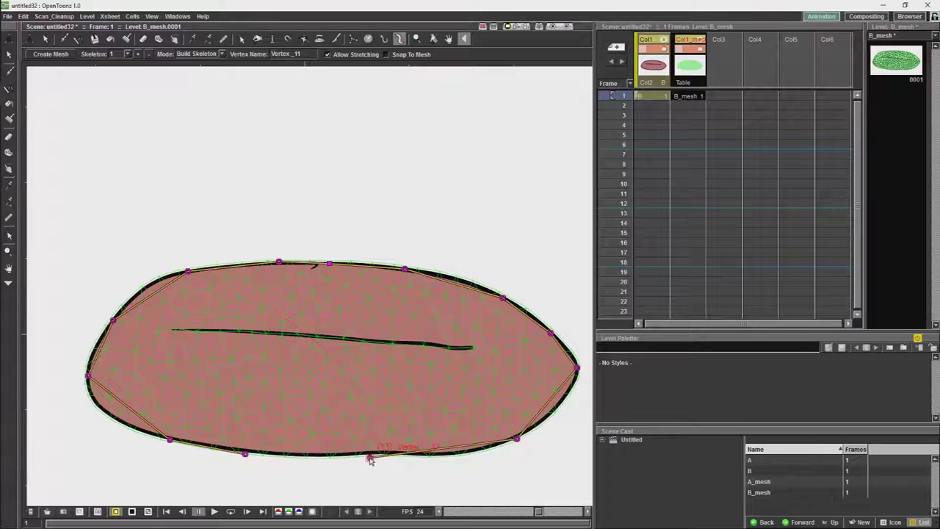
Step: Add two-vertex branches from the root and its right neighbour down to just above the cut line
left_click(329, 276)
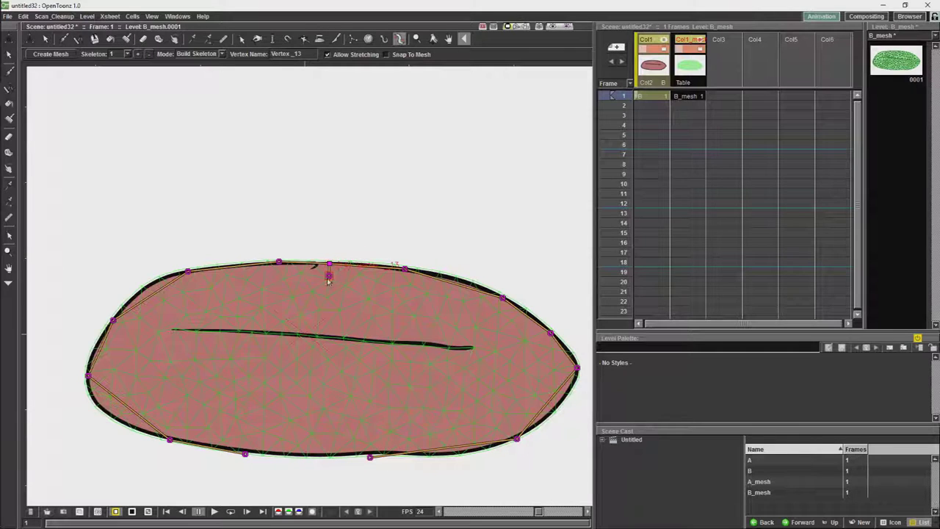
left_click(325, 324)
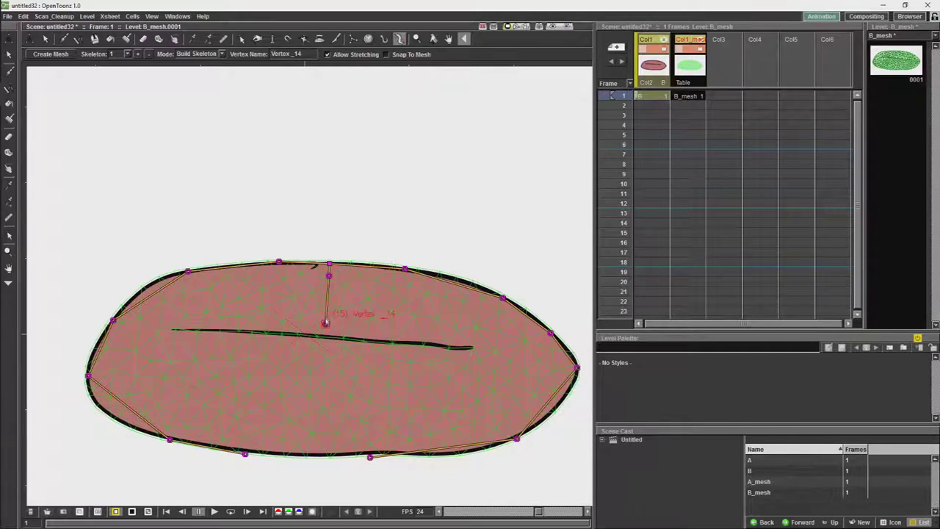
left_click(404, 279)
left_click(395, 328)
Step: Add two-vertex branches from the two upper-right outline vertices to the right end of the cut, undoing the stray vertex placed beyond it
left_click(502, 297)
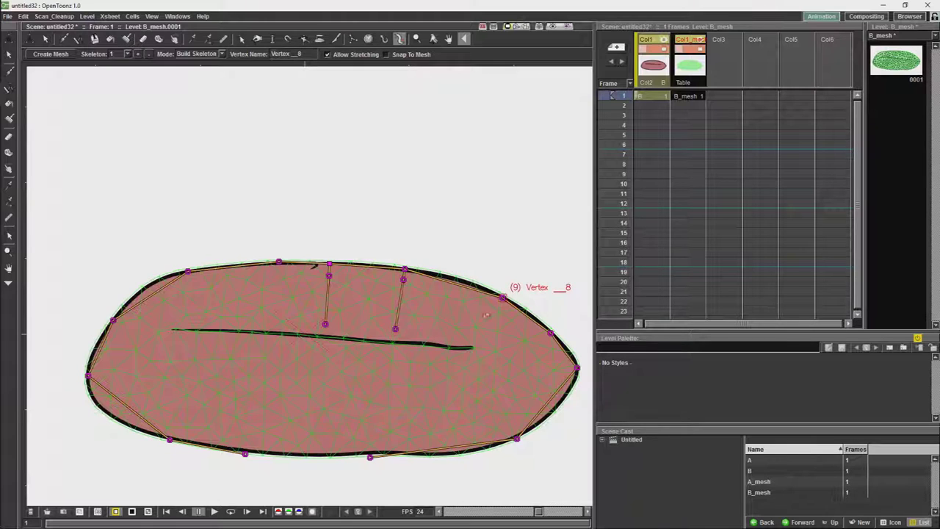
left_click(482, 324)
left_click(468, 342)
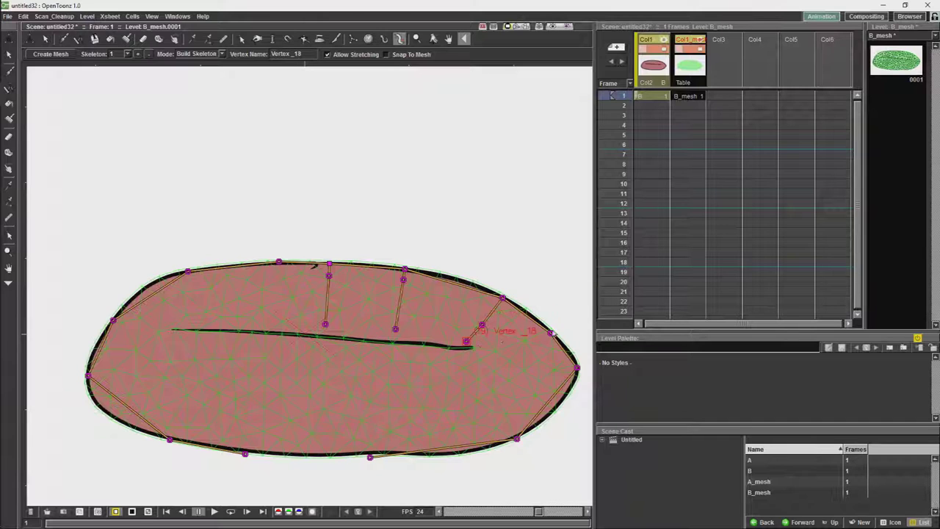
left_click(529, 339)
left_click(476, 349)
left_click(205, 317)
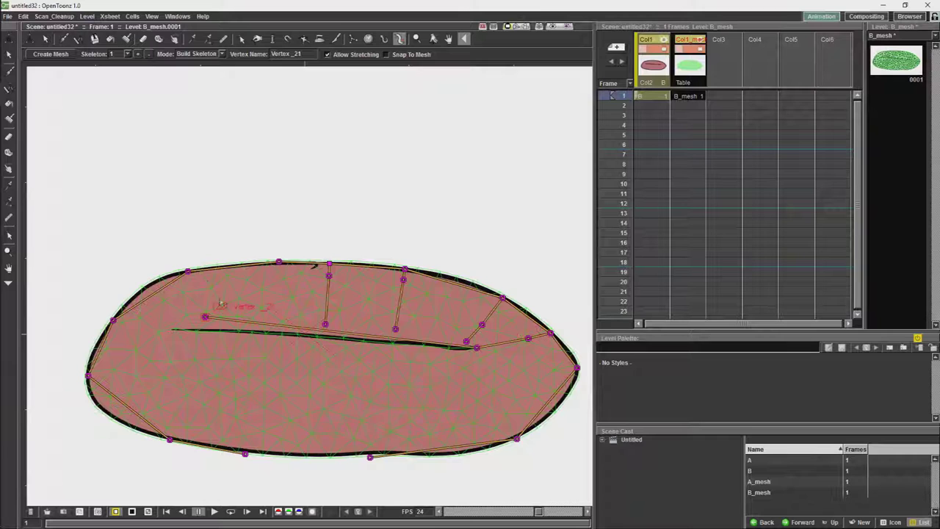
key("ctrl+z")
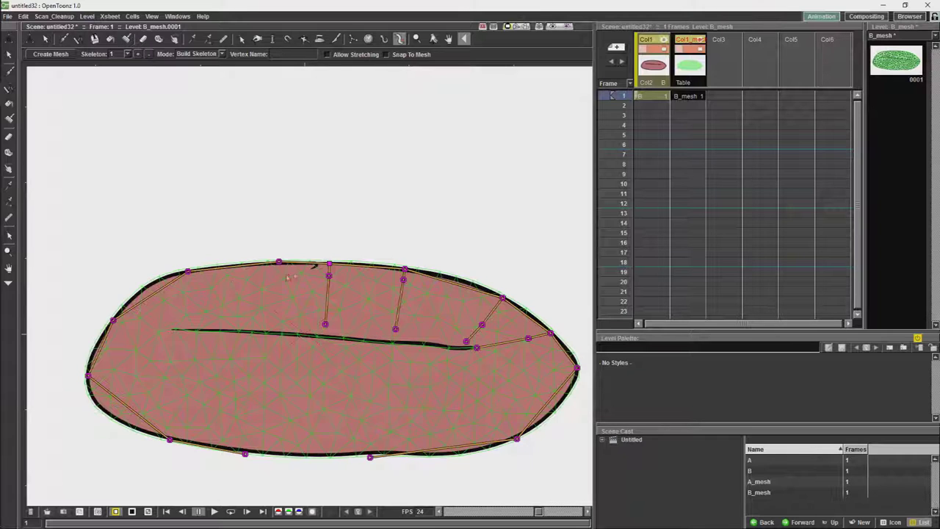
Step: Add two-vertex branches from the two upper-left outline vertices down to just above the cut line
left_click(279, 262)
left_click(282, 277)
left_click(288, 323)
left_click(188, 272)
left_click(199, 303)
left_click(210, 321)
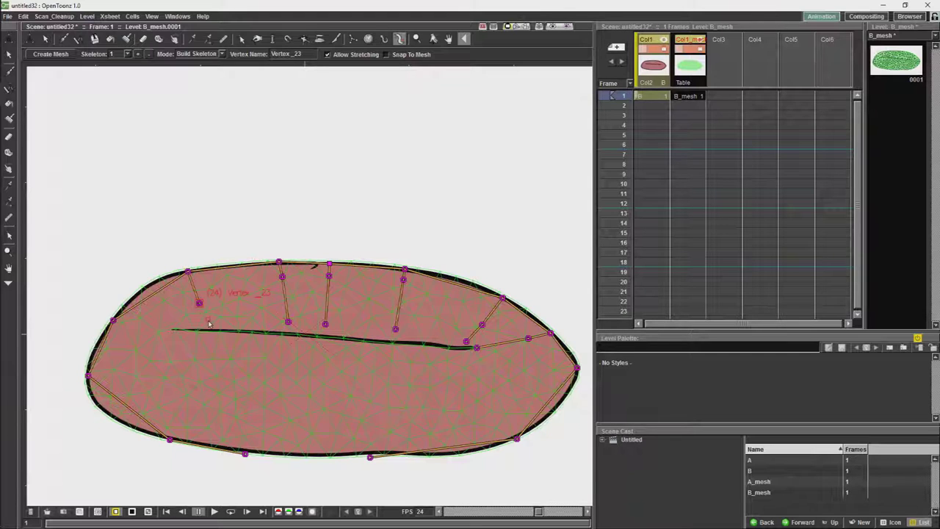
Step: Add two-vertex branches from the two vertices at the shape's left end, one reaching the cut's left tip and one just below it
left_click(113, 322)
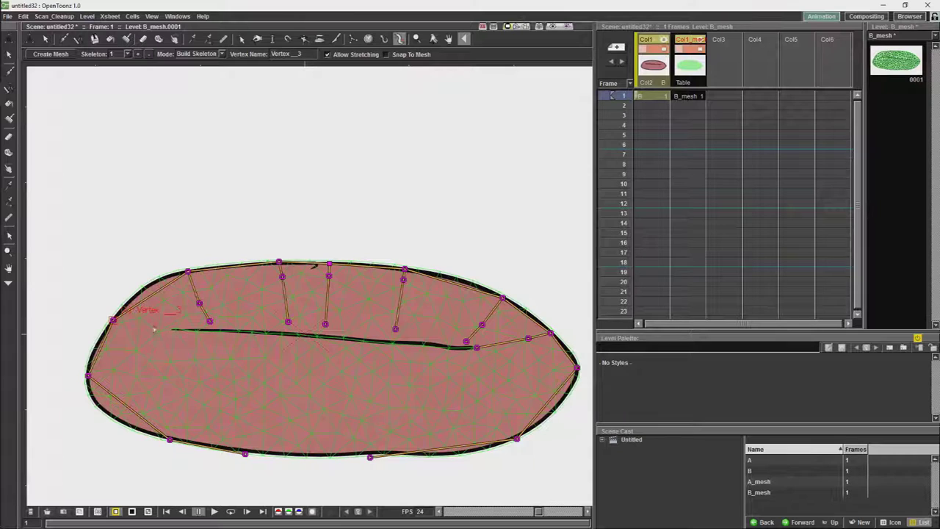
left_click(126, 322)
left_click(168, 330)
left_click(88, 377)
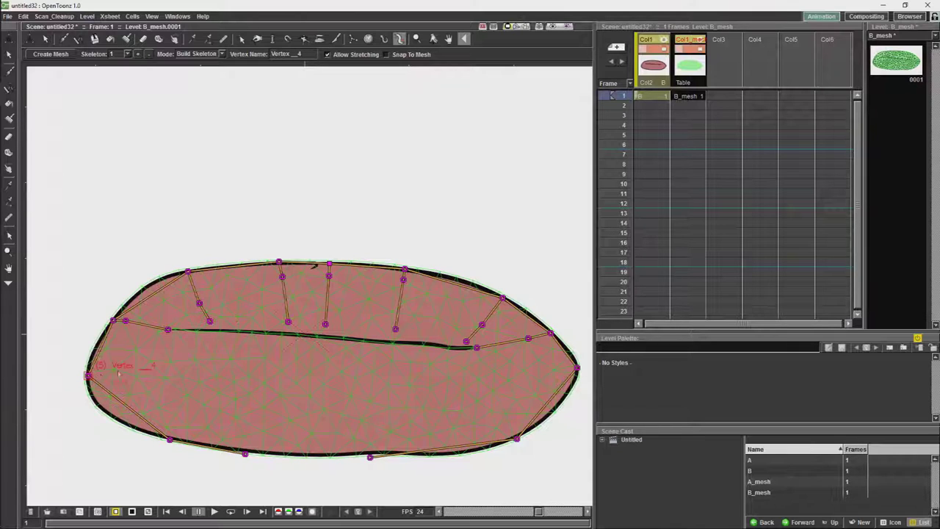
left_click(139, 367)
left_click(196, 344)
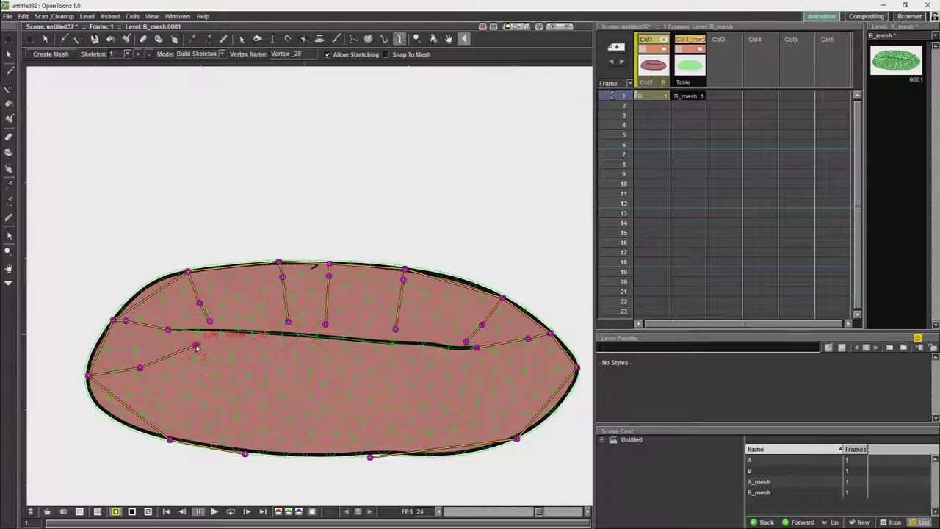
Step: Add two-vertex branches from the two lower-left outline vertices up to just below the cut line
left_click(170, 440)
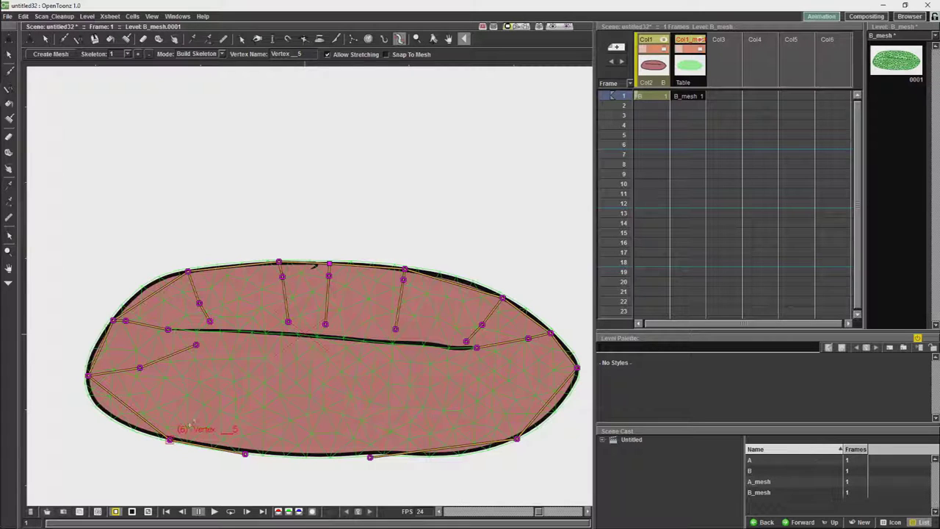
left_click(206, 390)
left_click(222, 347)
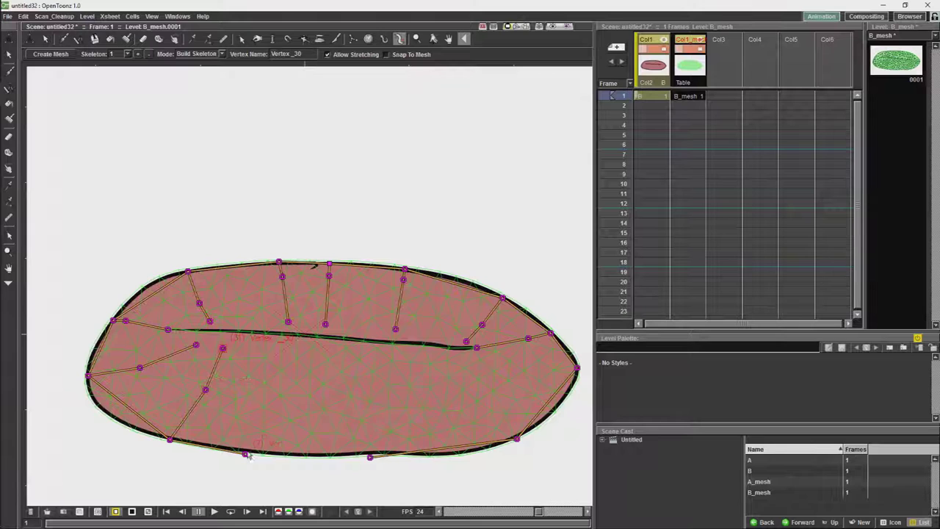
left_click(267, 397)
left_click(277, 350)
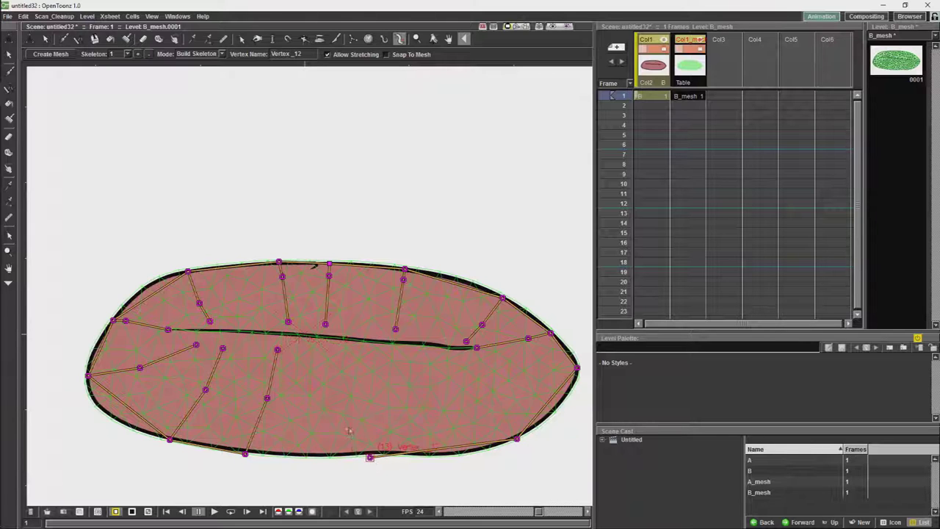
Step: Add two-vertex branches from the two lower-right outline vertices up to just below the cut line
left_click(354, 407)
left_click(346, 360)
left_click(517, 439)
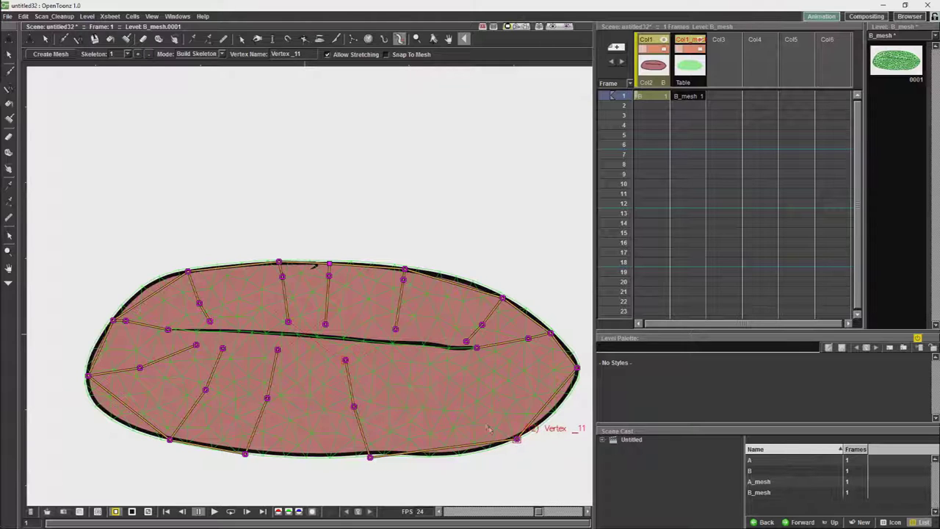
left_click(455, 402)
left_click(422, 361)
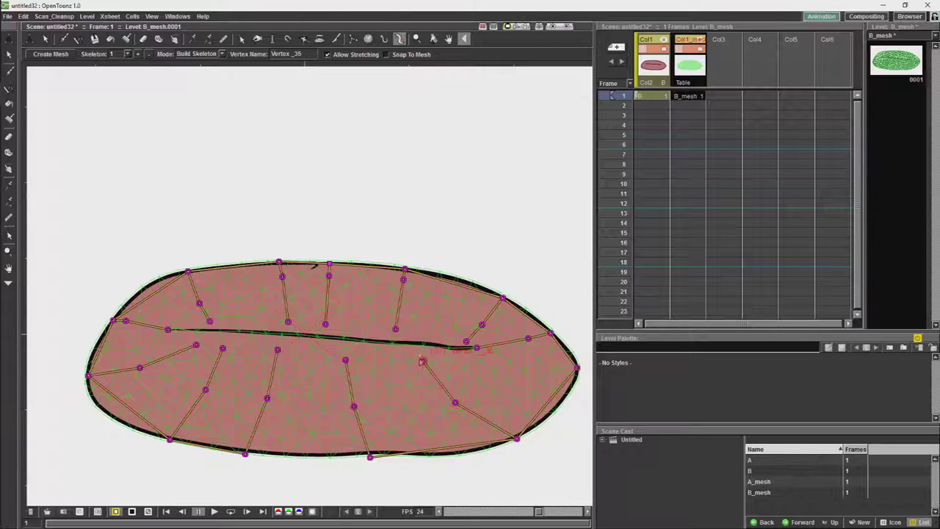
Step: Switch to Animate mode and raise the inner vertices of the upper half along the cut to open the shape like a mouth
left_click(209, 55)
left_click(188, 84)
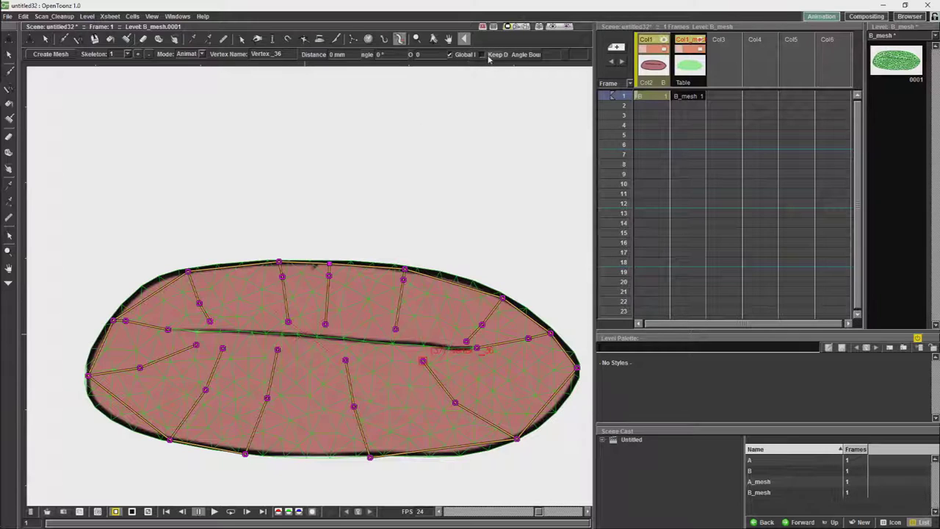
left_click_drag(290, 324, 329, 313)
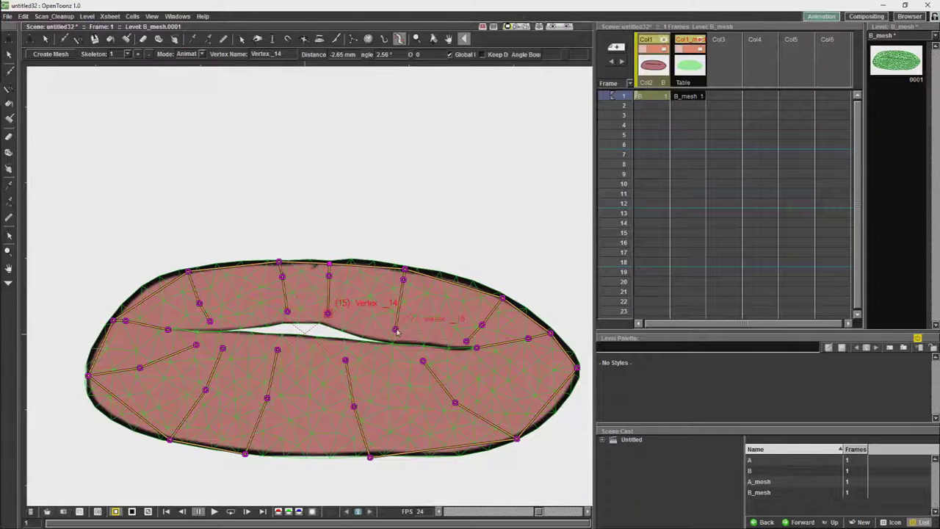
left_click_drag(397, 332, 400, 317)
mouse_move(467, 341)
left_mouse_down()
mouse_move(474, 325)
mouse_move(466, 335)
left_mouse_up()
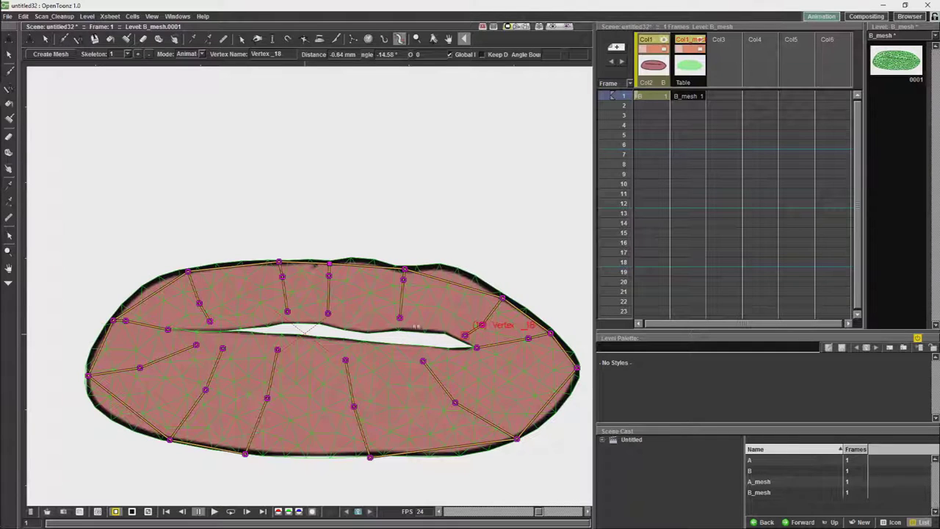
left_click(401, 319)
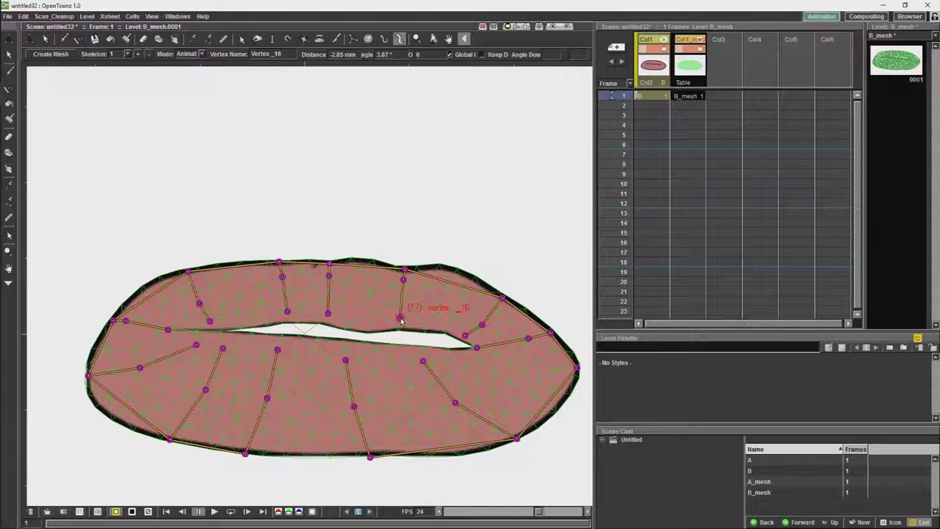
left_click_drag(401, 321, 398, 316)
left_click(328, 314)
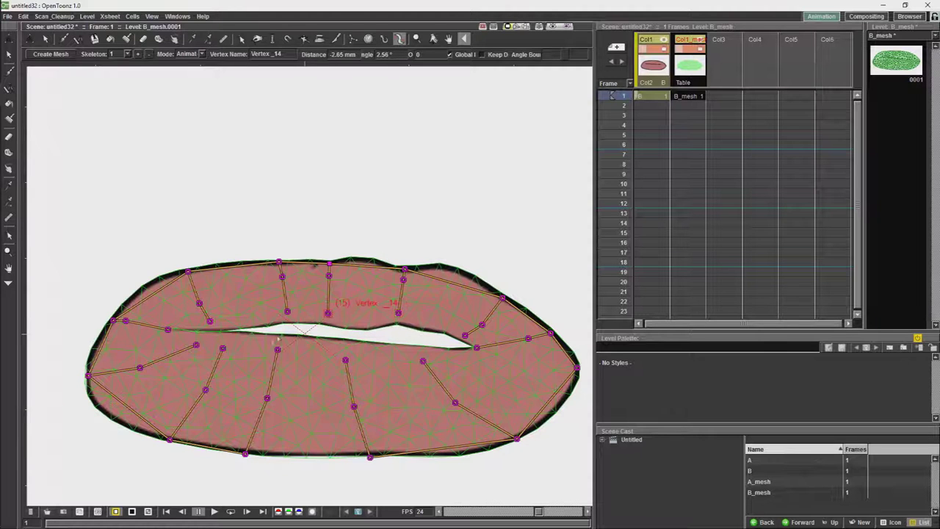
Step: Lower the inner vertices of the bottom half along the cut by about 2 to 5 mm to widen the opening
left_click_drag(278, 350, 193, 355)
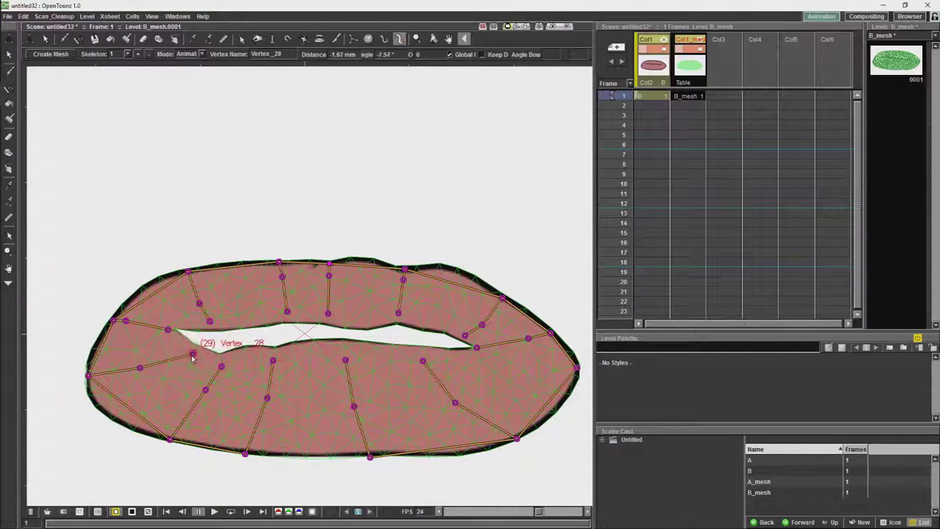
left_click_drag(273, 360, 272, 368)
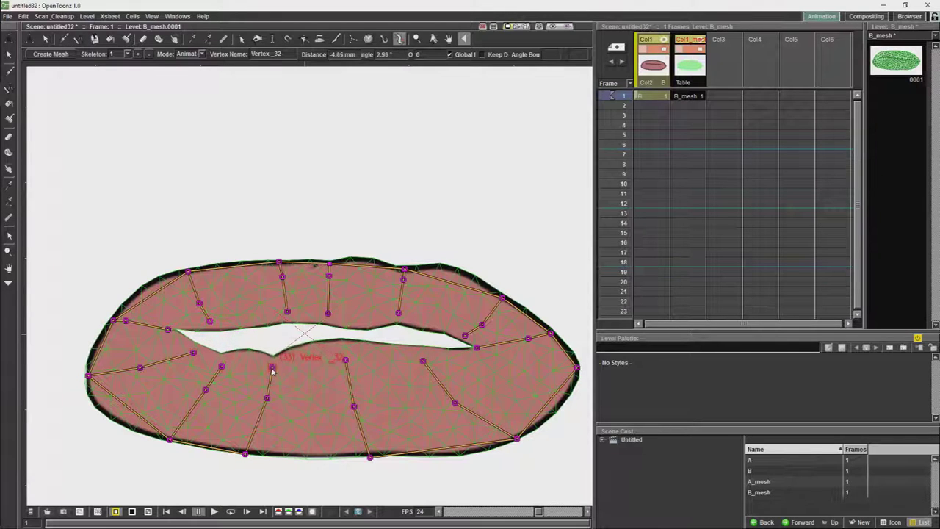
left_click_drag(345, 359, 347, 380)
left_click_drag(423, 361, 431, 381)
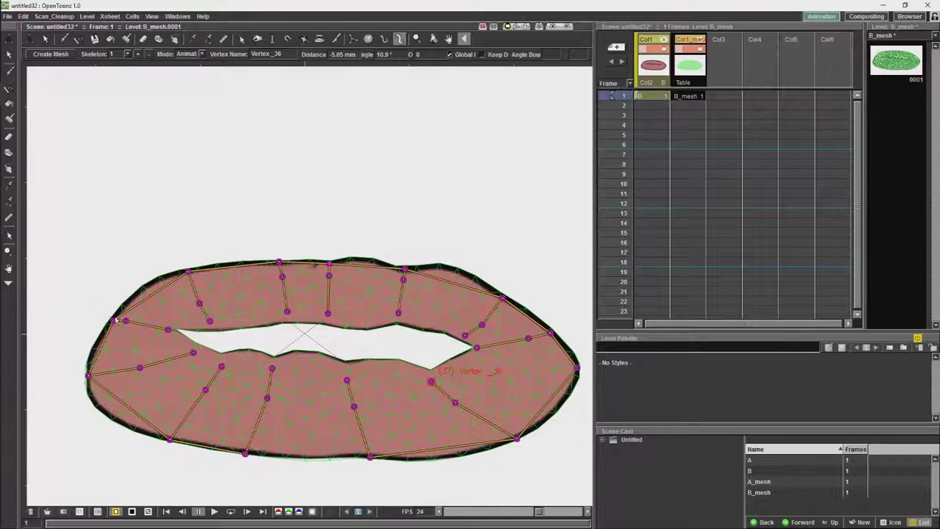
Step: Reshape the outline by moving its left-end vertices outward, then adjusting the lower-left vertex and the one just left of the root
mouse_move(114, 321)
left_mouse_down()
mouse_move(103, 310)
mouse_move(107, 325)
mouse_move(104, 309)
mouse_move(103, 332)
mouse_move(106, 307)
mouse_move(104, 334)
left_mouse_up()
mouse_move(168, 449)
left_mouse_down()
mouse_move(149, 461)
mouse_move(166, 442)
left_mouse_up()
left_click_drag(280, 262, 280, 259)
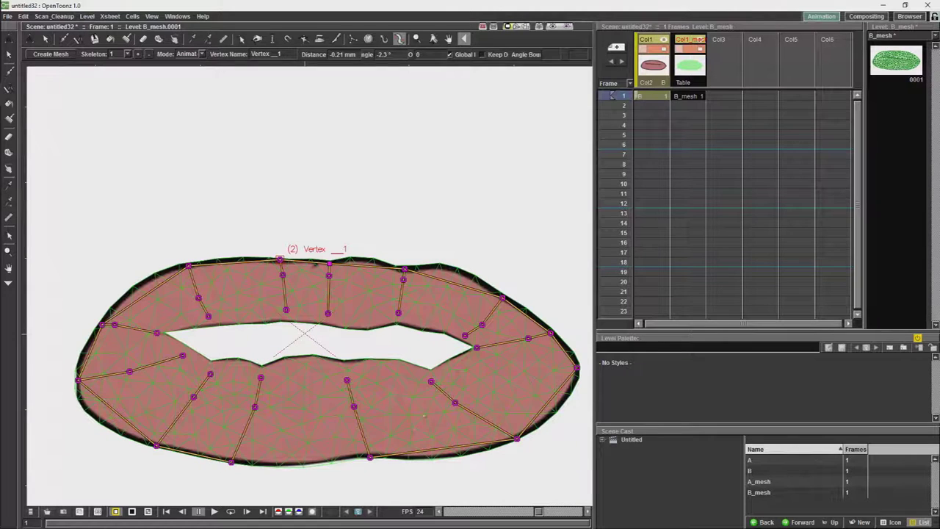
Step: Move the two lower-right outline vertices slightly down and outward, then adjust the inner branch vertex above them
left_click_drag(370, 458, 373, 469)
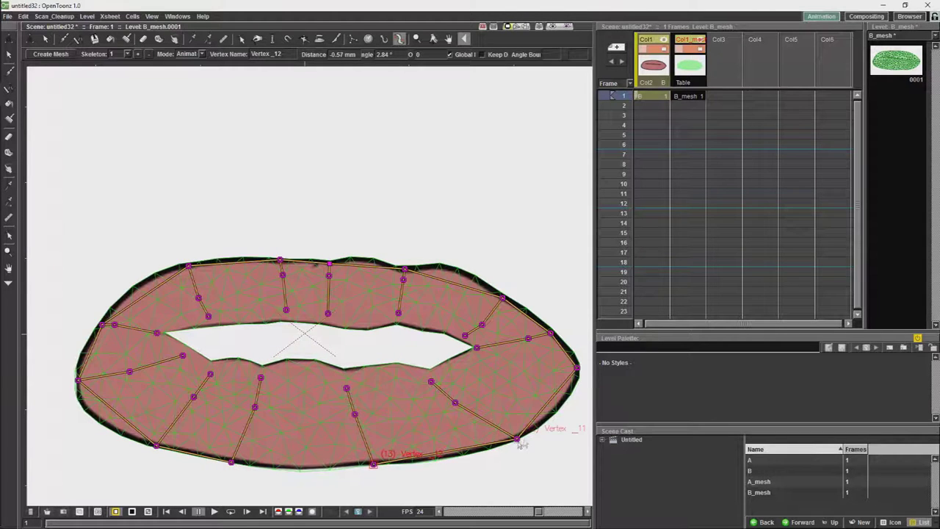
mouse_move(518, 443)
left_mouse_down()
mouse_move(523, 470)
mouse_move(521, 446)
left_mouse_up()
left_click_drag(457, 423, 446, 399)
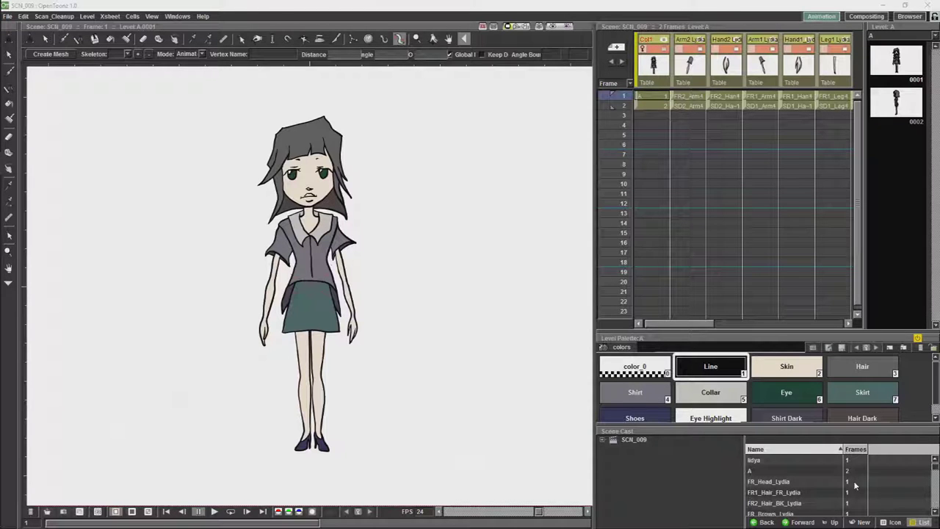
Step: Open the Stage Schematic in the character scene, select the head node linked to the face parts, and uncover the character
left_click(177, 17)
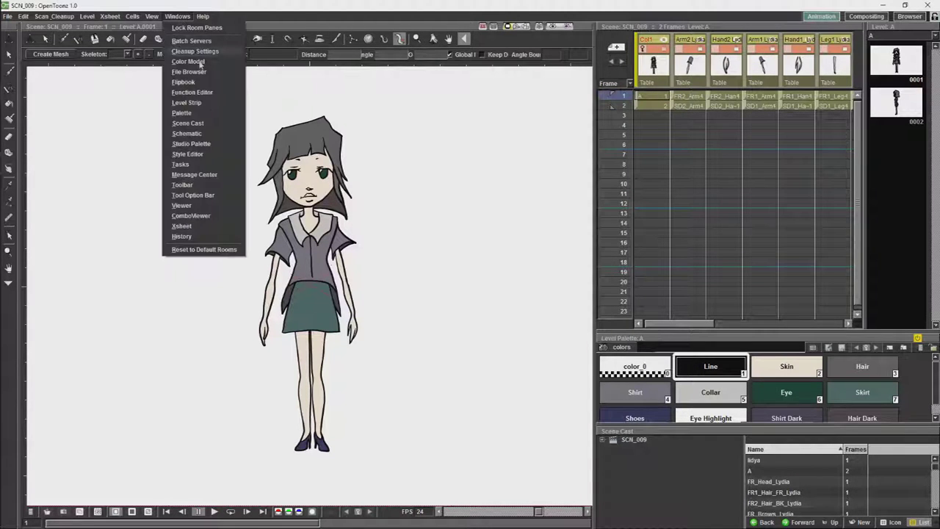
left_click(196, 134)
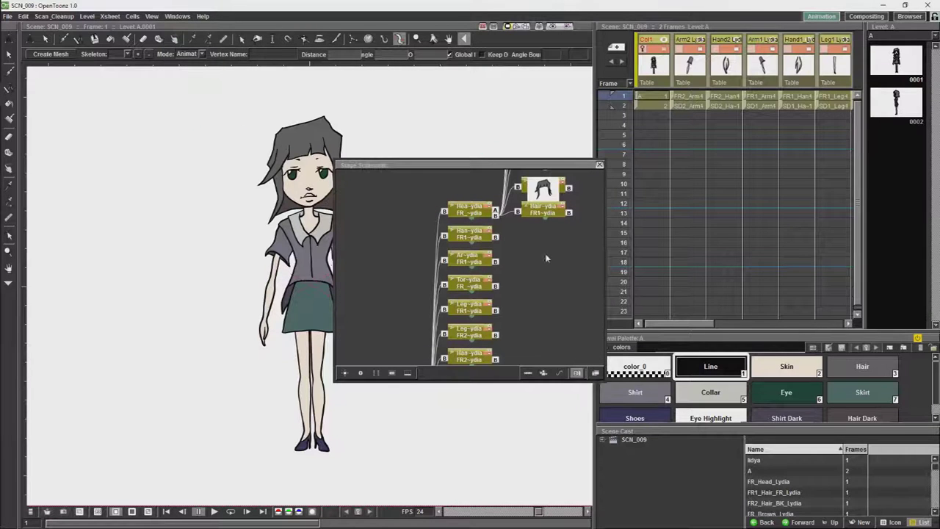
scroll(545, 259, "up", 10)
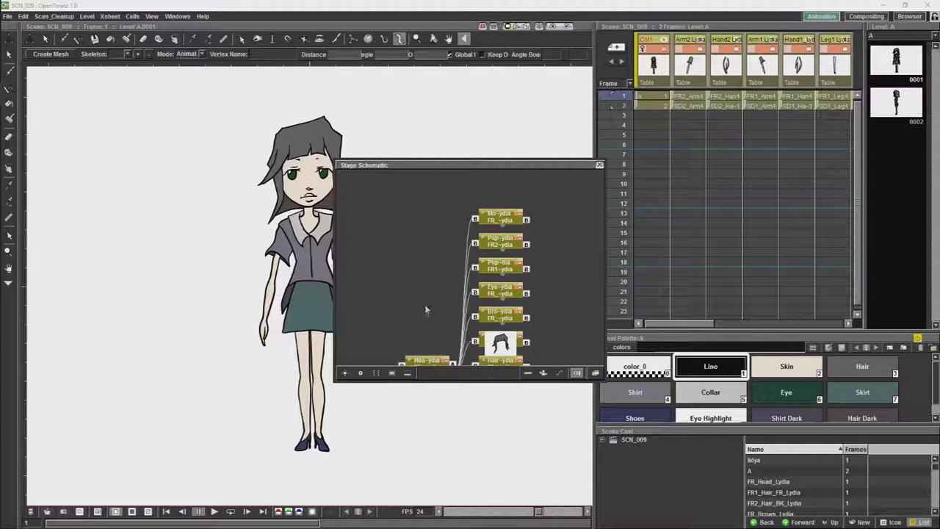
left_click(426, 362)
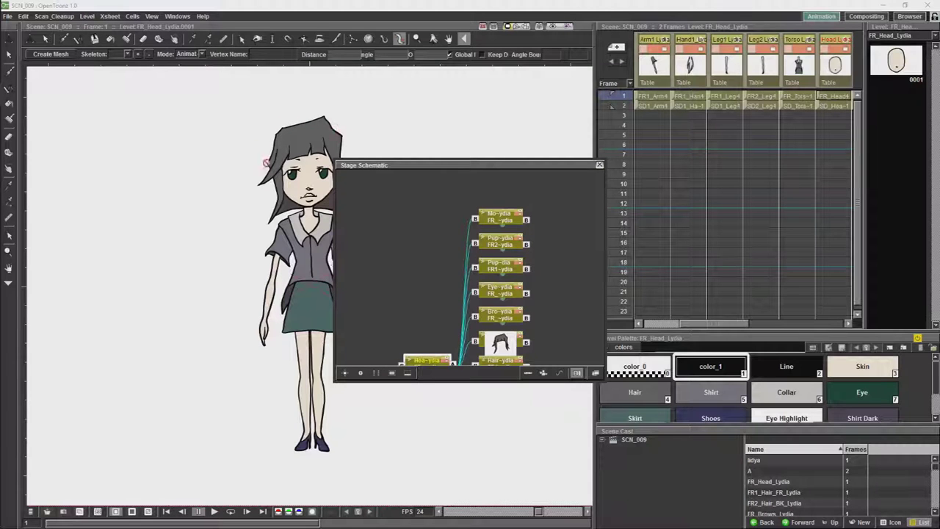
left_click_drag(417, 166, 459, 157)
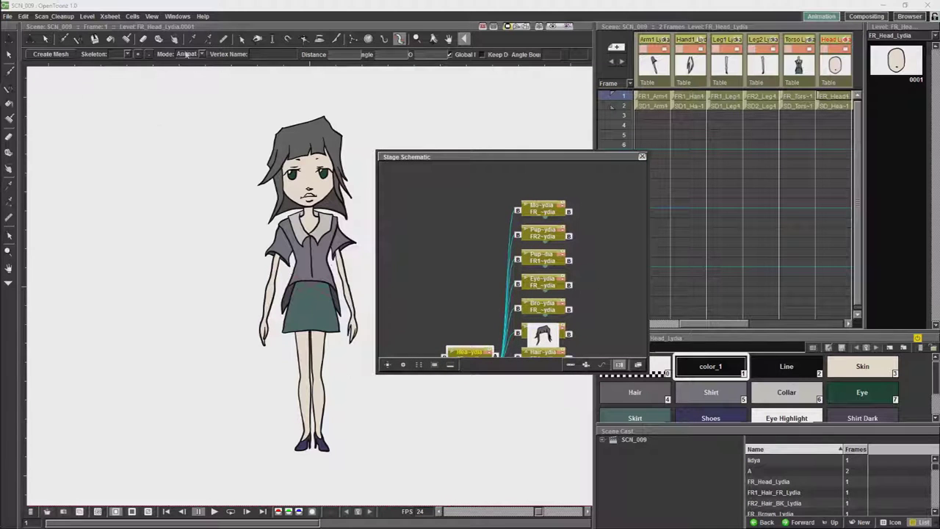
Step: Try rotating the head by about 5.6° with the Animate tool in Rotation mode
left_click(31, 41)
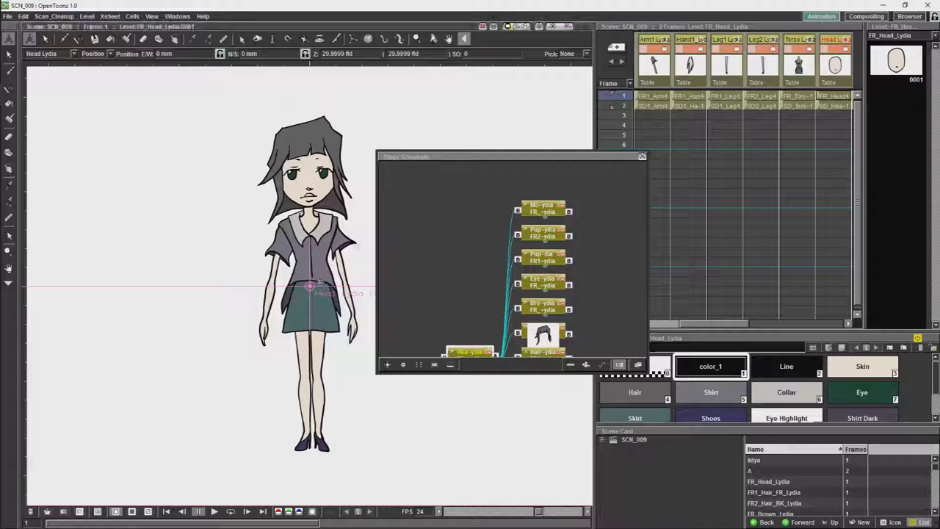
left_click(108, 54)
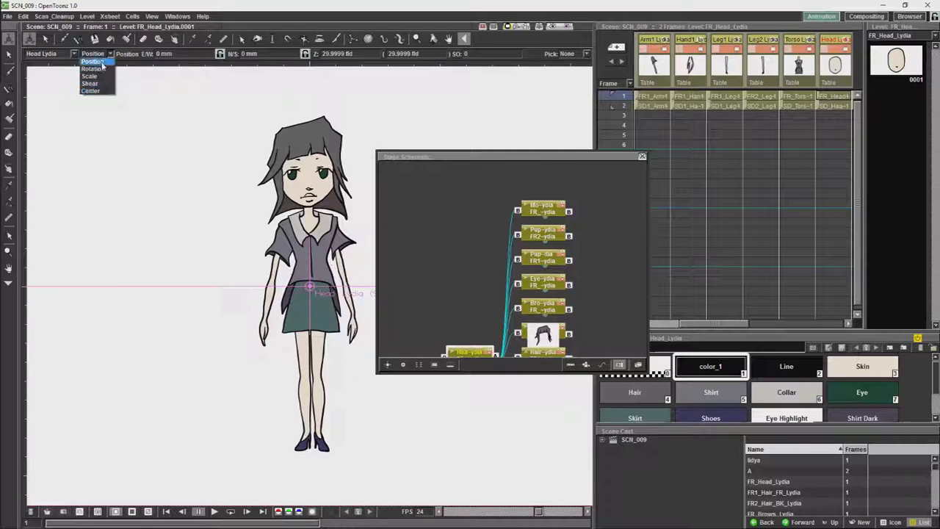
left_click(93, 68)
mouse_move(327, 276)
left_mouse_down()
mouse_move(336, 295)
mouse_move(320, 268)
mouse_move(302, 289)
mouse_move(323, 264)
mouse_move(303, 273)
mouse_move(318, 272)
mouse_move(305, 287)
mouse_move(327, 282)
mouse_move(297, 290)
mouse_move(322, 276)
mouse_move(332, 290)
mouse_move(326, 272)
left_mouse_up()
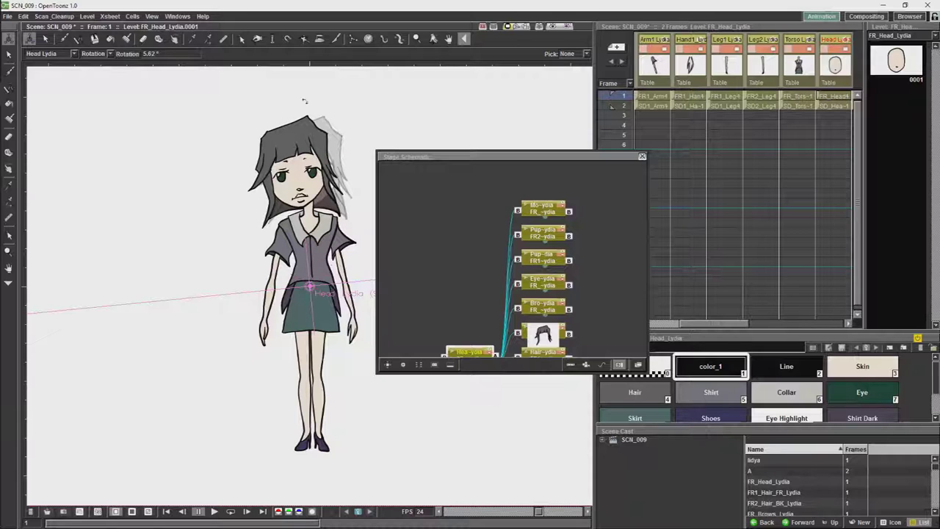
key("ctrl+z")
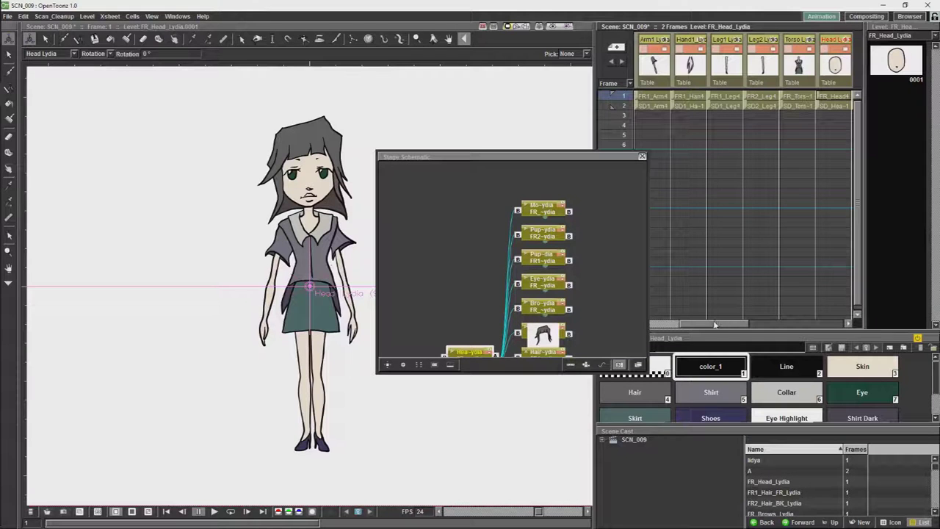
Step: View the head's child columns in the Xsheet and close the Stage Schematic
left_click_drag(710, 327, 757, 323)
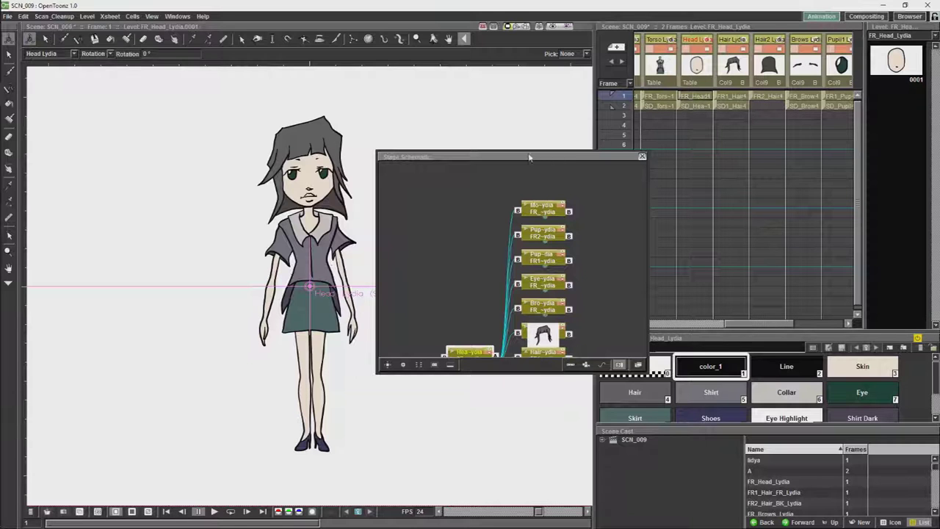
left_click_drag(528, 155, 493, 165)
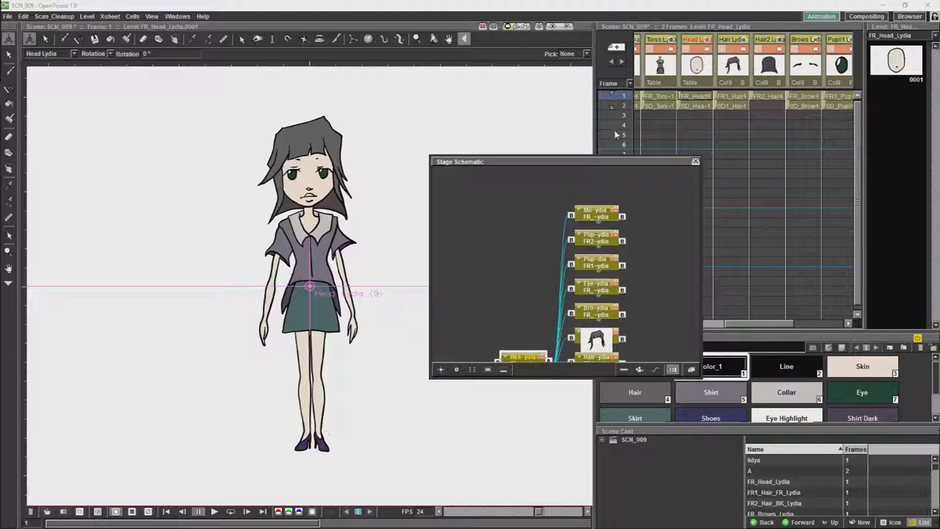
left_click(695, 161)
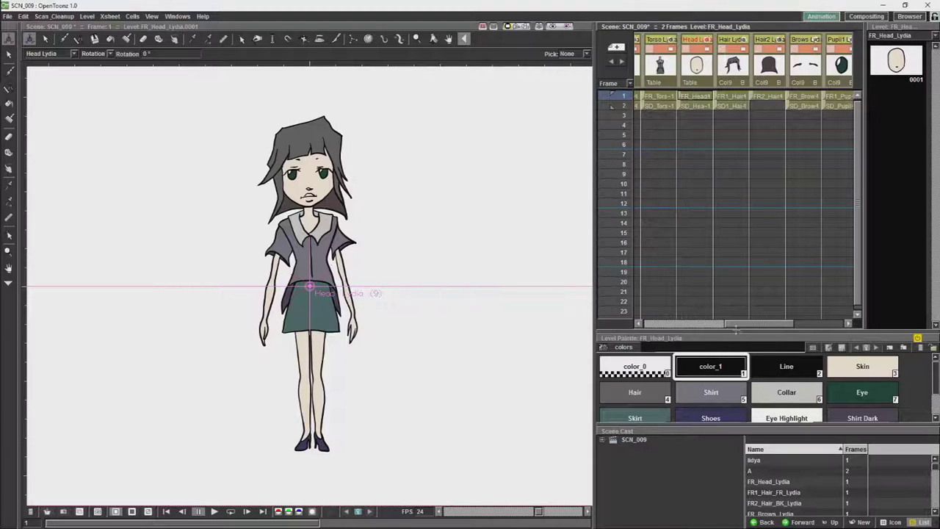
Step: Create a Plastic mesh for the torso column with a mesh edges length of about 3.65 mm
left_click_drag(741, 323, 717, 323)
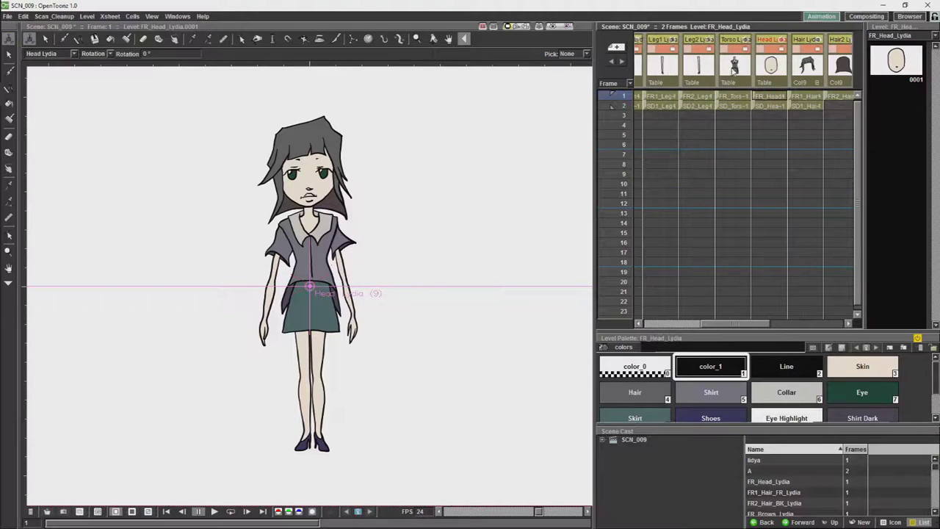
left_click(734, 67)
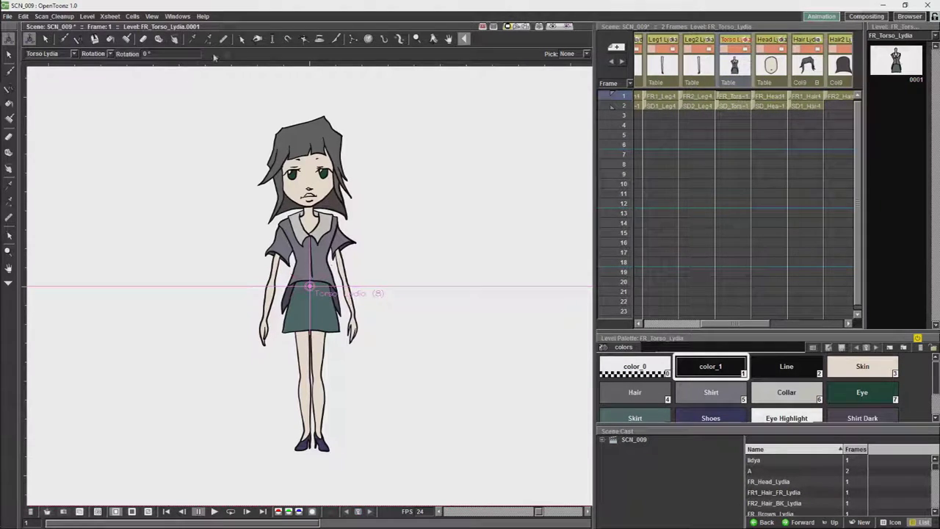
left_click(399, 38)
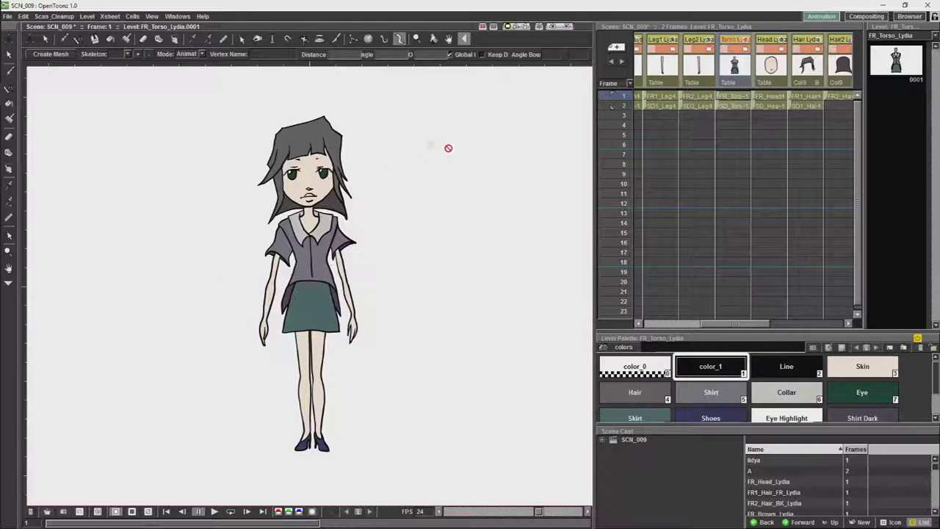
left_click(52, 54)
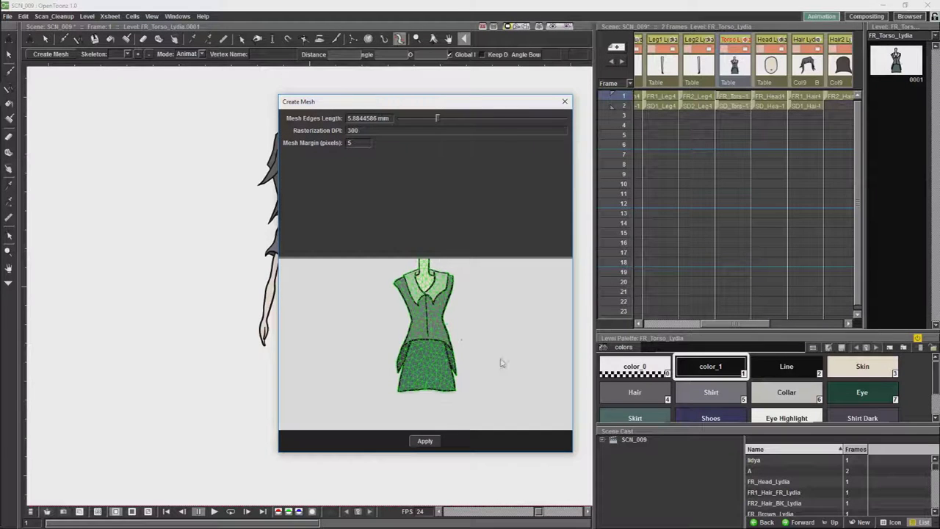
left_click_drag(437, 118, 422, 118)
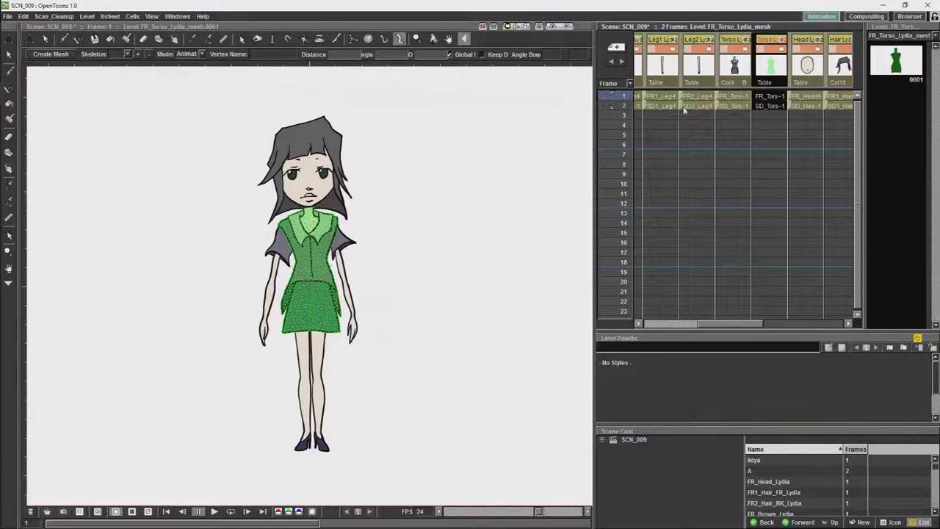
Step: Compare the torso mesh's front view in frame 1 with its side view in frame 2
left_click(694, 76)
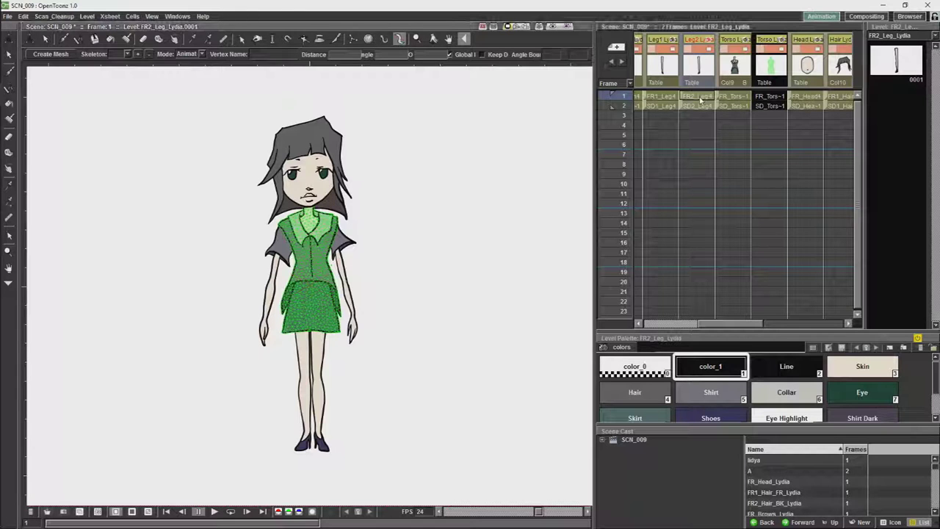
left_click(764, 99)
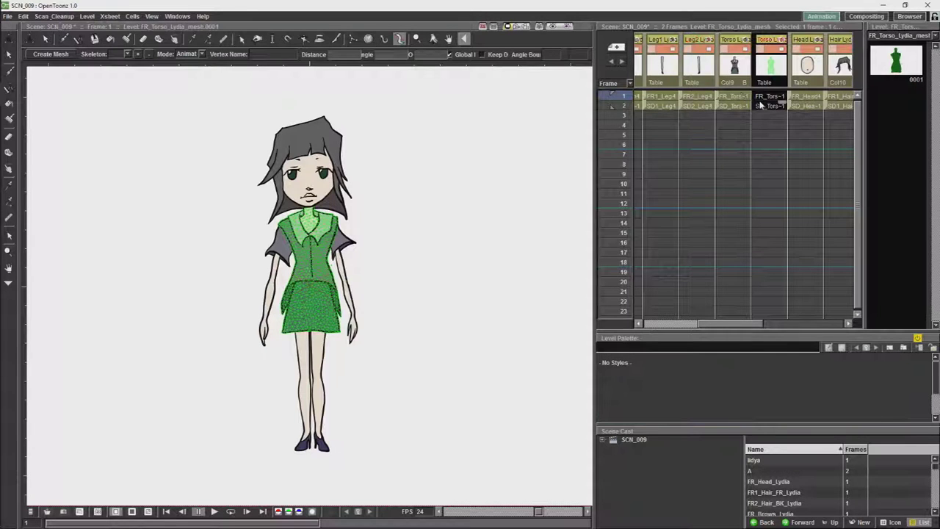
left_click(764, 107)
left_click(764, 98)
left_click(765, 108)
left_click(764, 97)
left_click(764, 107)
left_click(764, 98)
left_click(765, 108)
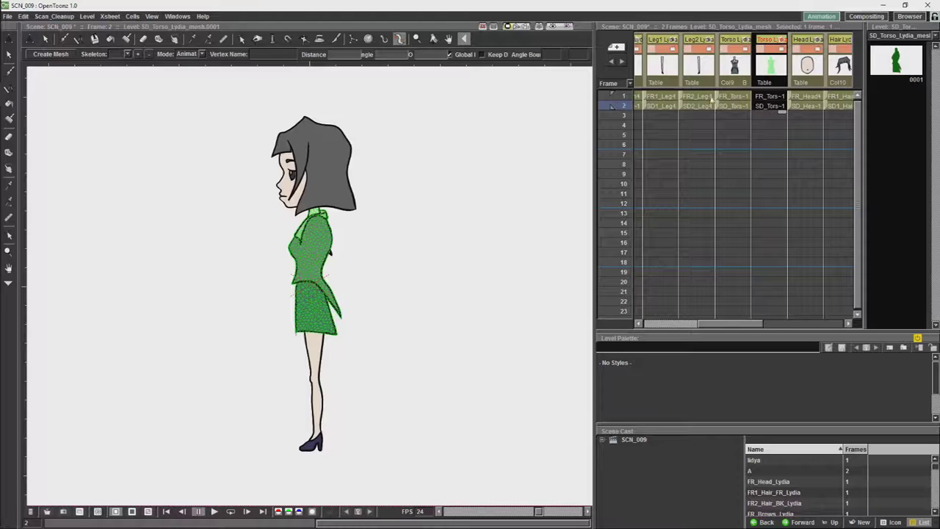
left_click(764, 98)
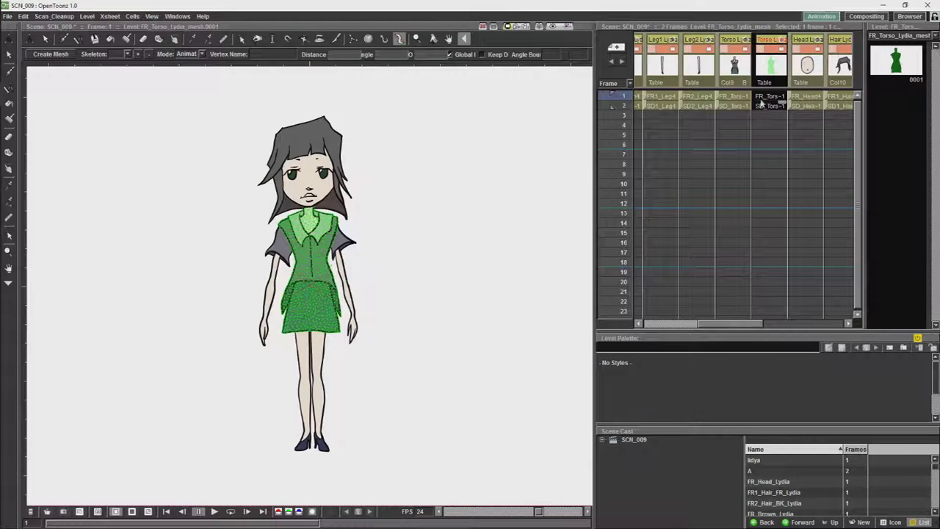
Step: Create a Plastic mesh for the Leg2 column with the same settings and check its two frames
left_click(702, 98)
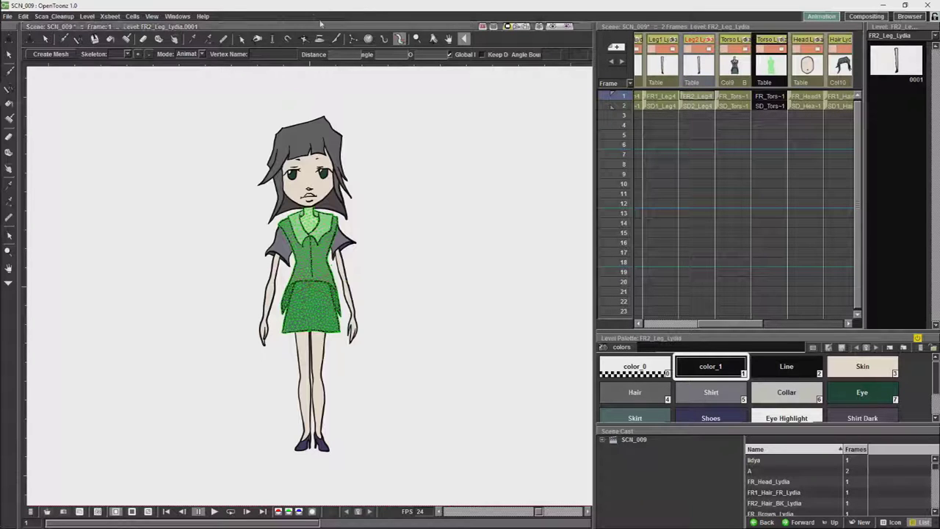
left_click(56, 56)
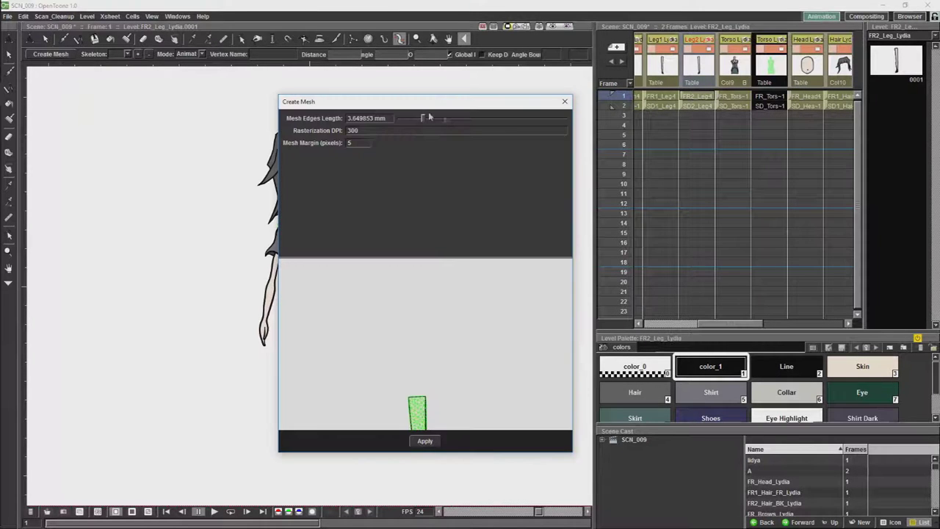
left_click(426, 440)
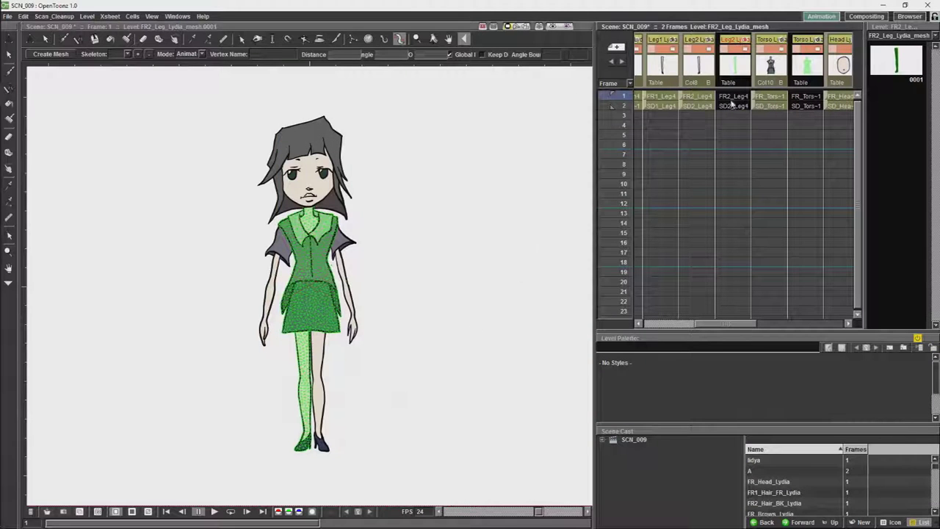
left_click(732, 105)
left_click(733, 97)
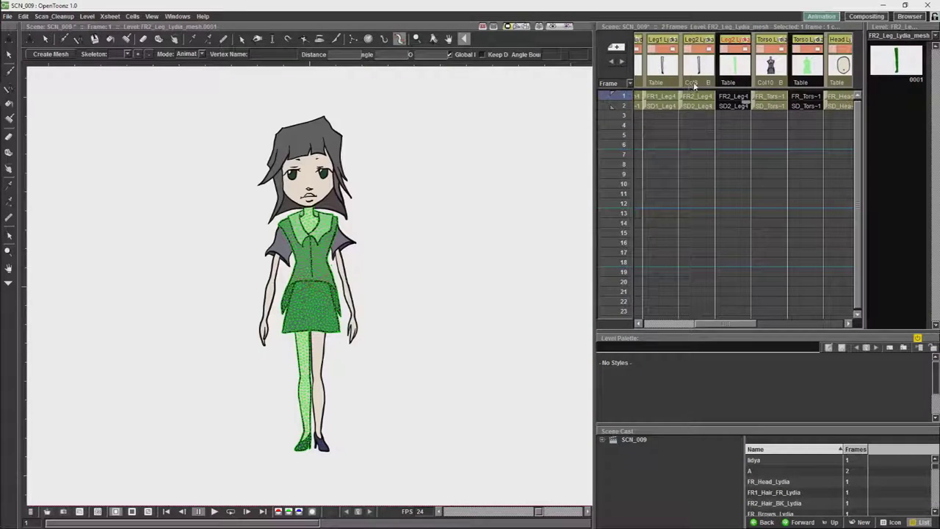
Step: Create a Plastic mesh for the Leg1 column with the same settings
left_click(670, 84)
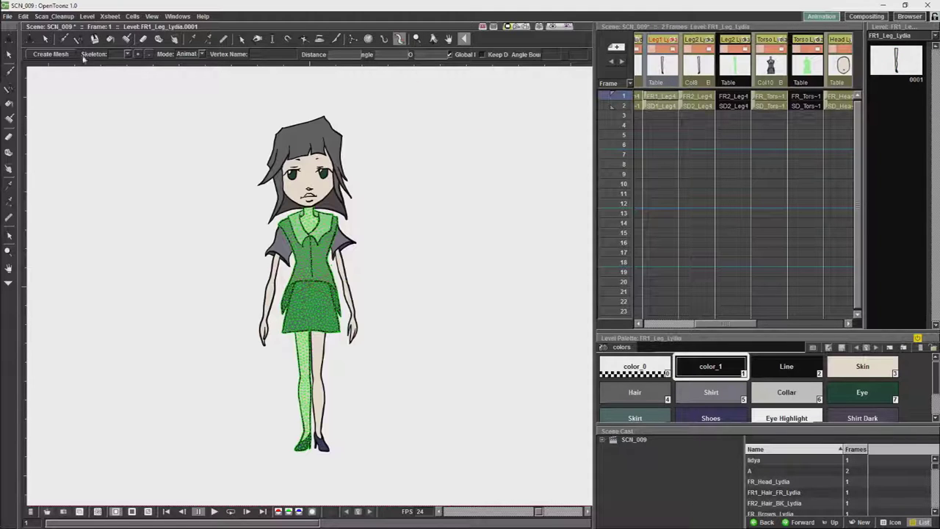
left_click(51, 55)
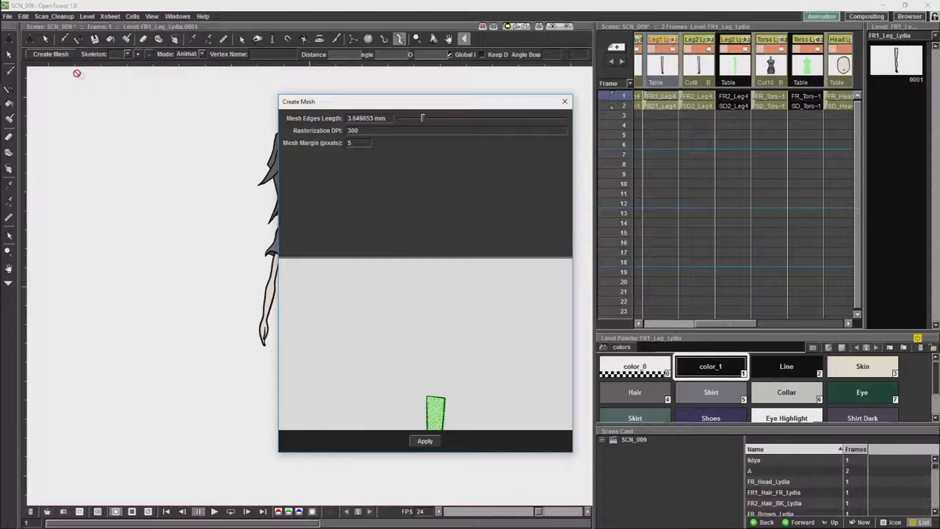
left_click(429, 439)
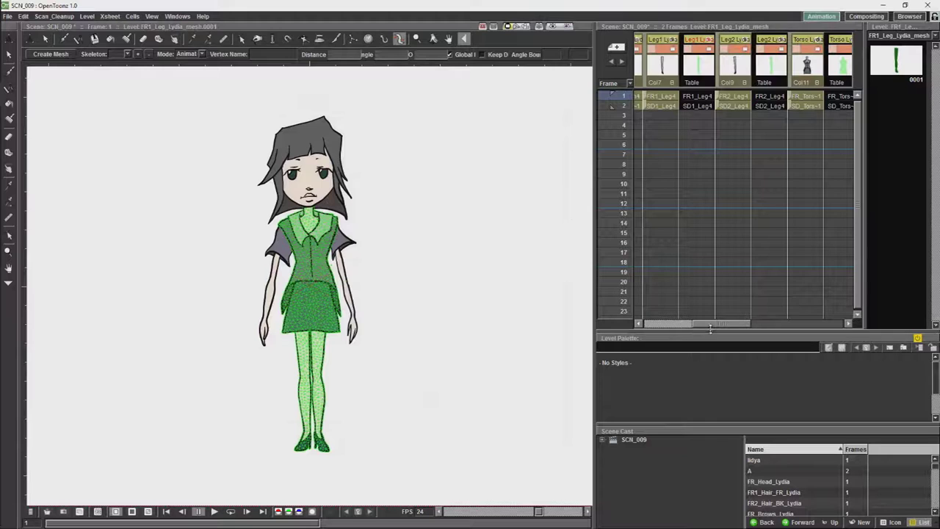
Step: Create a Plastic mesh for the Arm1 column with the same settings and check its side view in frame 2
scroll(748, 88, "left", 5)
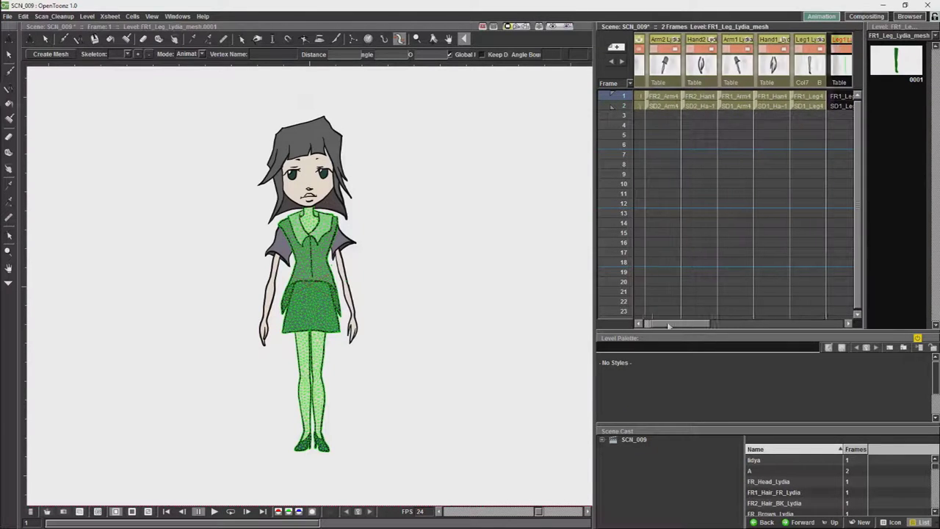
left_click(746, 85)
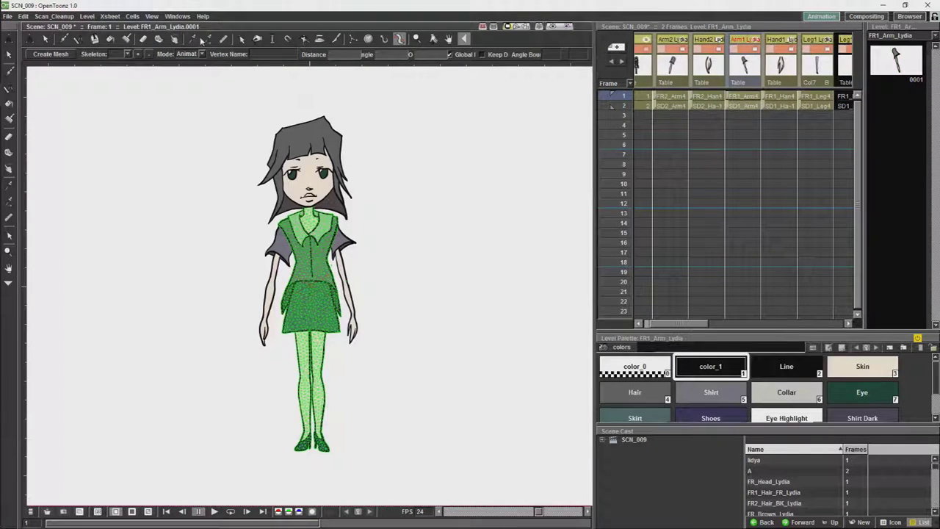
left_click(66, 55)
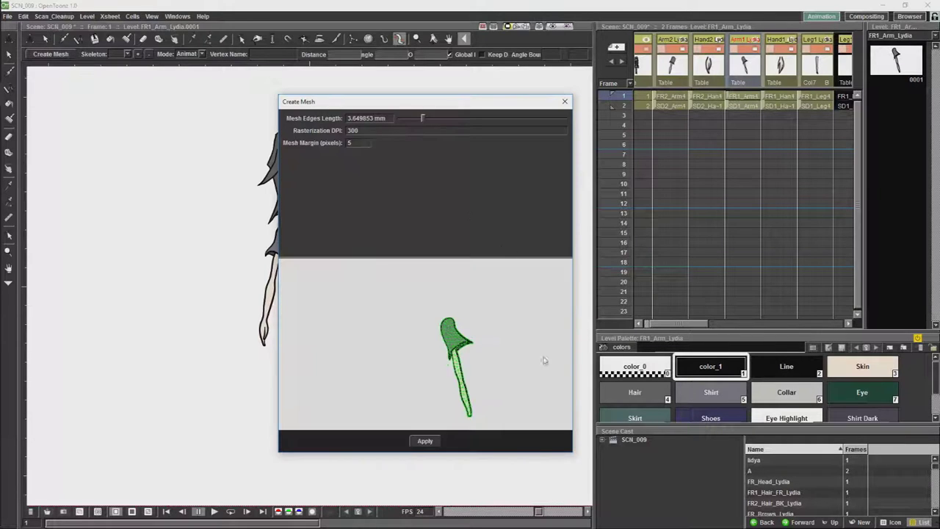
left_click(425, 441)
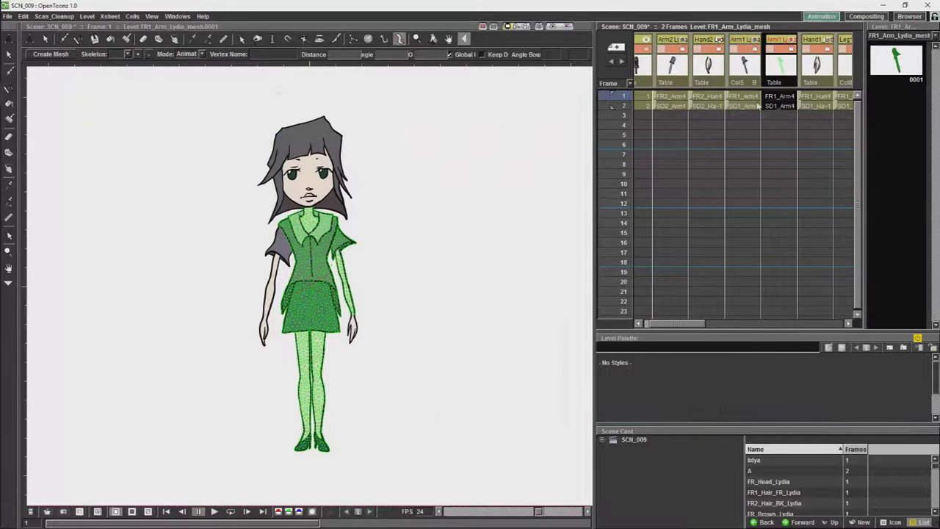
left_click(780, 106)
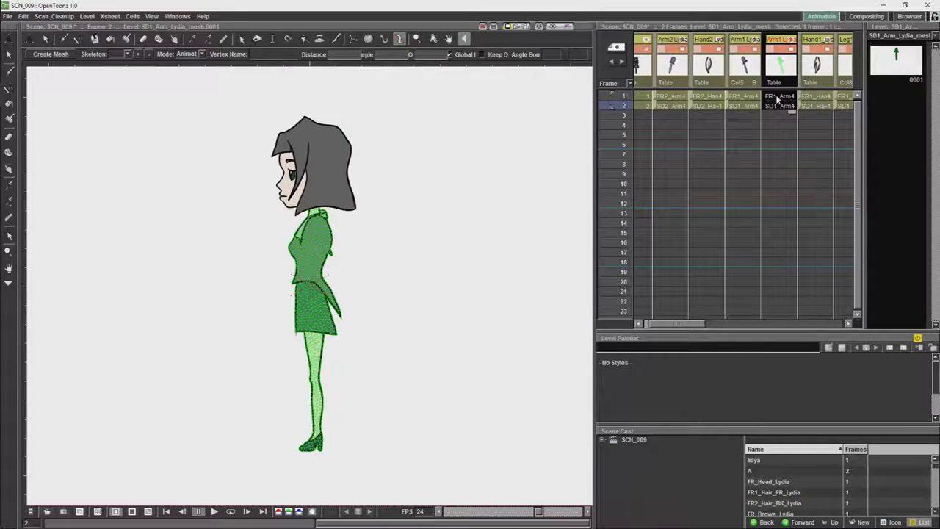
Step: Check both frames of the Arm1 mesh and make the Mouth, EyeLids, Pupil1, Pupil2, Brows and Hair2 columns semi-transparent in the viewer
left_click(779, 97)
left_click(776, 107)
left_click_drag(692, 325, 816, 307)
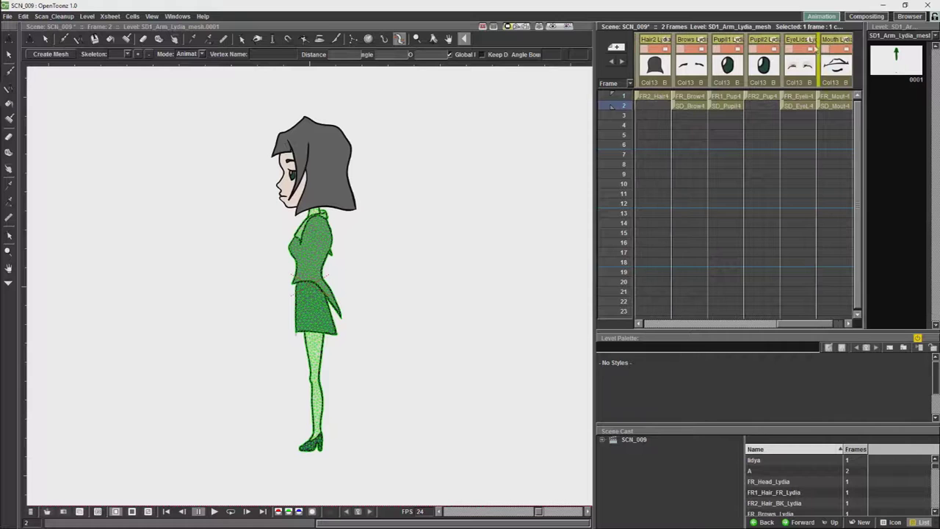
left_click(797, 53)
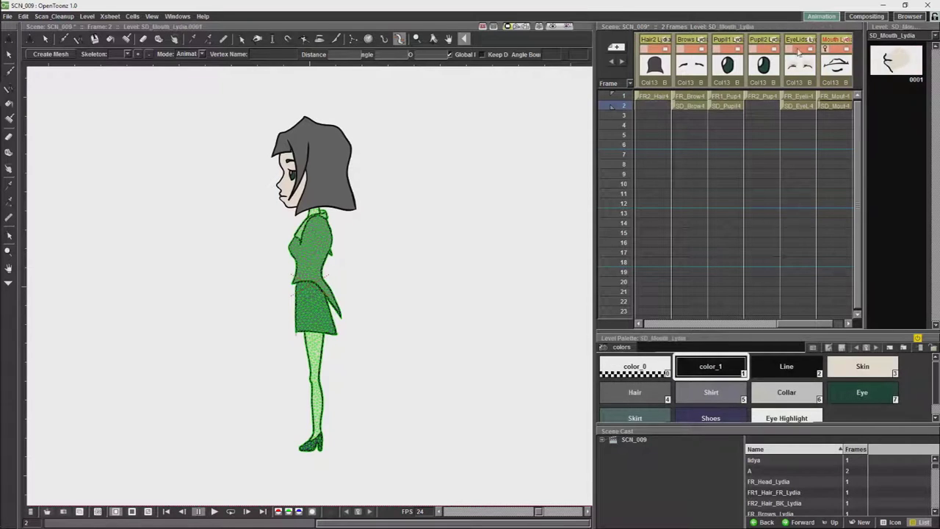
left_click(837, 52)
left_click(764, 48)
left_click(727, 47)
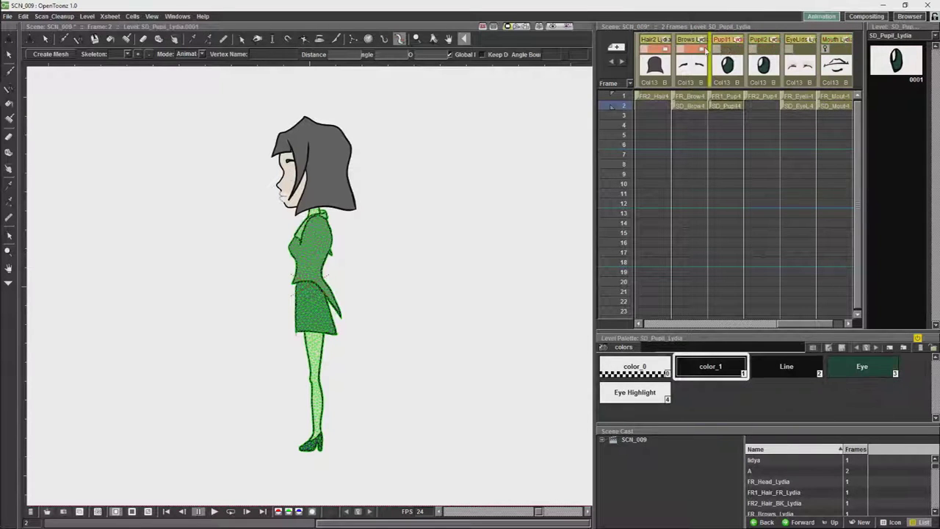
left_click(691, 47)
left_click(655, 47)
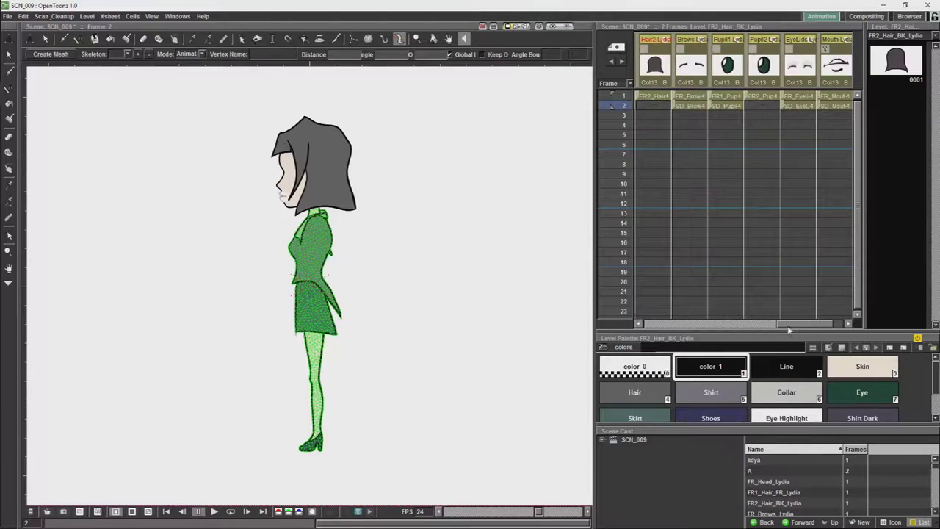
Step: Make the Hair, Head, Torso mesh and Torso drawing columns semi-transparent in the viewer
left_click_drag(788, 328, 761, 285)
left_click(727, 50)
left_click(694, 52)
left_click(659, 51)
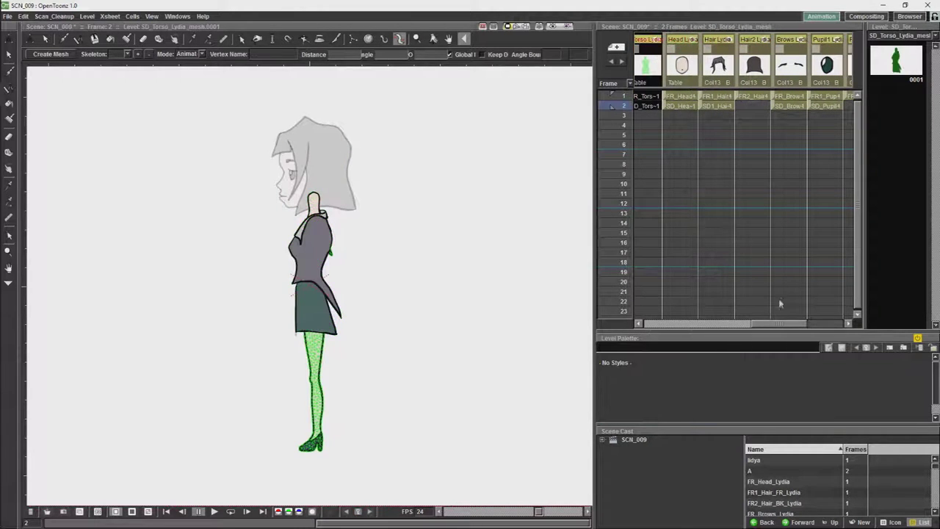
left_click_drag(769, 325, 727, 325)
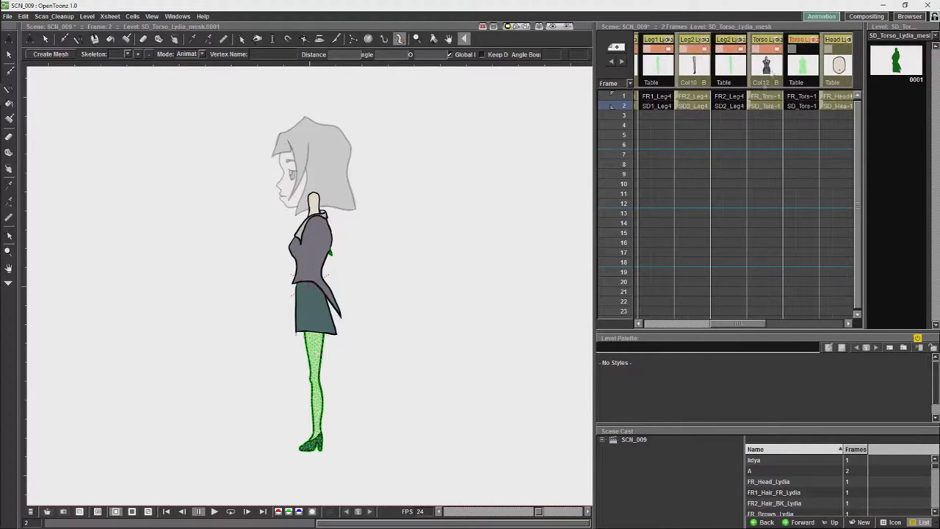
left_click(775, 52)
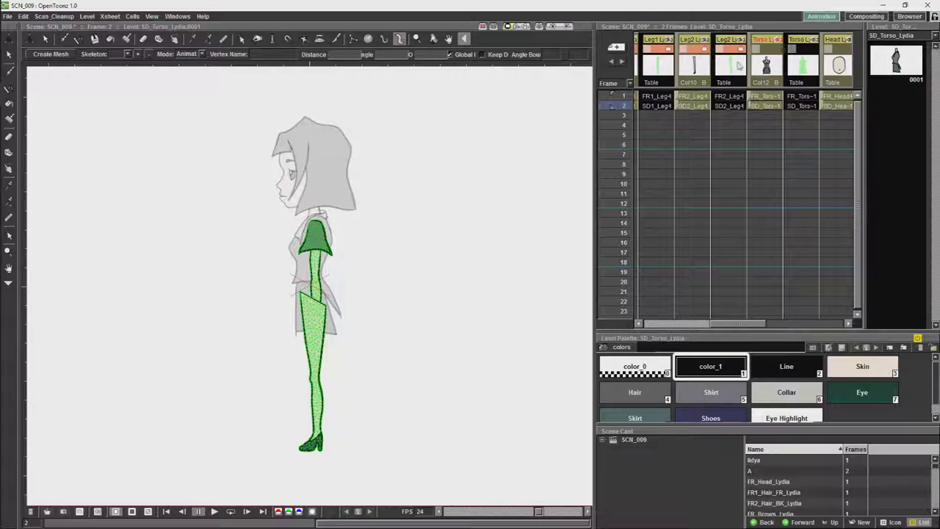
Step: Make the drawing and mesh columns of Leg2 and Leg1 semi-transparent in the viewer
scroll(758, 179, "left", 3)
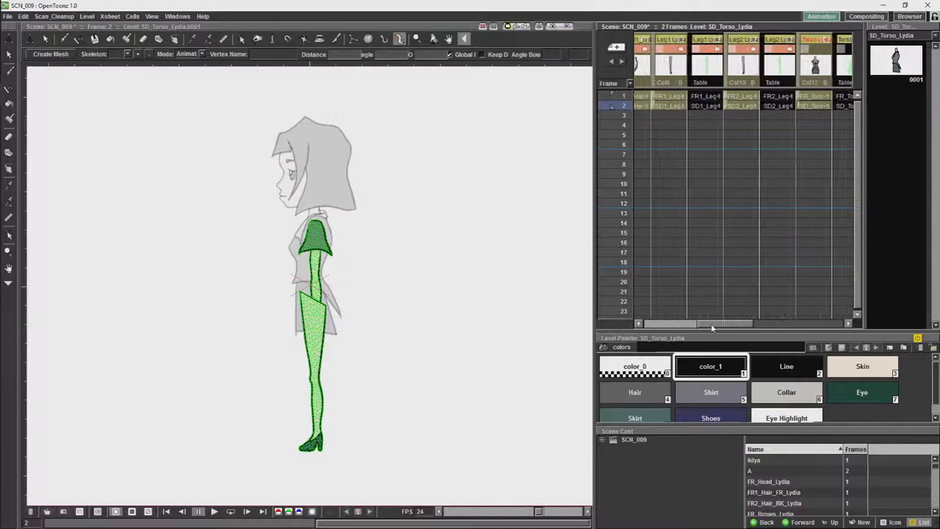
left_click(785, 50)
left_click(758, 50)
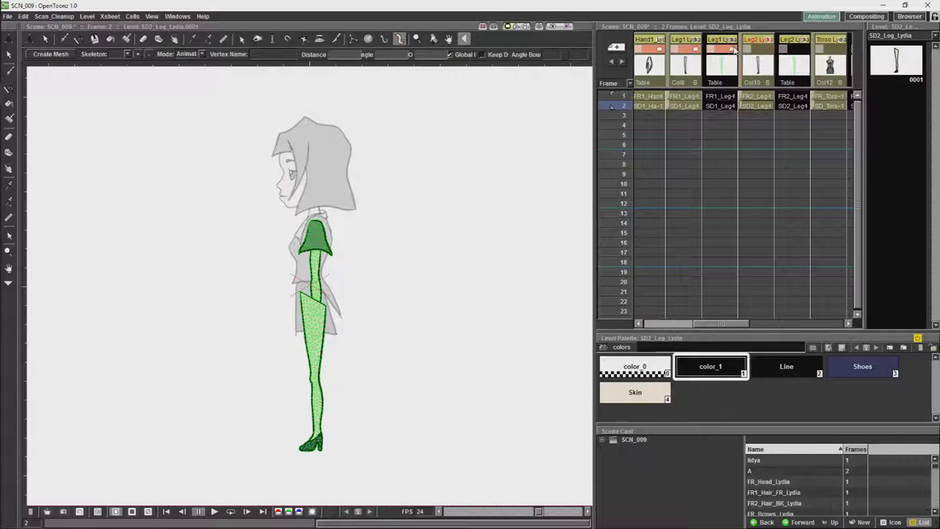
left_click(732, 50)
left_click(696, 52)
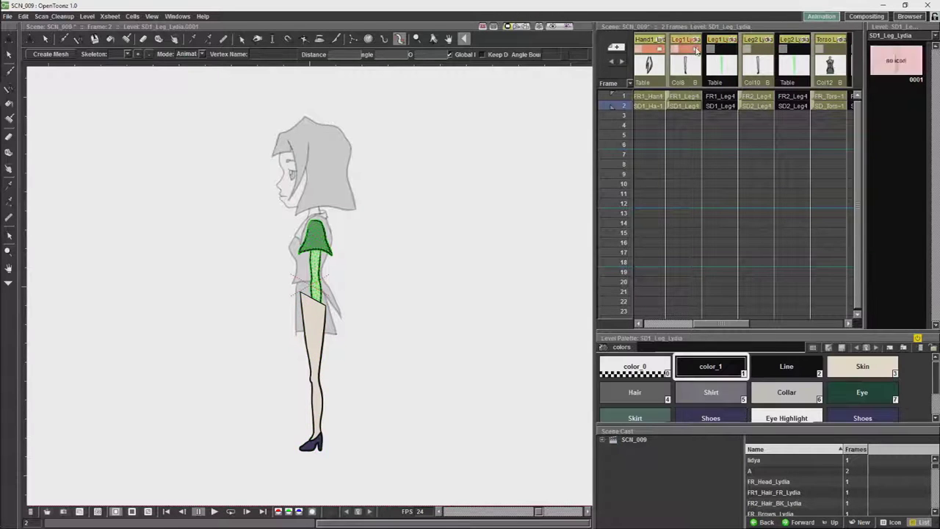
Step: Make the Arm1 mesh and Arm1 drawing columns semi-transparent, leaving the Arm2 column fully visible
left_click_drag(733, 324, 683, 326)
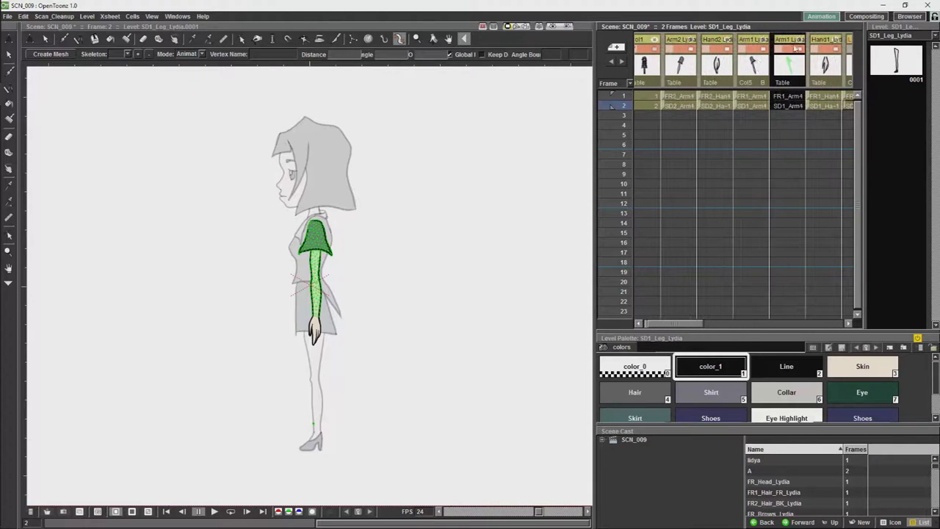
left_click(779, 106)
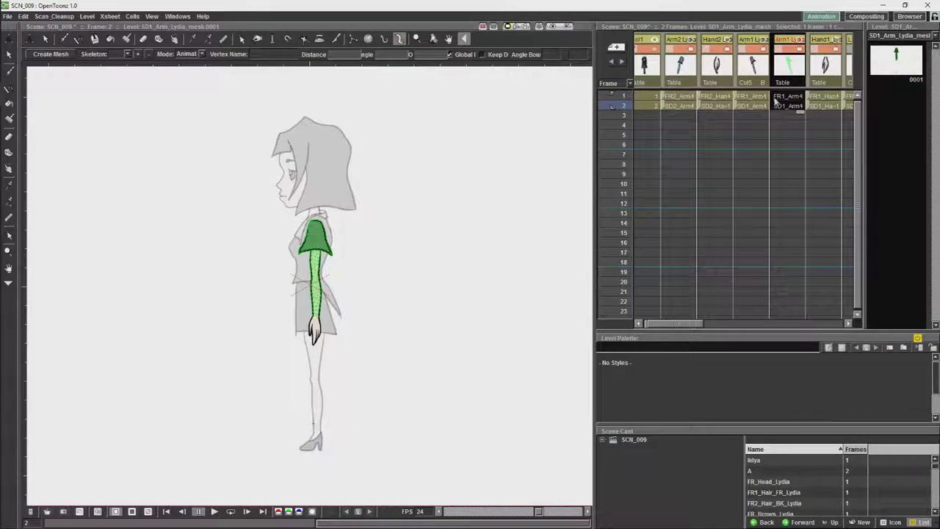
left_click(779, 48)
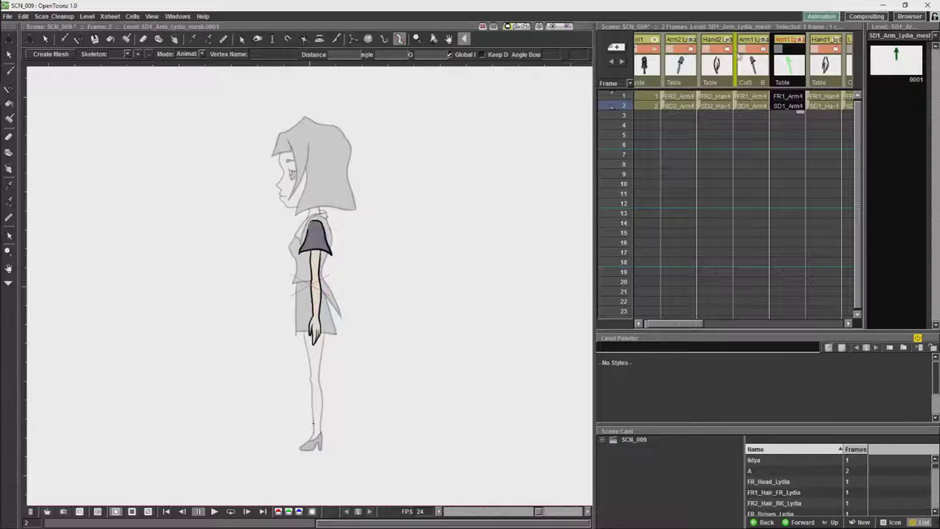
left_click(690, 50)
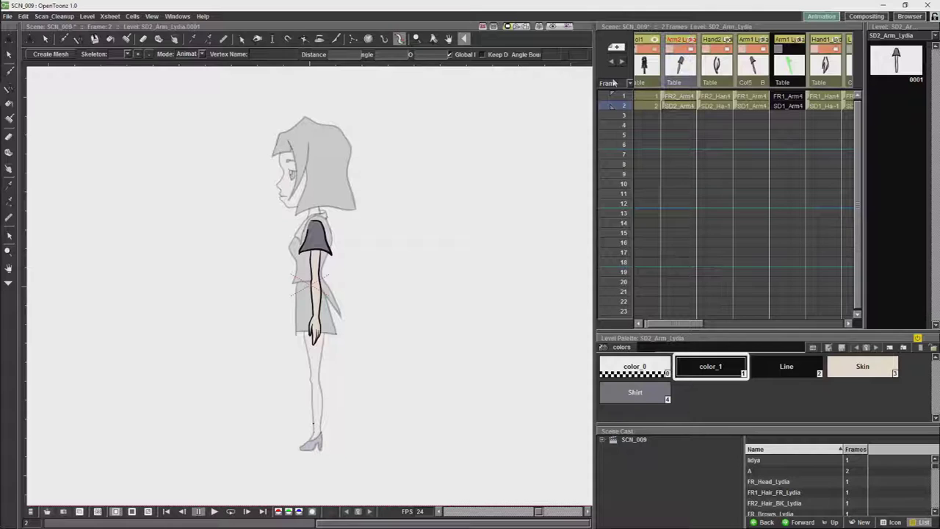
left_click(758, 52)
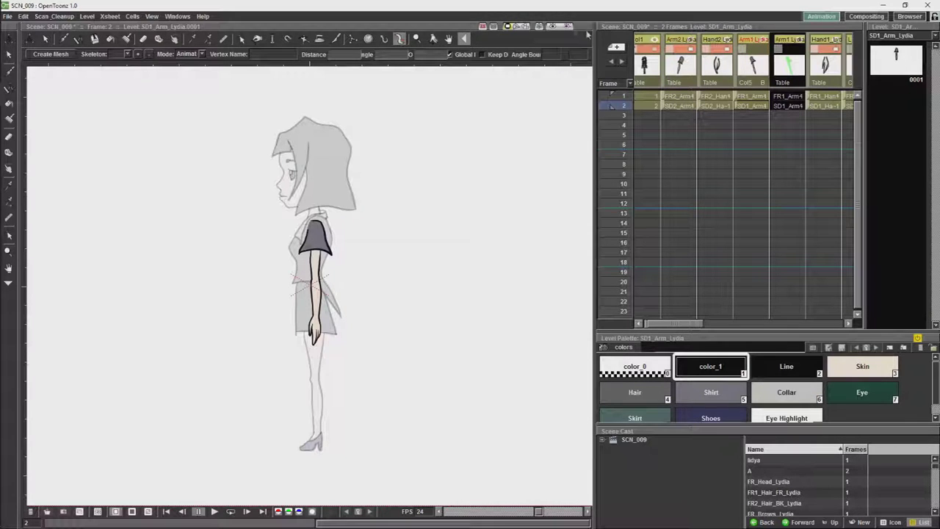
left_click(51, 55)
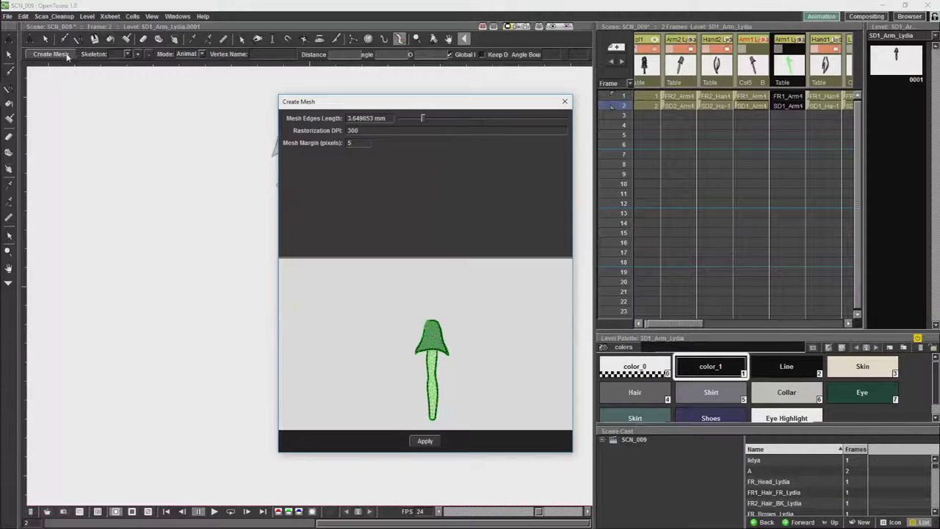
left_click(425, 442)
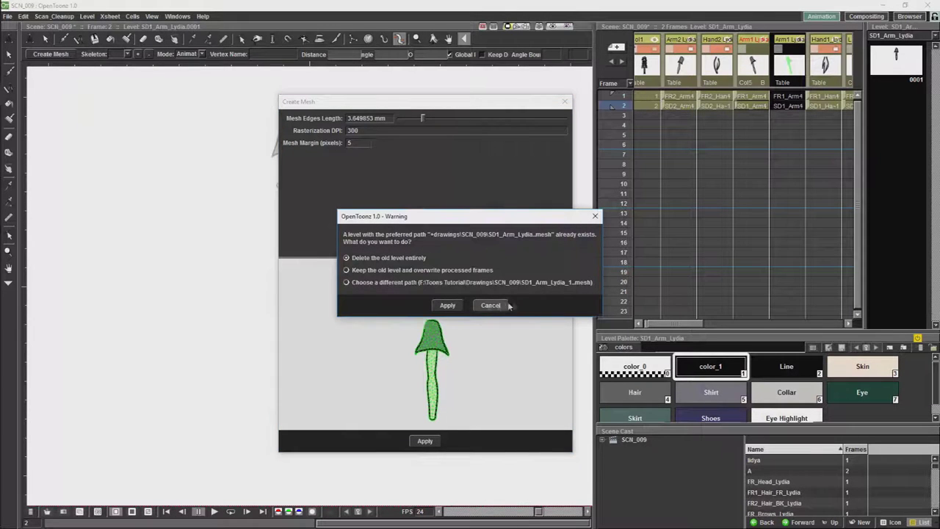
left_click(595, 216)
Step: Create a Plastic mesh for the Arm2 column with the same settings
left_click(676, 78)
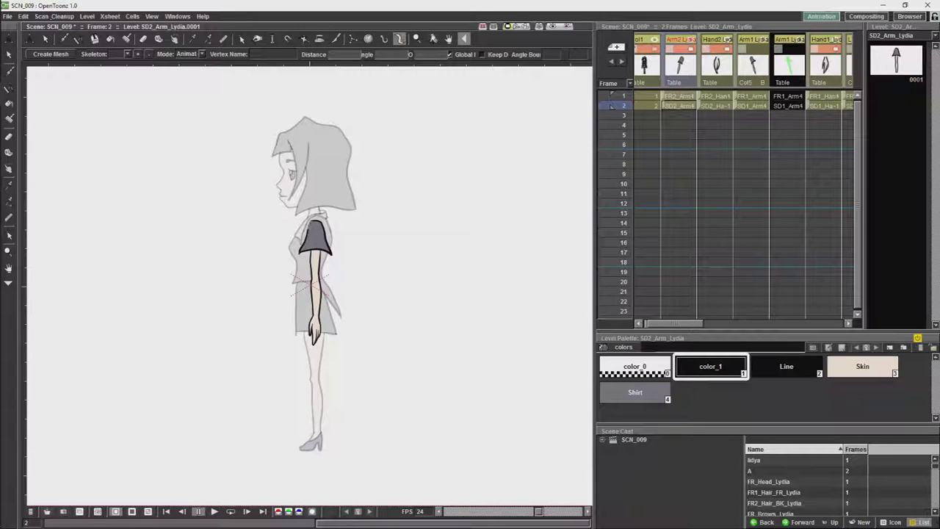
left_click(57, 54)
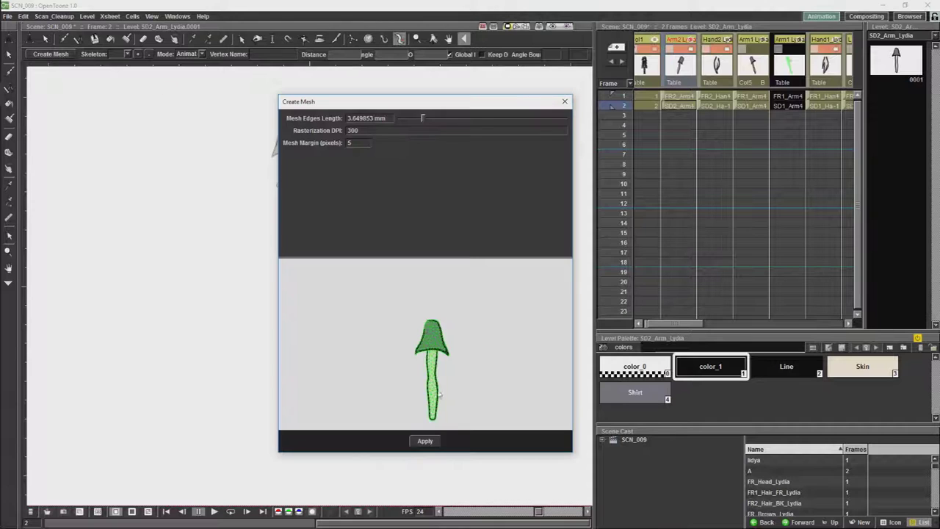
left_click(424, 442)
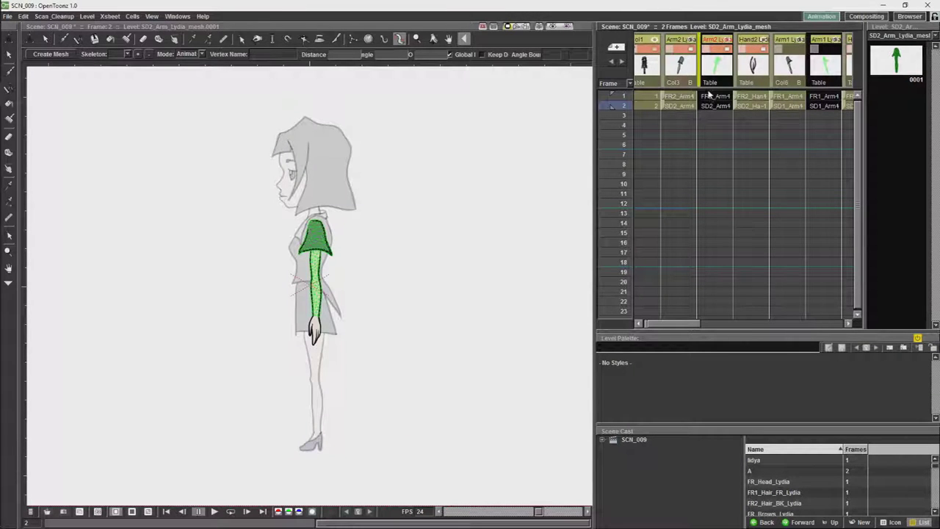
Step: Compare the Arm2 mesh's front view in frame 1 with its side view in frame 2
left_click(711, 98)
left_click(711, 97)
left_click(711, 106)
left_click(713, 97)
left_click(711, 107)
left_click(715, 98)
left_click(714, 98)
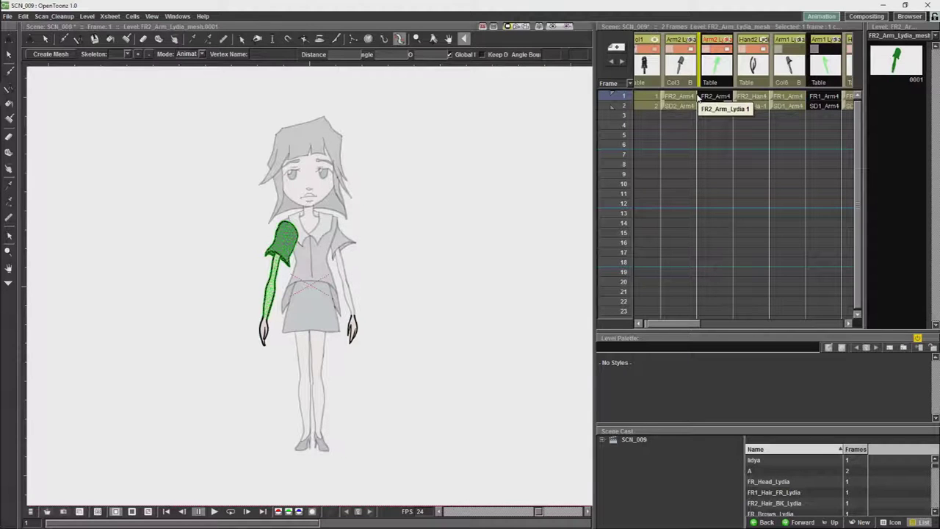
Step: Build a skeleton on the torso mesh in frame 1, with its root at the hips and vertices at the waist, collar, neck and head top
scroll(701, 99, "right", 5)
left_click(778, 97)
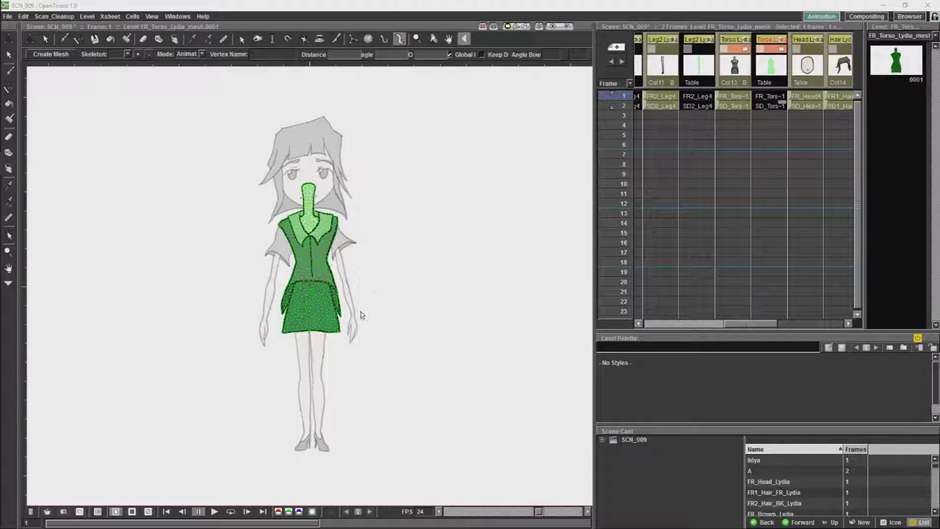
left_click(201, 56)
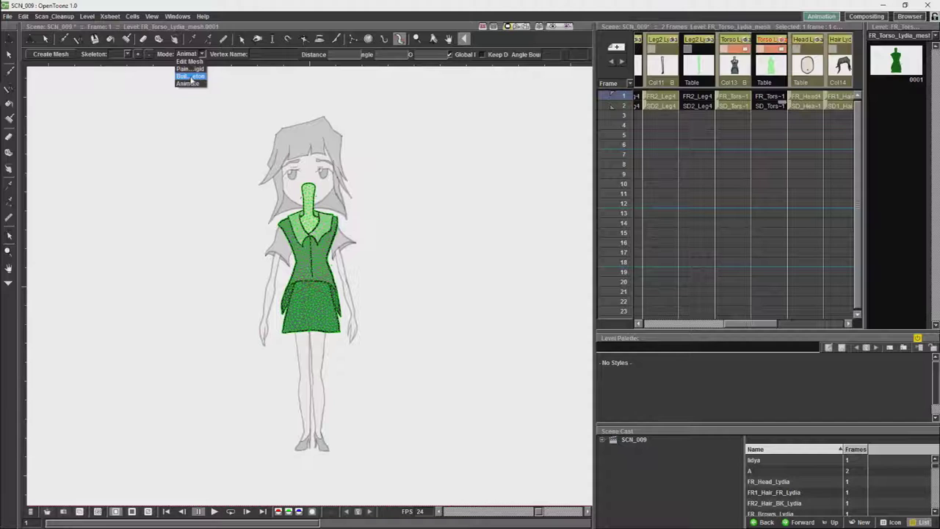
left_click(190, 76)
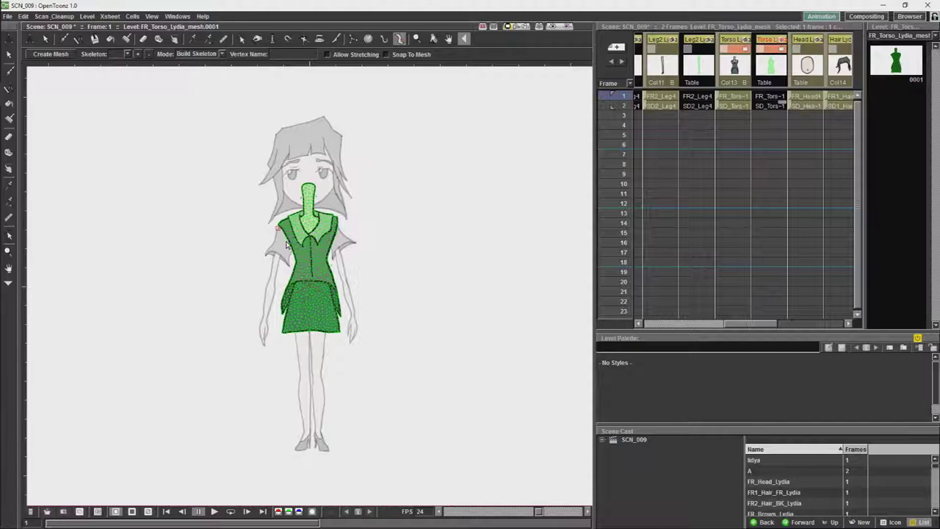
left_click(311, 294)
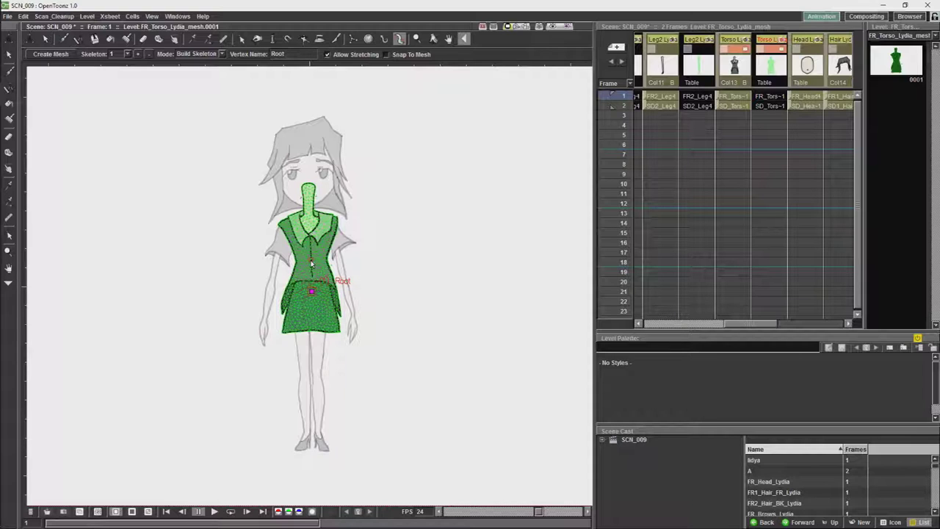
left_click(311, 262)
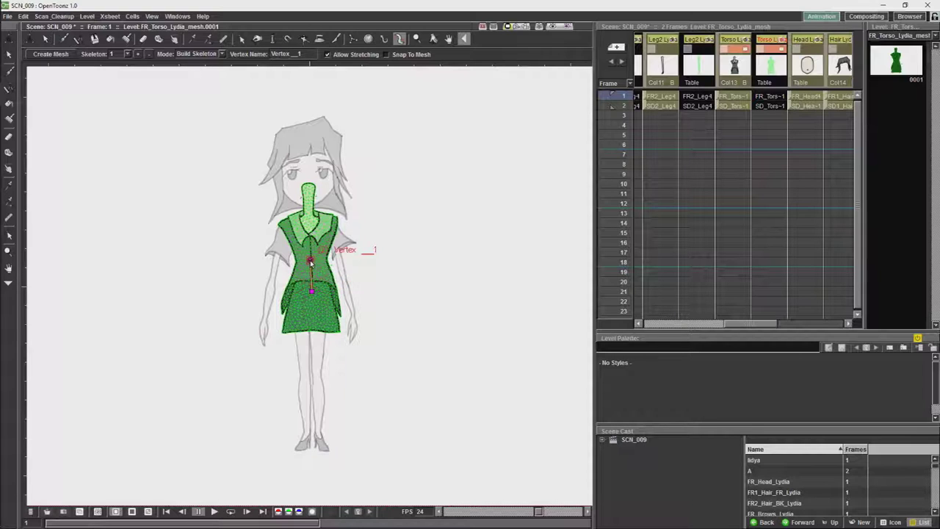
left_click(310, 220)
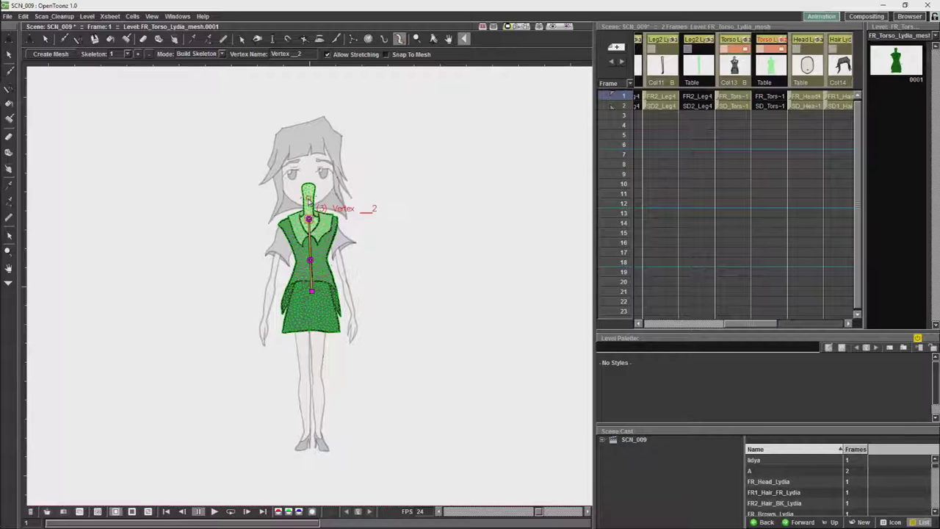
left_click(308, 201)
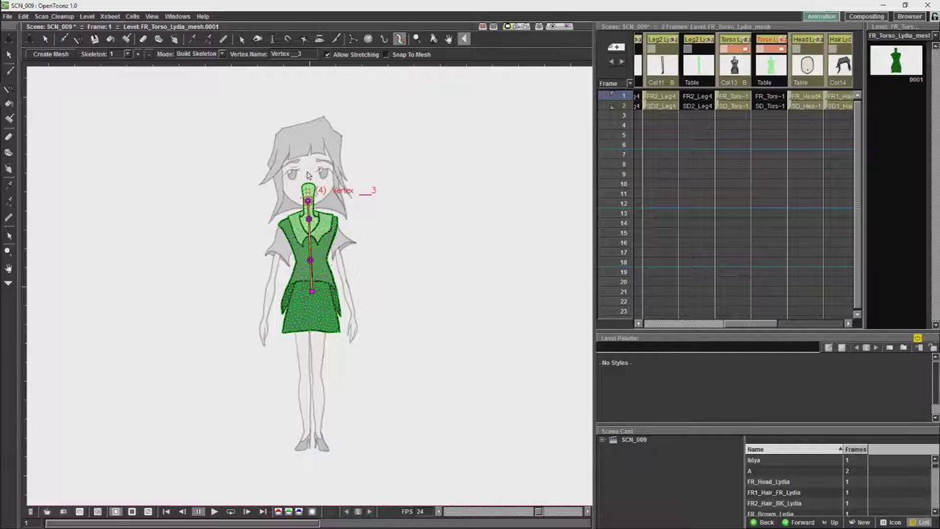
left_click(307, 125)
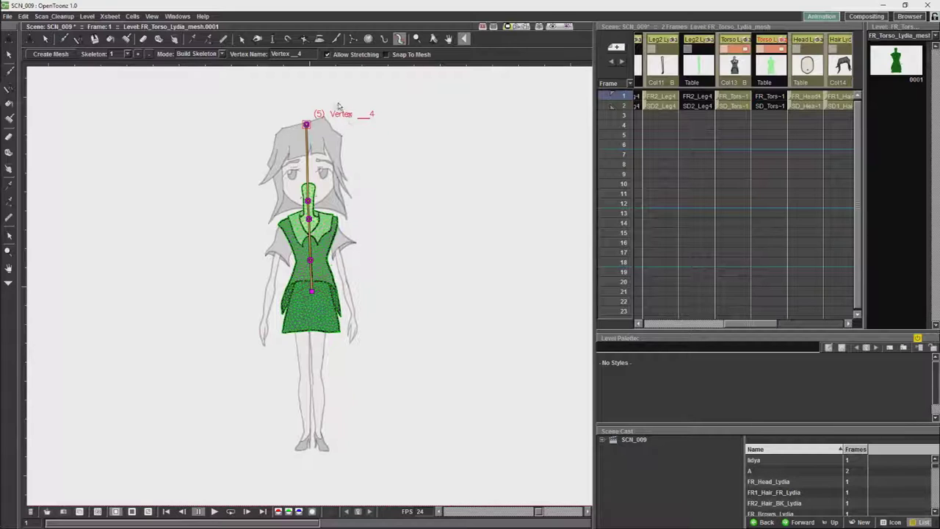
Step: Rename the first skeleton vertex above the root as Waist
left_click(323, 288)
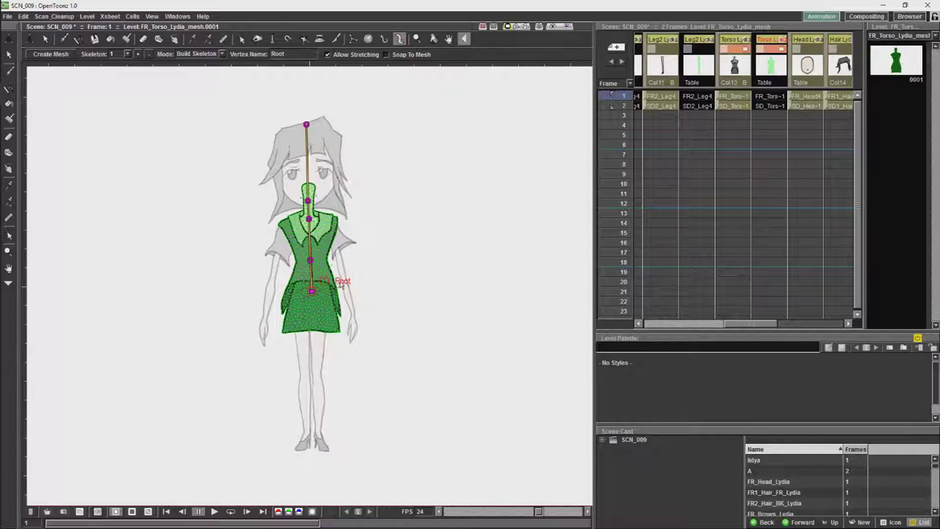
left_click(310, 261)
triple_click(280, 54)
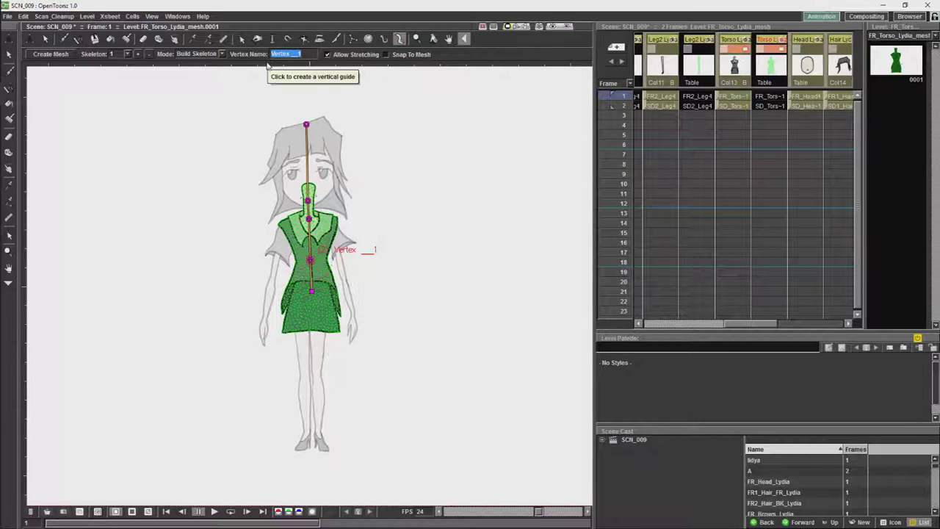
type("Waist")
key("Return")
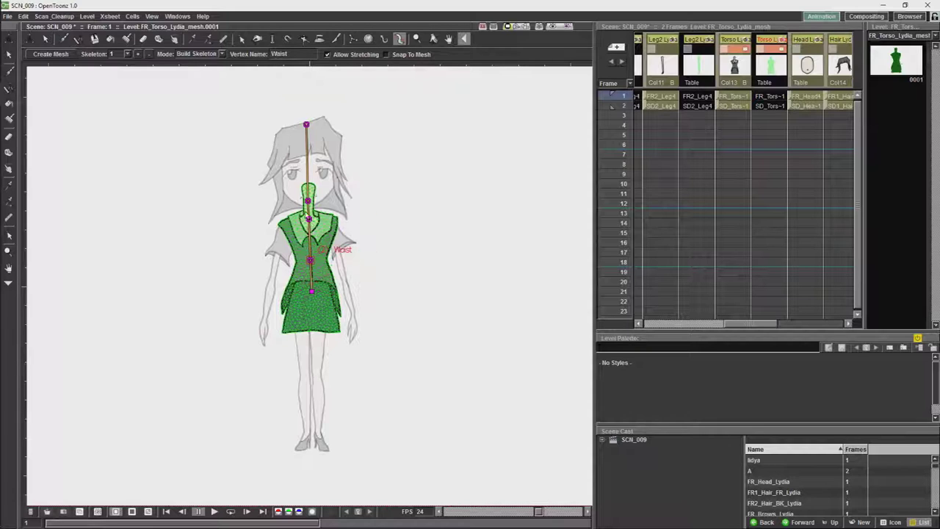
Step: Rename the collar vertex as Shouders and the vertex above it as Neck
left_click(310, 219)
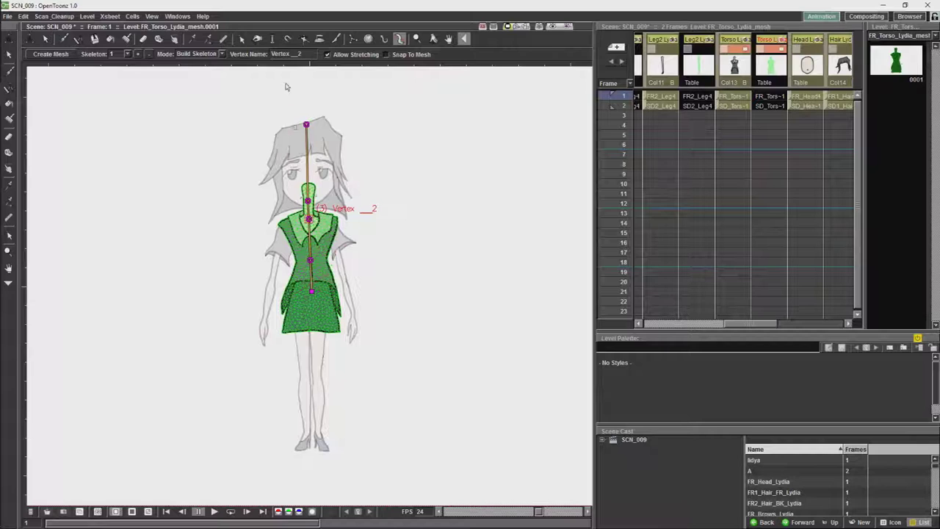
type("Shouders")
left_click(308, 200)
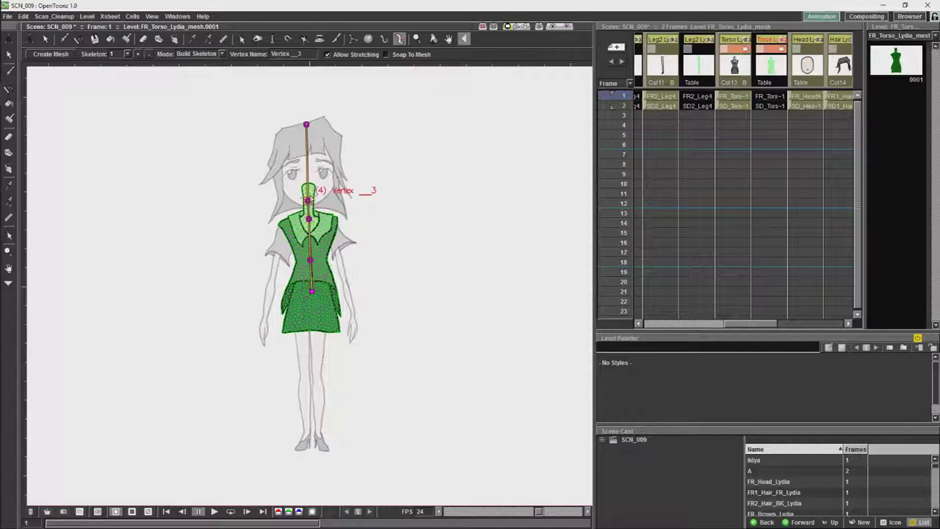
left_click(287, 53)
type("Neck")
Step: Rename the torso skeleton's head-top vertex as Head, and check the names of the collar, waist and root vertices
left_click(306, 124)
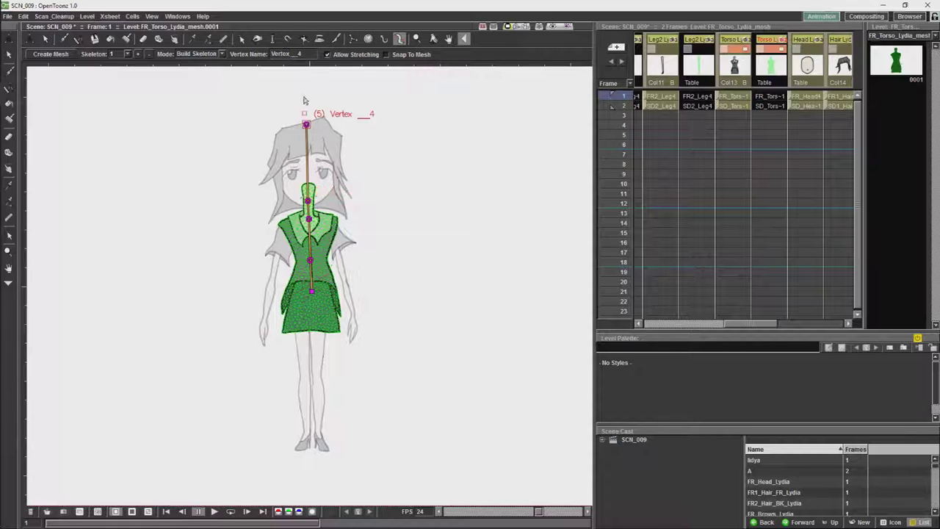
left_click_drag(302, 54, 257, 69)
type("Hea")
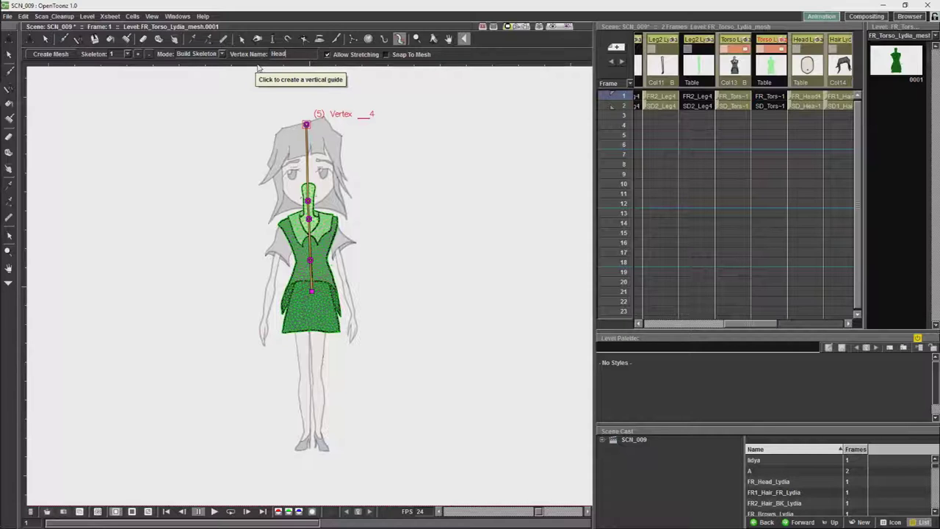
type("d")
key("Return")
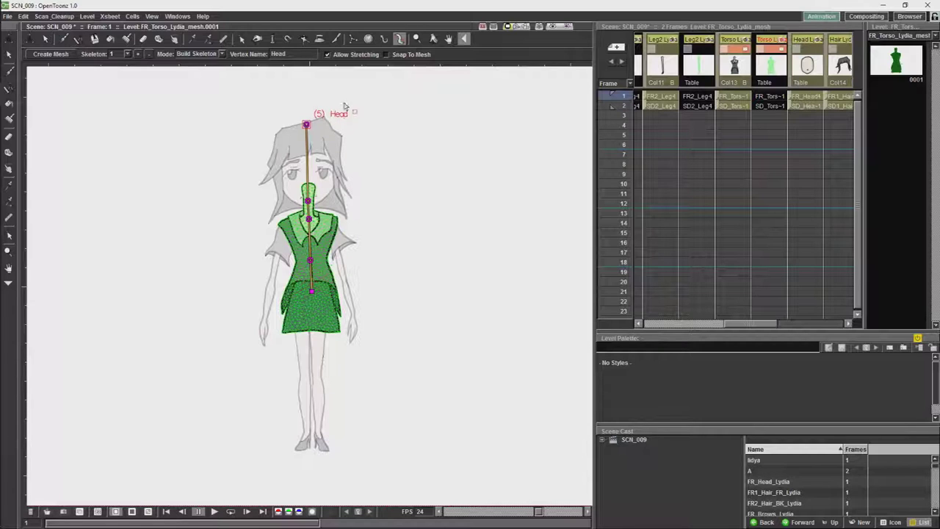
left_click(310, 219)
left_click(310, 260)
left_click(312, 293)
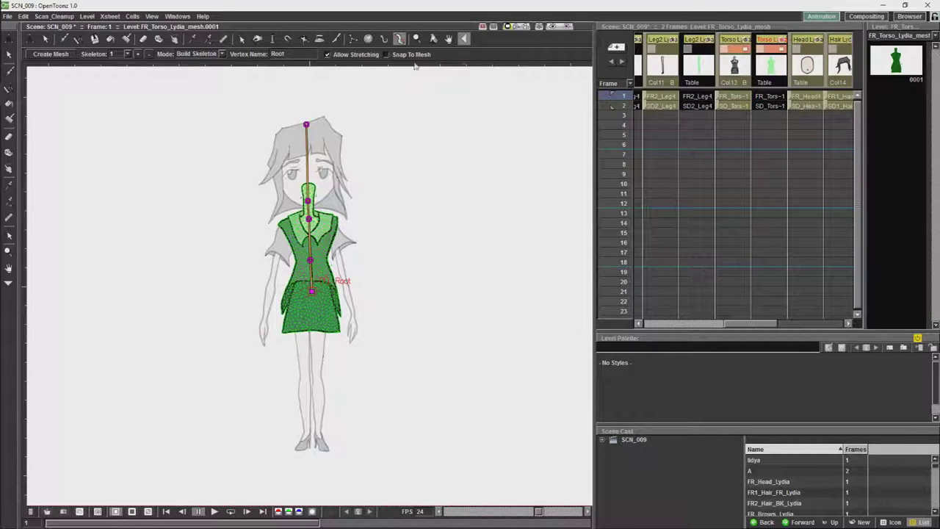
Step: Move the Head vertex to the back of the hair in frame 2, and return it to the head top in frame 1
left_click(770, 106)
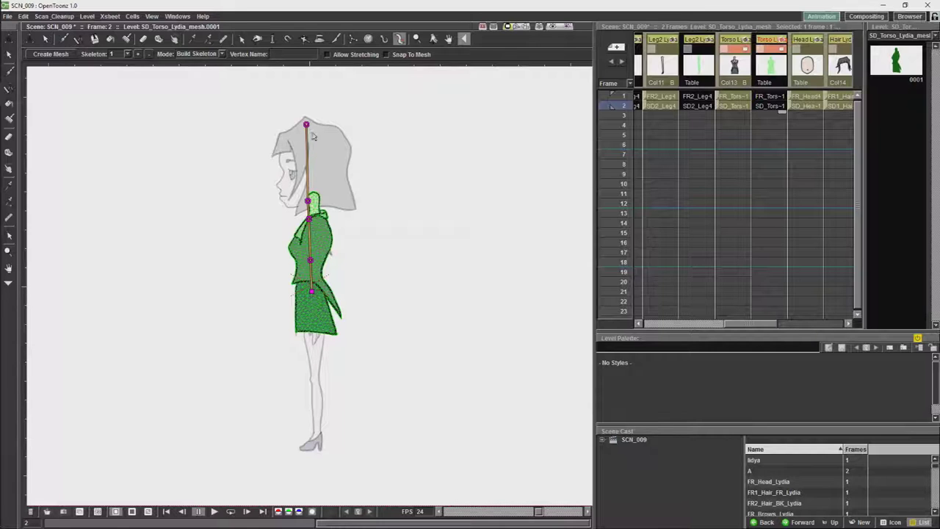
left_click_drag(308, 125, 355, 141)
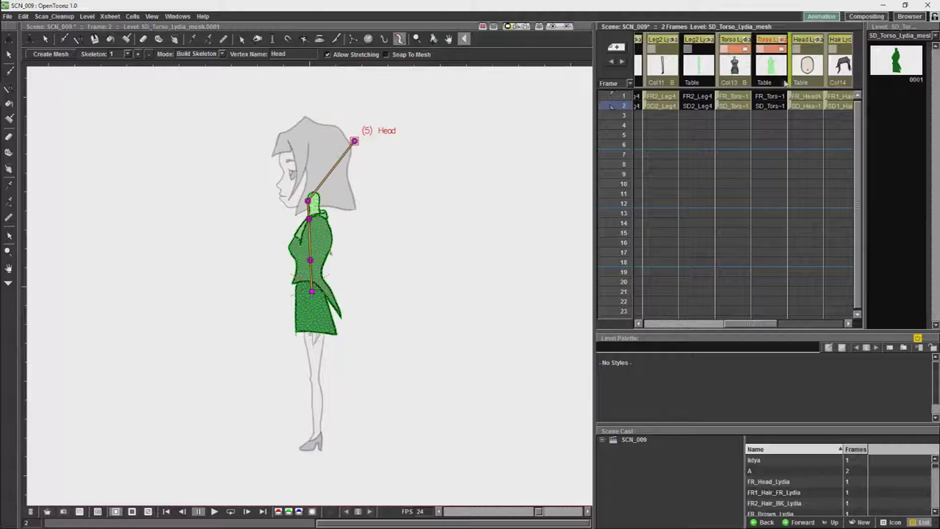
left_click(768, 96)
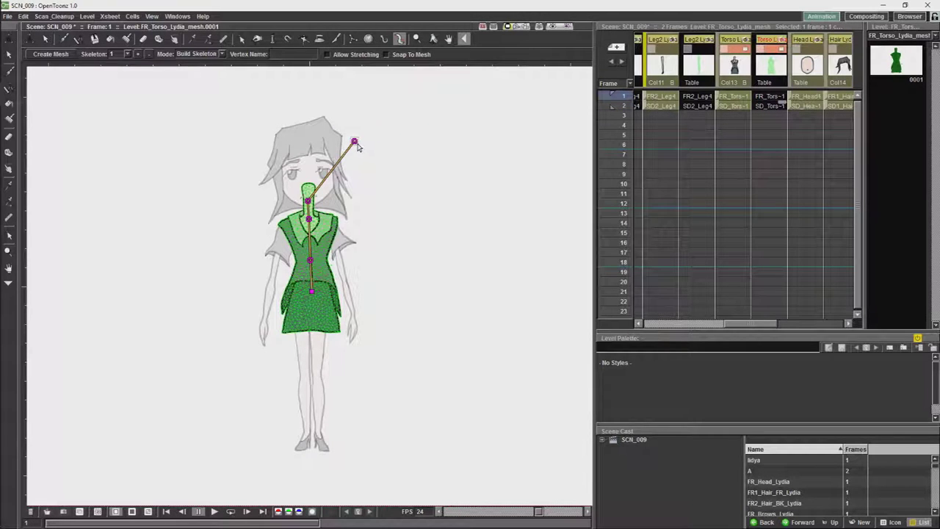
left_click_drag(356, 142, 305, 130)
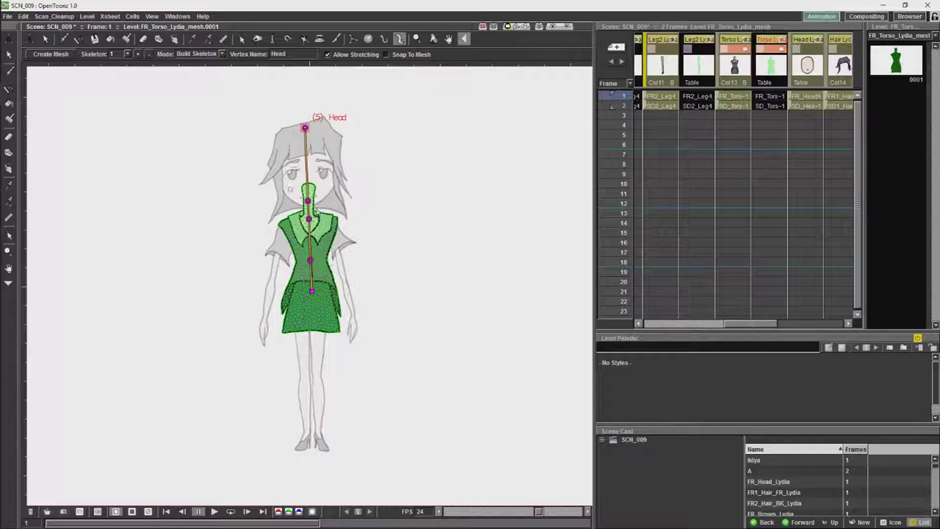
Step: Add a second skeleton to the torso mesh at frame 2 and compare it with the skeleton shown in frame 1
left_click(768, 107)
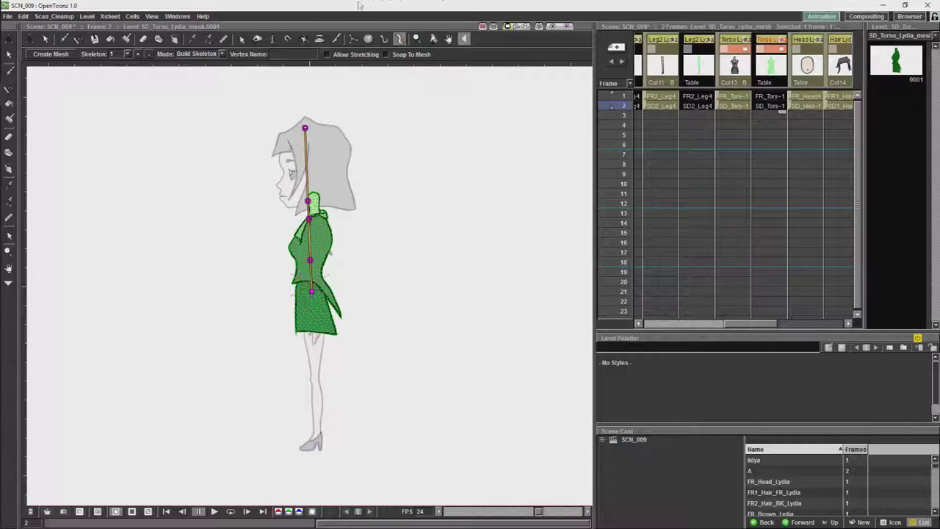
left_click(138, 55)
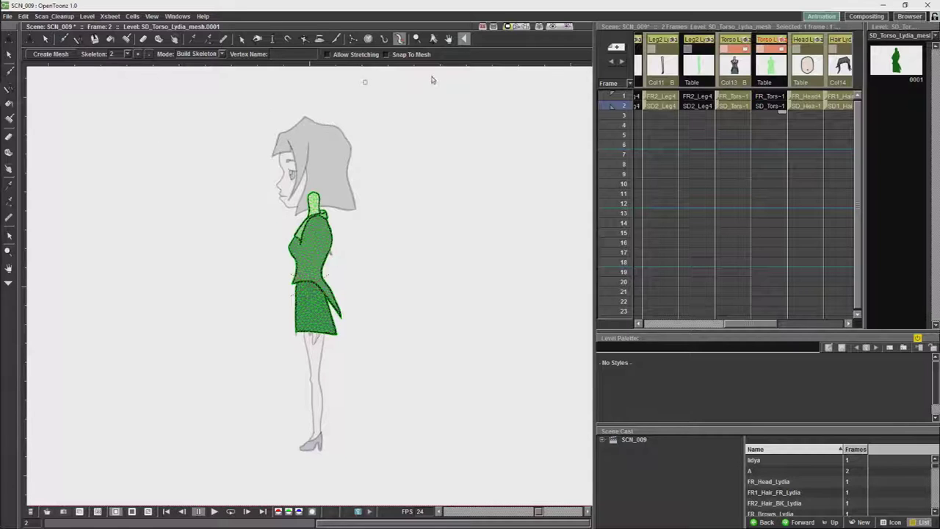
left_click(767, 97)
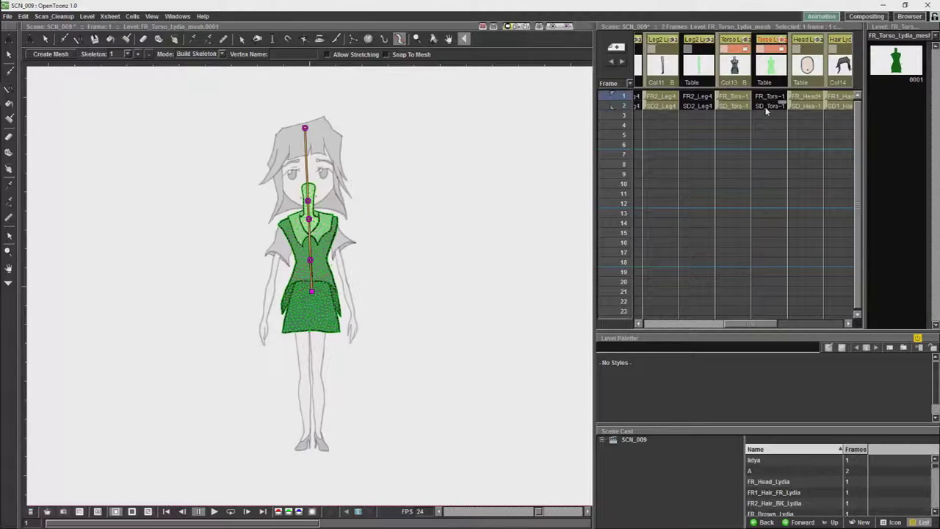
left_click(768, 106)
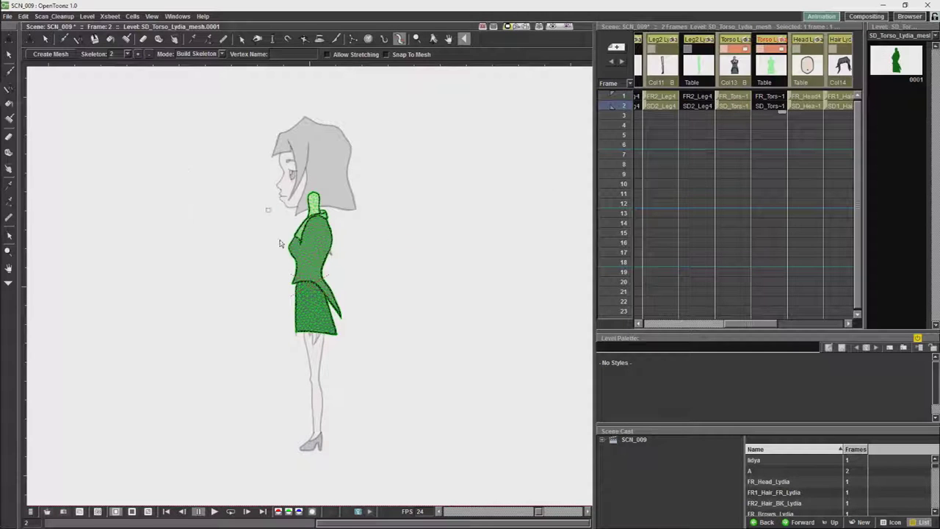
Step: Build the side-view torso skeleton in frame 2, with its root at the hips and vertices at the waist, collar, neck and head top
left_click(312, 294)
left_click(309, 267)
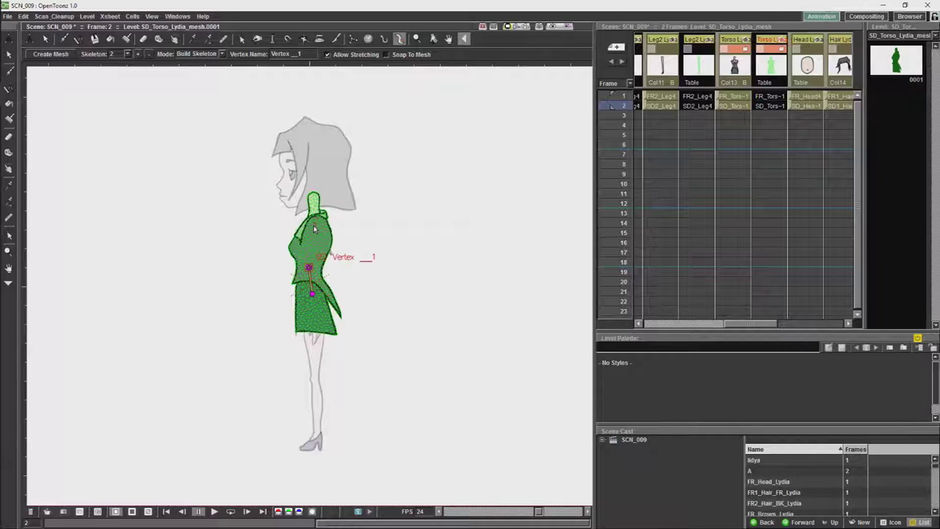
left_click(316, 217)
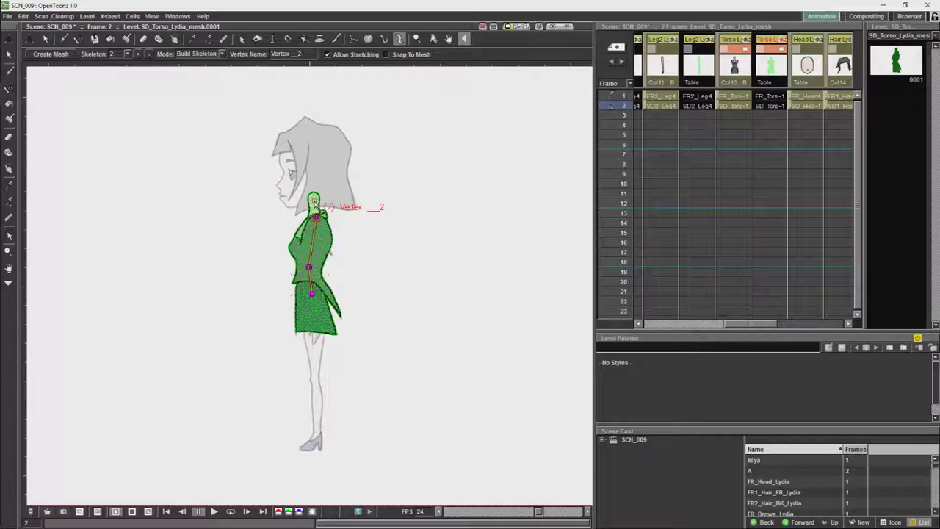
left_click(314, 201)
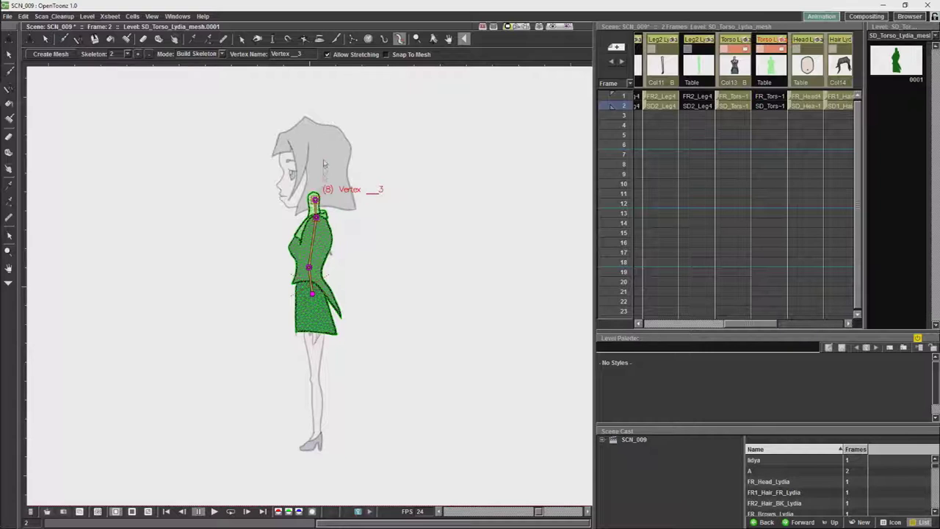
left_click(315, 125)
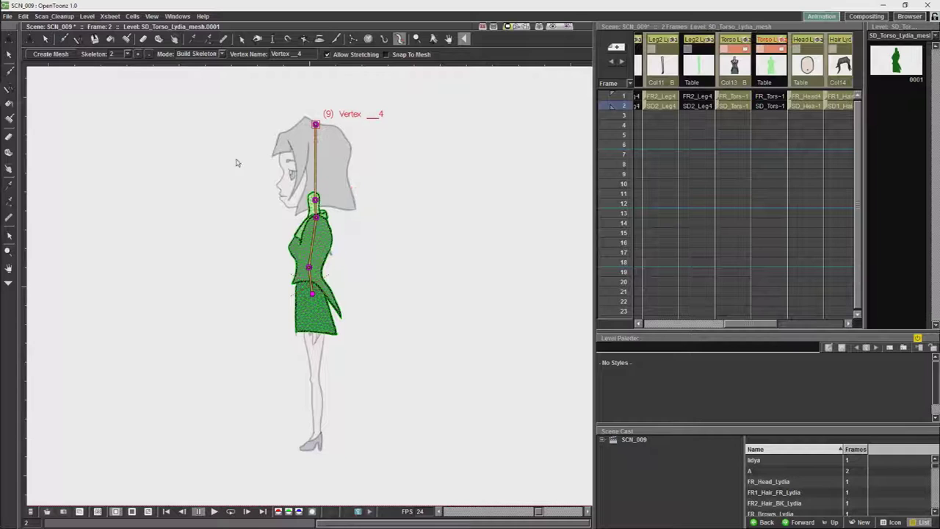
Step: Rename the first vertex above the root of the side-view skeleton as Waist, accepting the loss of its associated keys
left_click(44, 38)
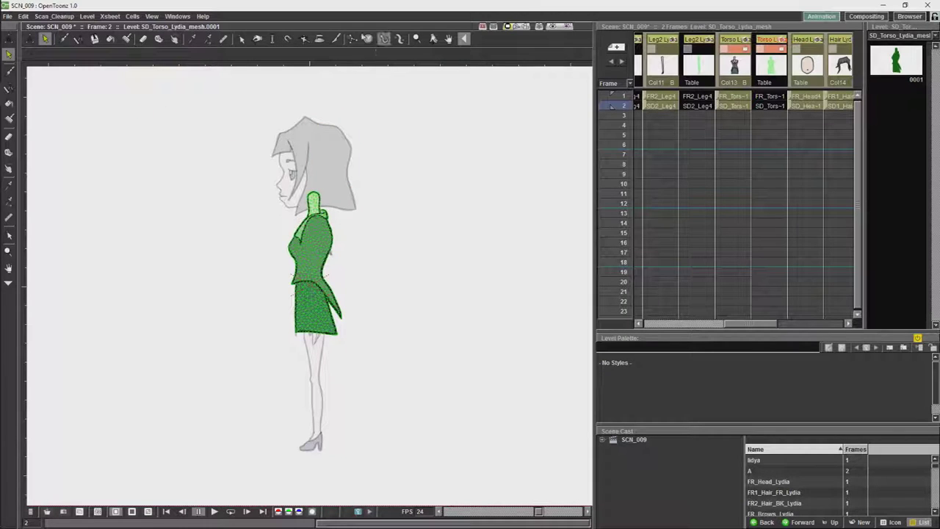
left_click(399, 39)
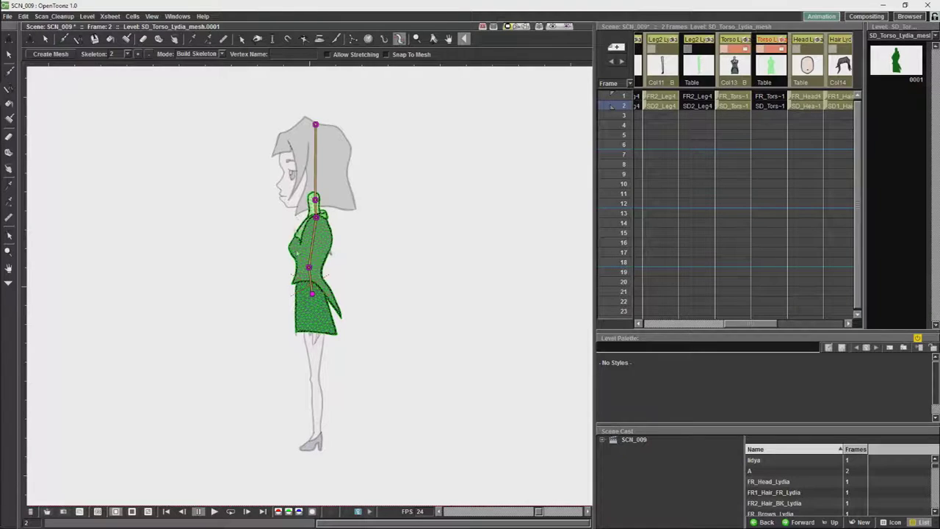
left_click(310, 267)
left_click_drag(301, 54, 262, 58)
type("Waist")
key("Return")
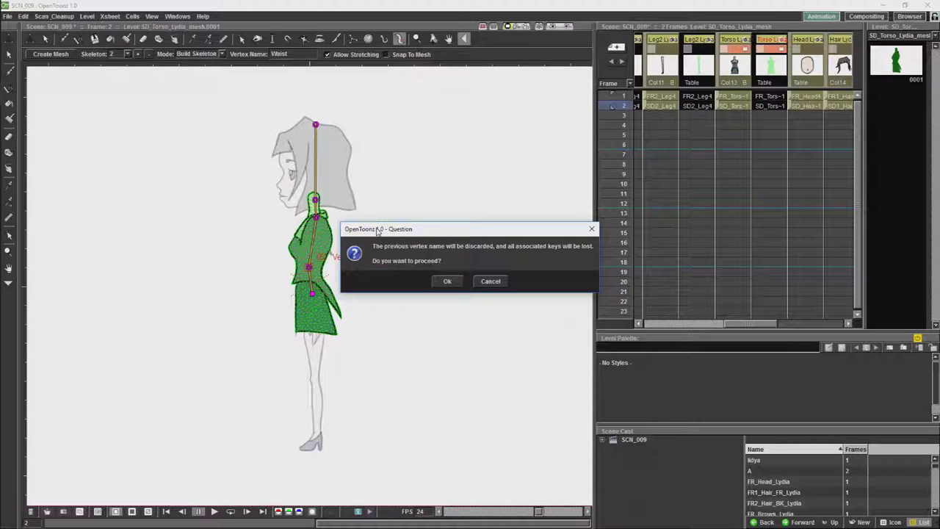
left_click(448, 281)
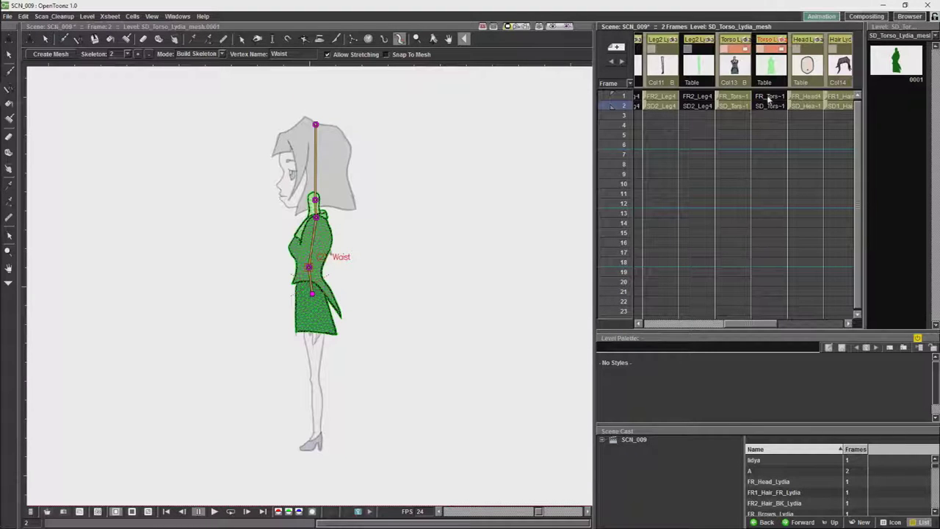
left_click(315, 217)
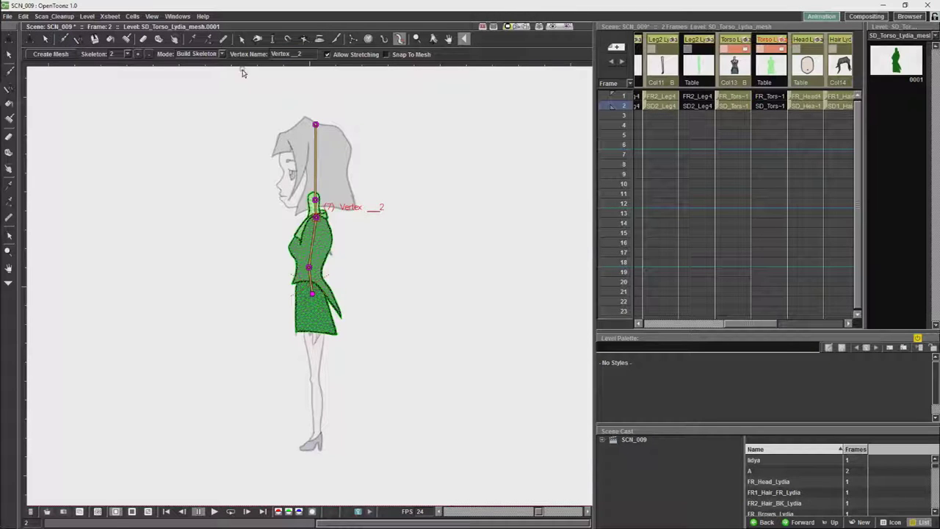
key("a")
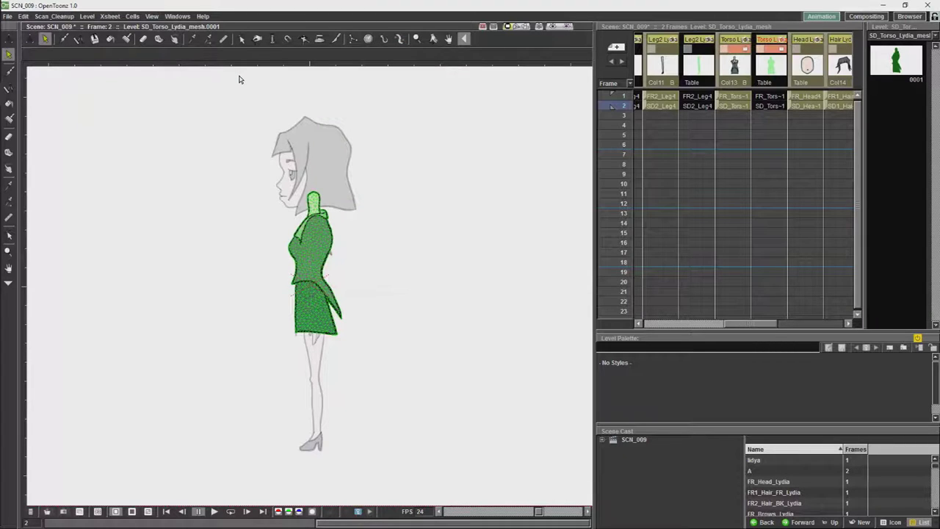
left_click(770, 108)
left_click(771, 98)
left_click(772, 107)
left_click(764, 98)
left_click(764, 108)
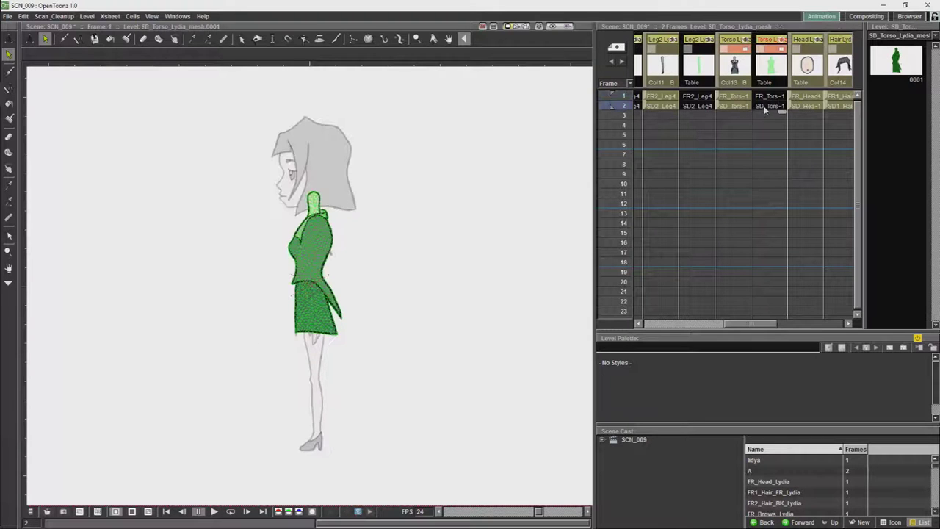
Step: Rename the collar vertex of the side-view skeleton as Shouders, accepting the loss of its associated keys
left_click(399, 39)
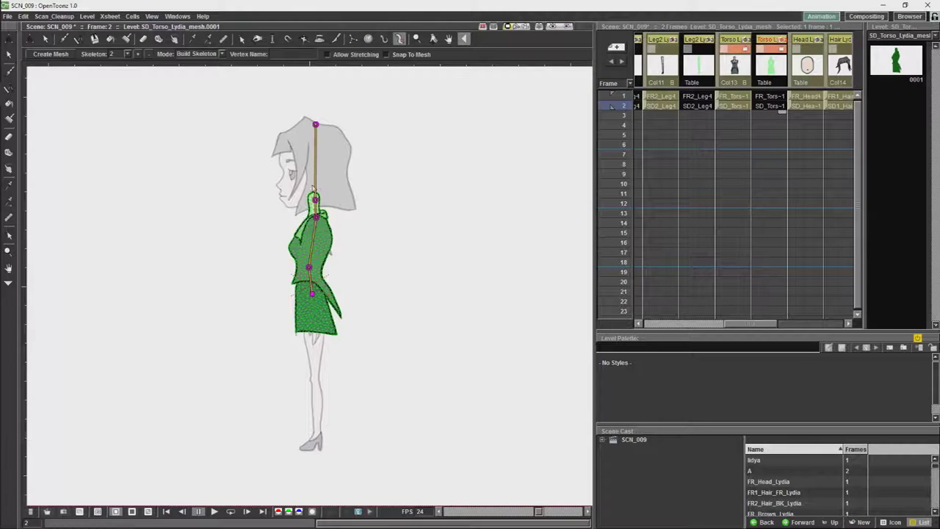
left_click(317, 218)
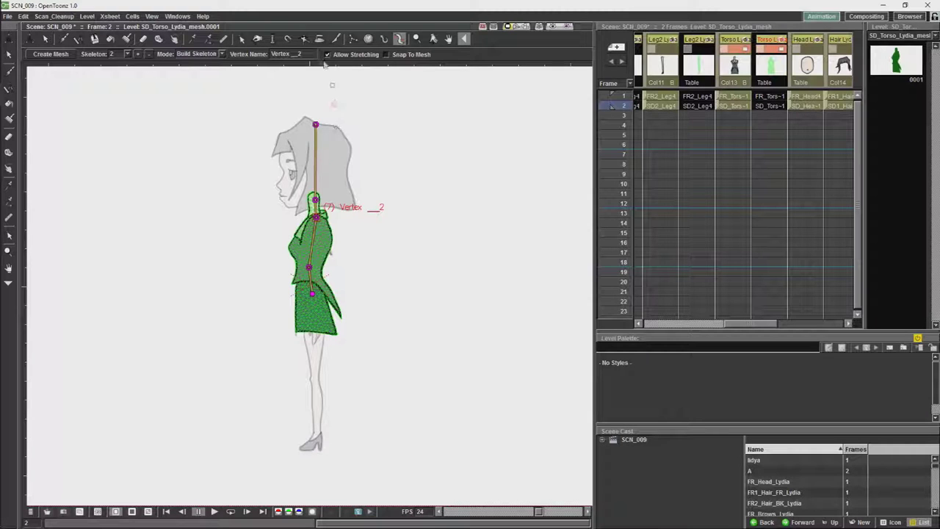
left_click_drag(300, 55, 250, 59)
type("Shoulders")
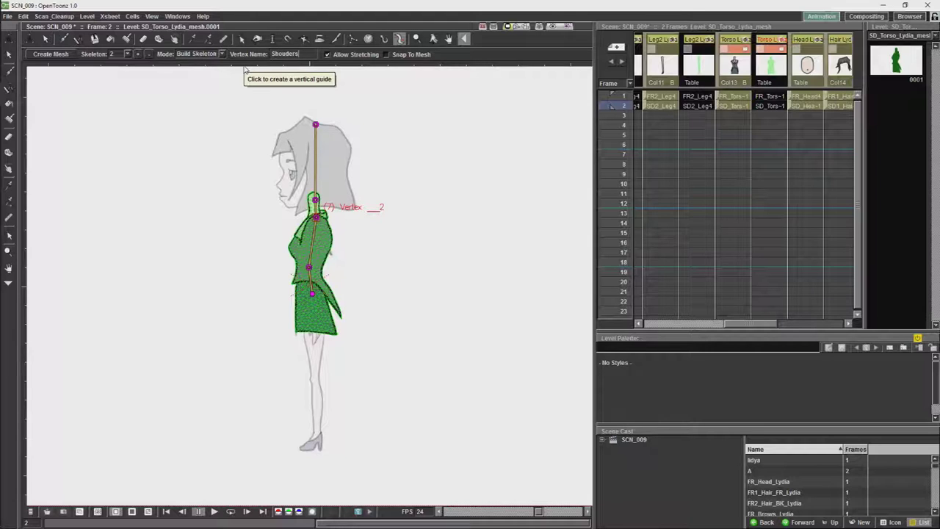
key("Return")
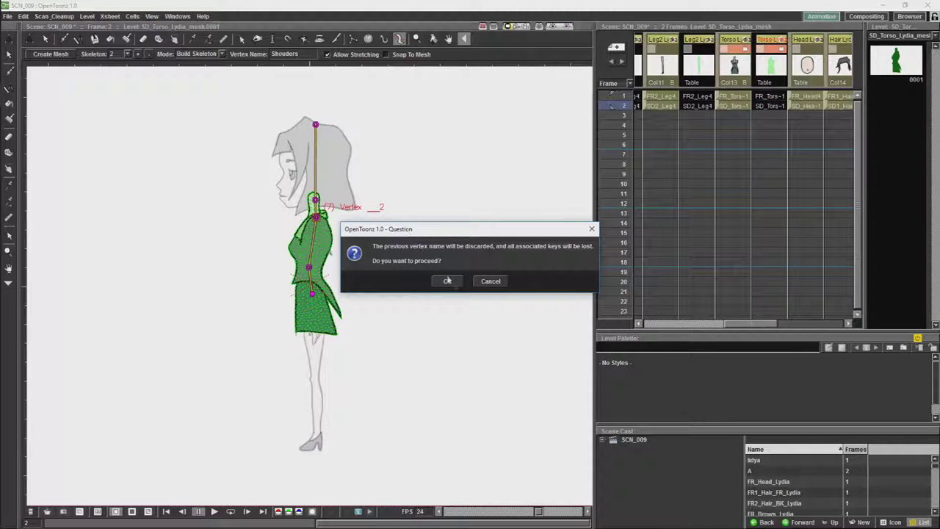
left_click(448, 283)
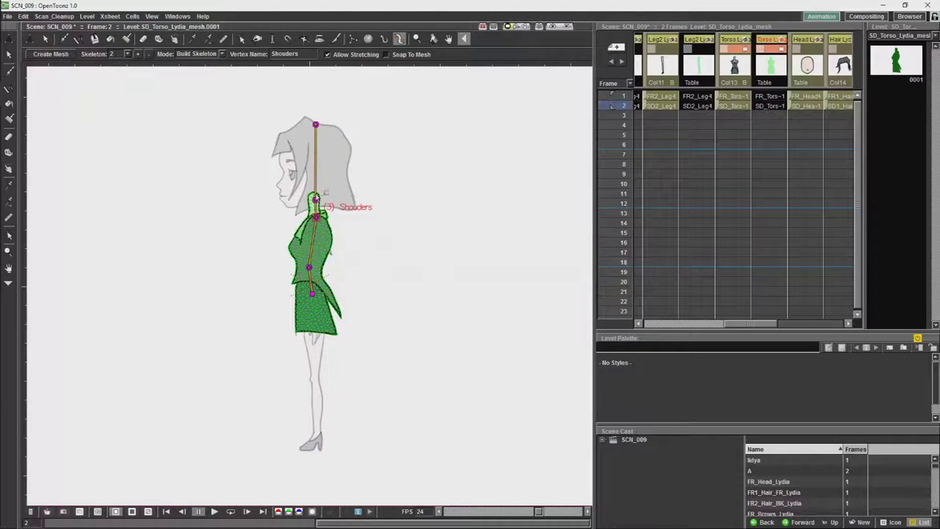
Step: Check the names of the waist and collar vertices on the front-view skeleton in frame 1, and return to frame 2
left_click(315, 202)
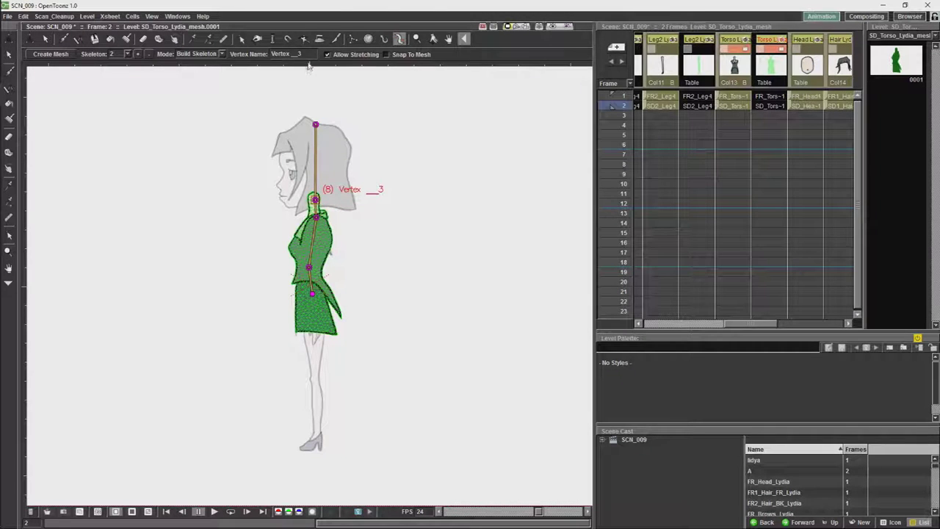
left_click(773, 99)
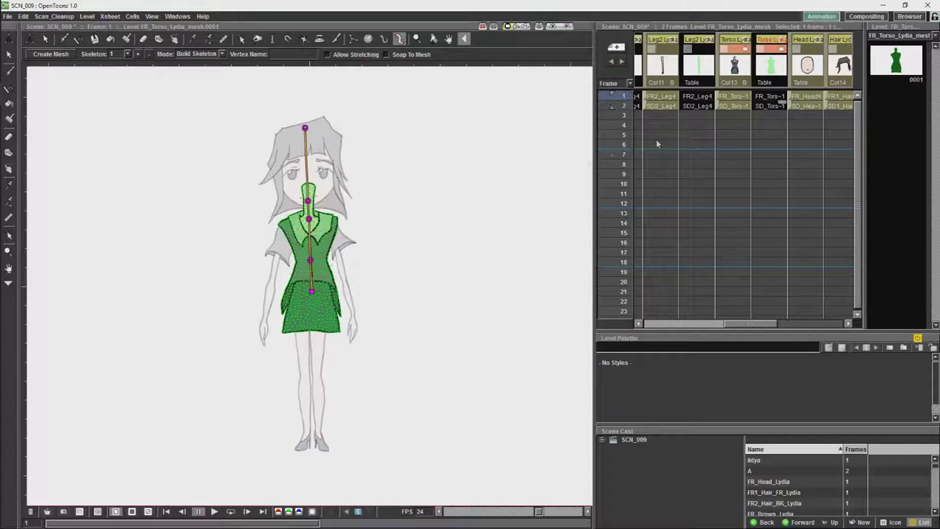
left_click(310, 259)
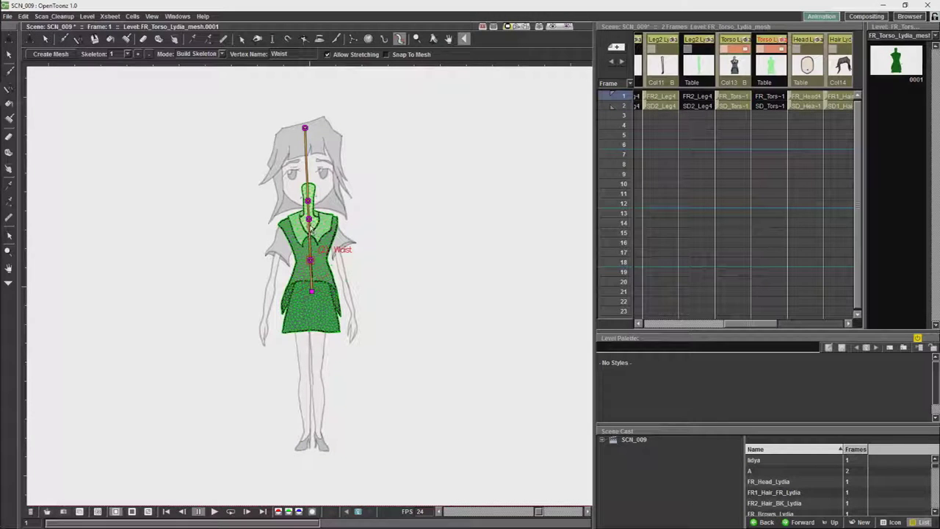
left_click(309, 218)
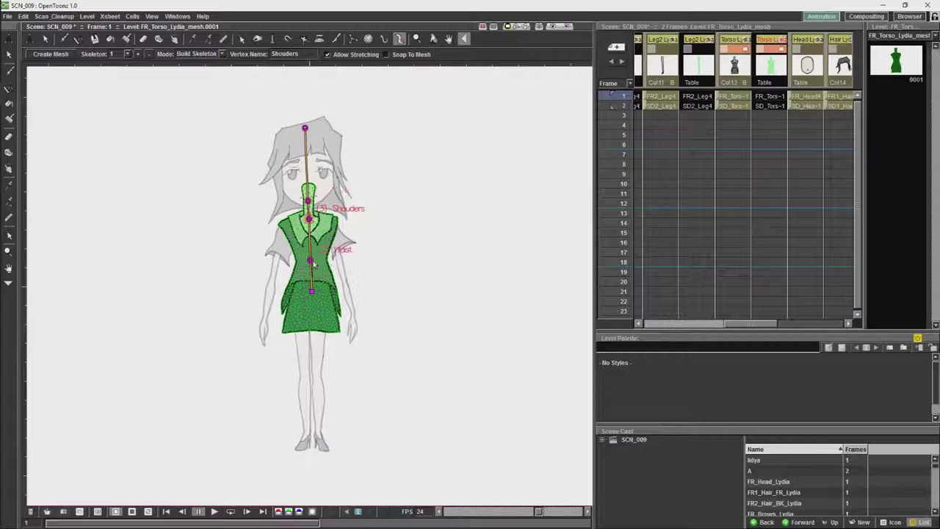
left_click(766, 106)
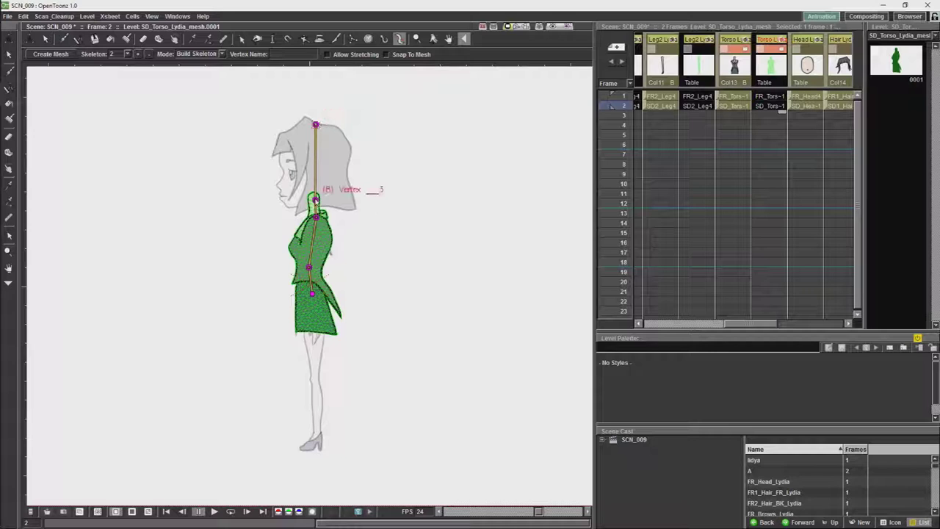
Step: Rename the neck vertex of the side-view skeleton as Neck, accepting the loss of its associated keys
left_click(315, 199)
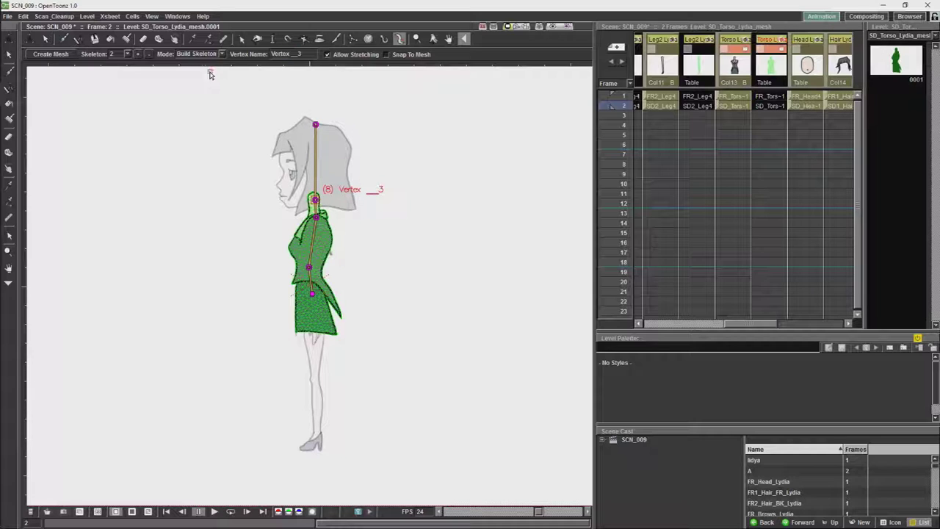
left_click_drag(304, 55, 270, 55)
type("Ne")
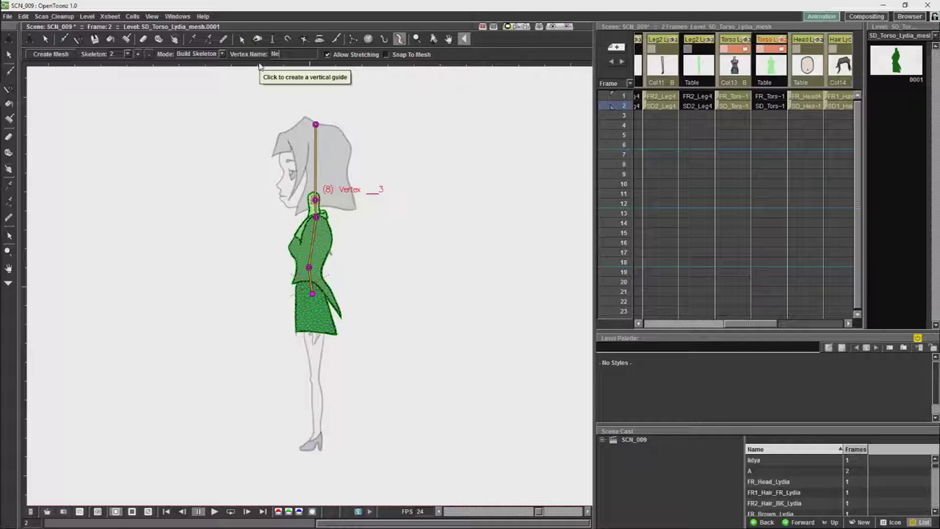
type("ck")
key("Return")
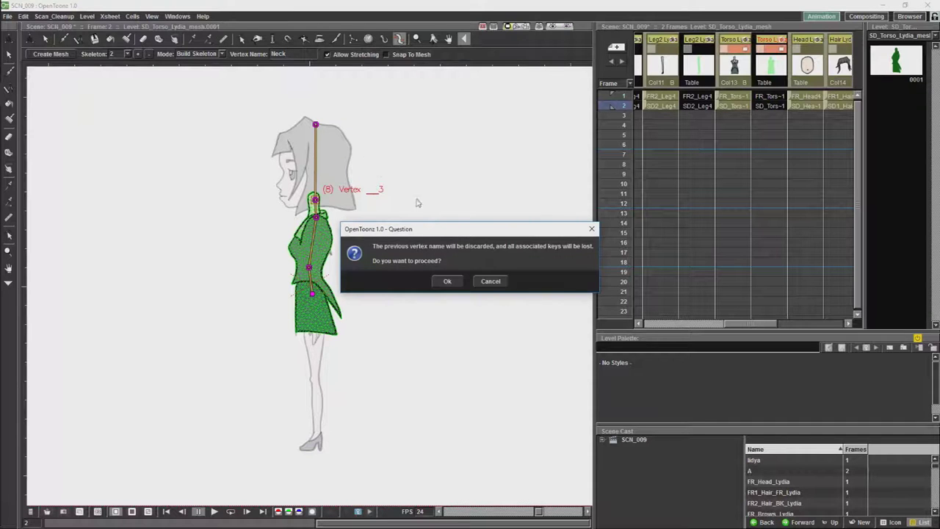
left_click(447, 282)
Step: Rename the top vertex of the side-view skeleton as Head, accepting the loss of its associated keys
left_click(315, 125)
left_click_drag(297, 53, 226, 99)
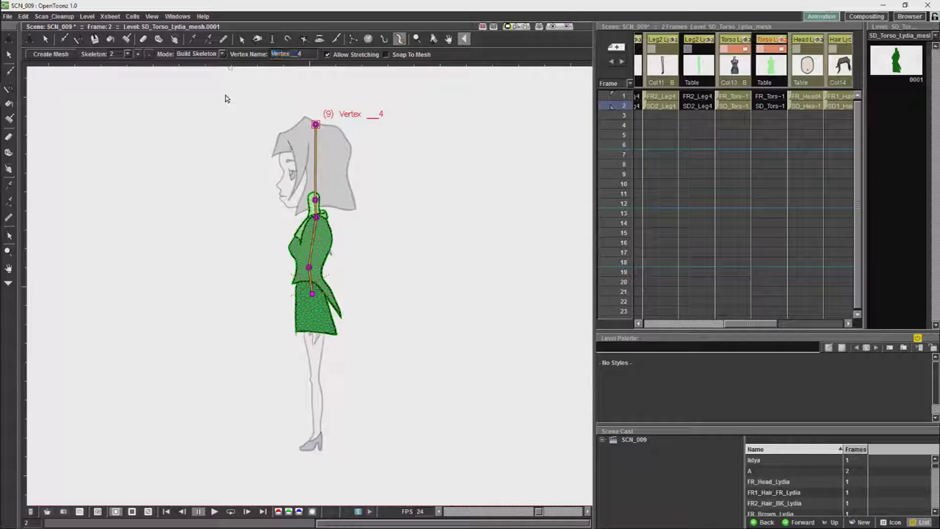
key("a")
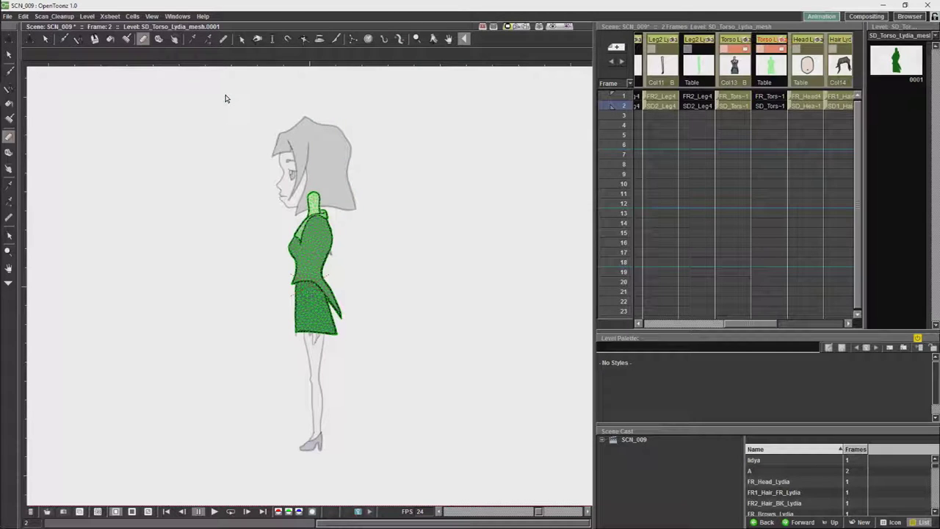
left_click(399, 39)
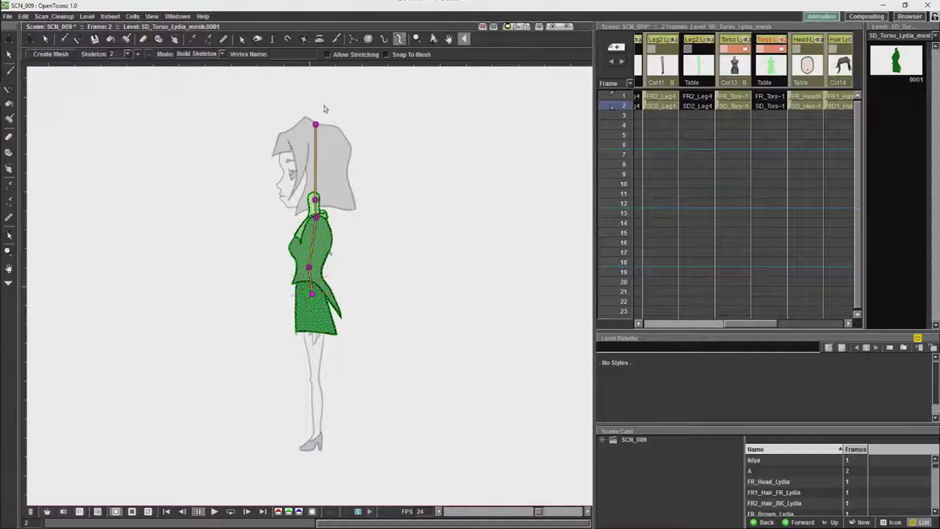
left_click(315, 124)
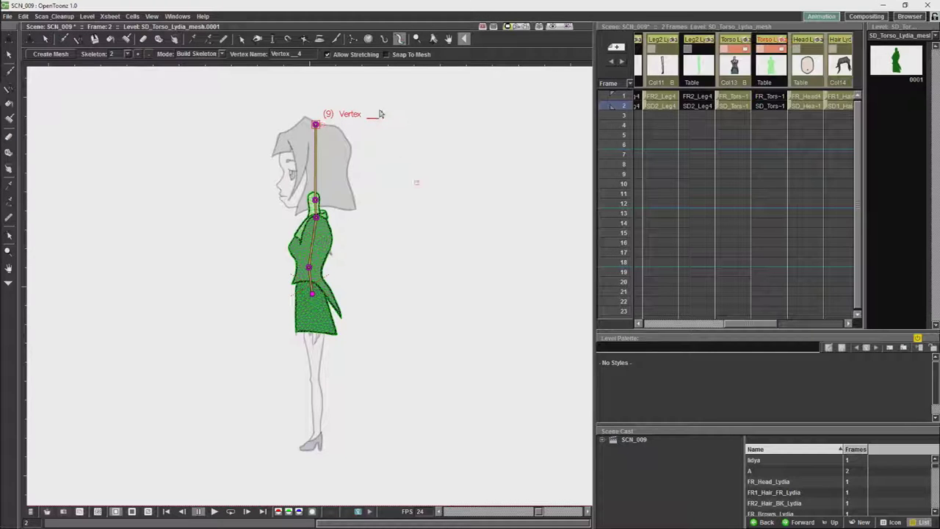
left_click(285, 54)
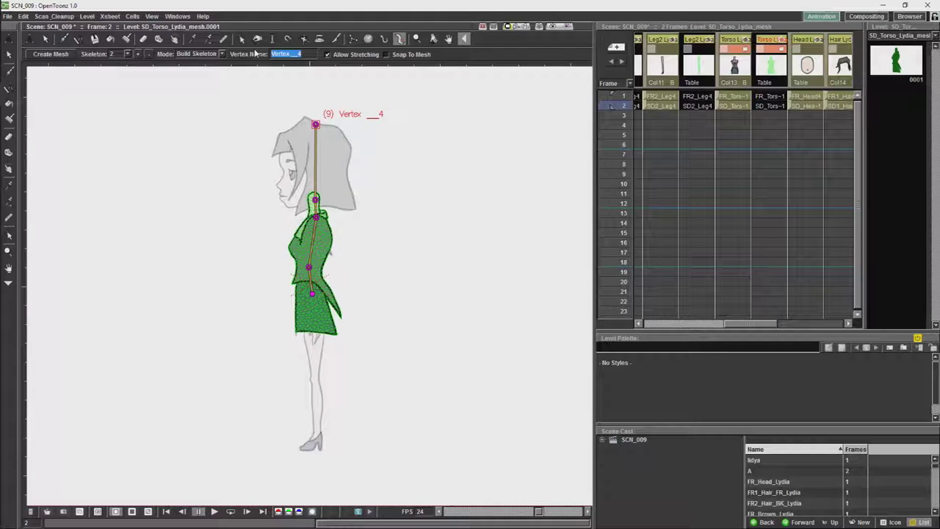
type("Head")
key("Return")
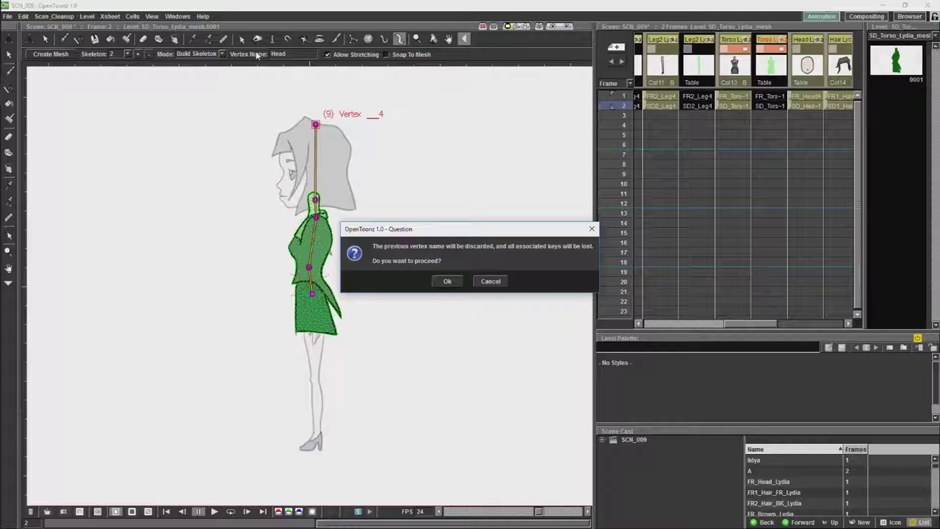
left_click(448, 281)
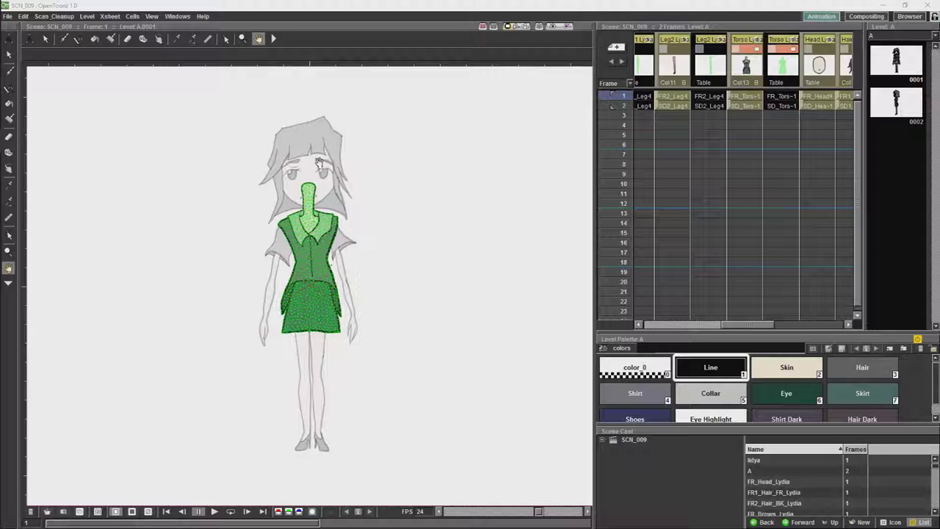
Step: Select the head column in frame 1 and open the Stage Schematic in an enlarged window beside the character
left_click(822, 68)
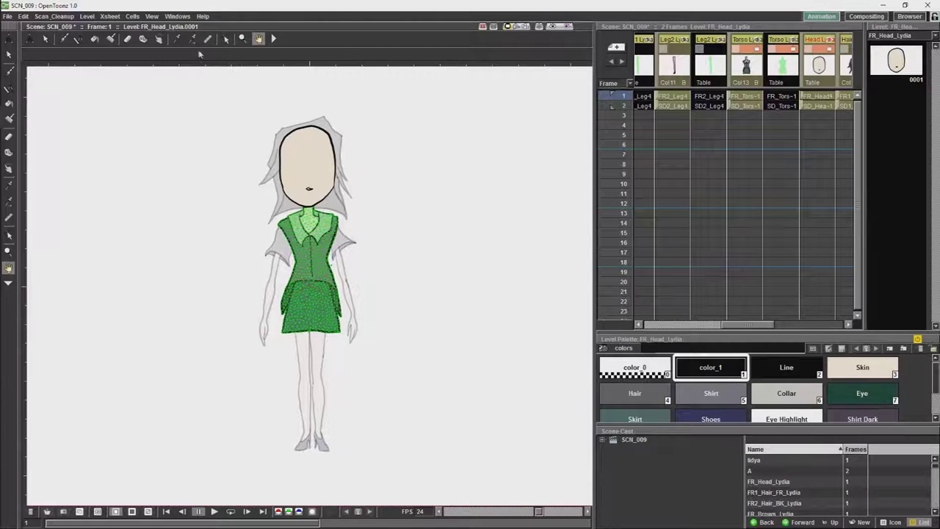
left_click(177, 16)
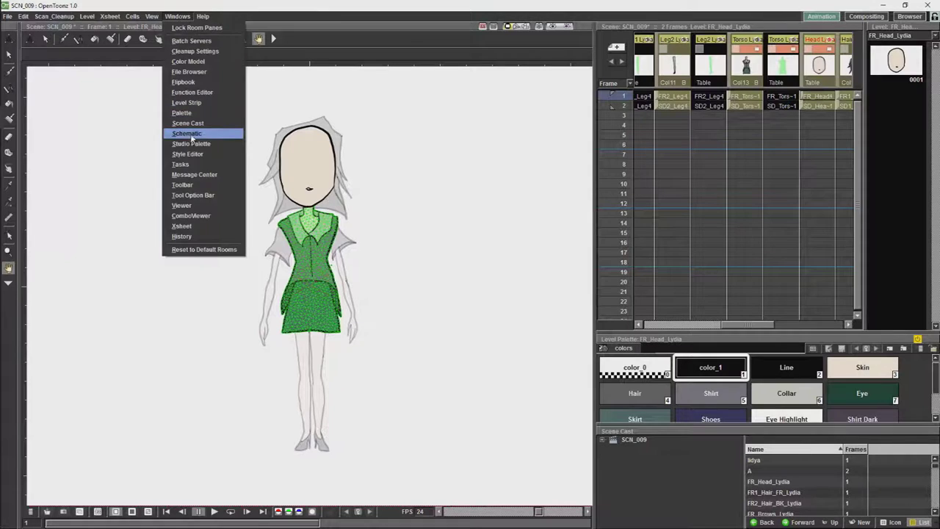
left_click(192, 138)
left_click_drag(601, 257, 771, 274)
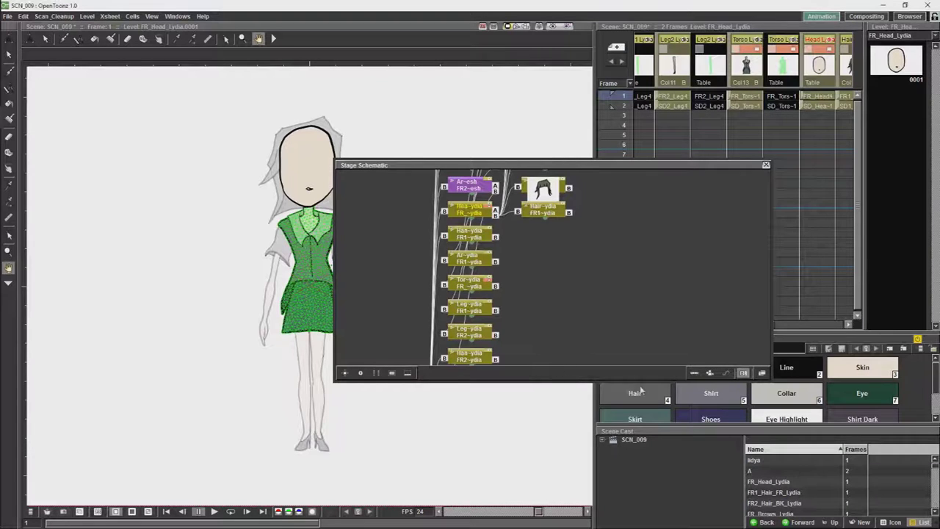
left_click_drag(599, 381, 599, 498)
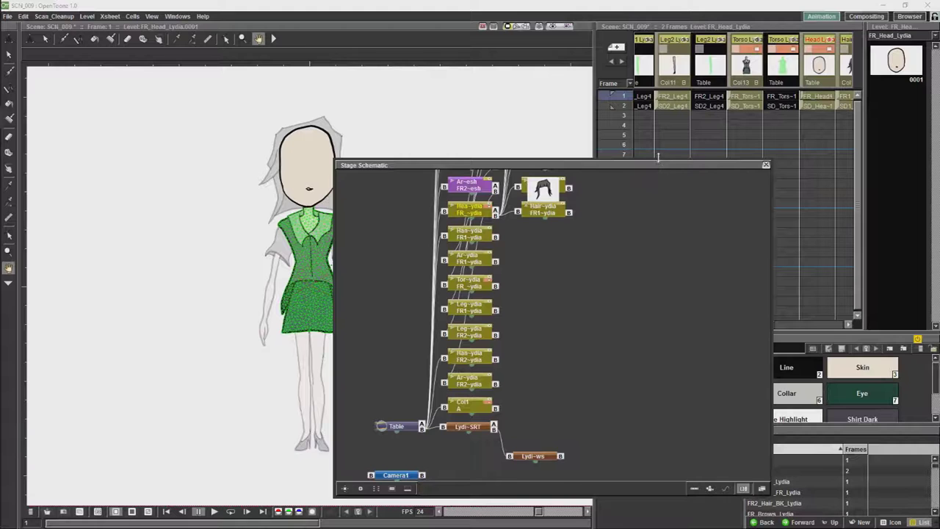
left_click_drag(658, 163, 766, 184)
Step: Bring the mesh and head nodes into view in the Stage Schematic and reorder all nodes automatically
scroll(683, 306, "up", 5)
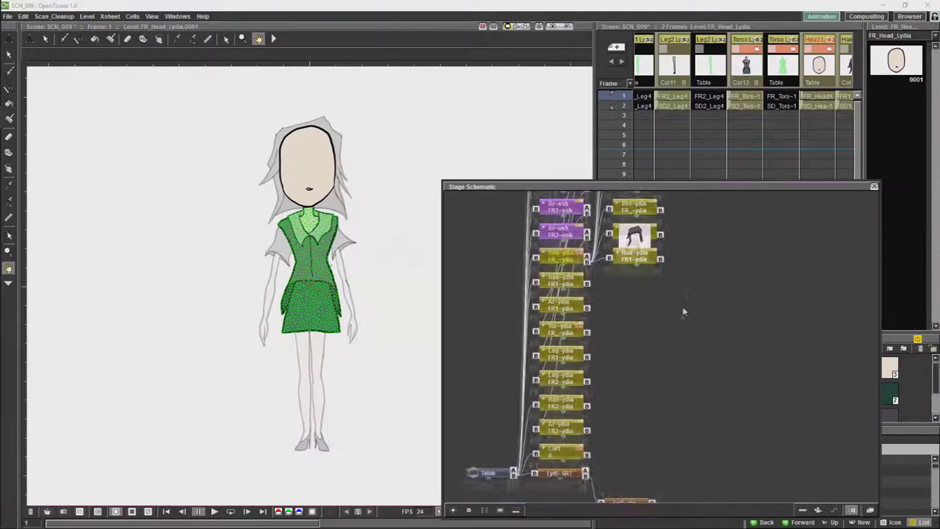
scroll(685, 306, "up", 3)
left_click_drag(684, 292, 715, 298)
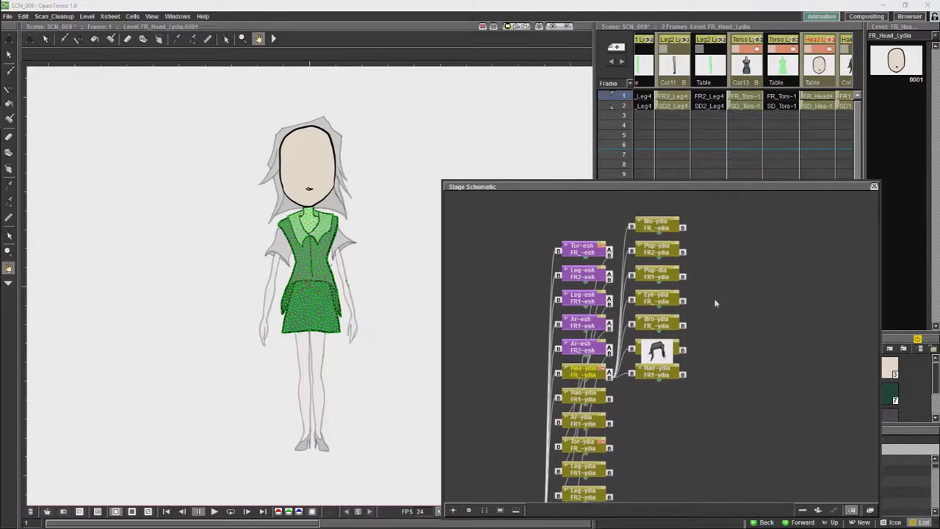
left_click(485, 510)
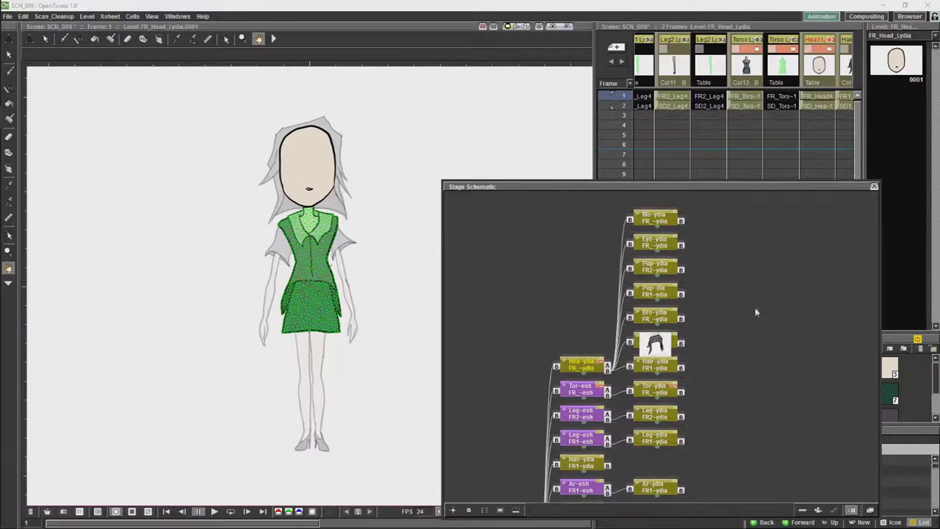
Step: Link the head node to the torso mesh node as its parent and place it beside the torso drawing node
left_click(570, 363)
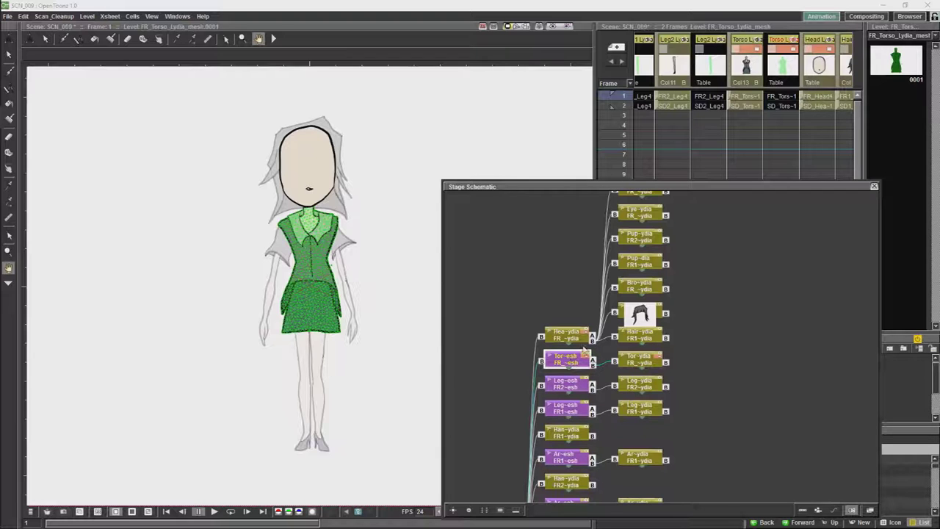
left_click(639, 360)
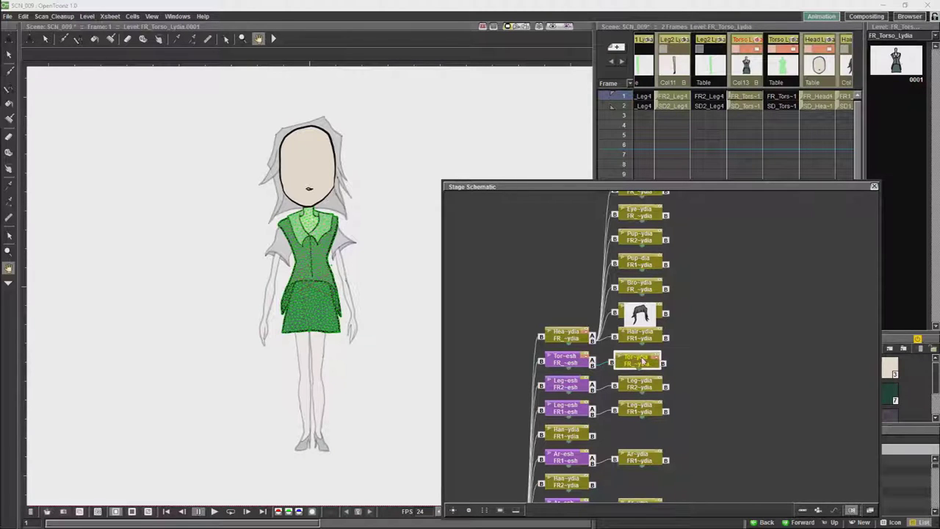
left_click(559, 335)
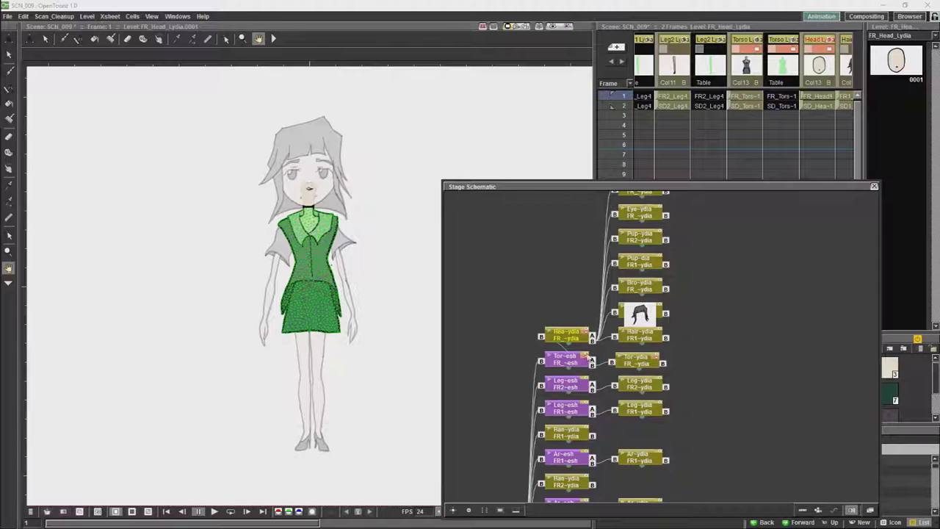
left_click_drag(568, 336, 639, 366)
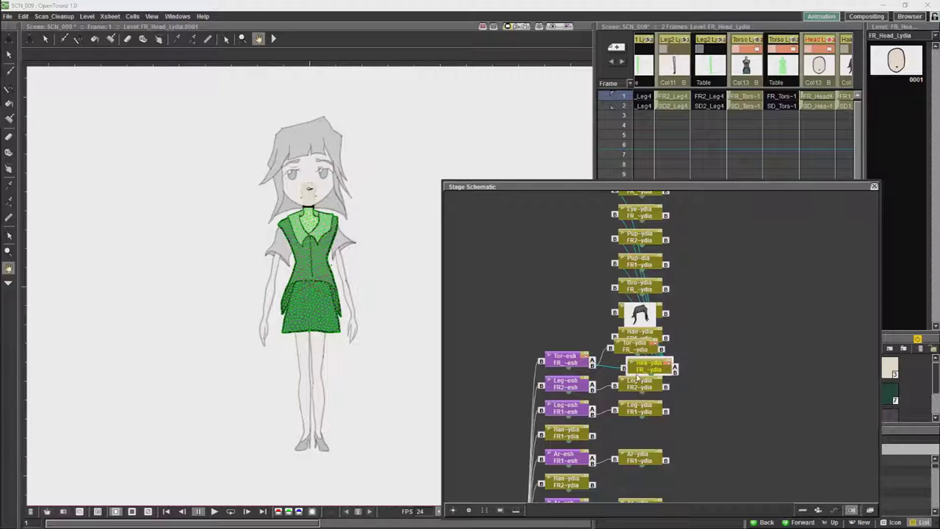
Step: Space out the two leg drawing nodes and the head node so the head's link is easy to reach
left_click_drag(639, 412, 632, 443)
left_click_drag(640, 393, 636, 424)
left_click_drag(650, 369, 644, 376)
Step: Change the torso mesh attachment point of the head's link to 4
left_click(607, 372)
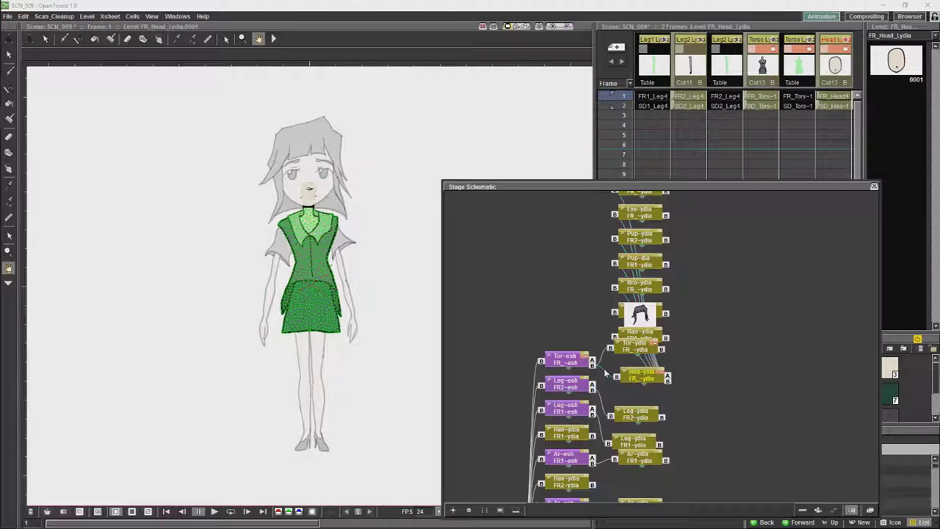
left_click(618, 376)
left_click_drag(594, 361, 596, 367)
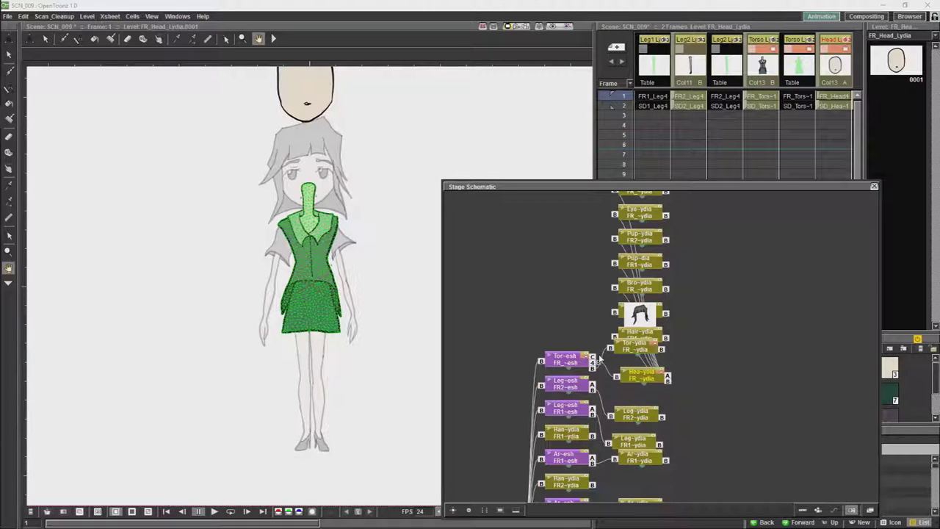
Step: Examine the vertex numbers of the front torso skeleton with the Plastic tool, moving the Stage Schematic clear and resetting the canvas view
left_click(792, 98)
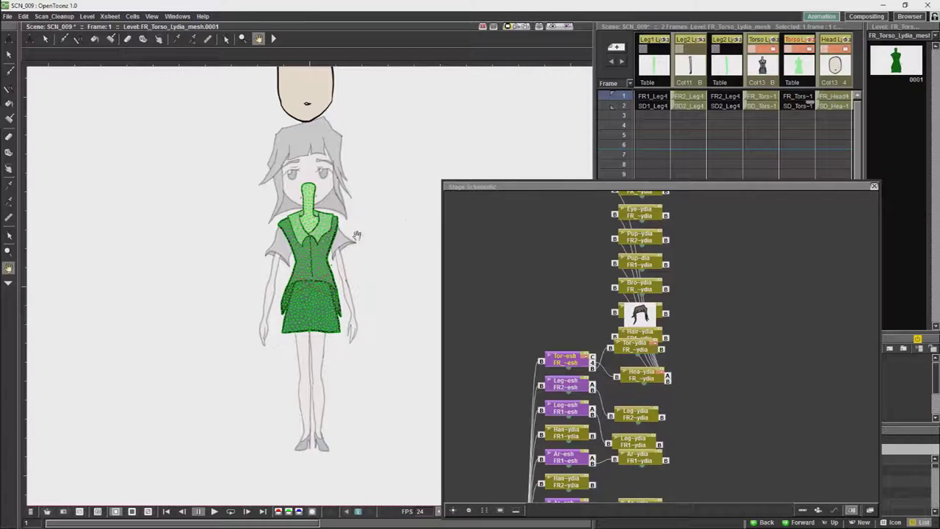
left_click_drag(527, 183, 531, 191)
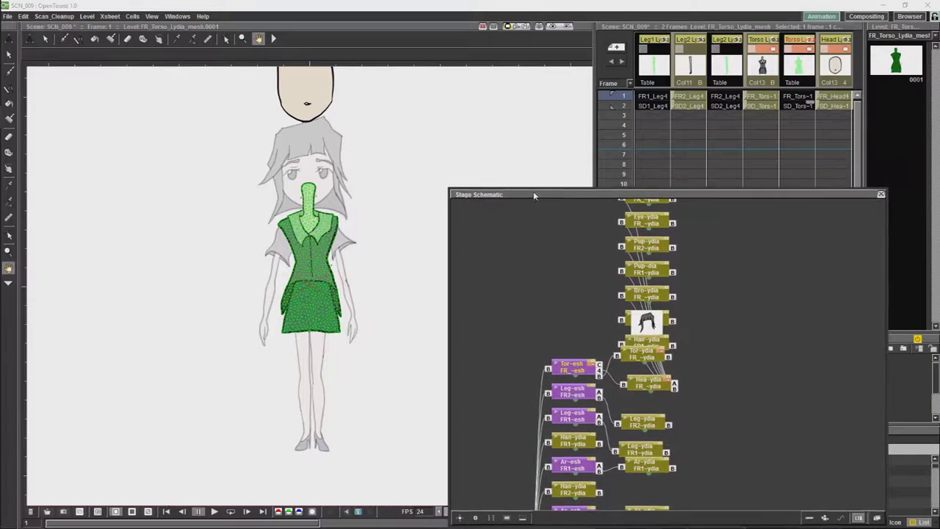
left_click(277, 41)
left_click(400, 38)
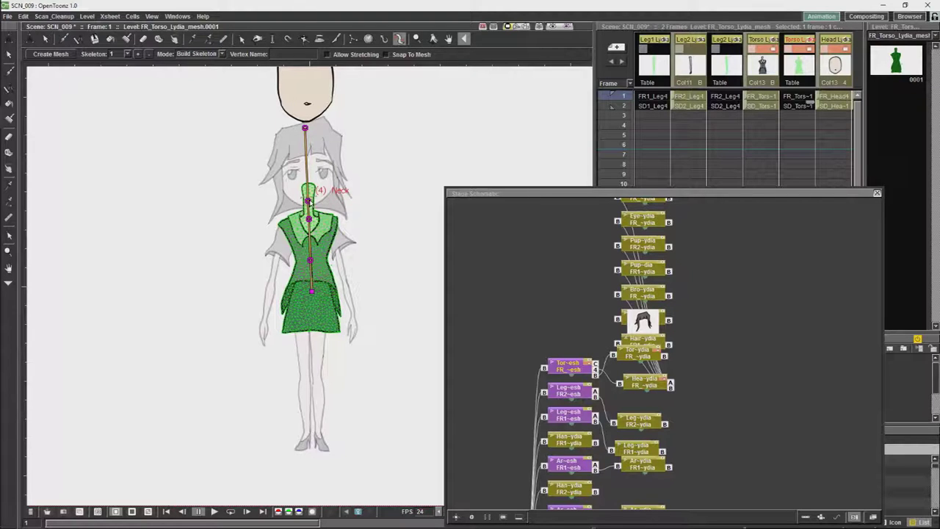
left_click_drag(680, 195, 669, 132)
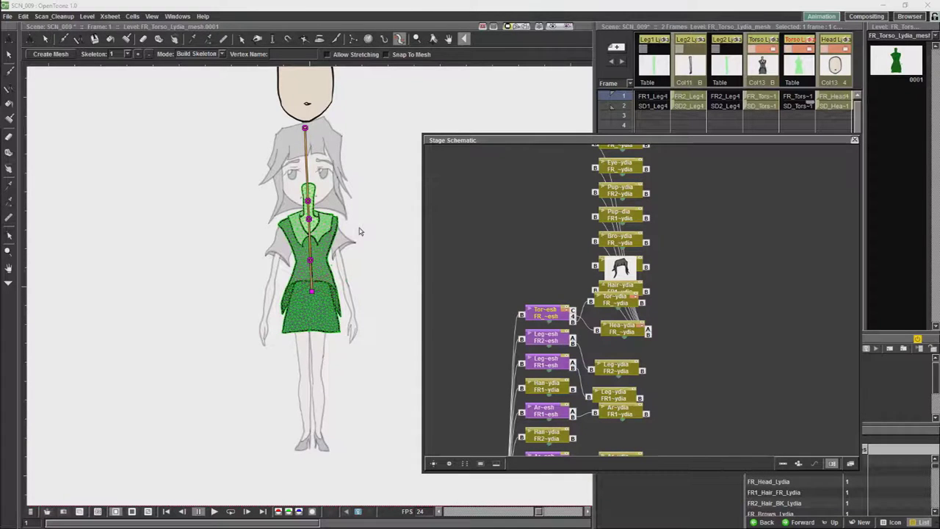
key("alt+0")
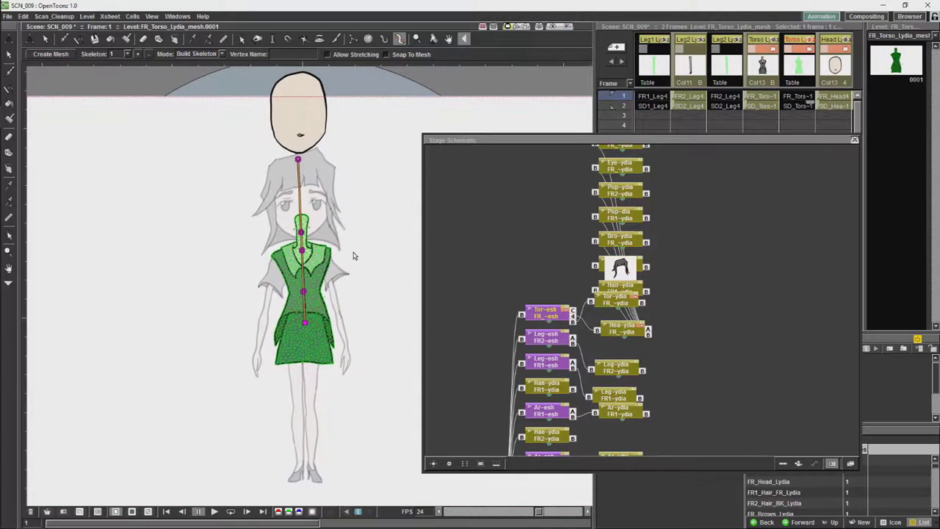
Step: Move the head back down over the neck in frame 1 and set its centre to about E/W -2.38 mm, N/S 84.77 mm
key("a")
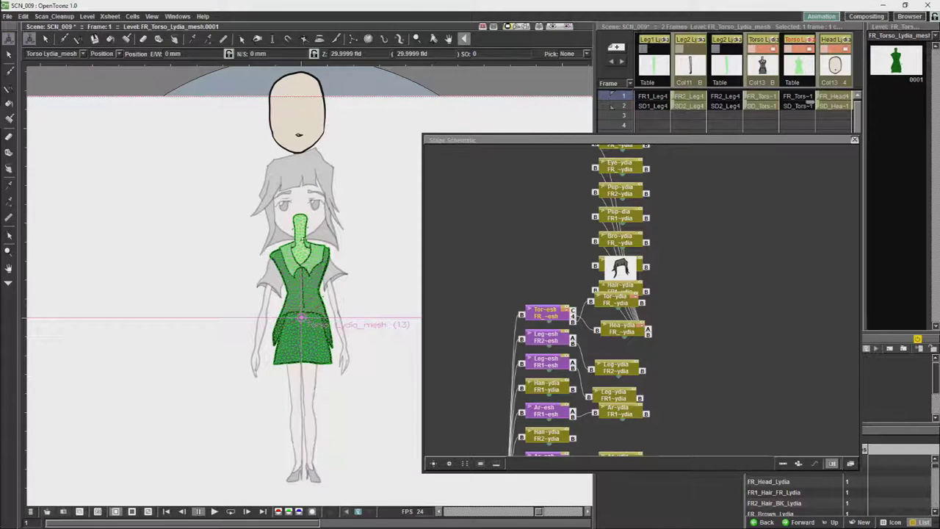
left_click(305, 117)
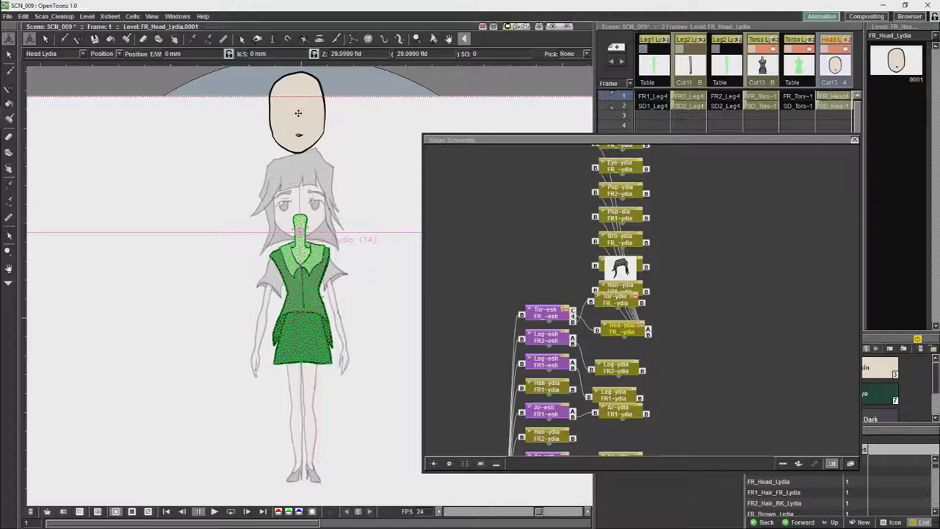
left_click_drag(298, 114, 300, 199)
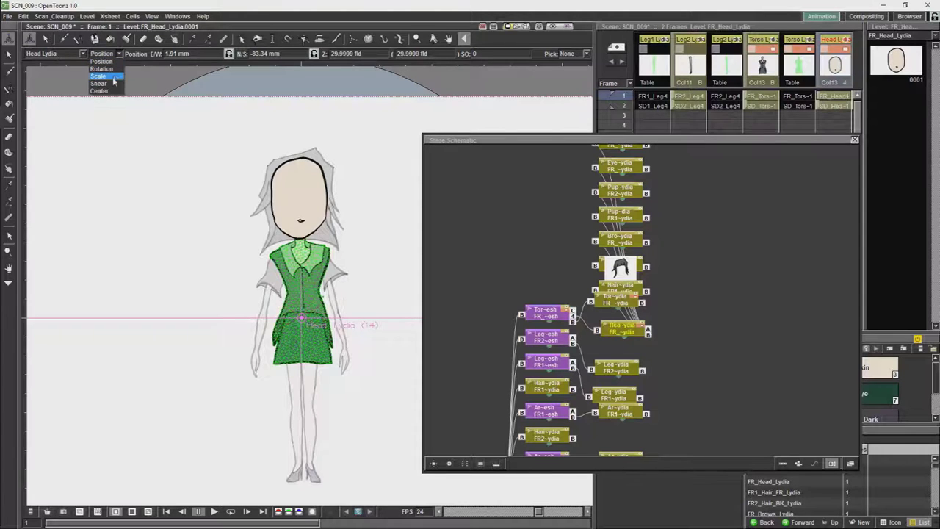
left_click(103, 94)
left_click_drag(302, 318, 299, 232)
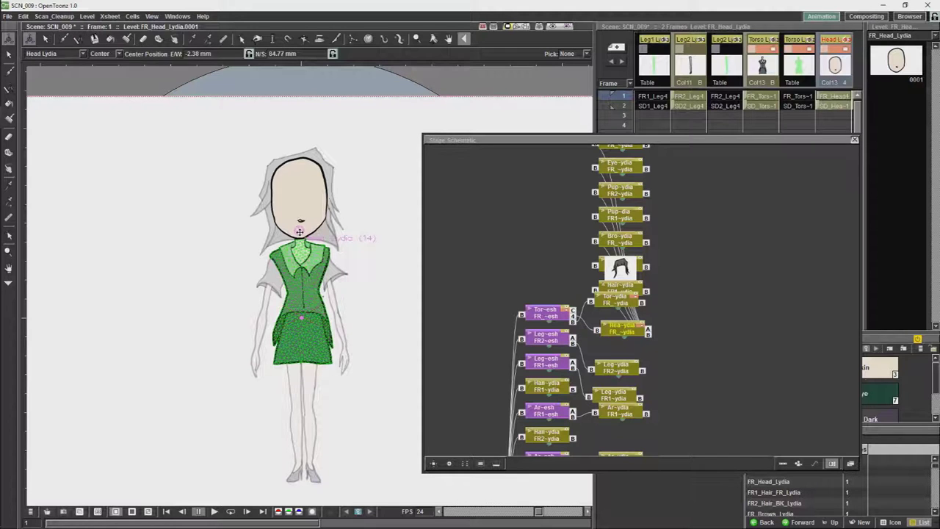
Step: In frame 2, adjust the head's centre slightly and move the head to about E/W -5.24 mm, N/S -84.3 mm, then return to frame 1
left_click(831, 106)
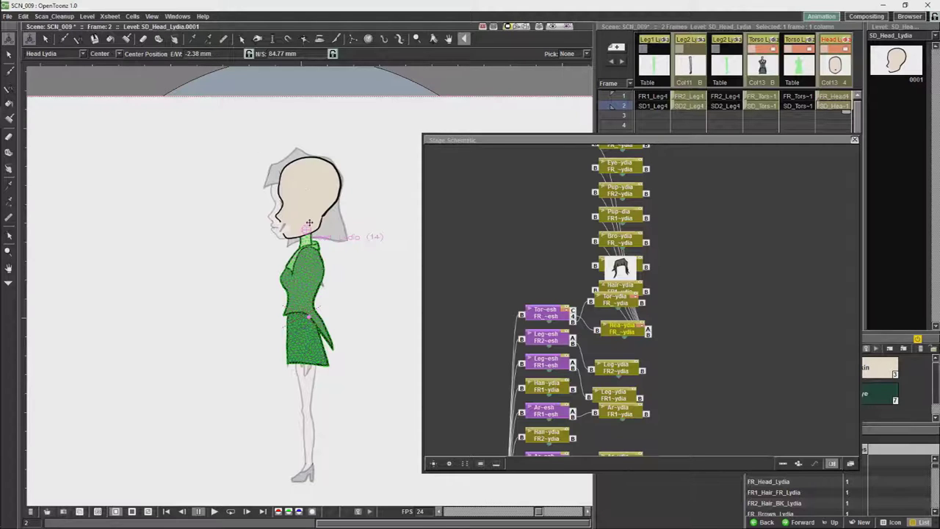
left_click_drag(305, 229, 303, 230)
left_click(109, 54)
left_click(103, 61)
left_click_drag(316, 210, 311, 211)
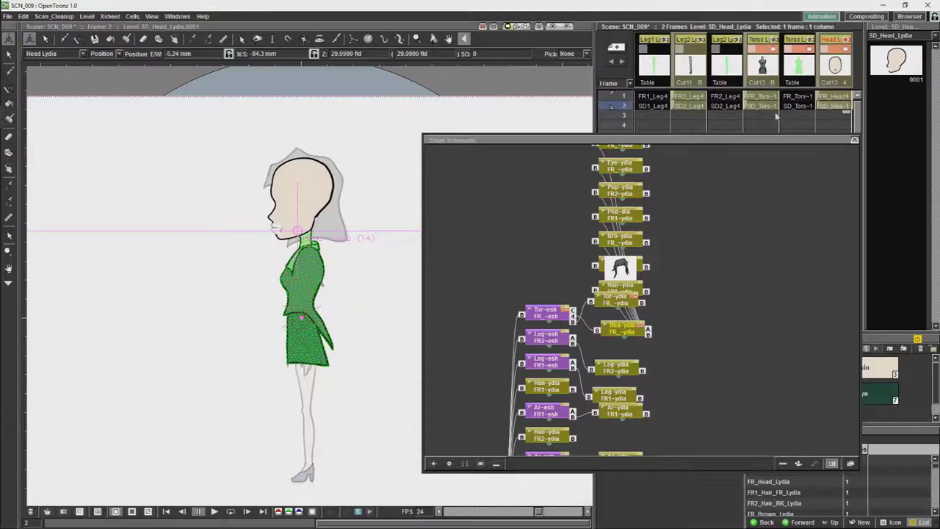
left_click(830, 98)
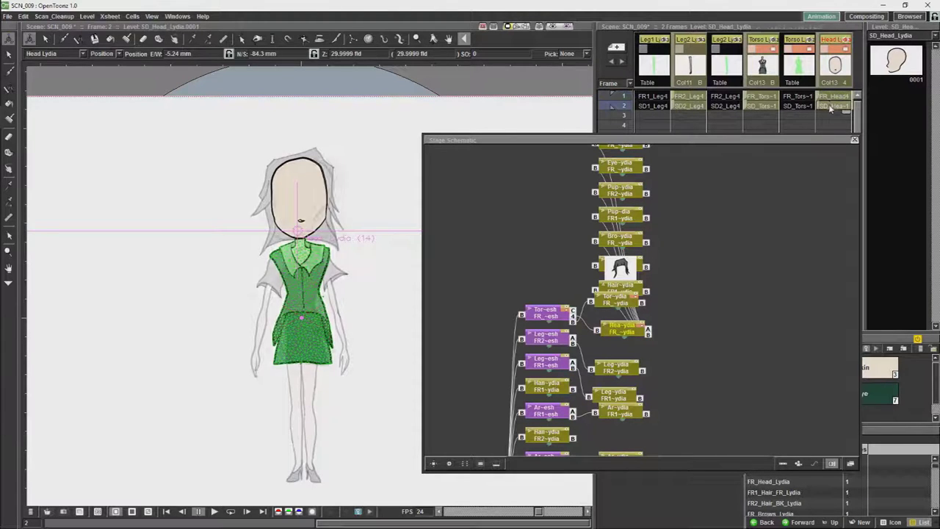
Step: In frame 2, move the head's centre to about E/W 3.81 mm, N/S 86.68 mm and compare both frames
left_click(831, 106)
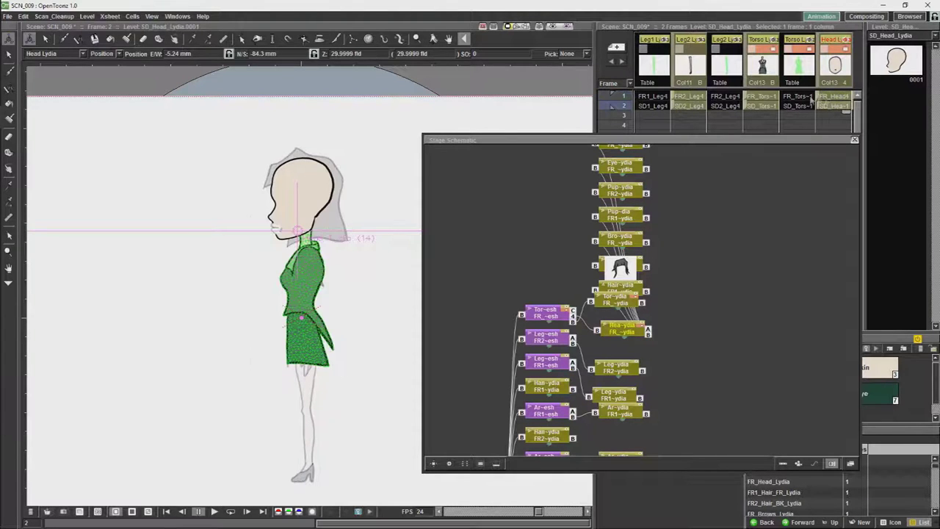
left_click(103, 54)
left_click(105, 92)
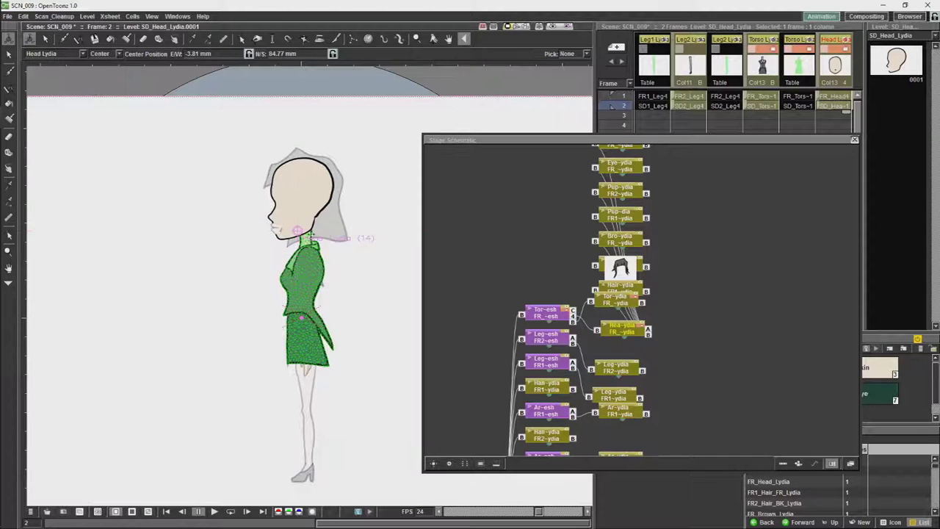
left_click_drag(300, 230, 307, 228)
left_click(832, 97)
left_click(832, 107)
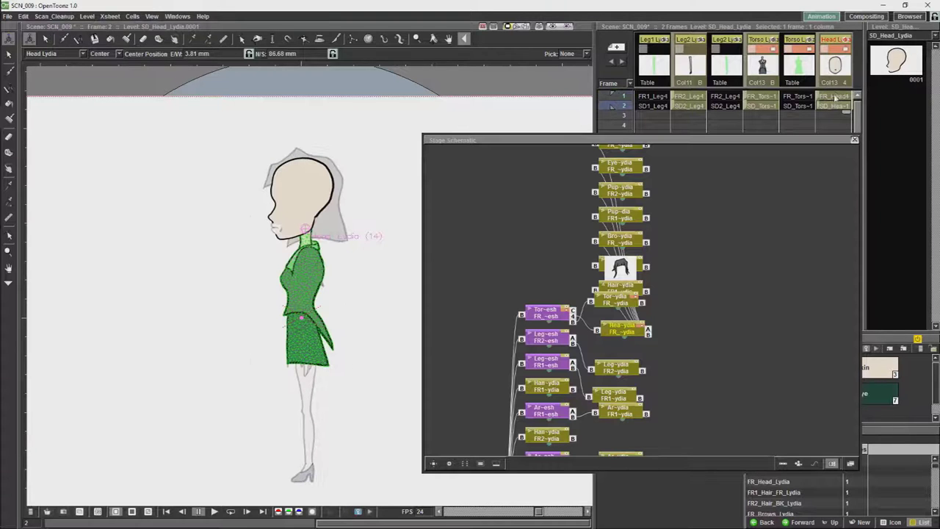
Step: Fine-tune the head's centre over the neck to about E/W -0.48 mm, N/S 87.15 mm, checking it in frames 1 and 2
left_click(834, 97)
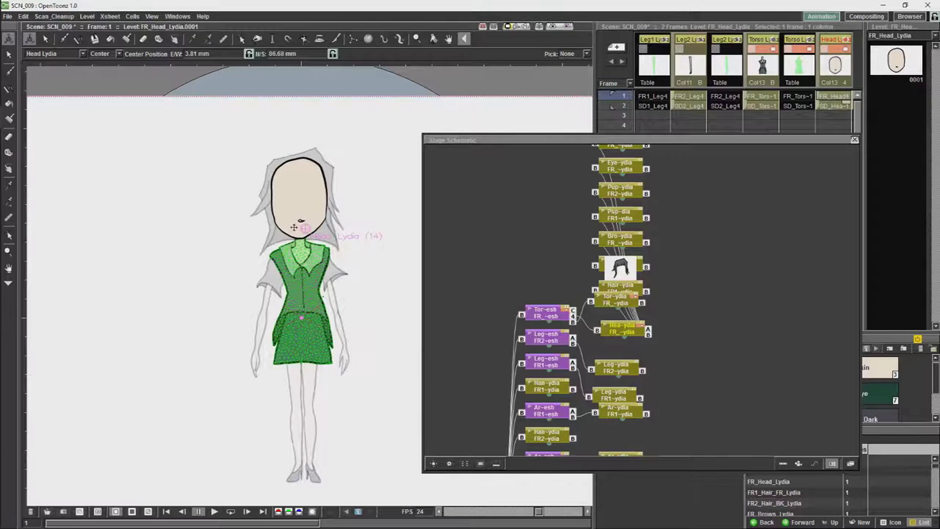
left_click_drag(303, 227, 300, 228)
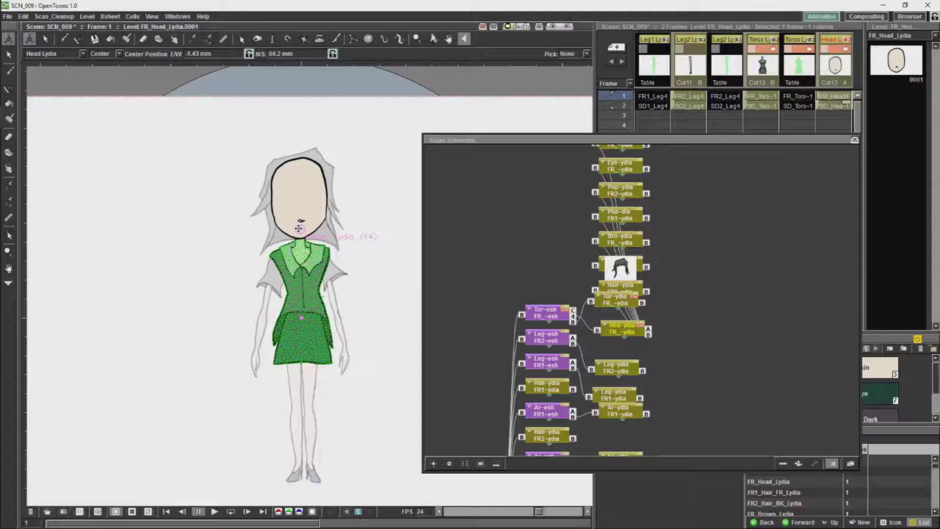
left_click(832, 106)
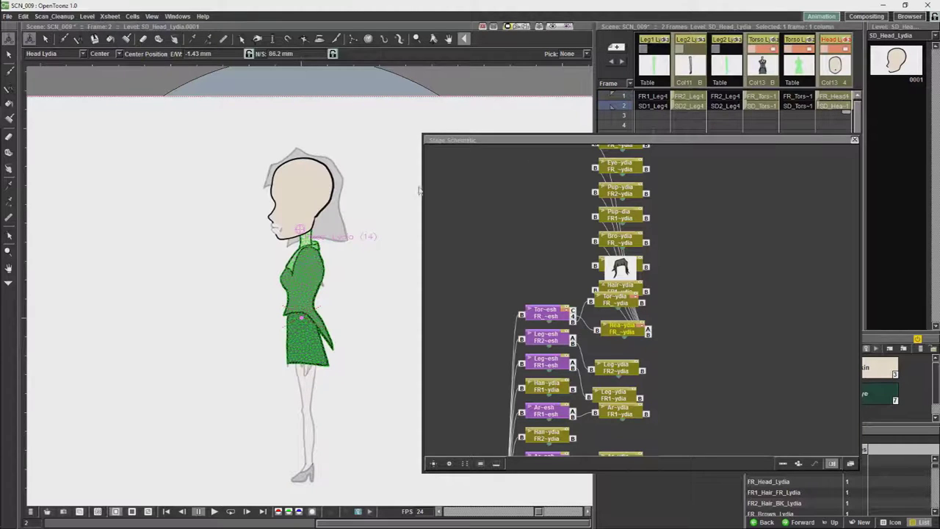
left_click_drag(301, 229, 302, 227)
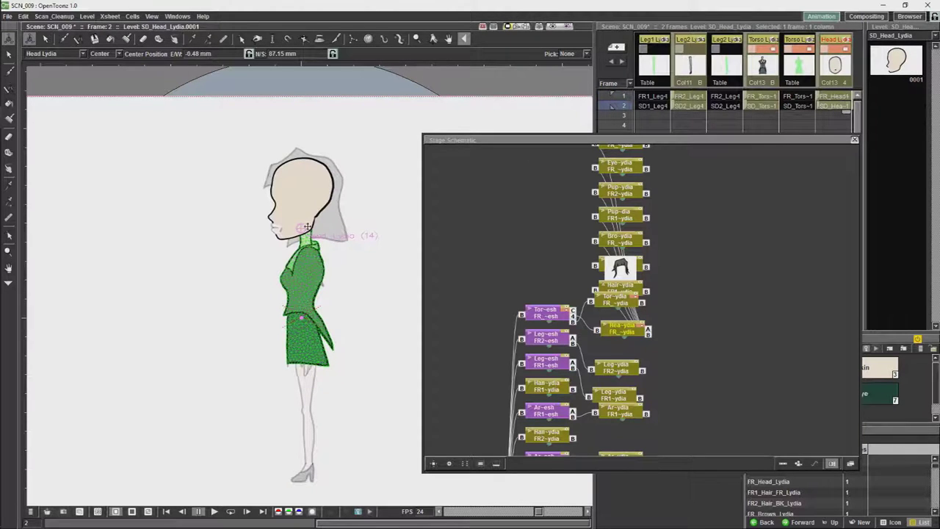
left_click(831, 96)
left_click(827, 104)
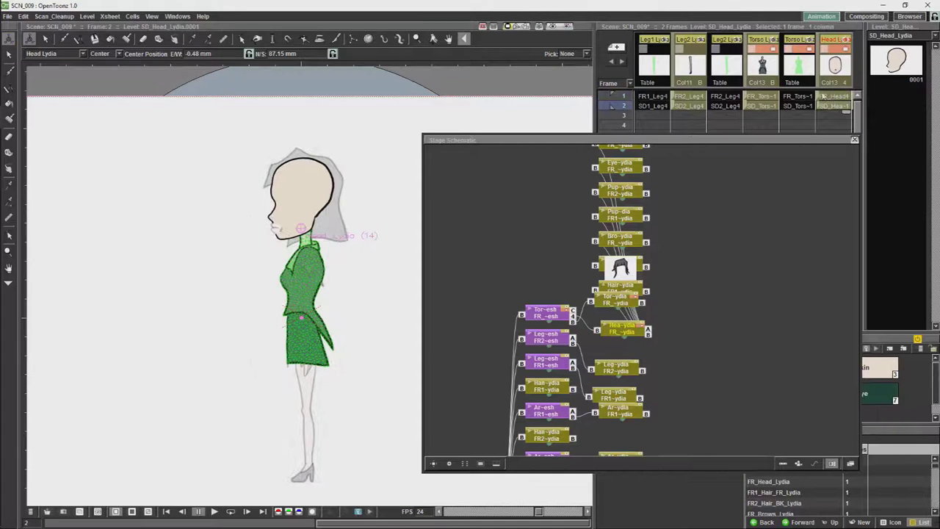
Step: Switch the Plastic tool to Animate mode on the front torso mesh in frame 1
left_click(799, 96)
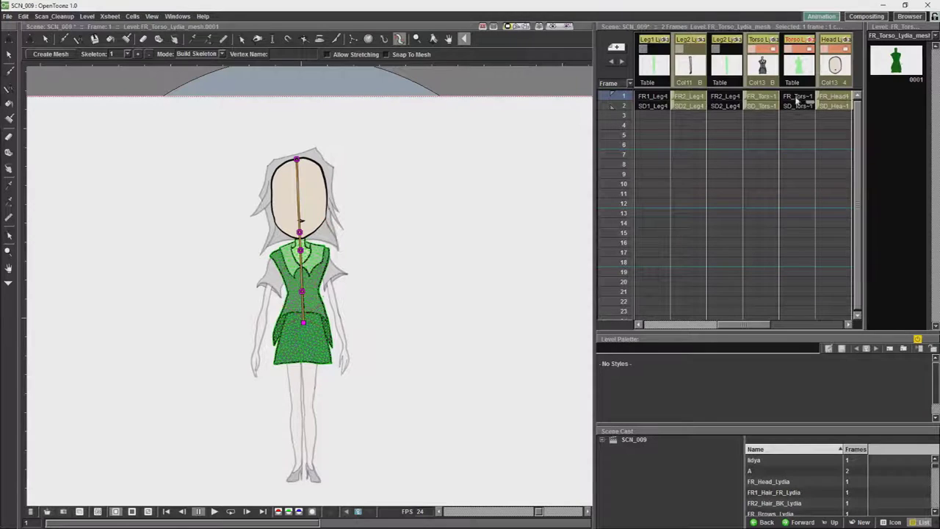
left_click(213, 55)
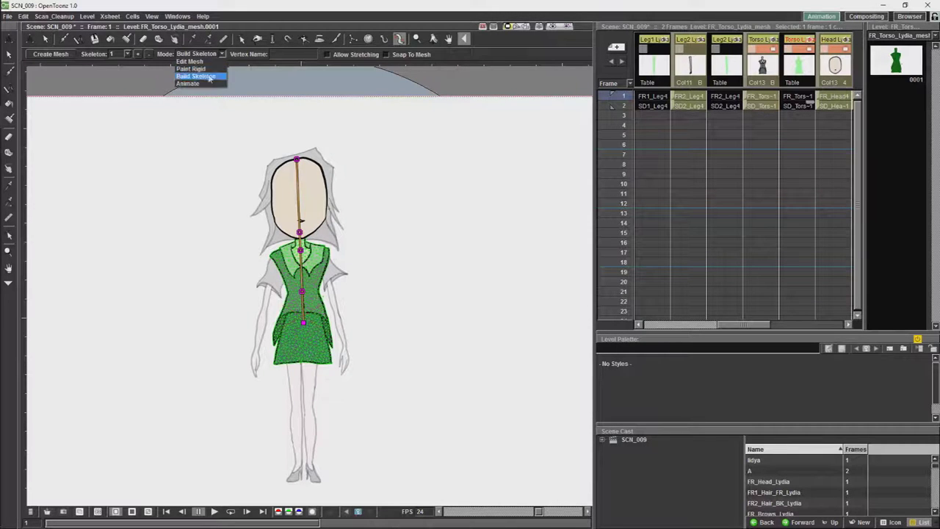
left_click(204, 84)
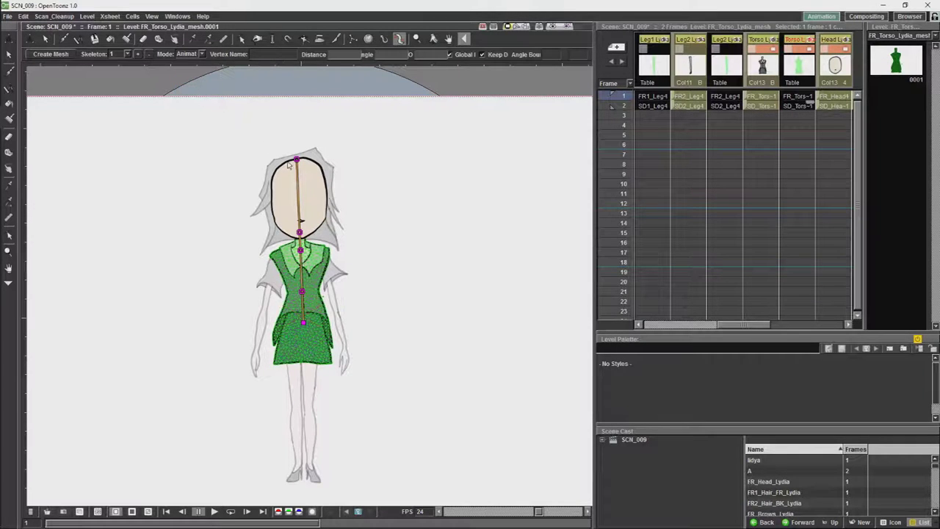
Step: Try rotating the torso skeleton's Head, Neck and Shouders vertices to test how the head follows, and undo these poses
left_click_drag(298, 163, 275, 163)
mouse_move(300, 232)
left_mouse_down()
mouse_move(359, 190)
mouse_move(298, 232)
left_mouse_up()
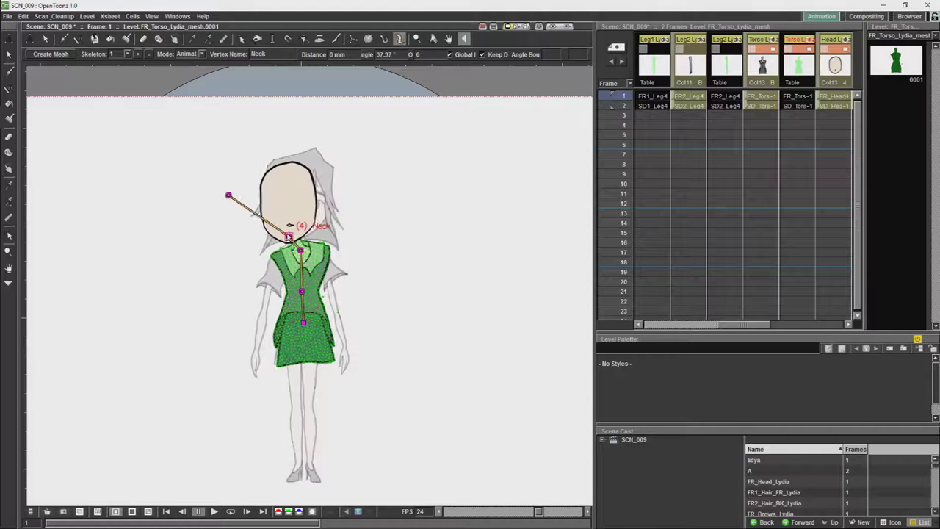
left_click_drag(296, 234, 357, 206)
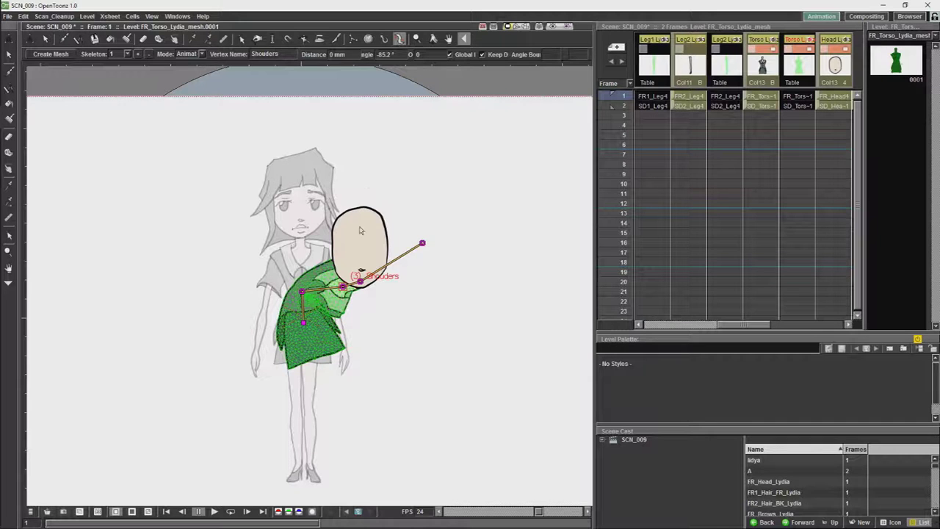
key("ctrl+z")
key("ctrl+z")
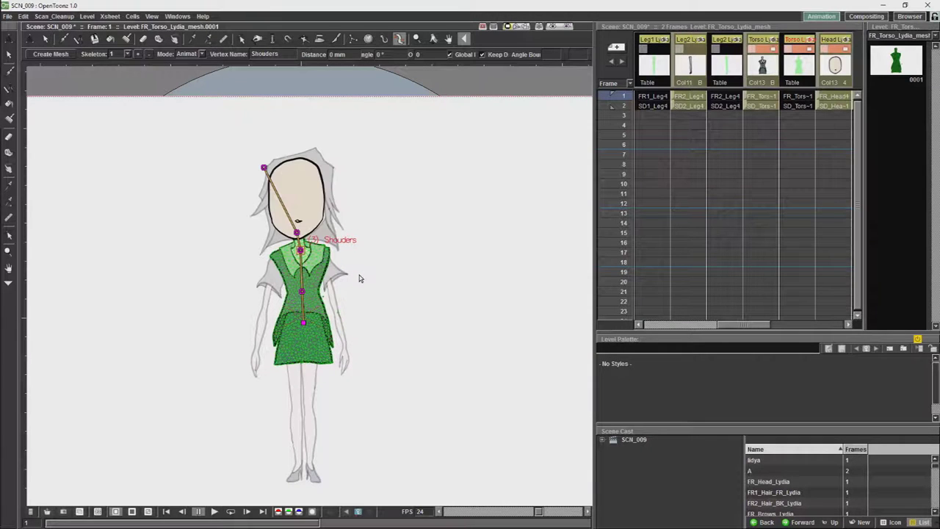
key("ctrl+z")
key("ctrl+z")
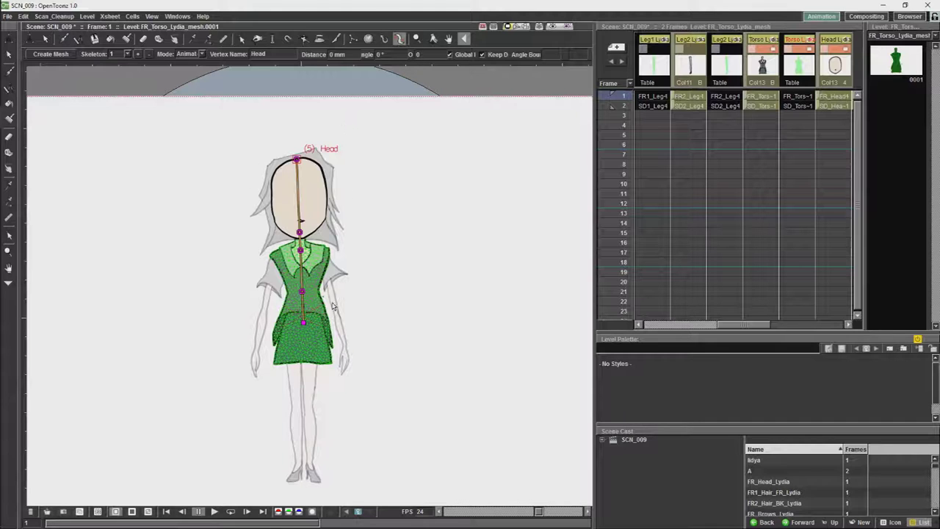
Step: Open the Function Editor and load the Rotation channel of Col14 (Head Lydia)
left_click(178, 16)
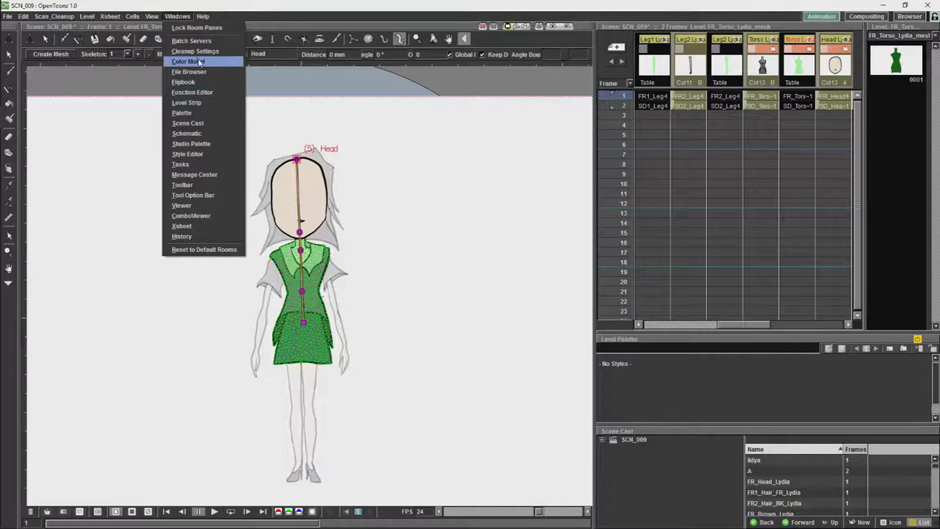
left_click(205, 93)
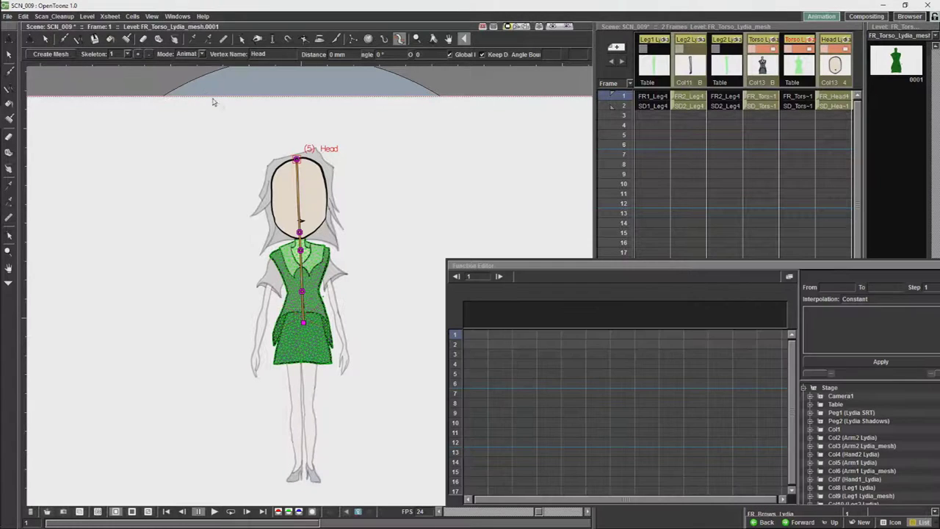
left_click_drag(704, 266, 508, 229)
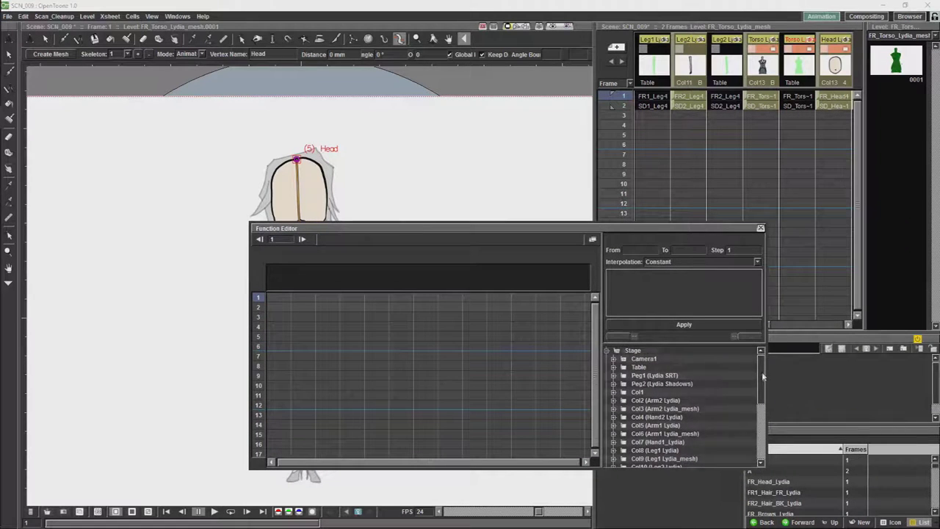
left_click_drag(762, 373, 762, 398)
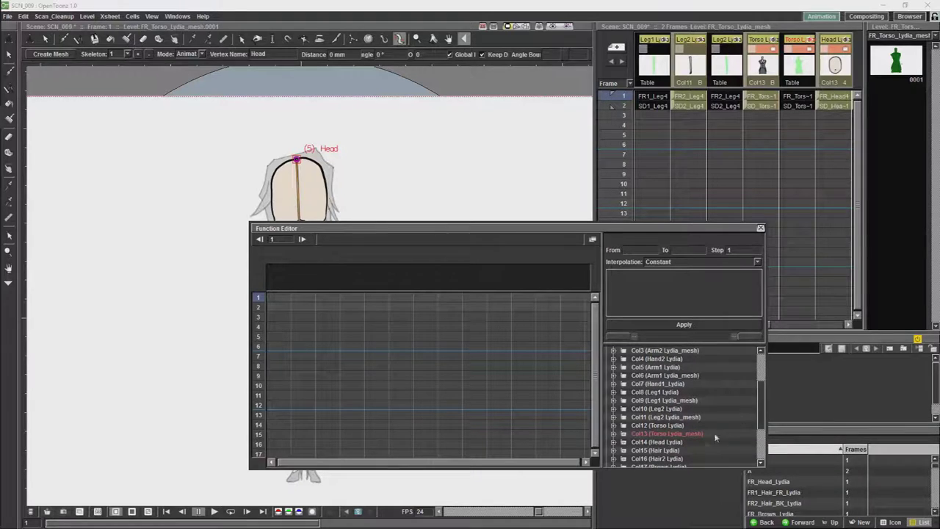
left_click(615, 443)
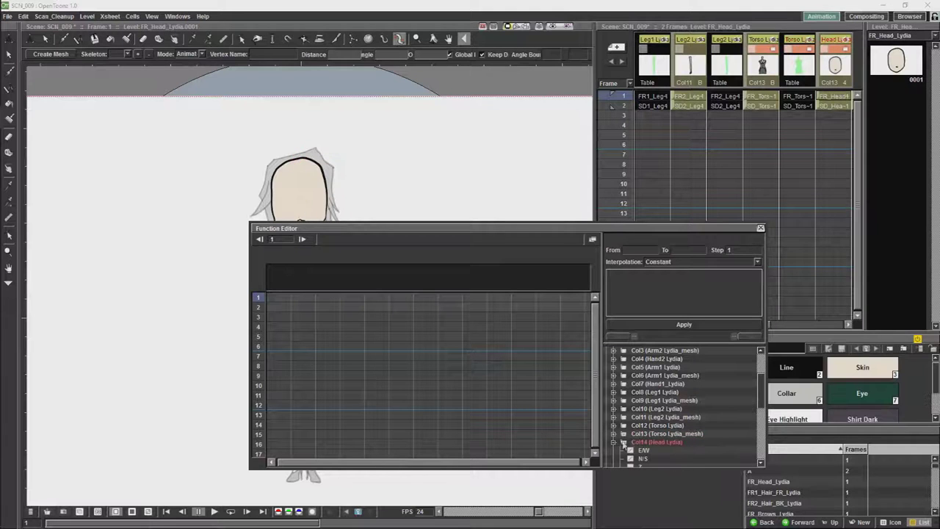
left_click_drag(759, 404, 759, 431)
left_click(650, 417)
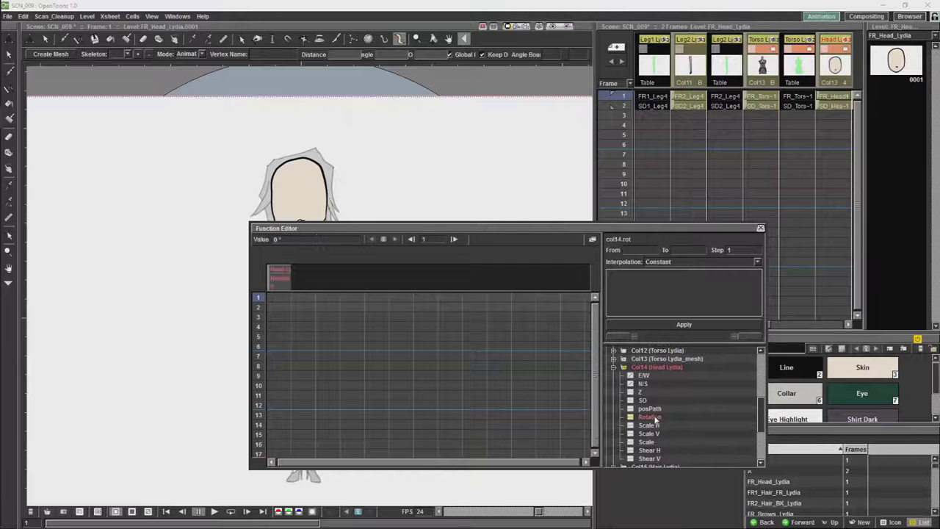
Step: Set the interpolation of the head's rotation from frame 1 to 2 to Expression
left_click_drag(606, 229, 700, 227)
left_click(375, 279)
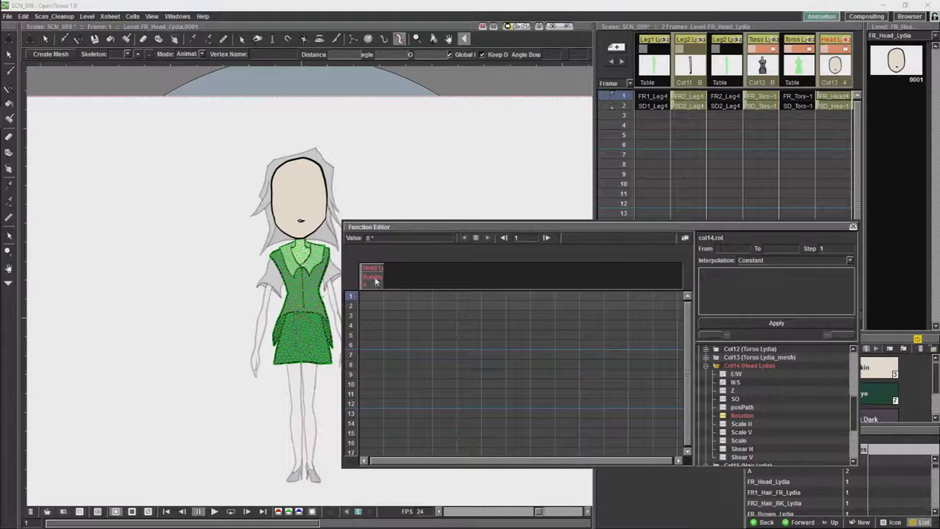
left_click(373, 296)
left_click(851, 262)
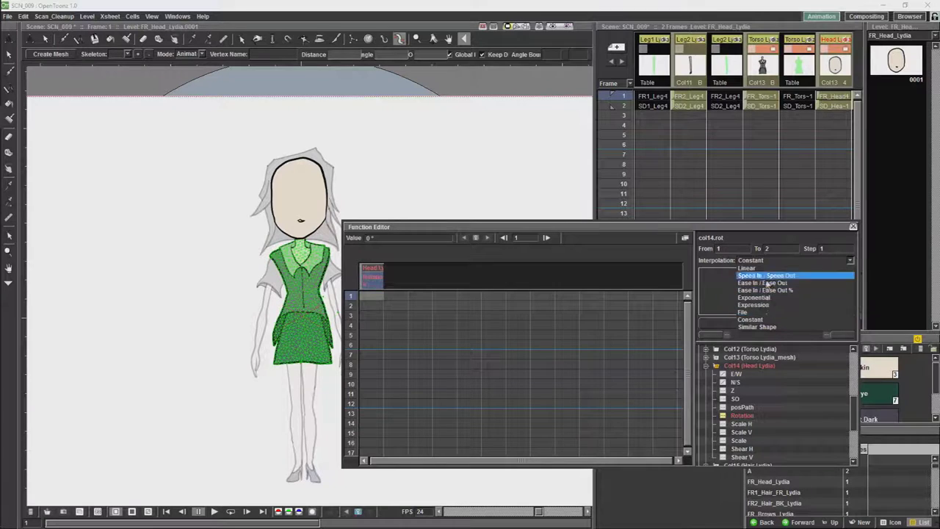
left_click(764, 305)
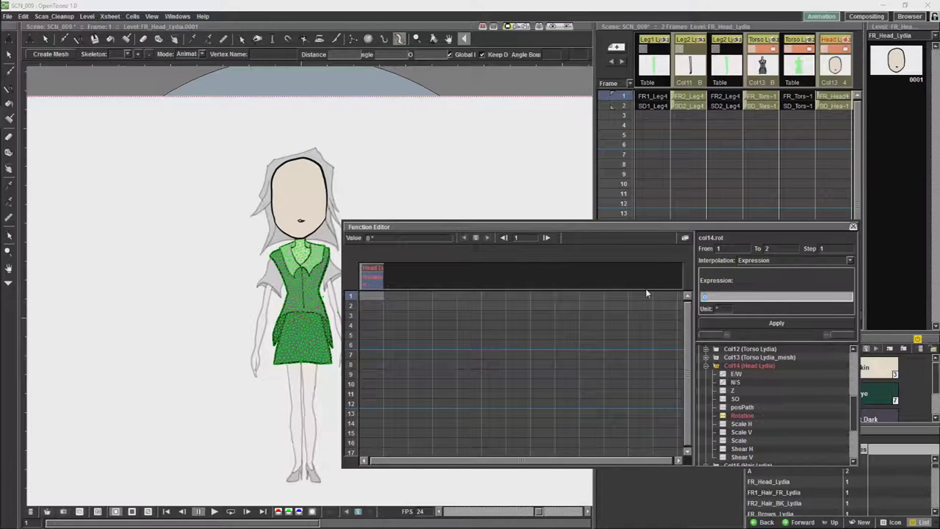
Step: Apply the expression vertex(13,"Head").angle to the head's rotation and close the Function Editor
type("ve")
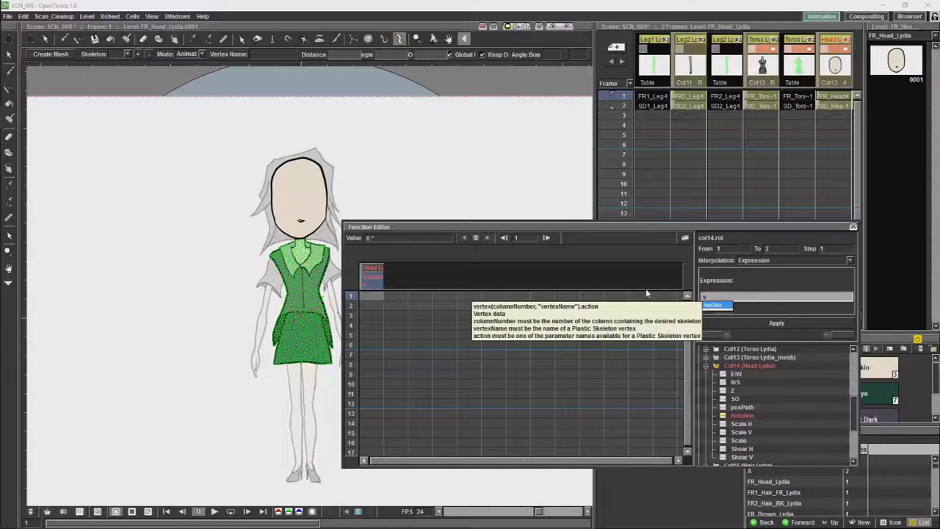
type("r")
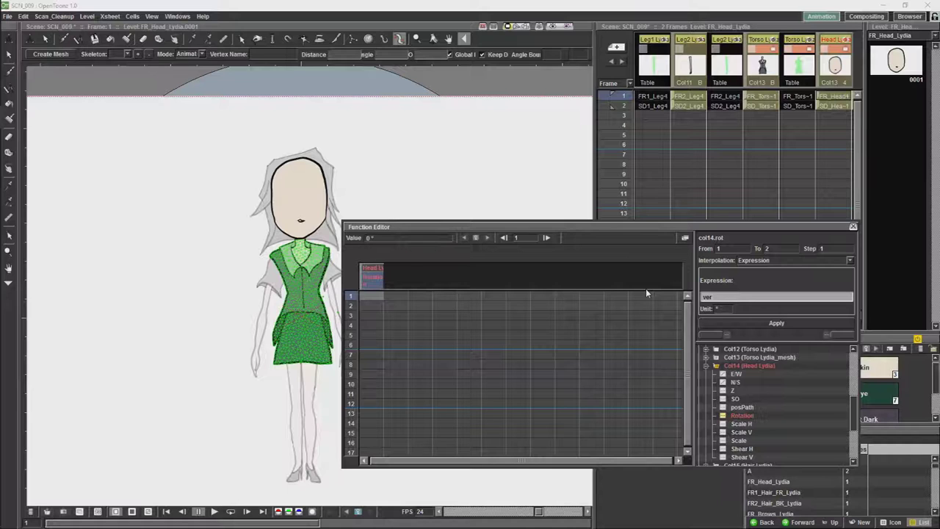
type("txtex")
type("3")
type("Head")
type("ang")
left_click(769, 323)
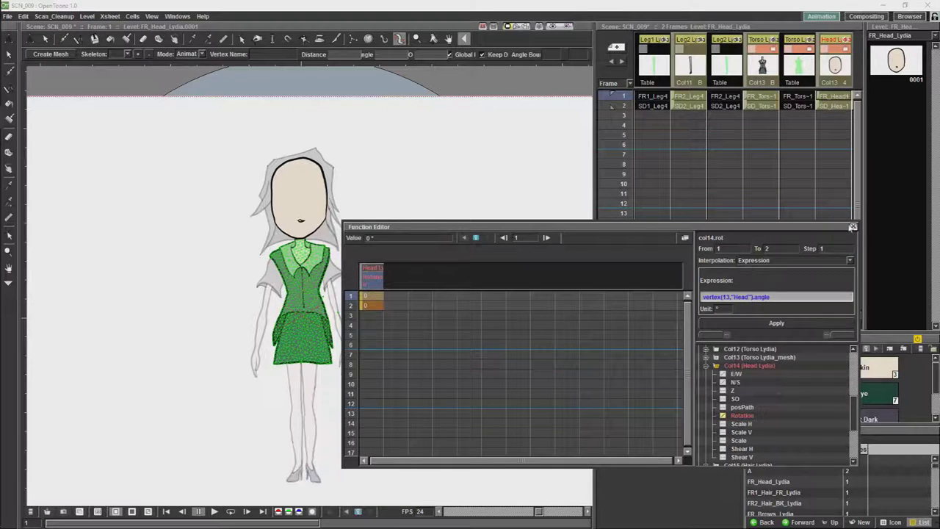
left_click(853, 226)
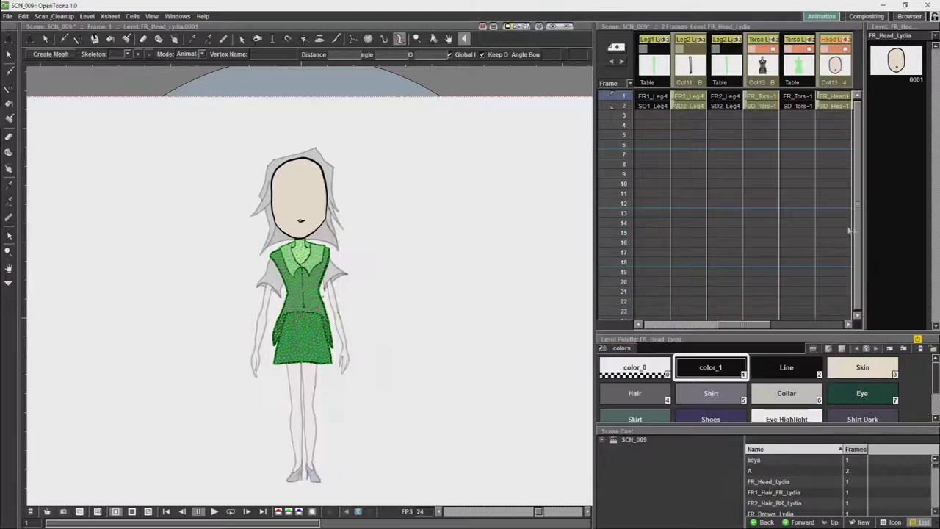
Step: Test the head's rotation link by rotating the torso mesh's Head vertex in frames 1 and 2, and return to frame 1
left_click(805, 97)
mouse_move(298, 160)
left_mouse_down()
mouse_move(334, 166)
mouse_move(294, 160)
mouse_move(266, 169)
mouse_move(327, 191)
mouse_move(273, 196)
mouse_move(340, 206)
mouse_move(305, 184)
mouse_move(283, 190)
mouse_move(299, 175)
left_mouse_up()
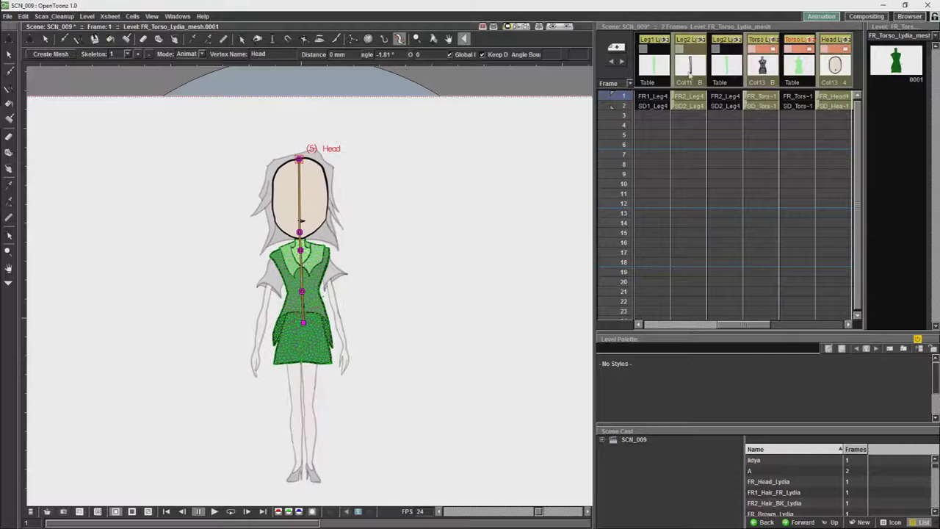
left_click(795, 108)
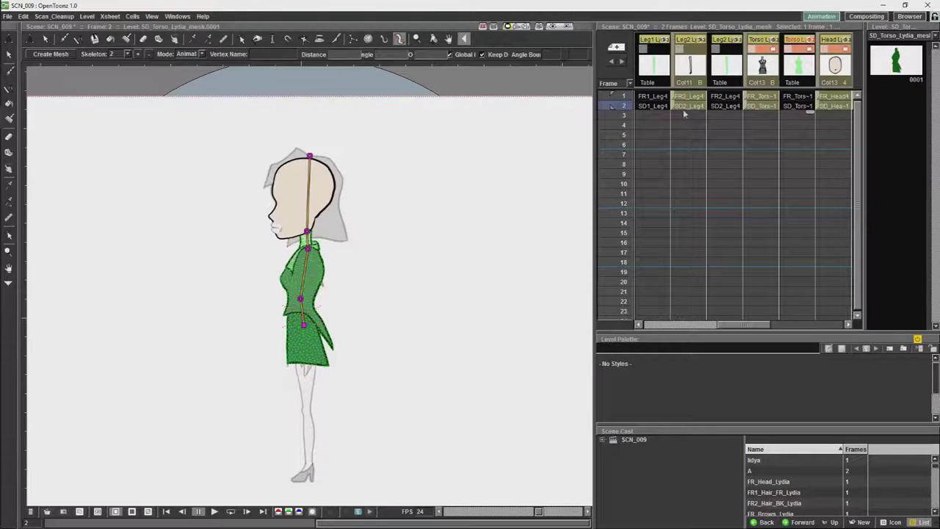
left_click_drag(308, 157, 321, 175)
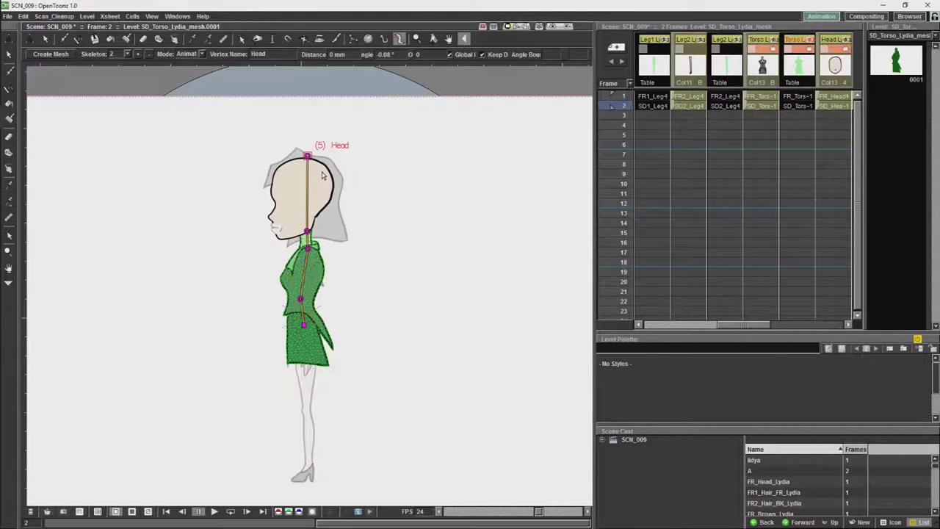
key("comma")
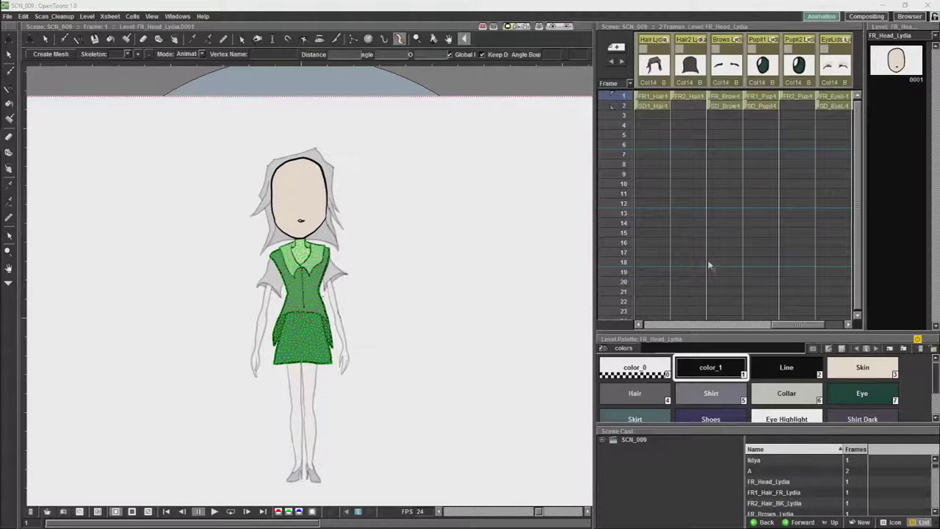
scroll(777, 324, "left", 6)
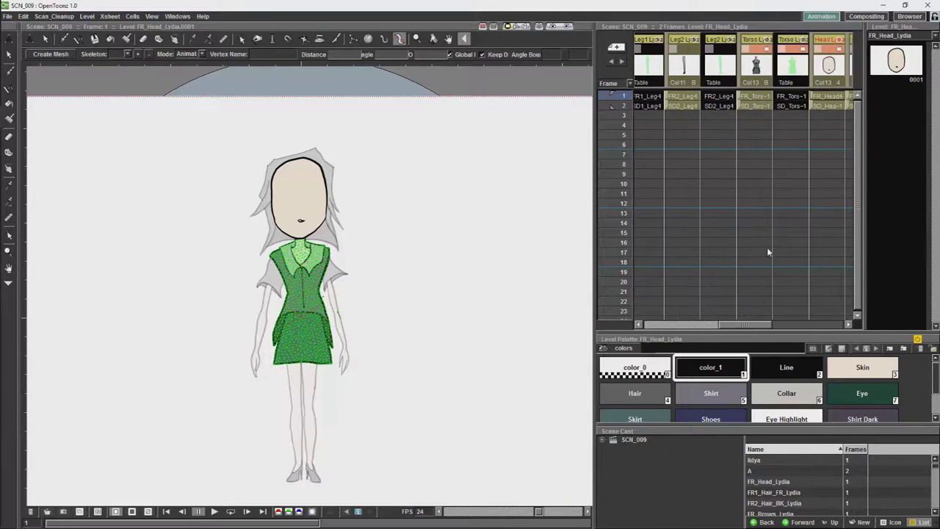
Step: Set the front torso mesh in frame 1 to Build Skeleton mode
left_click(792, 97)
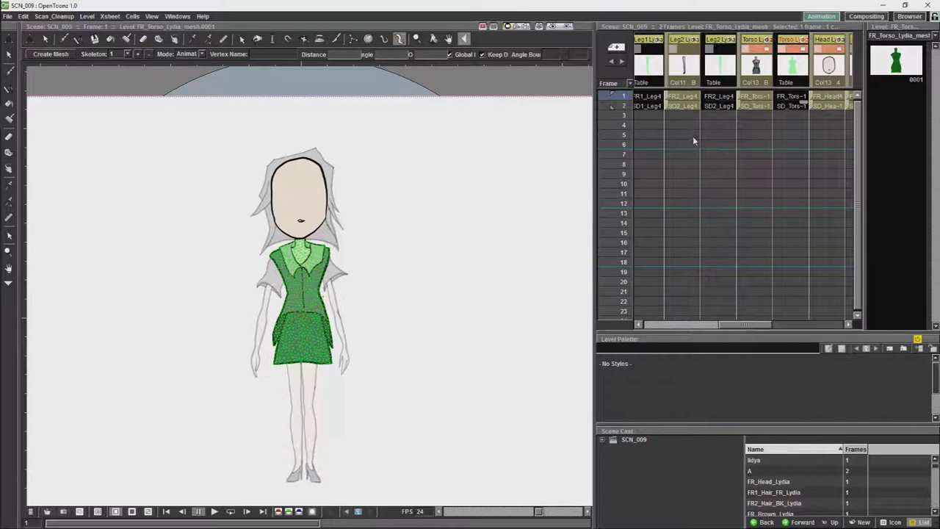
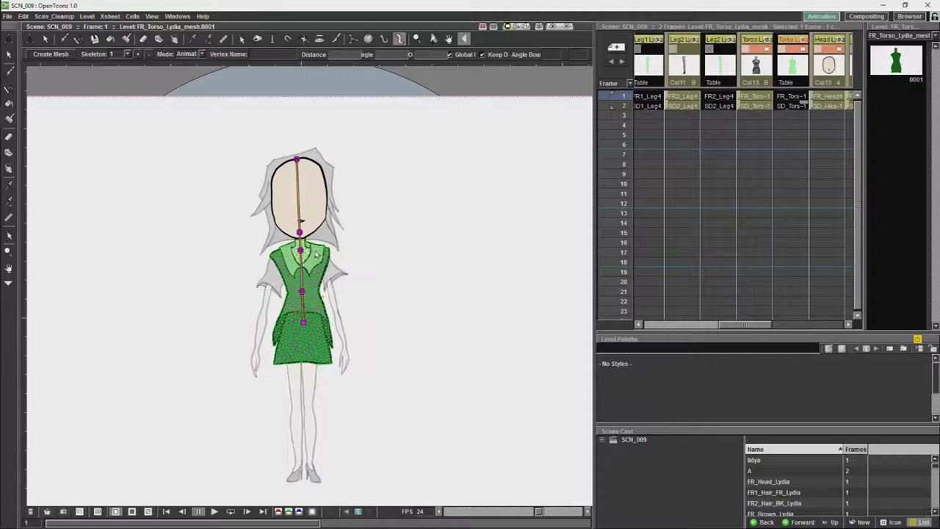
left_click(321, 255)
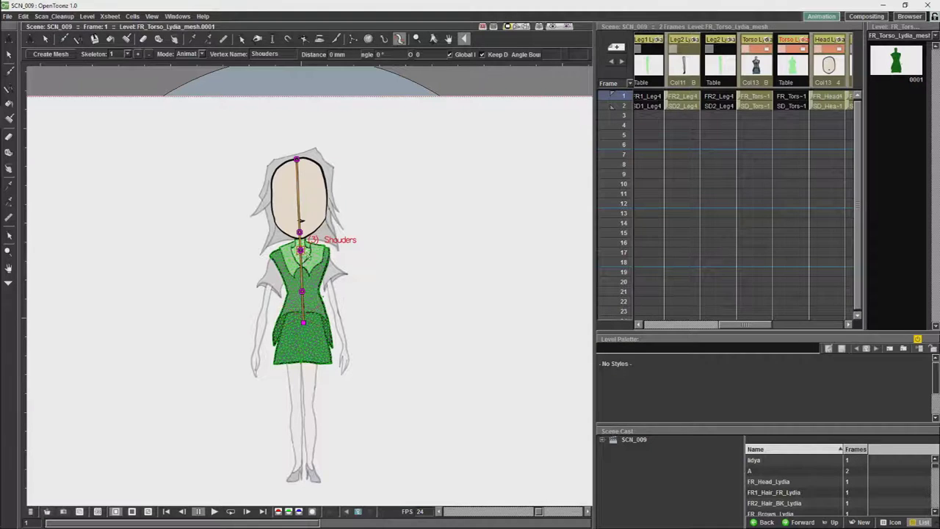
left_click(325, 256)
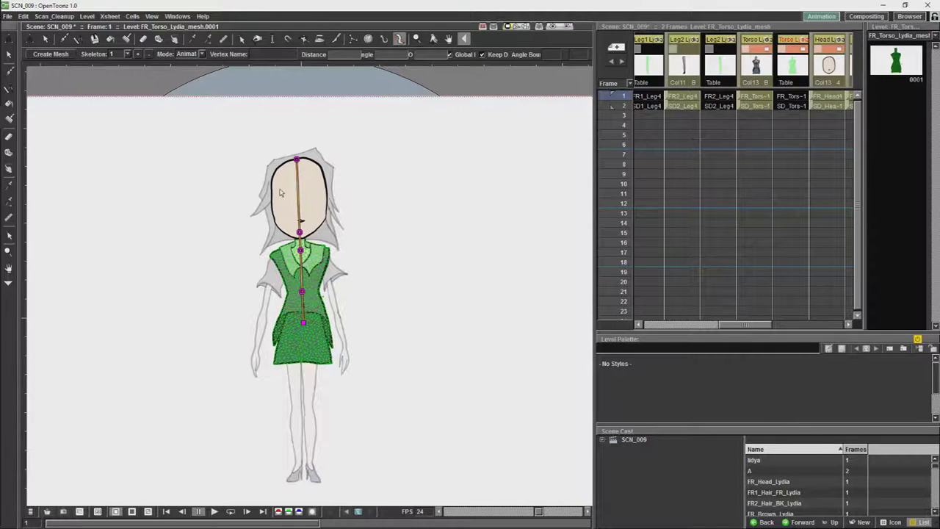
left_click(188, 54)
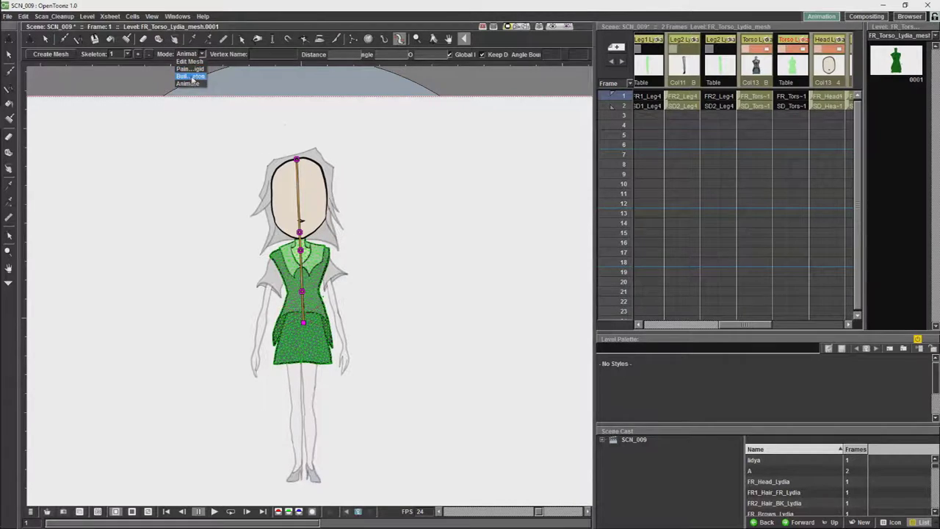
left_click(190, 76)
Step: Branch one vertex to each shoulder from the existing shoulder-centre vertex on the front torso skeleton
left_click(301, 249)
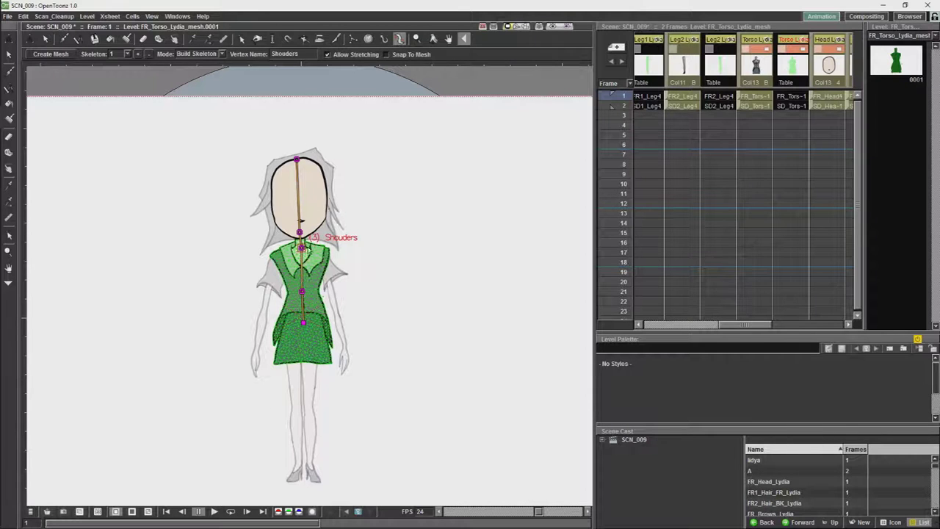
left_click_drag(302, 248, 301, 250)
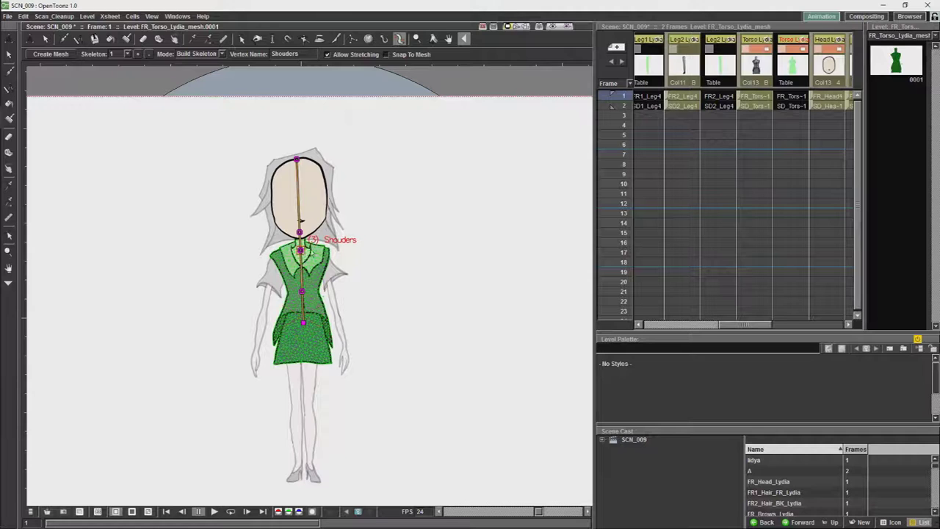
left_click(324, 255)
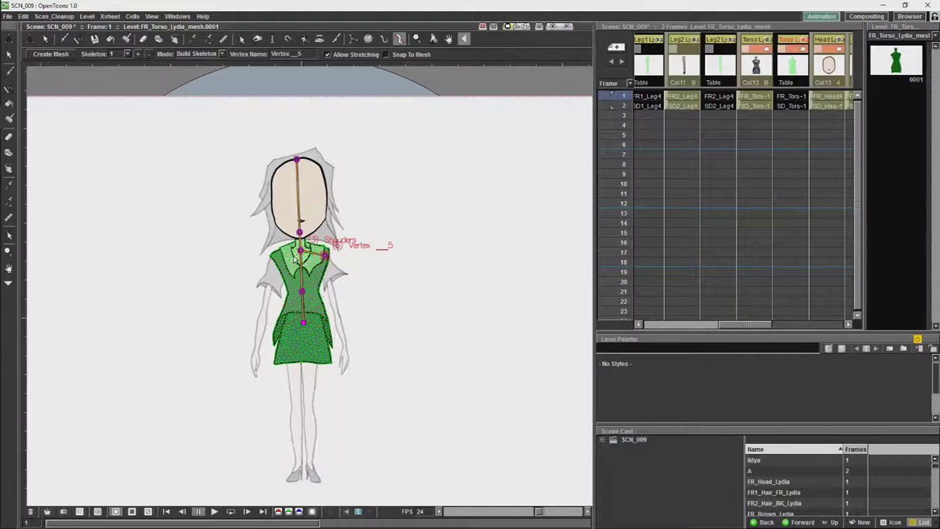
left_click(300, 251)
left_click(278, 260)
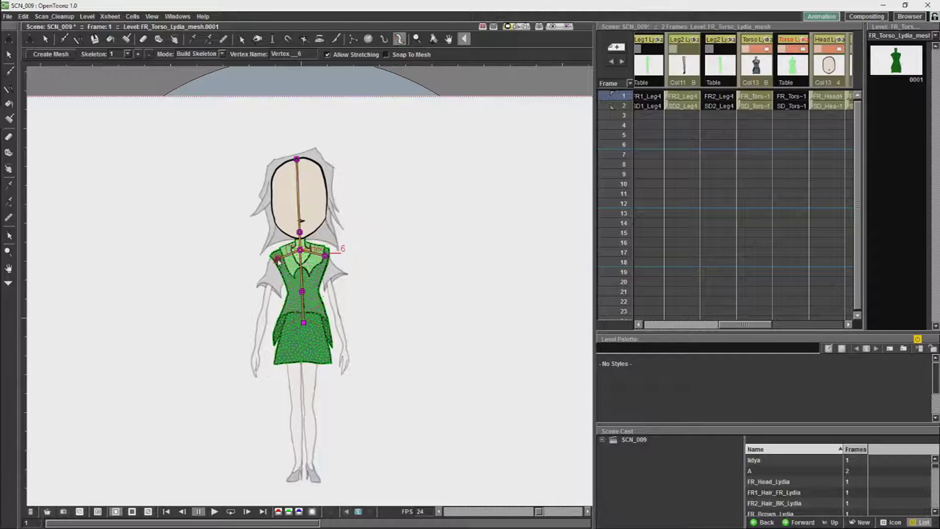
left_click(300, 250)
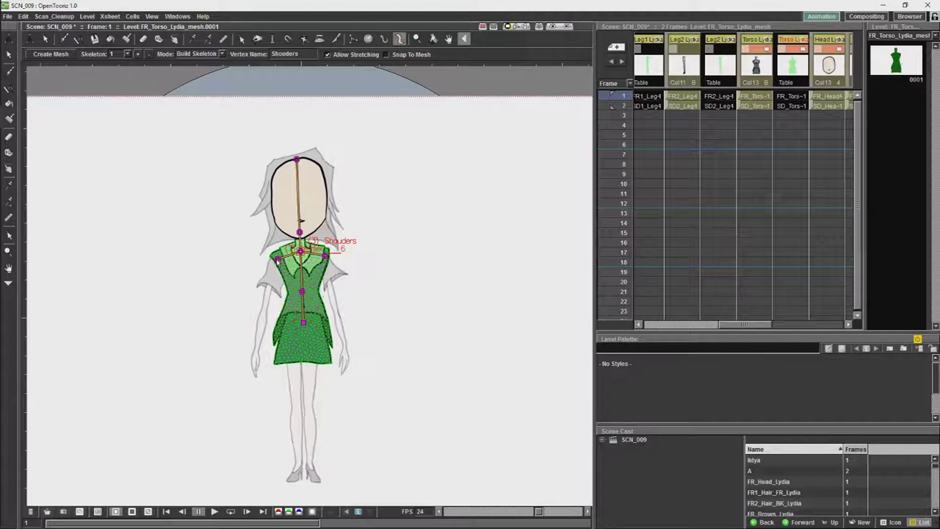
left_click(277, 258)
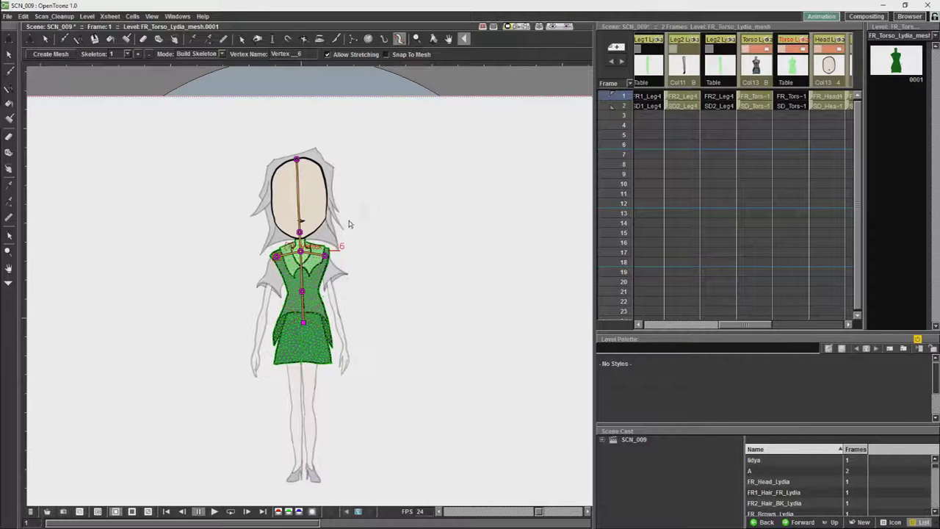
Step: Add two overlapping shoulder vertices to the side torso skeleton in frame 2, both branching from its shoulder-centre vertex
left_click(787, 107)
left_click(308, 250)
left_click(317, 262)
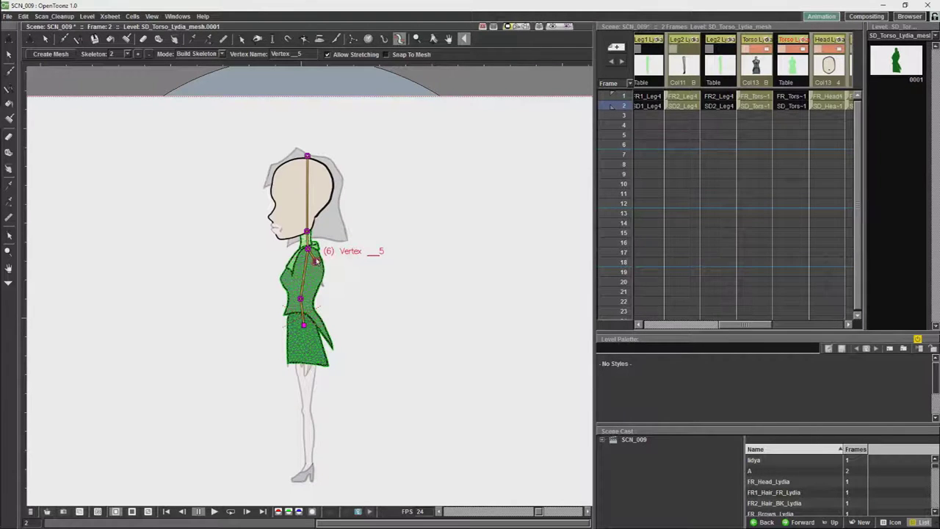
left_click(308, 250)
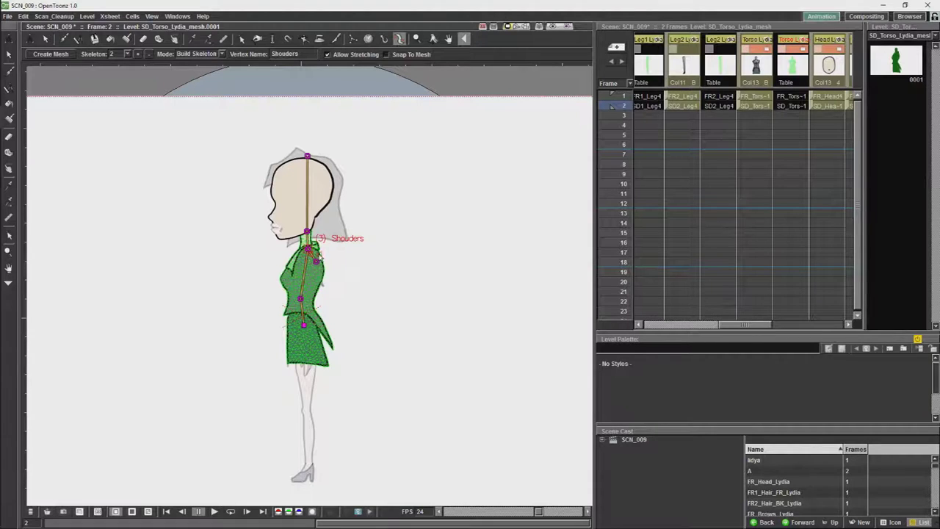
left_click(317, 263)
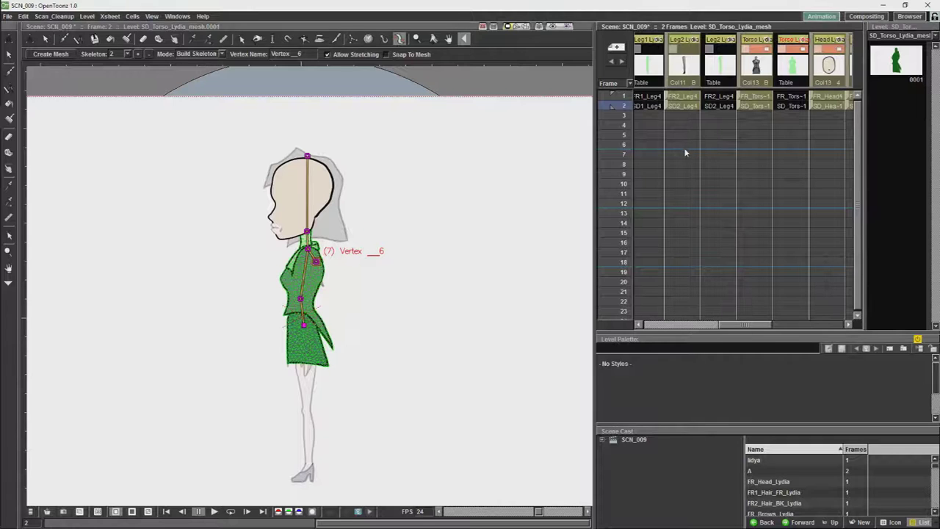
Step: Raise the Root vertex to the top of the skirt on both the front and side torso skeletons
left_click(787, 99)
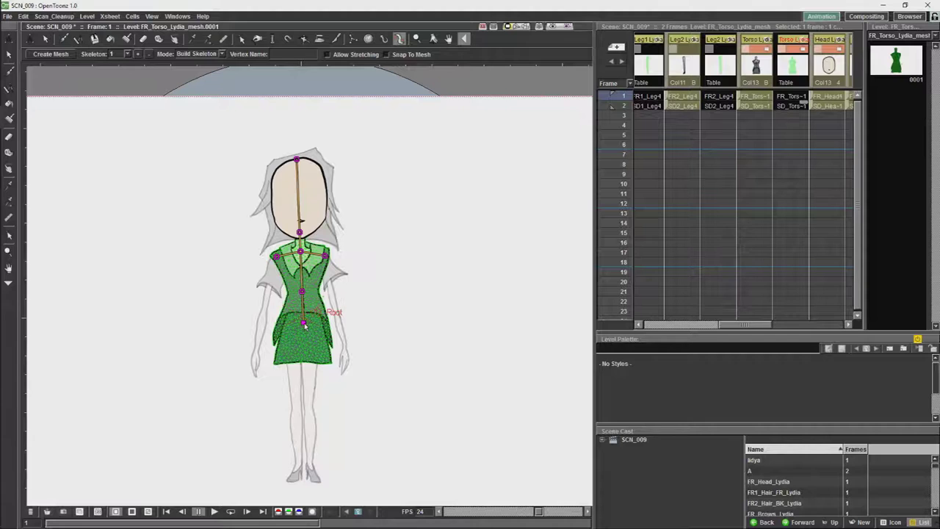
left_click_drag(305, 326, 302, 317)
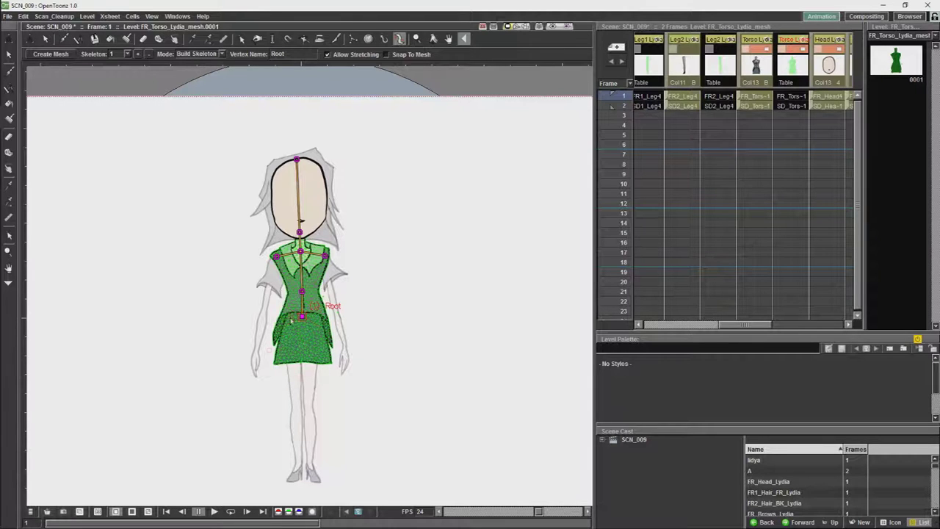
left_click(791, 106)
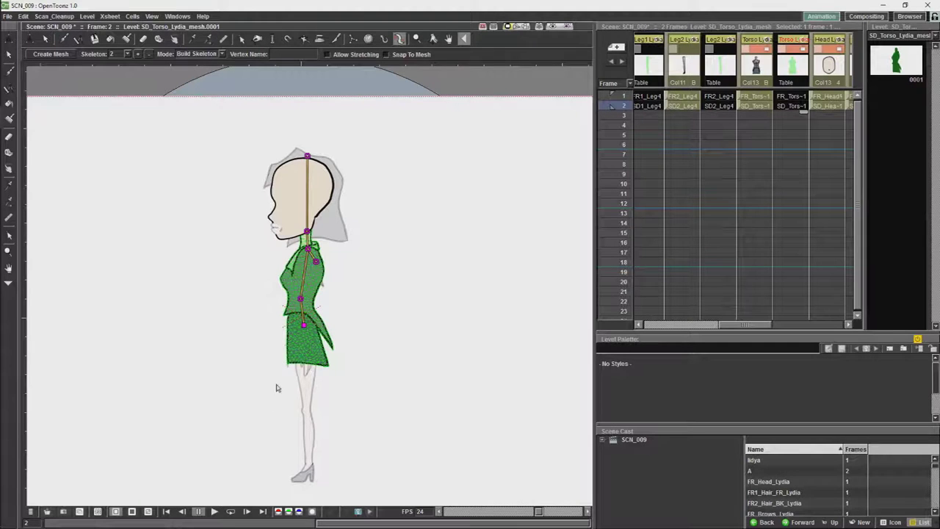
left_click(304, 324)
left_click_drag(305, 324, 302, 321)
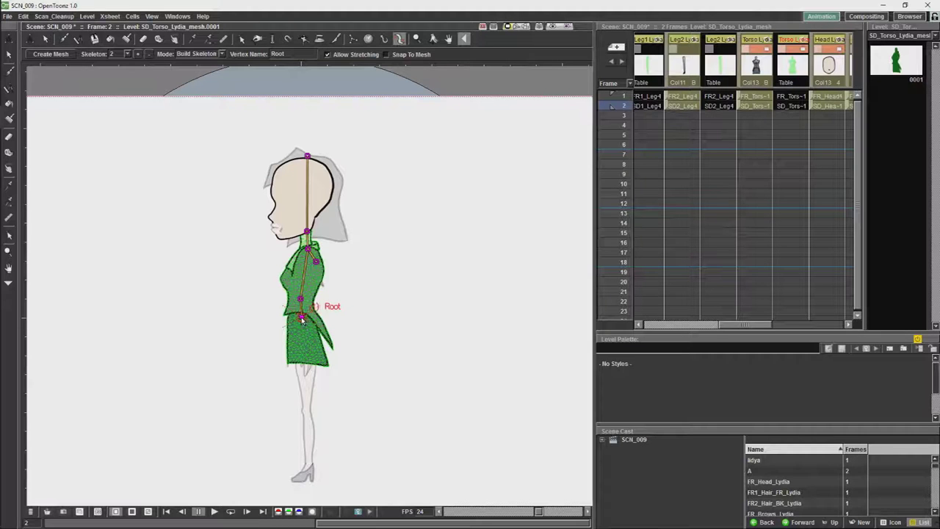
Step: Build two three-vertex chains from Root down the skirt's front and back edges on the side torso skeleton
left_click(288, 320)
left_click(287, 343)
left_click(287, 360)
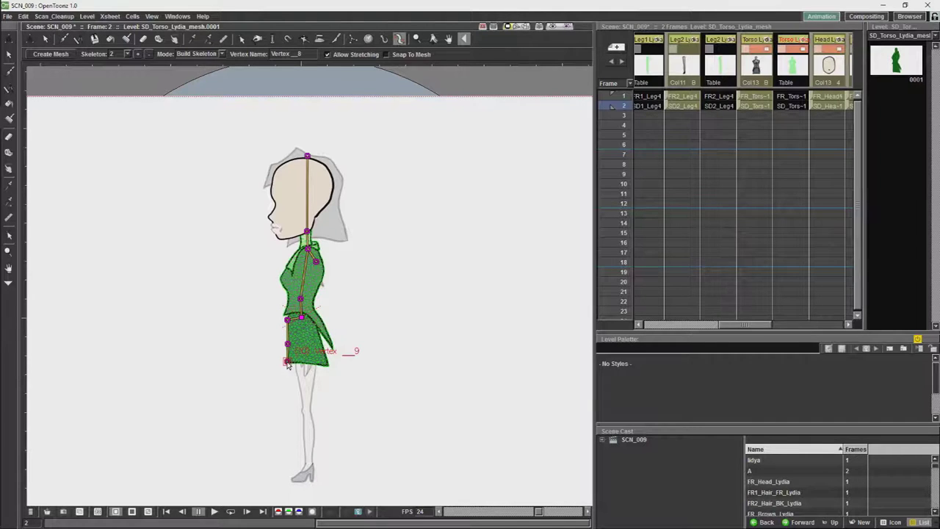
left_click(314, 325)
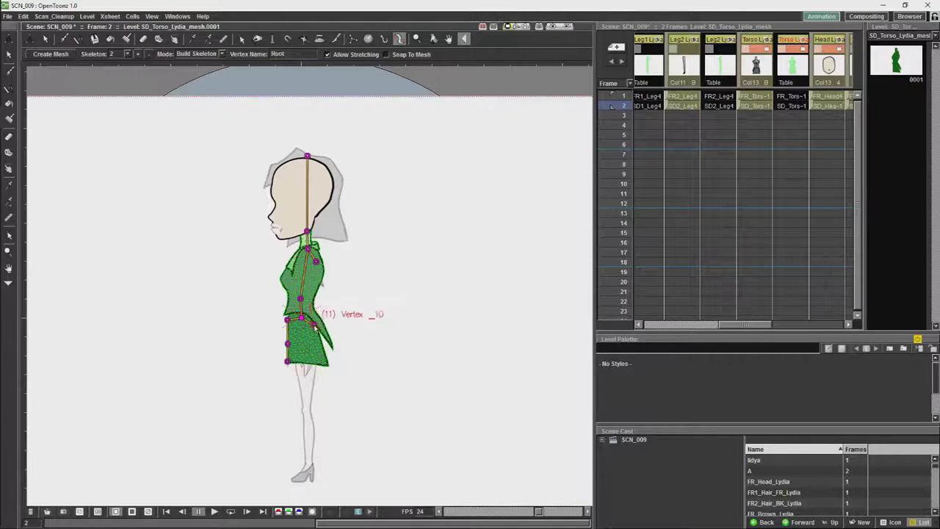
left_click(320, 344)
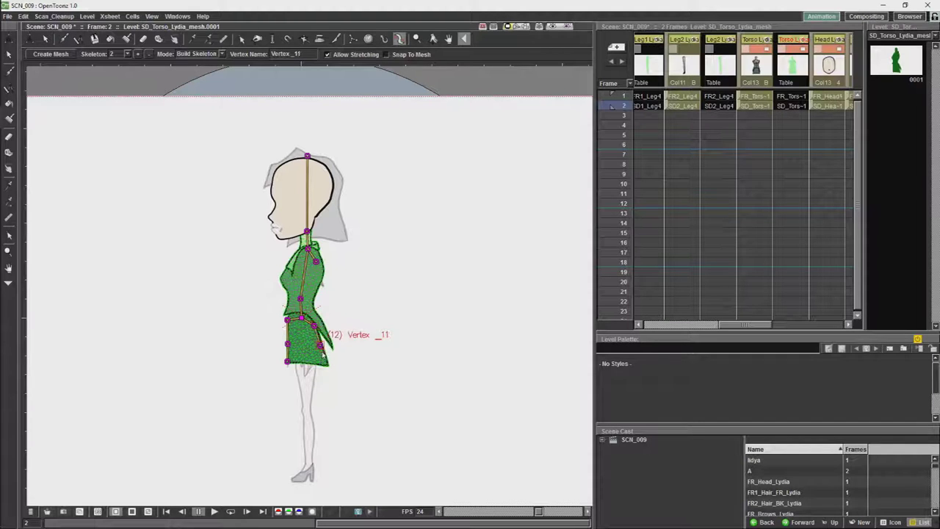
left_click(326, 365)
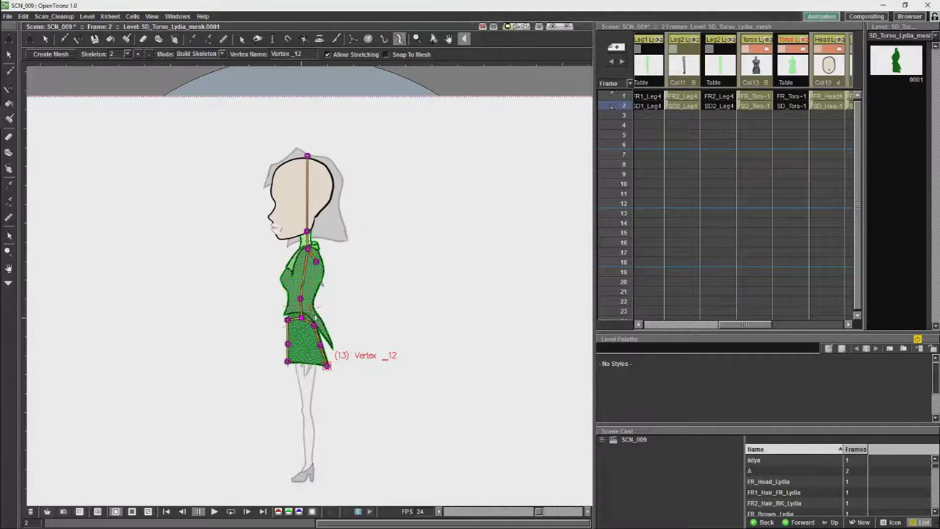
Step: Build matching three-vertex chains from Root down both sides of the skirt to its hem on the front torso skeleton
left_click(790, 97)
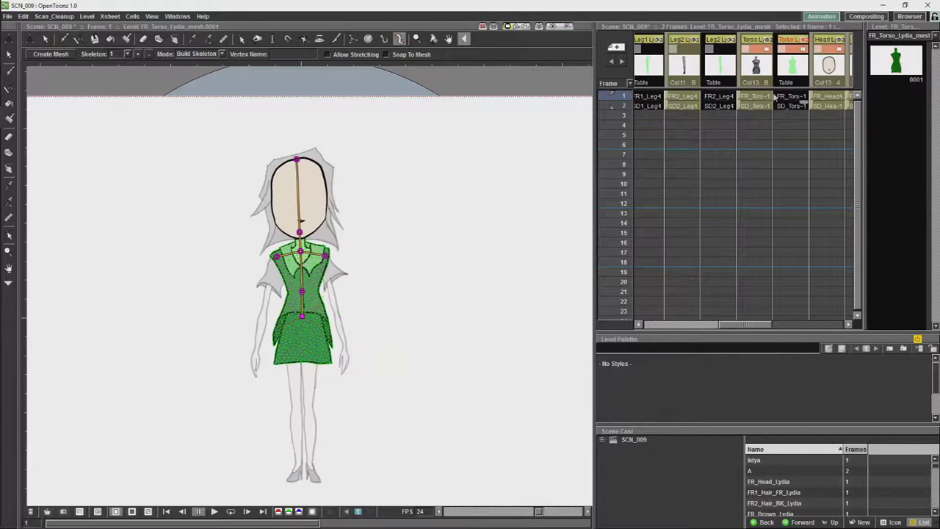
left_click(302, 319)
left_click(292, 316)
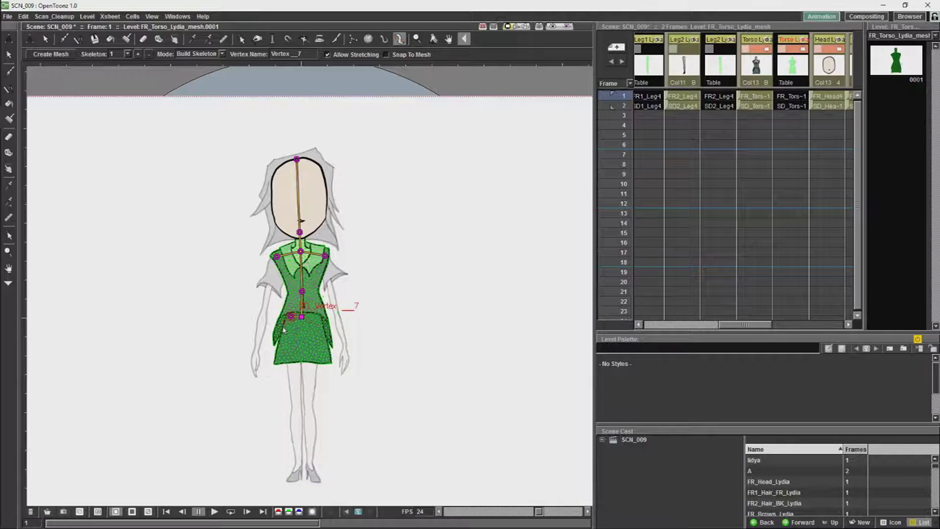
left_click(283, 336)
left_click(275, 361)
left_click(304, 317)
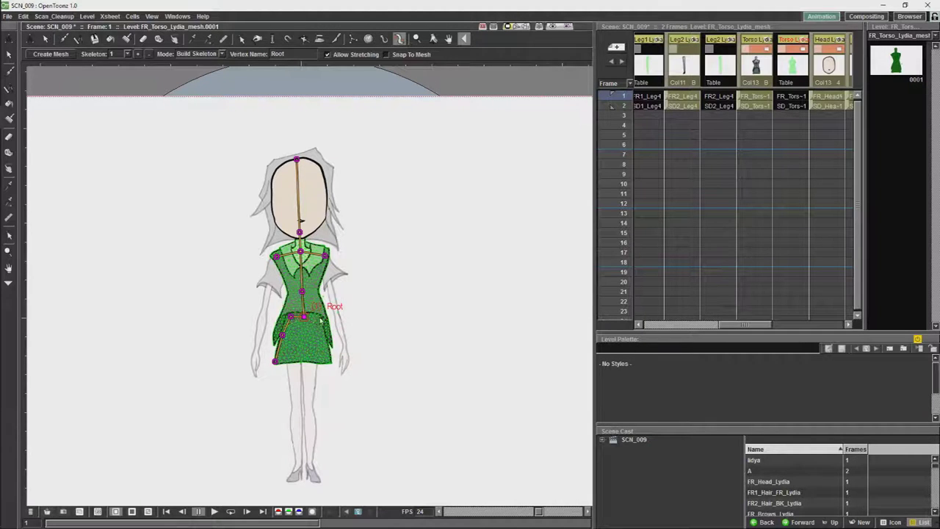
left_click(319, 319)
left_click(325, 341)
left_click(330, 361)
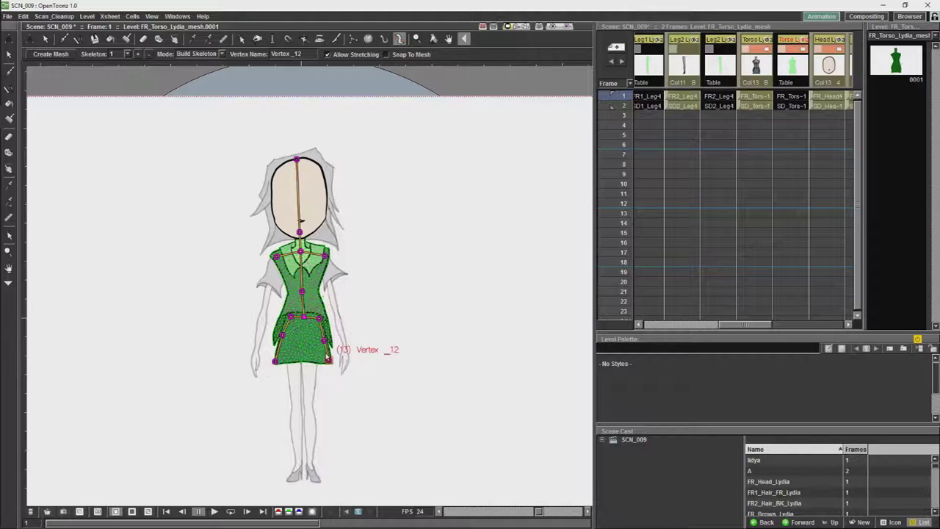
left_click(303, 319)
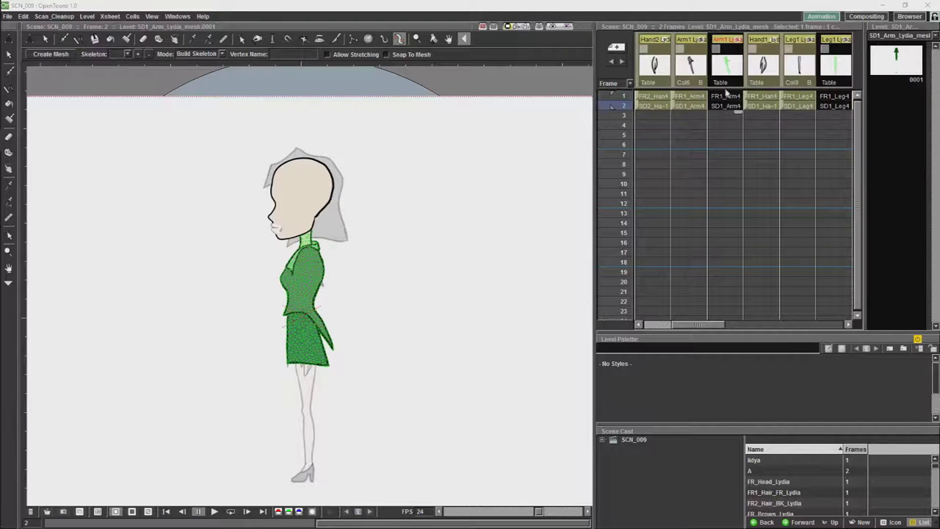
Step: Reorder the Xsheet so the Leg2 drawing column and its mesh column come before the Leg1 drawing and mesh columns
left_click_drag(699, 326, 716, 318)
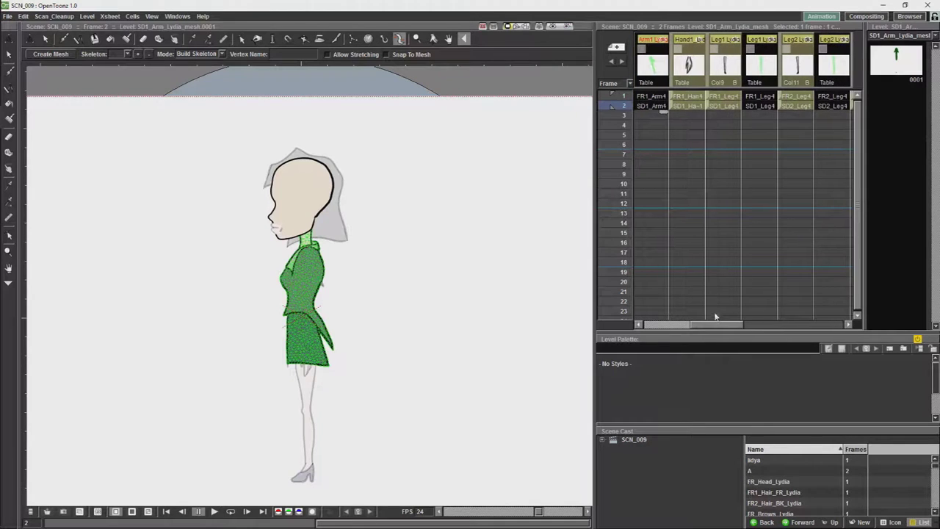
left_click(726, 97)
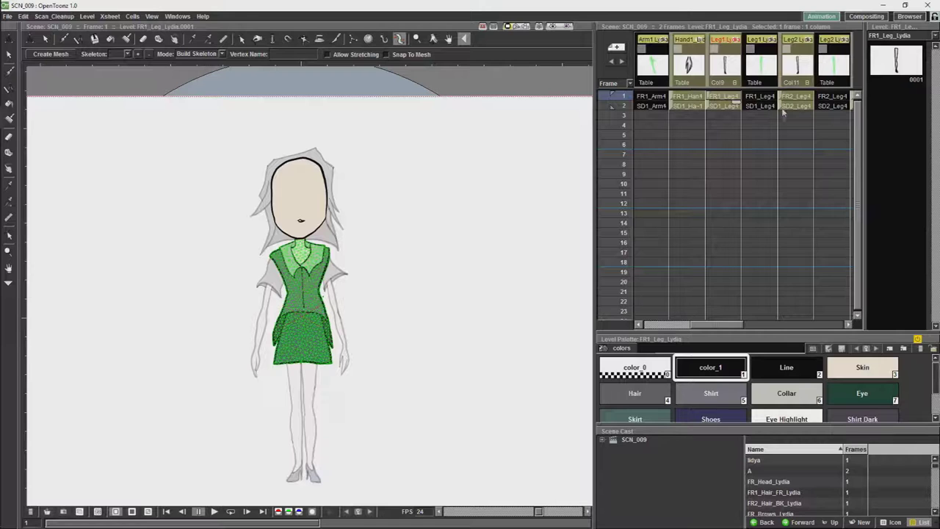
scroll(731, 327, "right", 3)
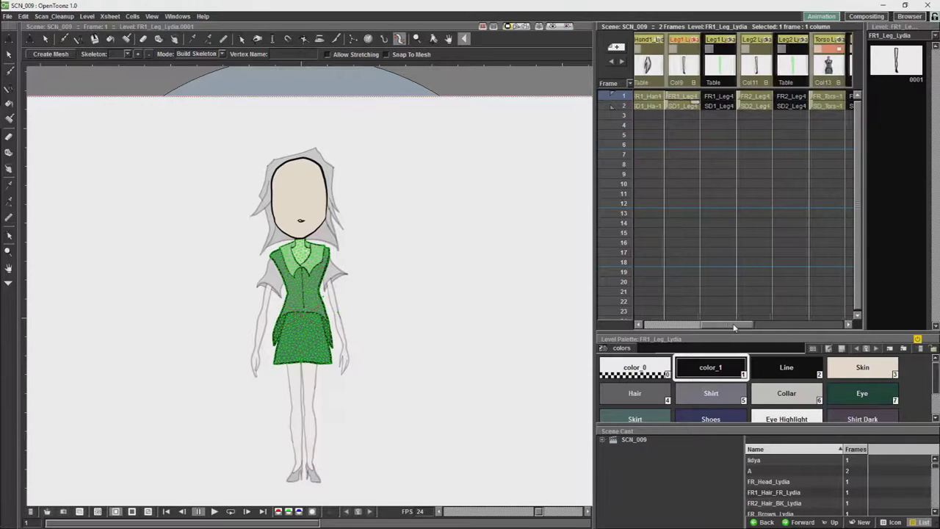
left_click_drag(731, 327, 727, 285)
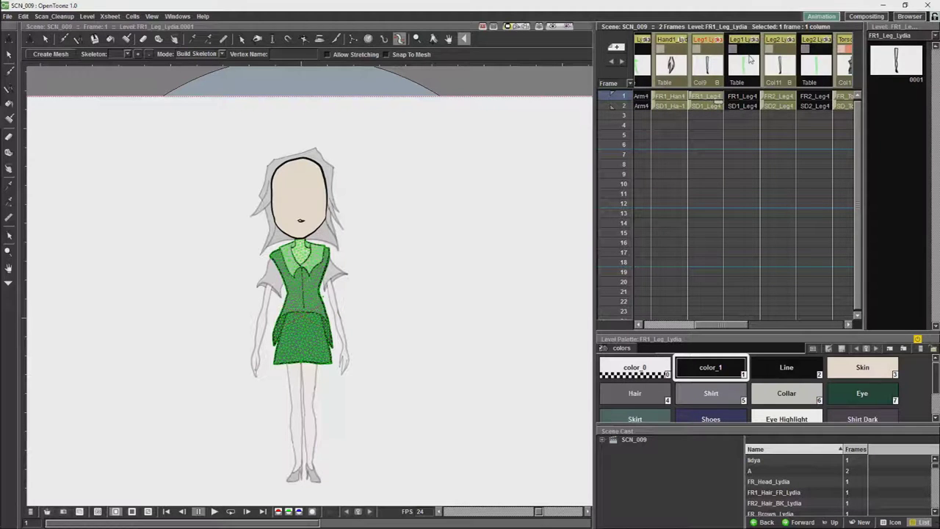
left_click(780, 39)
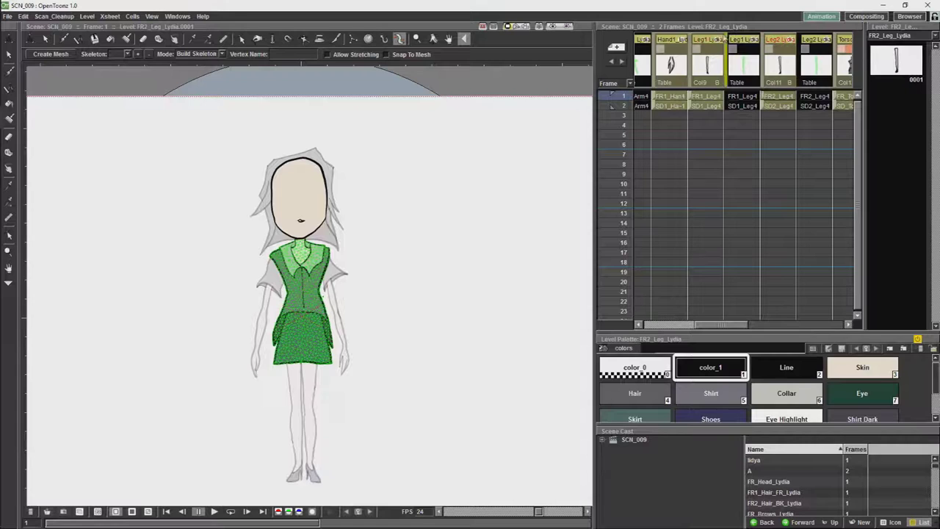
left_click(765, 50)
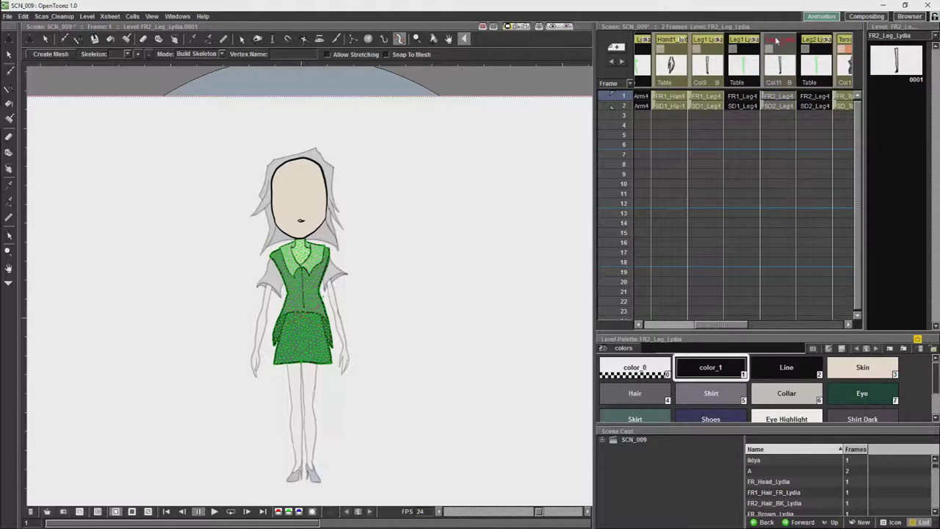
left_click_drag(764, 52, 706, 57)
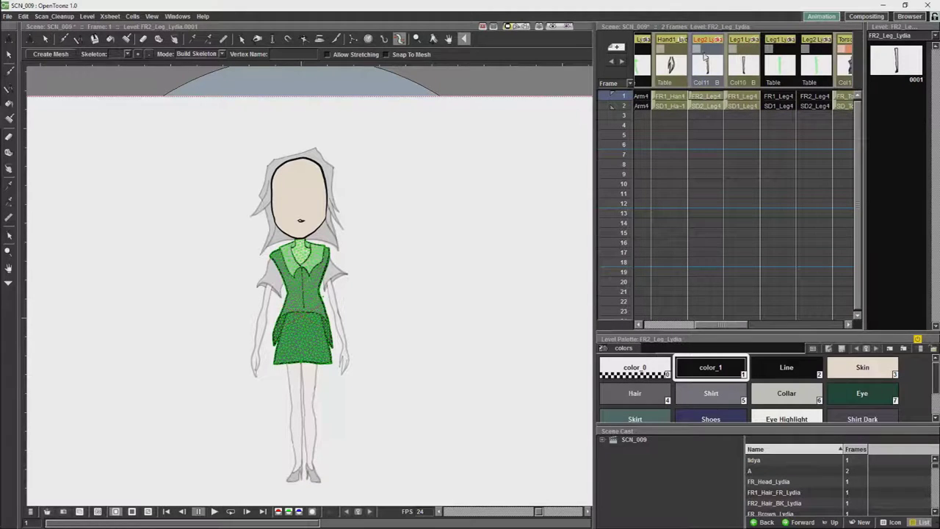
left_click_drag(803, 58, 748, 63)
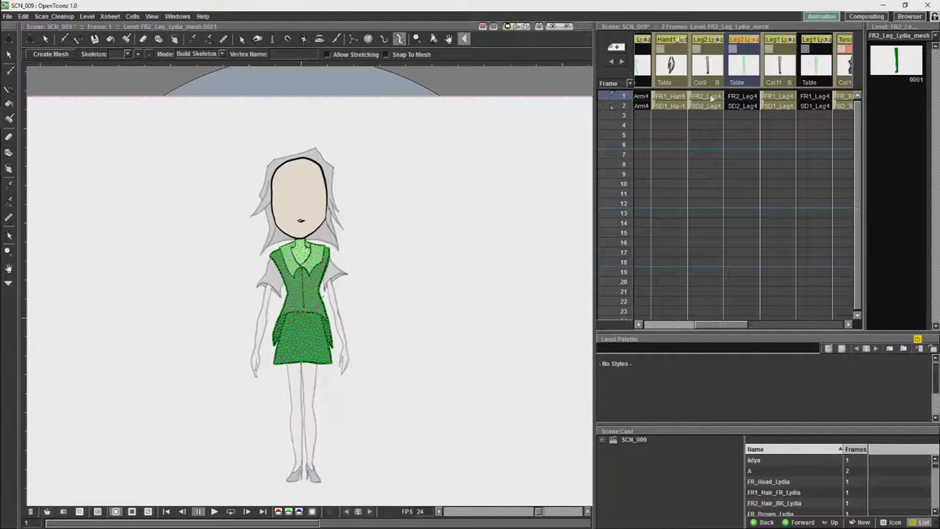
Step: Open the Stage Schematic and move the FR1 and FR2 leg drawing nodes away from their mesh nodes
left_click(741, 98)
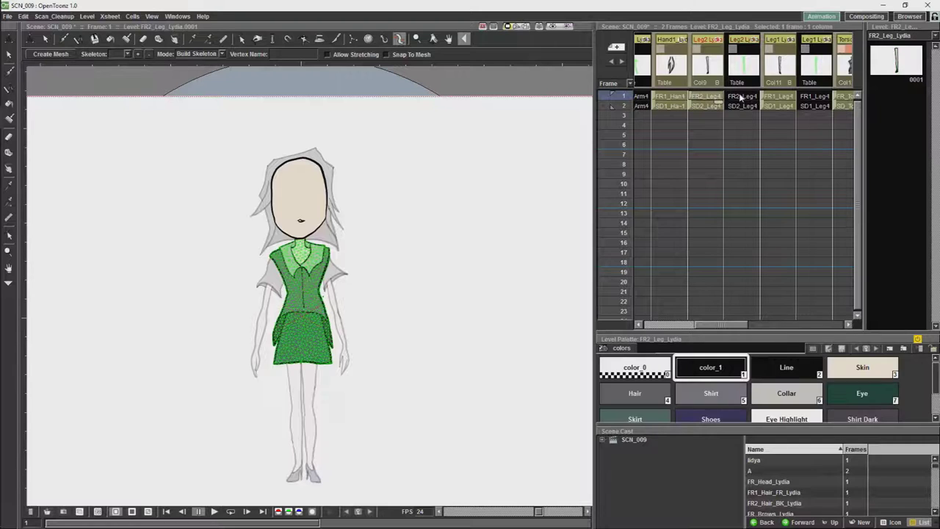
left_click(717, 98)
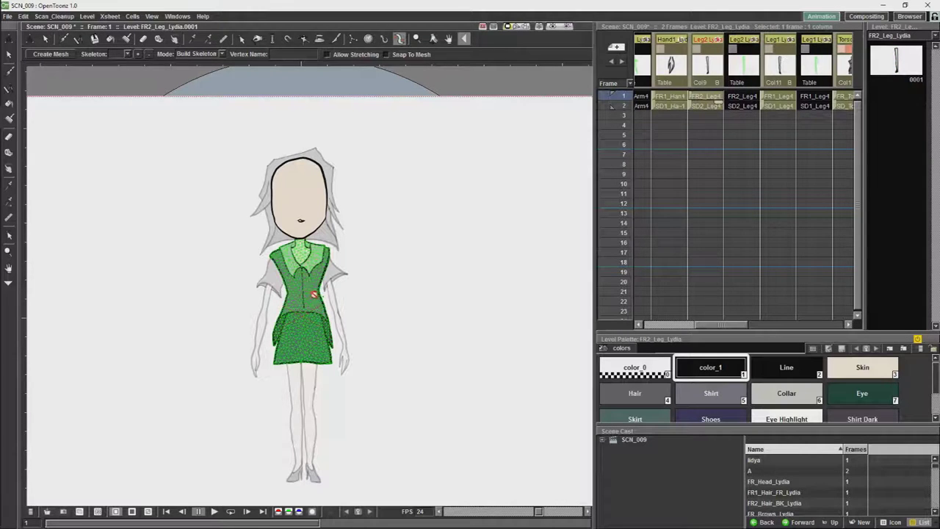
left_click(176, 16)
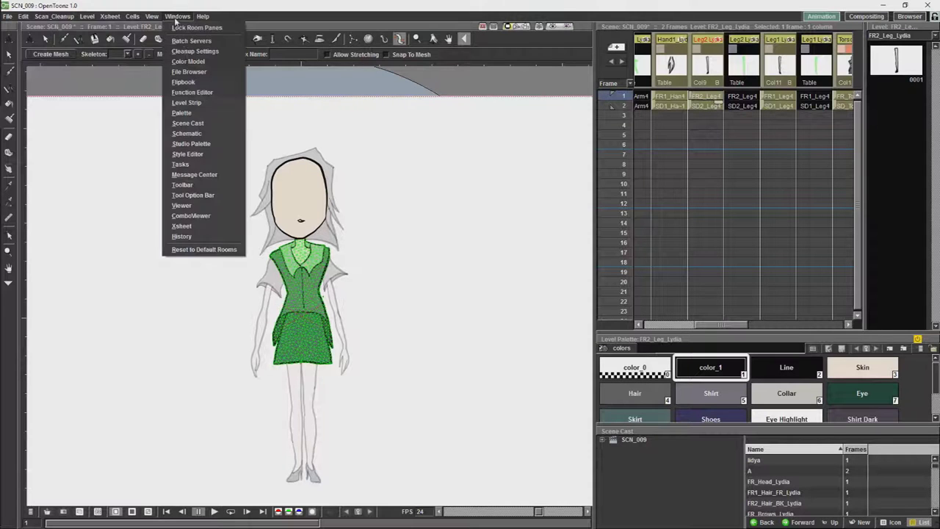
left_click(186, 133)
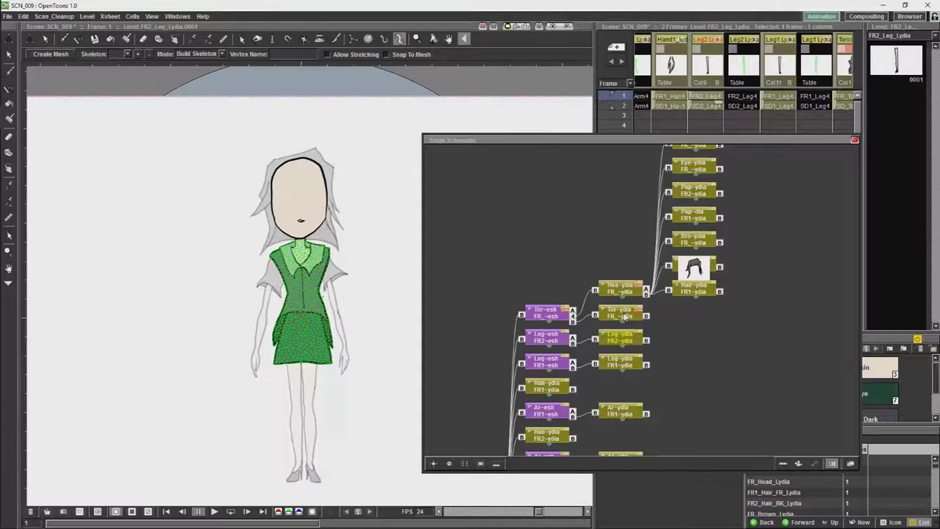
left_click_drag(618, 364, 635, 369)
left_click_drag(606, 337, 624, 342)
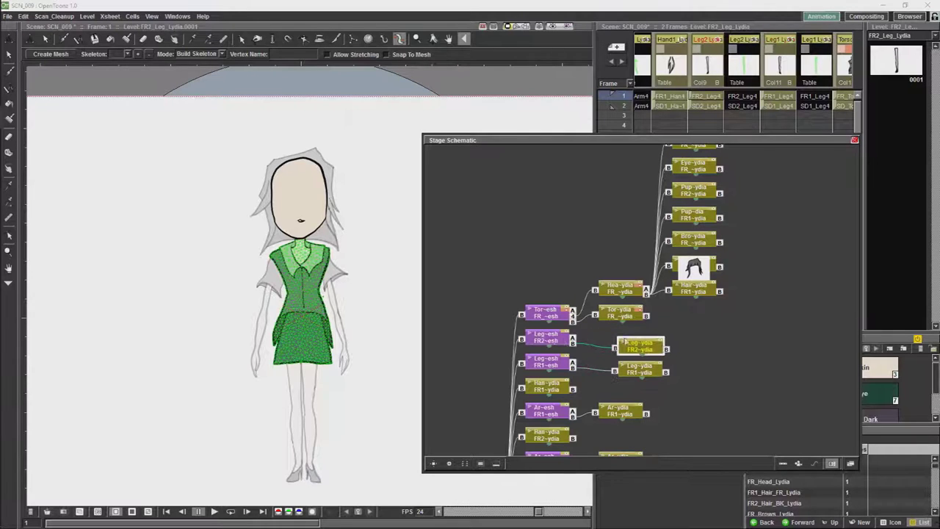
Step: Parent the FR2 leg mesh node to hook 1 of the torso mesh and spread the FR2 leg nodes clear of it
left_click_drag(538, 345, 570, 339)
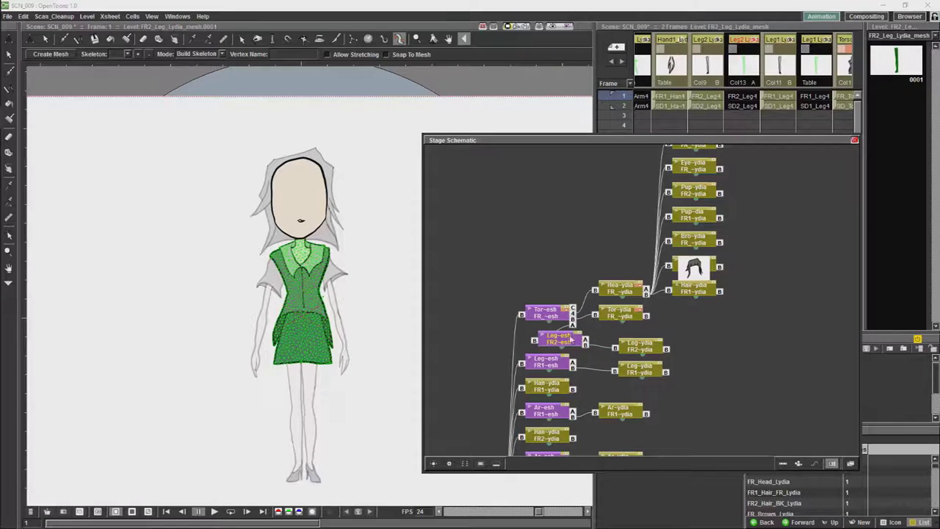
left_click_drag(648, 346, 728, 347)
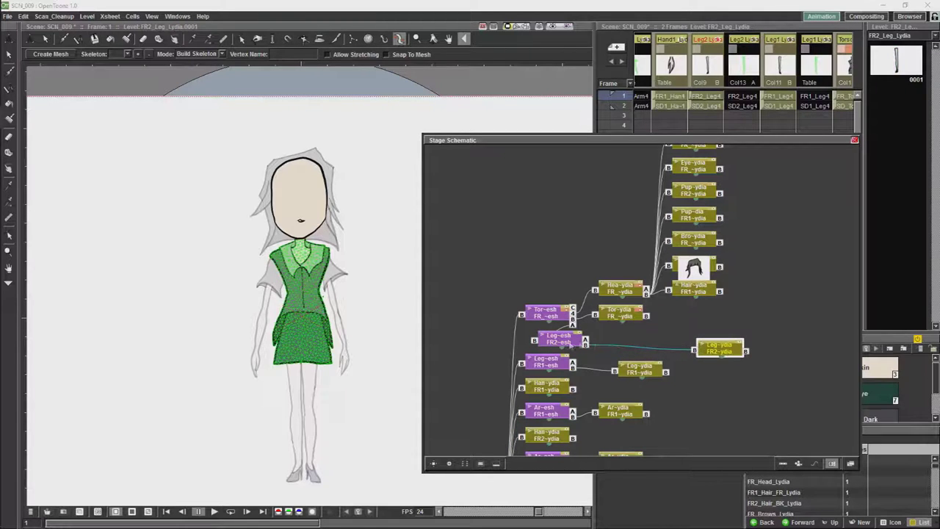
left_click_drag(561, 342, 625, 343)
left_click(574, 329)
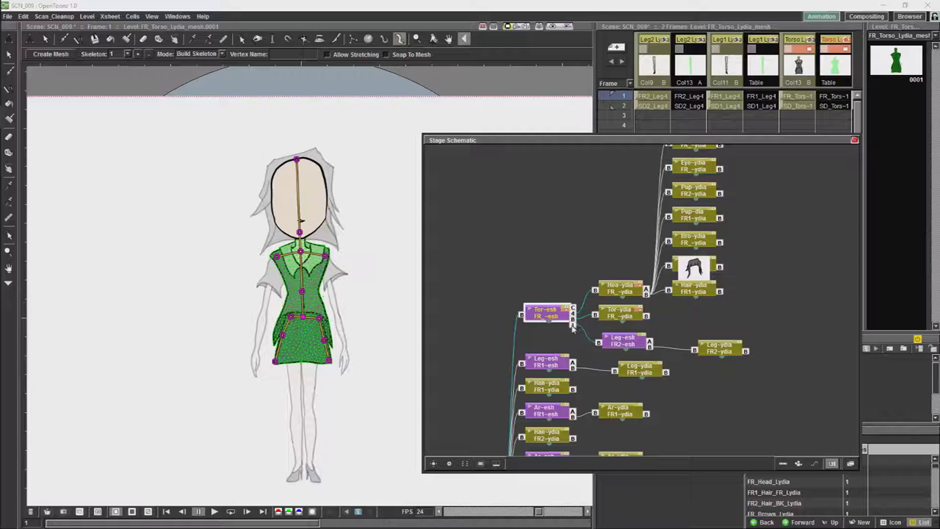
Step: Parent the FR1 leg mesh node to hook 1 of the torso mesh and place it under the FR2 leg mesh node
left_click_drag(545, 362, 570, 362)
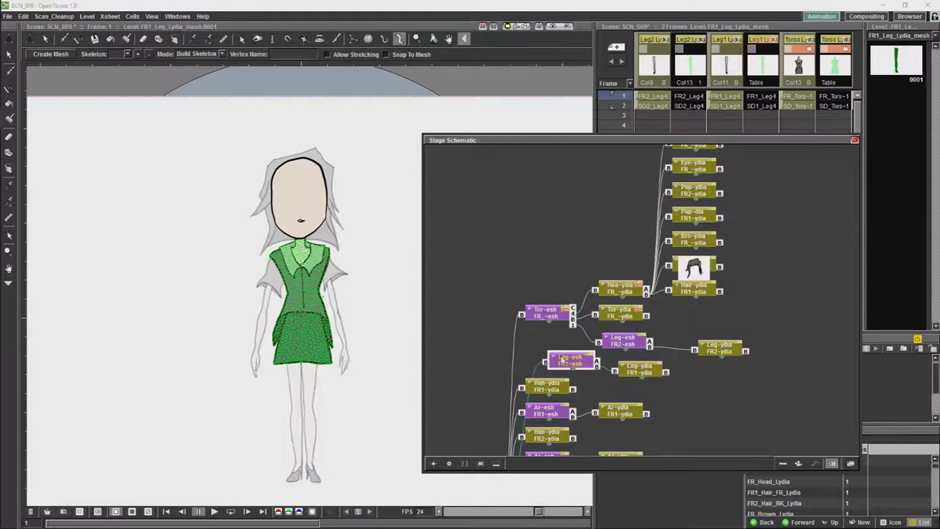
left_click(562, 316)
left_click(576, 363)
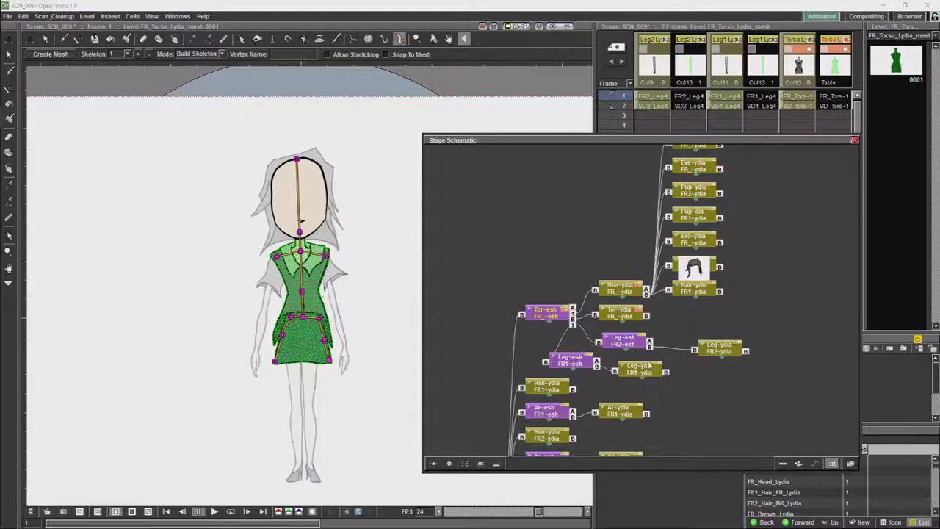
left_click_drag(579, 363, 623, 371)
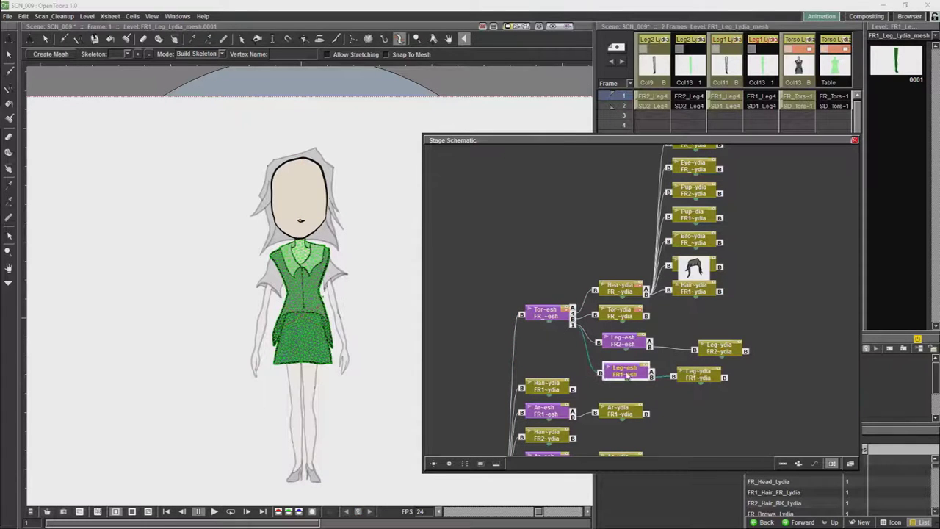
Step: Turn on visibility for the leg drawing and mesh columns, and move the Leg2 mesh's center to about -0.48 mm E/W, 0.48 mm N/S
left_click(687, 51)
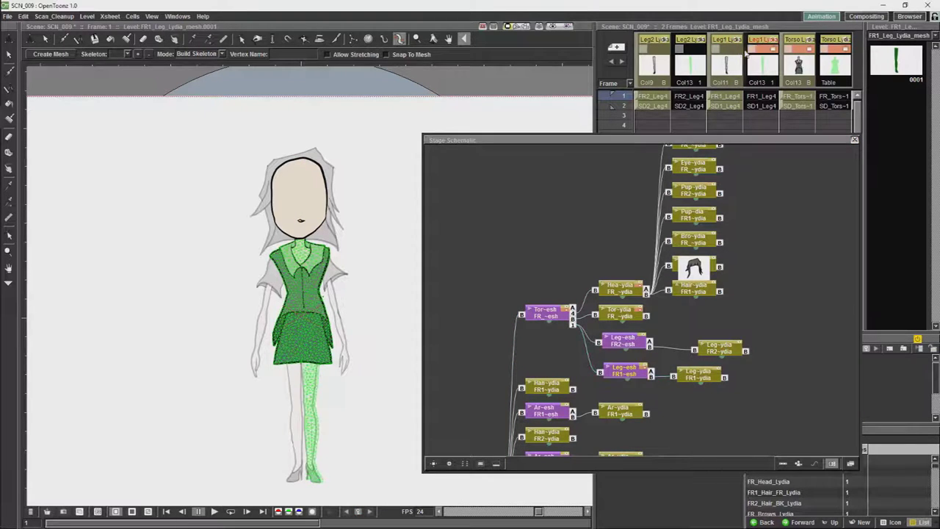
left_click(664, 54)
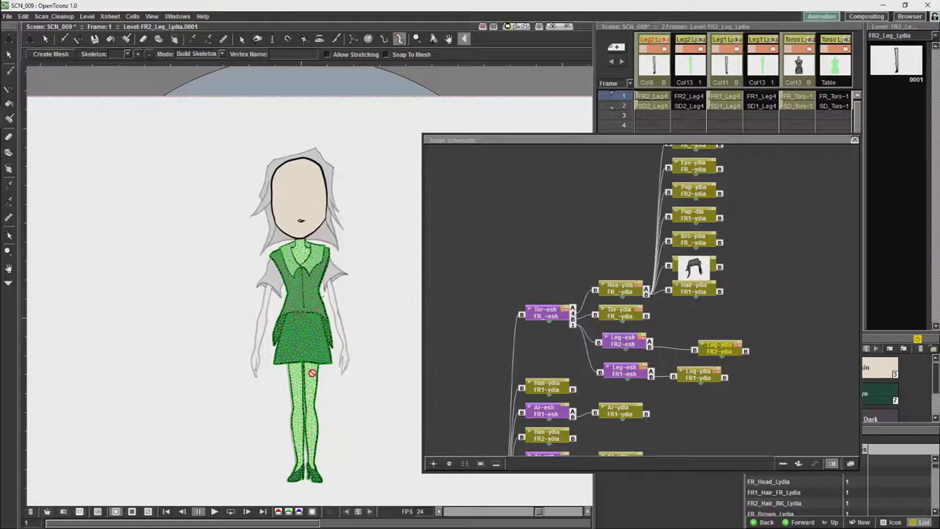
left_click(691, 40)
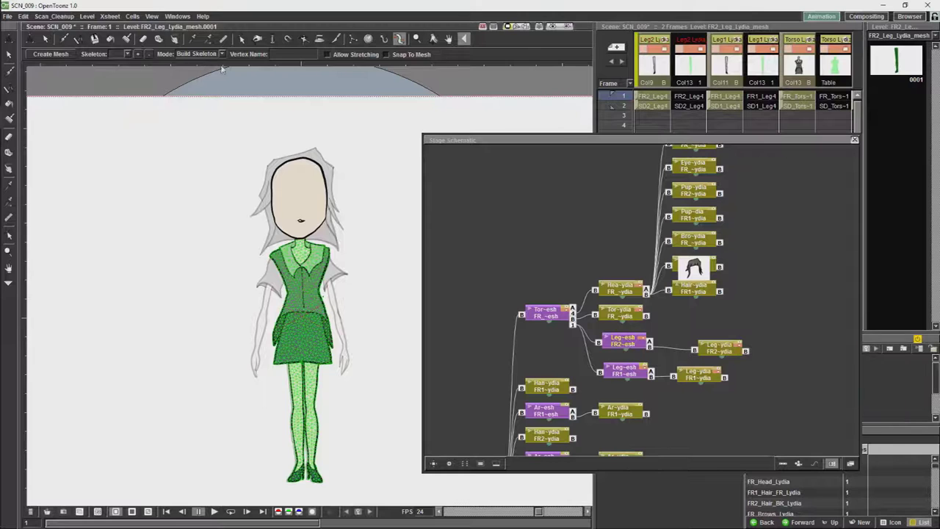
left_click(30, 38)
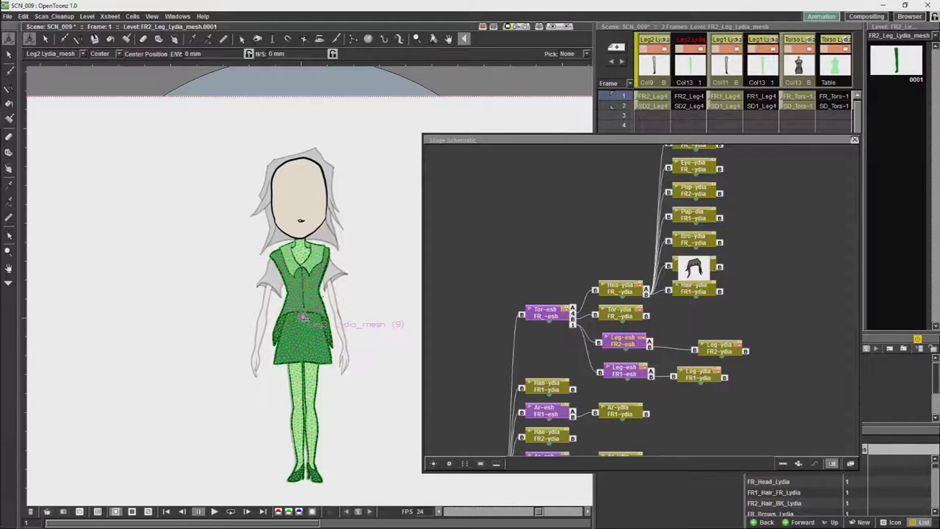
left_click_drag(302, 318, 304, 316)
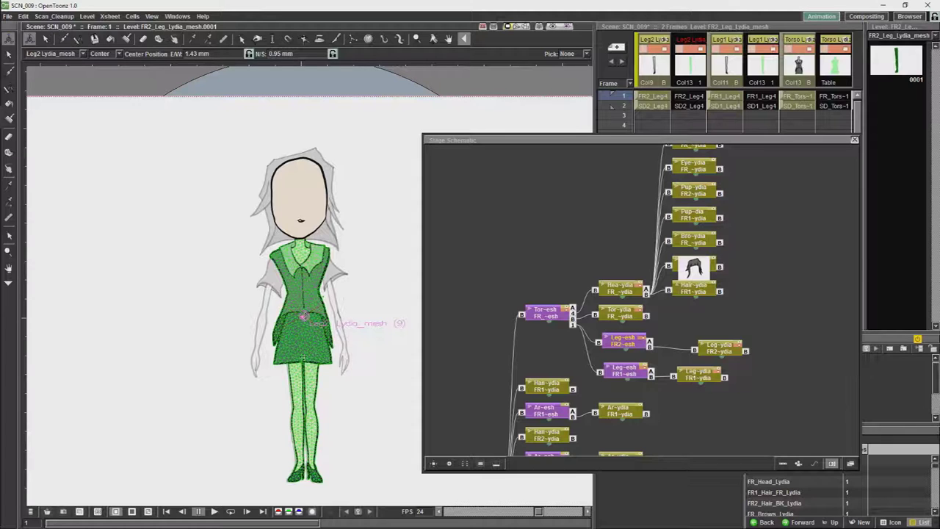
left_click_drag(310, 371, 308, 371)
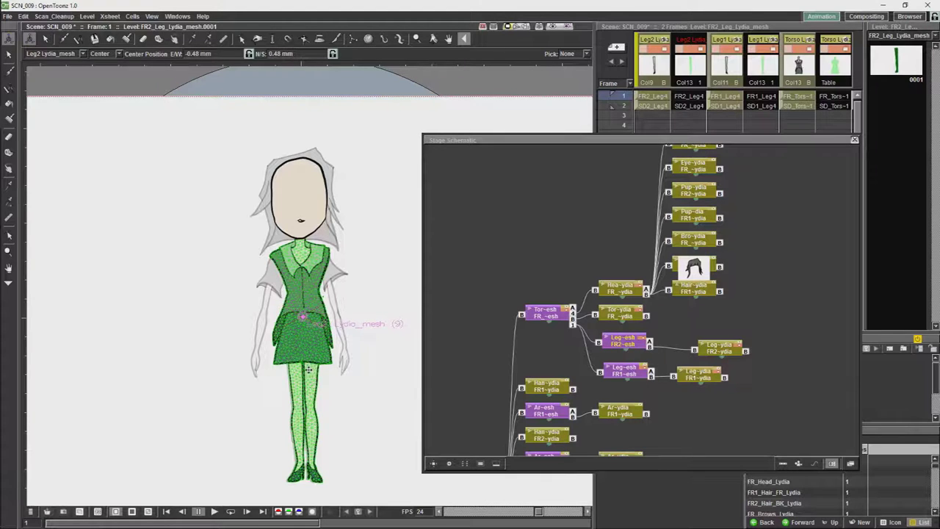
Step: Switch the Animate tool from Center to Position and nudge the Leg2 mesh slightly outward under the skirt
left_click(95, 54)
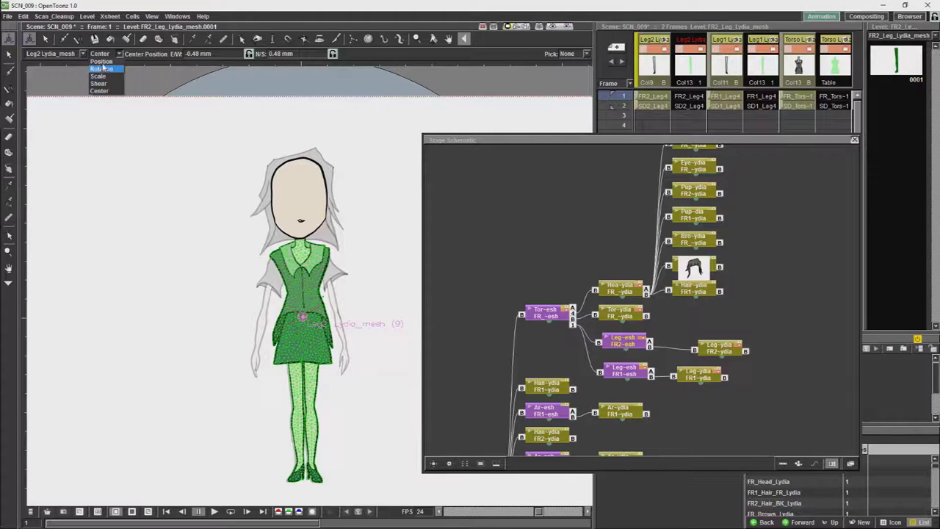
left_click(101, 68)
left_click_drag(297, 392, 295, 393)
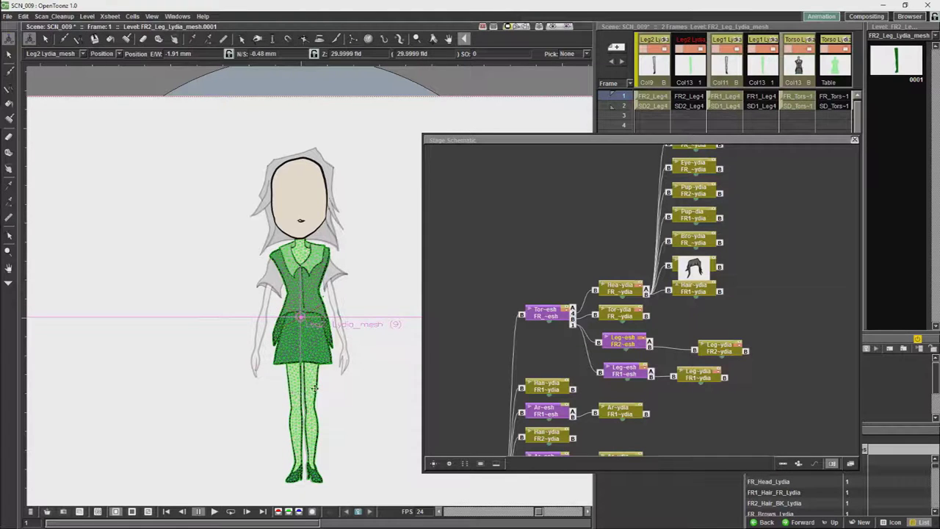
left_click(726, 63)
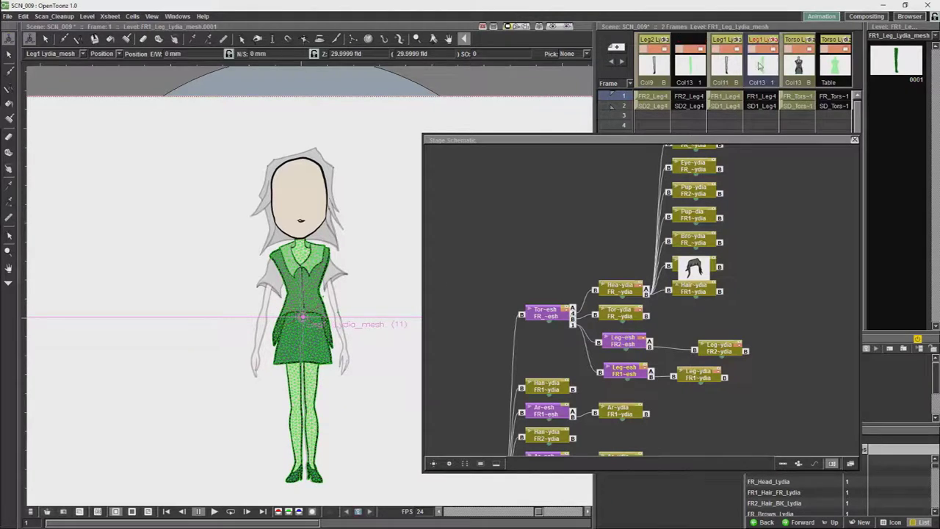
key("Left")
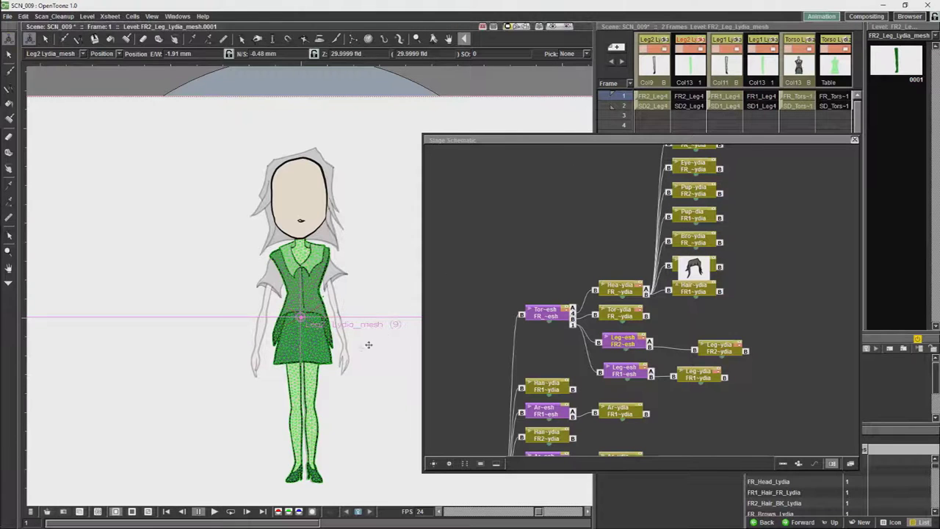
left_click_drag(312, 375, 311, 374)
Step: Position the Leg1 mesh at about -1.43 mm E/W, -0.48 mm N/S and the Leg2 mesh at about -1.91 mm E/W, -0.48 mm N/S
left_click(728, 40)
left_click(760, 41)
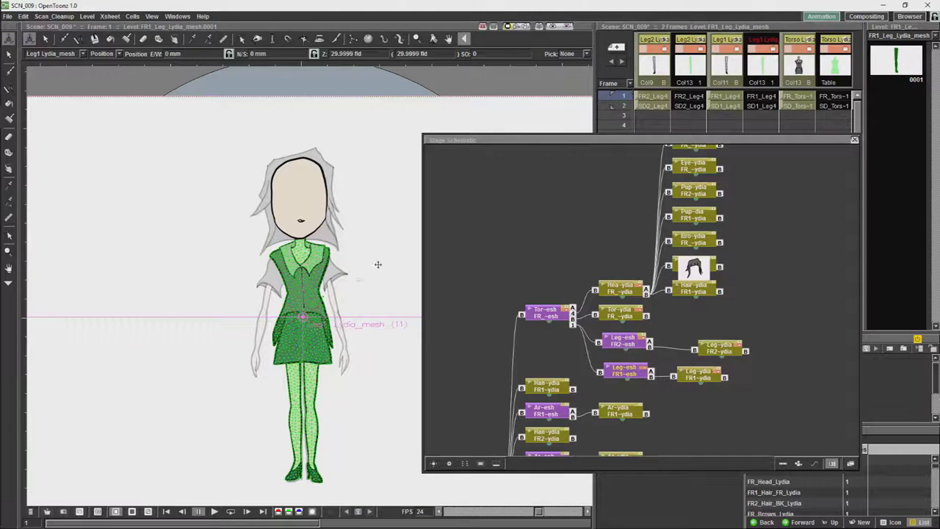
left_click_drag(310, 374, 310, 374)
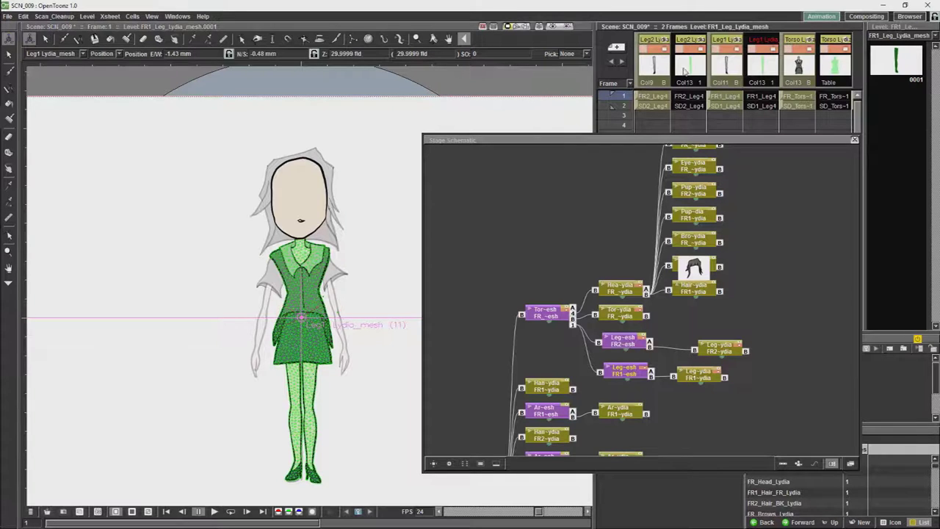
left_click(689, 42)
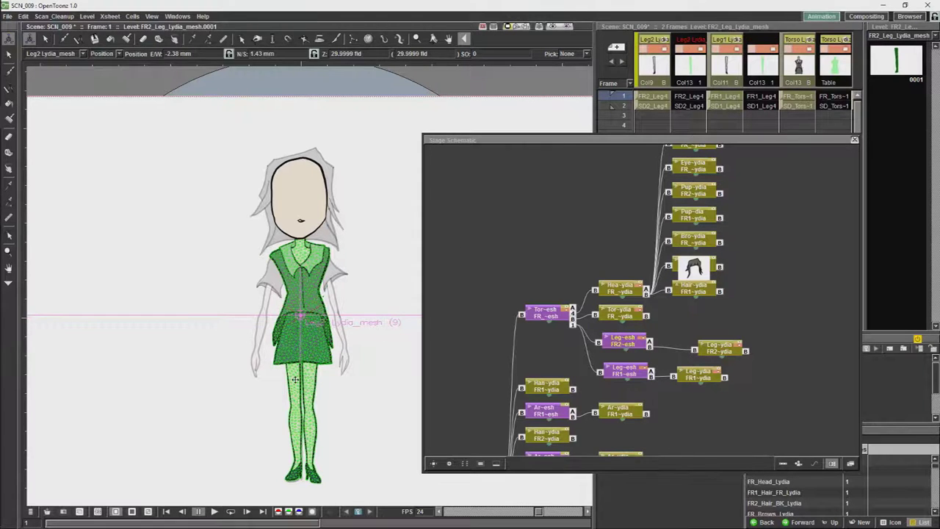
left_click_drag(294, 381, 294, 382)
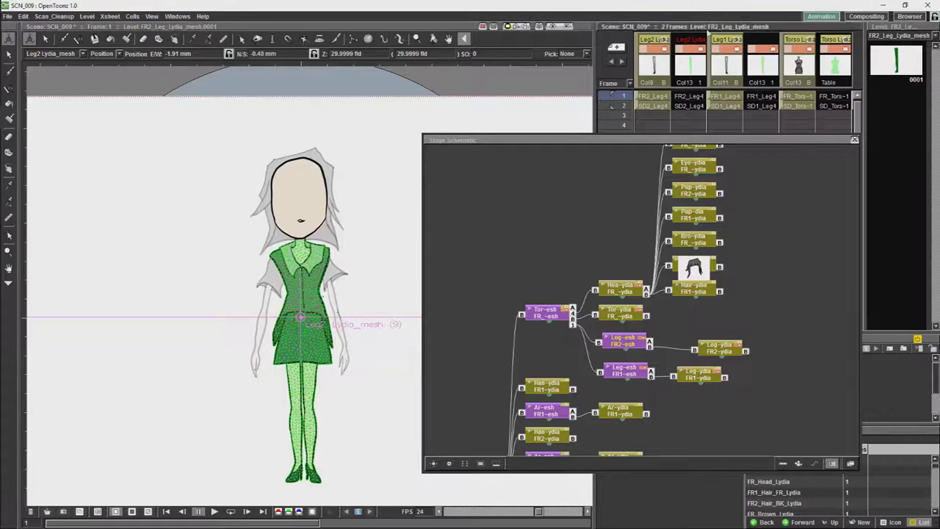
Step: Hide the torso drawing and the Leg2 mesh, and select the Leg1 mesh column for editing with the Plastic tool
left_click(802, 50)
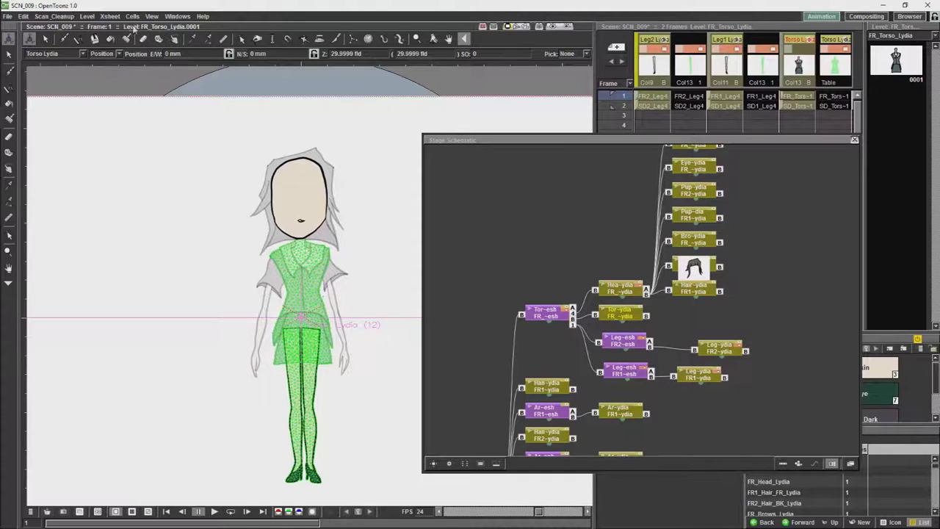
left_click(399, 38)
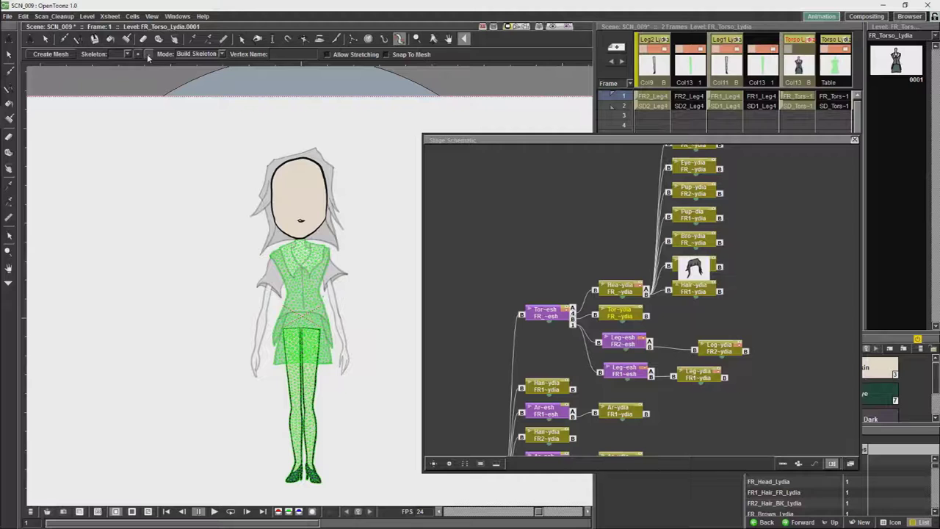
left_click(759, 101)
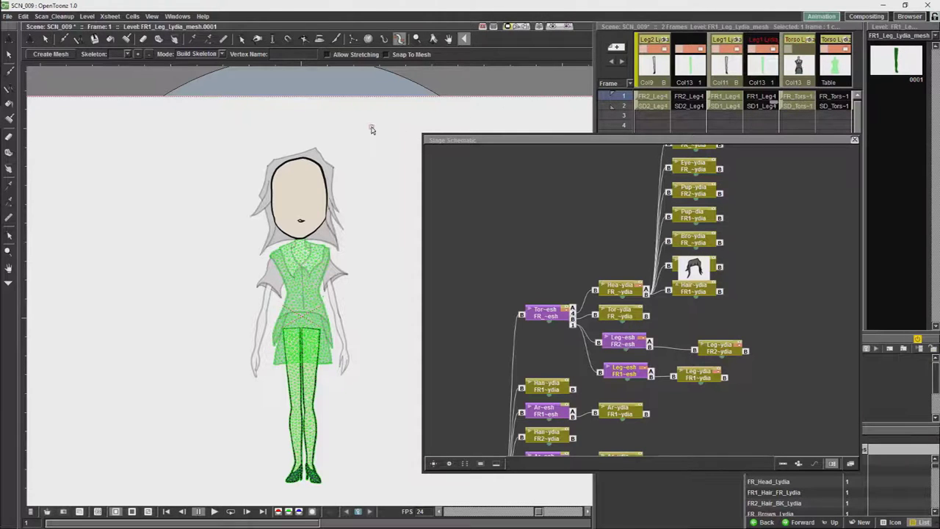
left_click(692, 48)
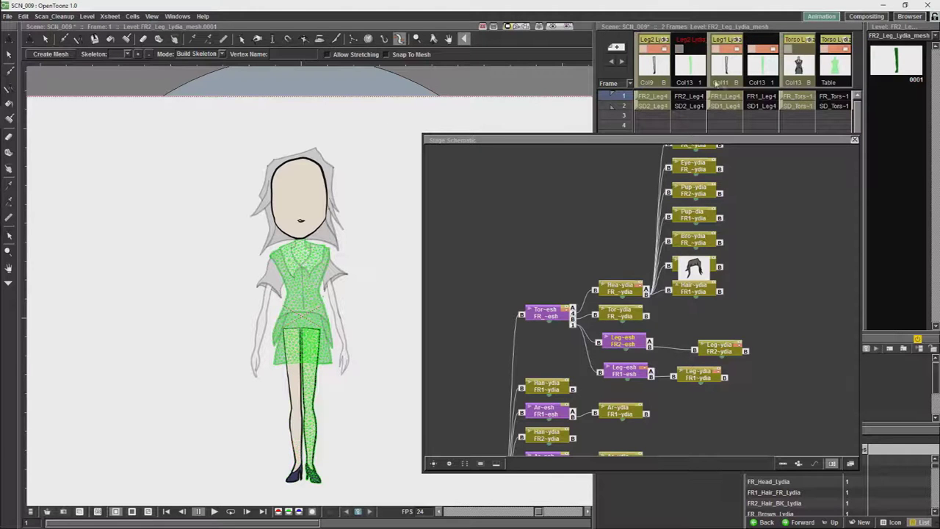
left_click(761, 105)
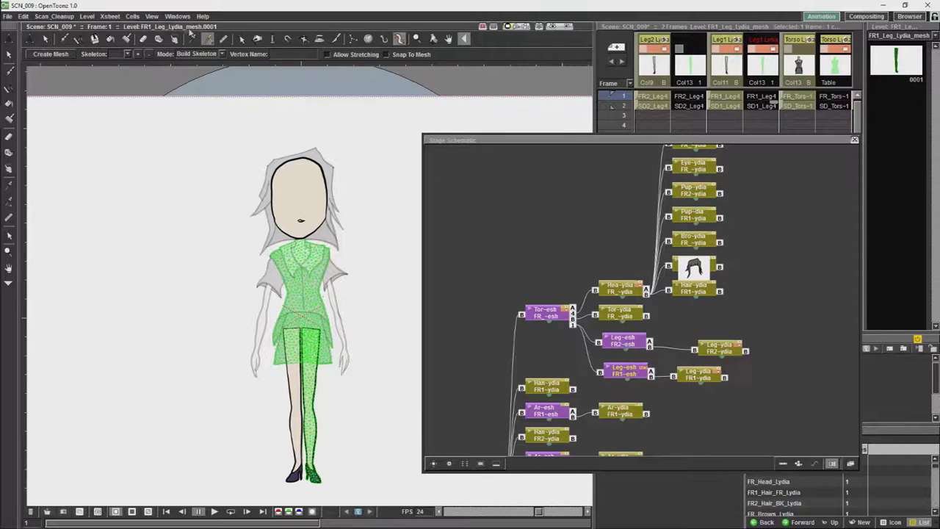
Step: Build a four-vertex skeleton on the front Leg1 mesh, with Root at the hip followed by knee, ankle and toe vertices
left_click(222, 55)
left_click(220, 55)
left_click(310, 336)
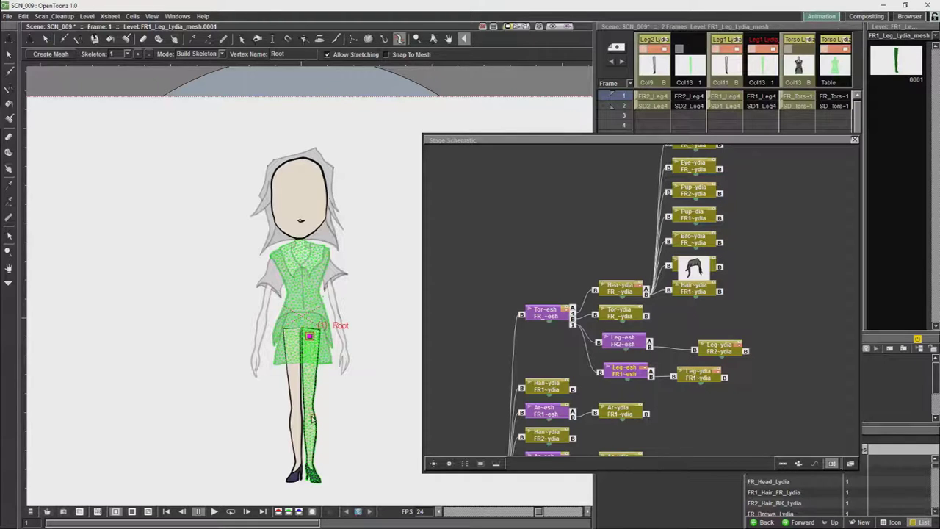
left_click(308, 464)
left_click(317, 479)
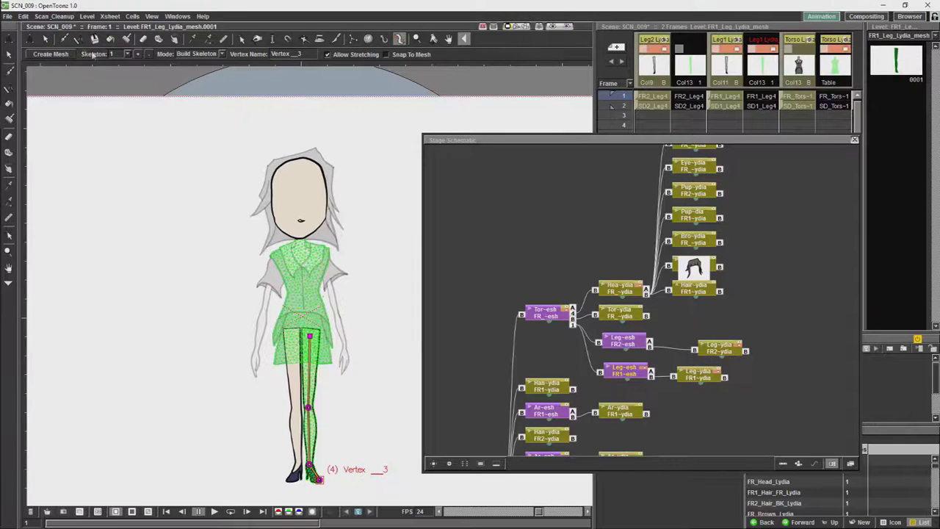
Step: Rename the knee vertex of the front Leg1 skeleton as Knee
left_click(309, 408)
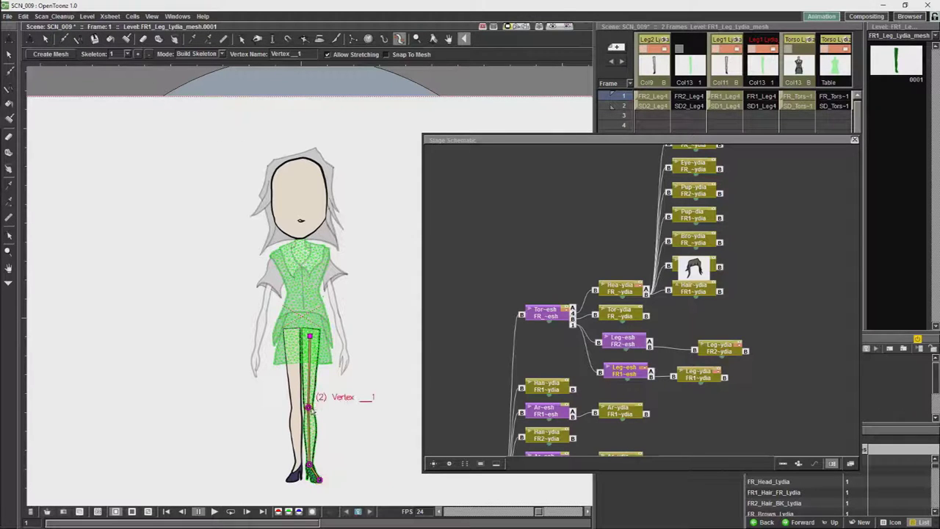
double_click(285, 54)
type("Knee")
key("Return")
Step: Rename the ankle and toe vertices of the front Leg1 skeleton as Ankle and Foot
left_click(310, 465)
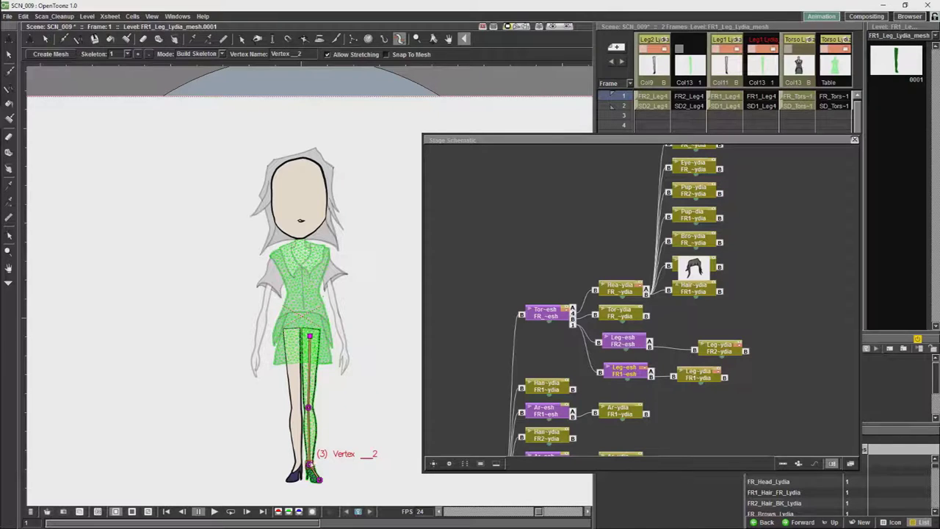
double_click(285, 54)
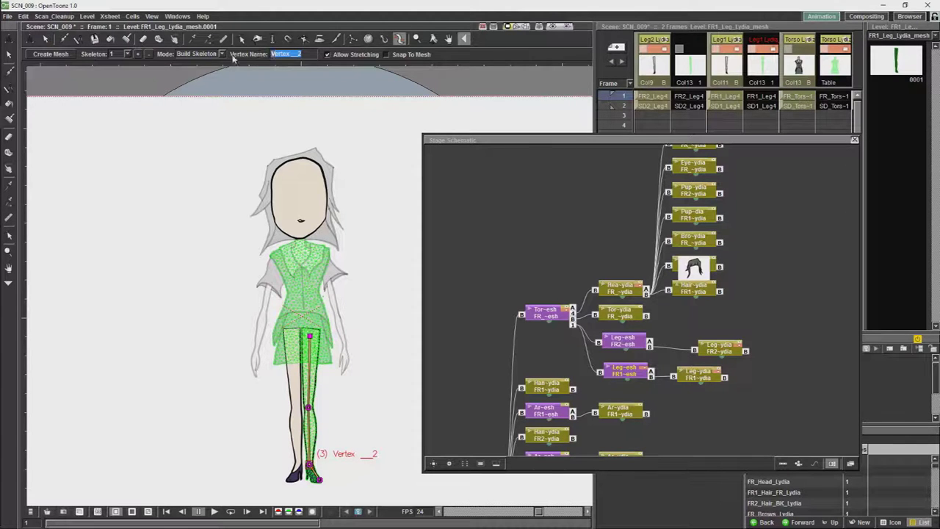
type("Ankle")
left_click(320, 479)
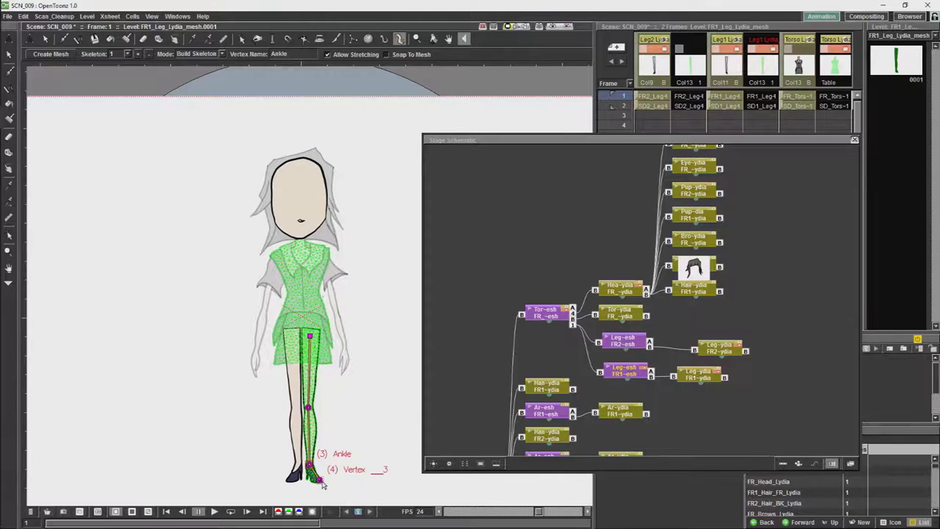
left_click_drag(321, 482, 319, 481)
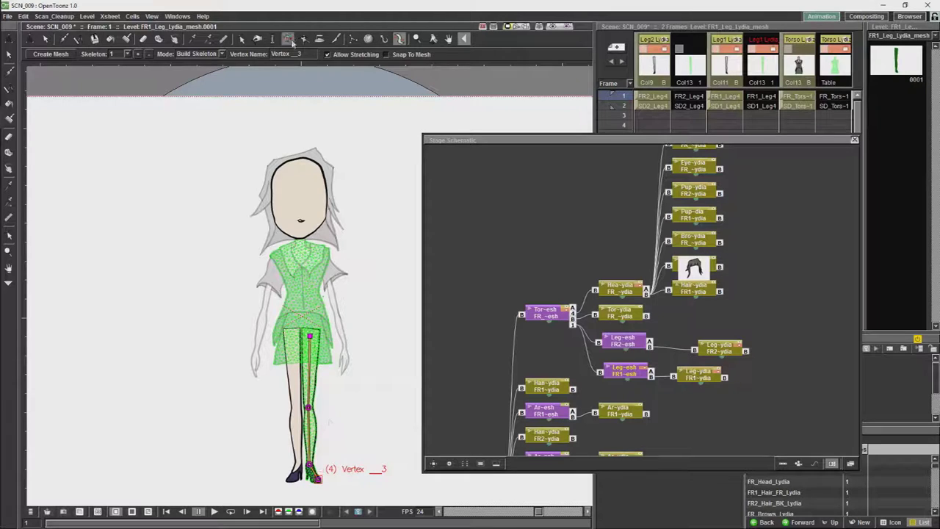
left_click_drag(300, 54, 249, 57)
type("Foot")
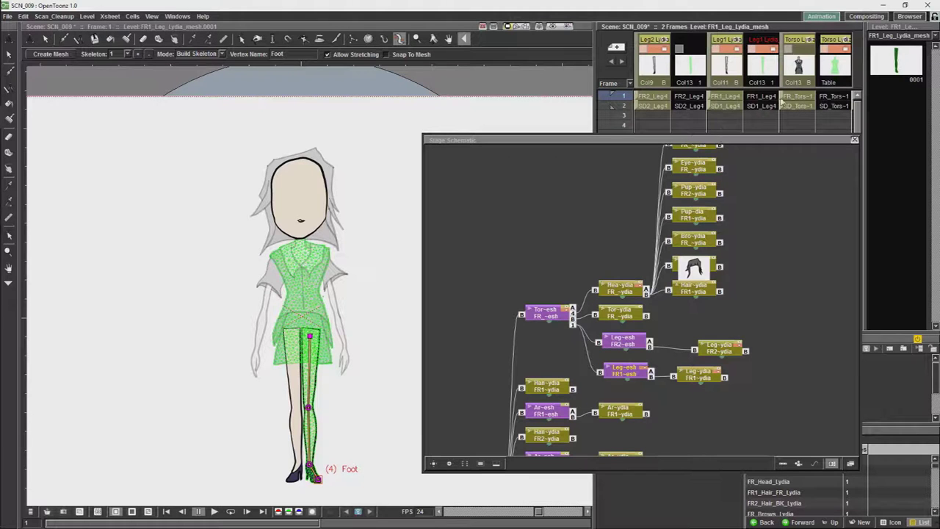
Step: Add a second skeleton to the side Leg1 mesh at frame 2, placing hip, knee, ankle and toe vertices
left_click(764, 106)
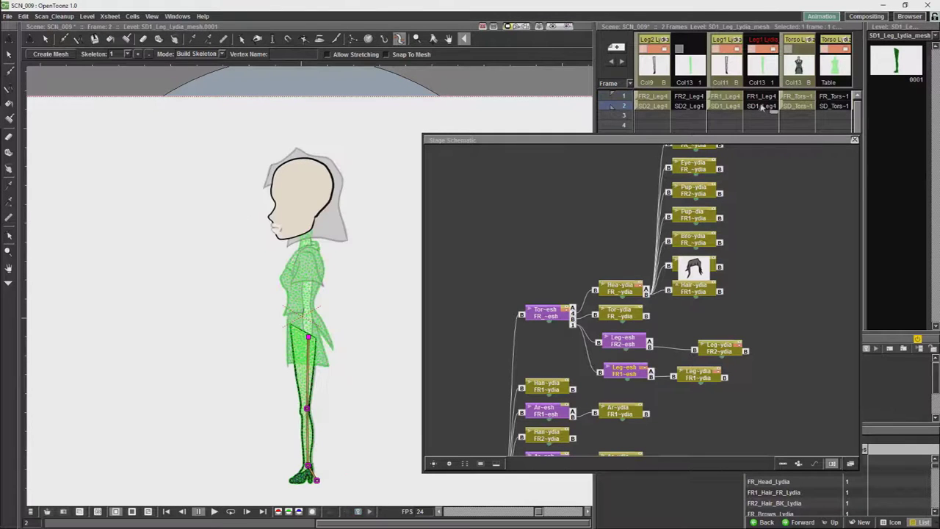
left_click(138, 54)
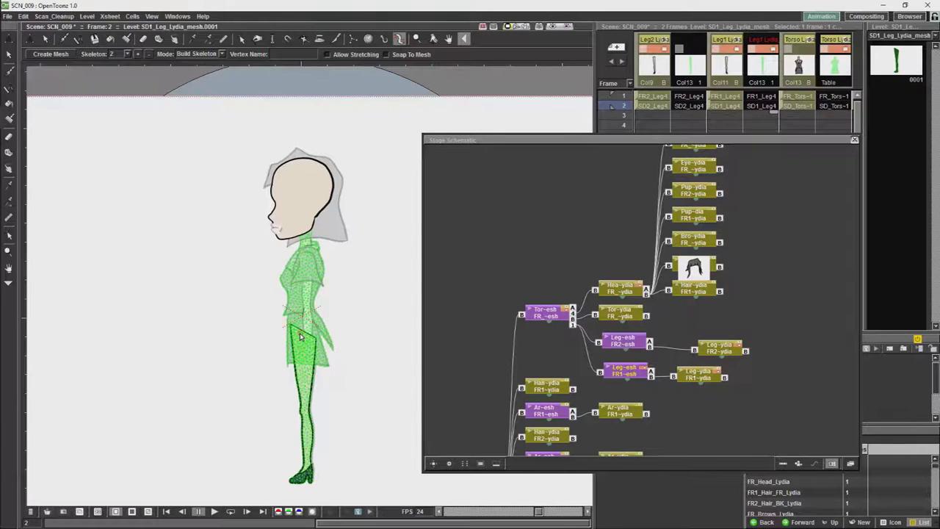
left_click(301, 335)
left_click(303, 409)
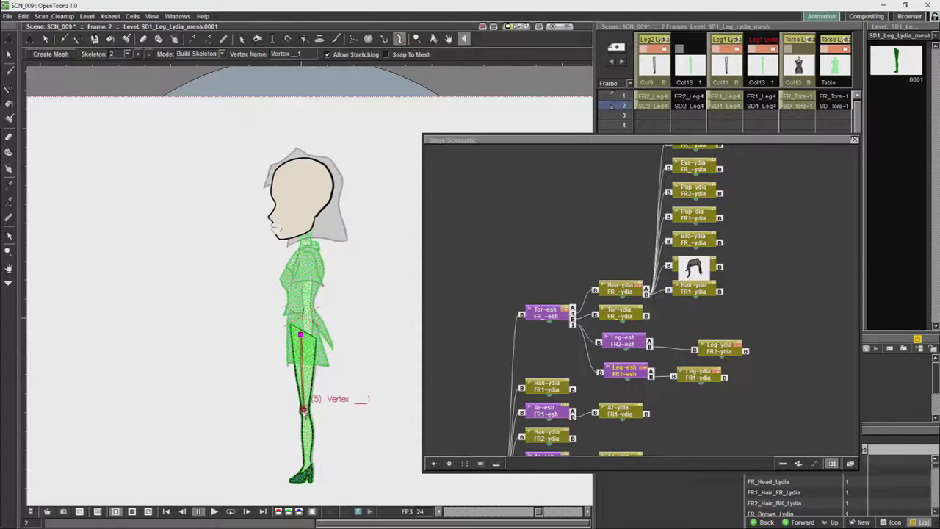
left_click(308, 468)
left_click(291, 480)
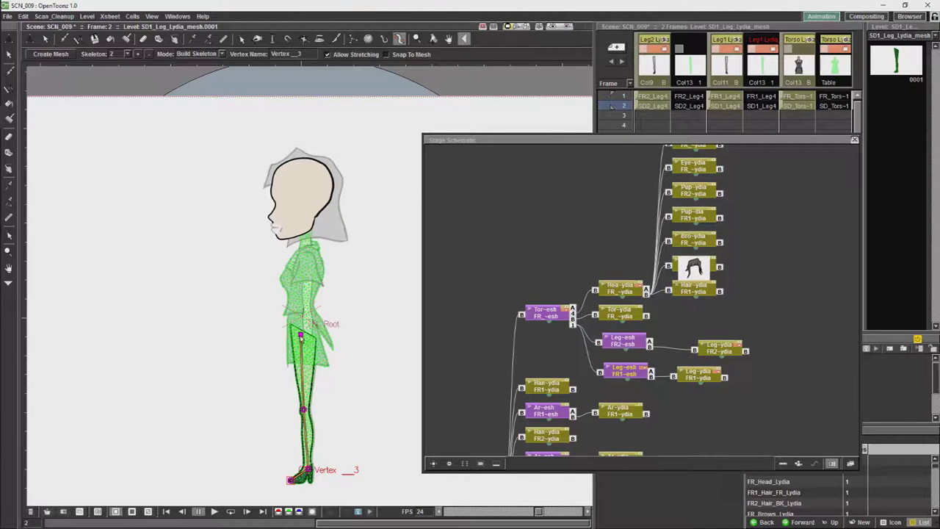
Step: Rename the knee vertex of the side Leg1 skeleton as knee
left_click(303, 410)
left_click_drag(302, 54, 258, 53)
type("K")
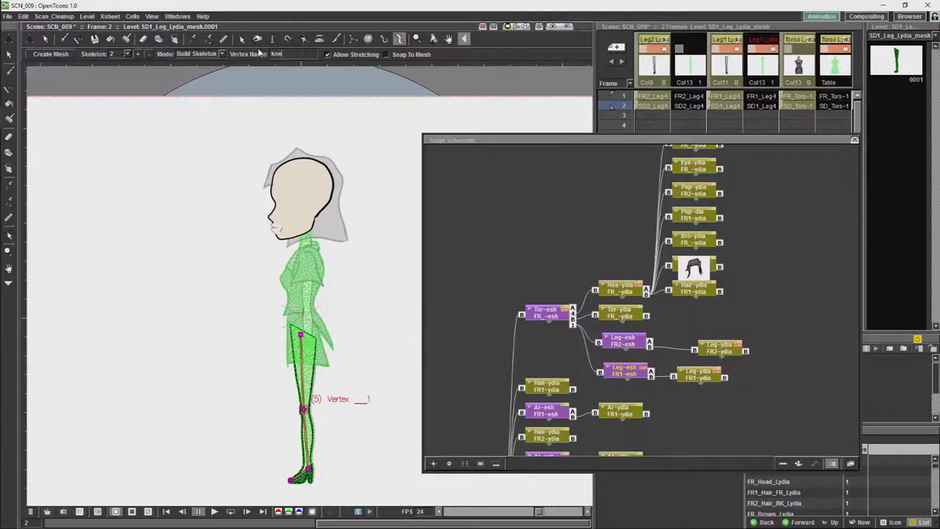
type("nee")
Step: Rename the ankle and toe vertices of the side Leg1 skeleton as Ankle and Foot, accepting the loss of associated keys
left_click(309, 471)
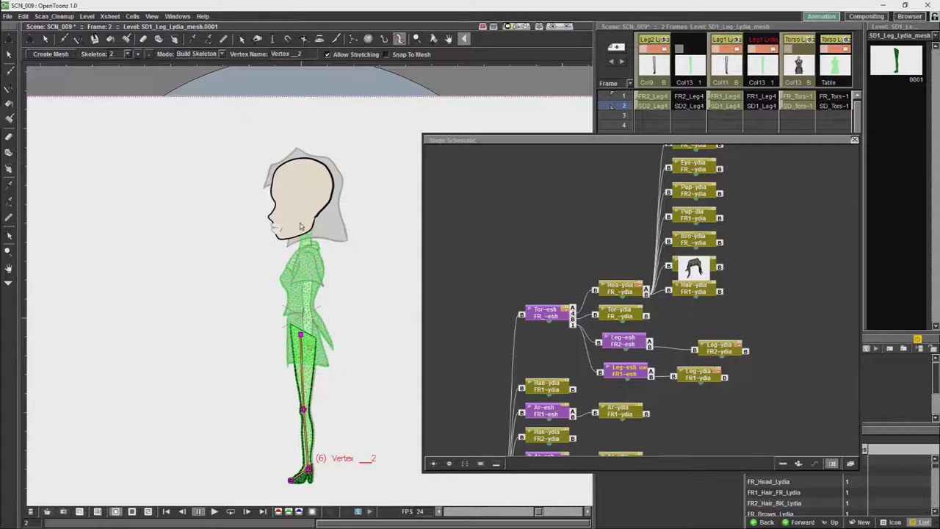
left_click_drag(301, 54, 224, 59)
type("Ankle")
key("Return")
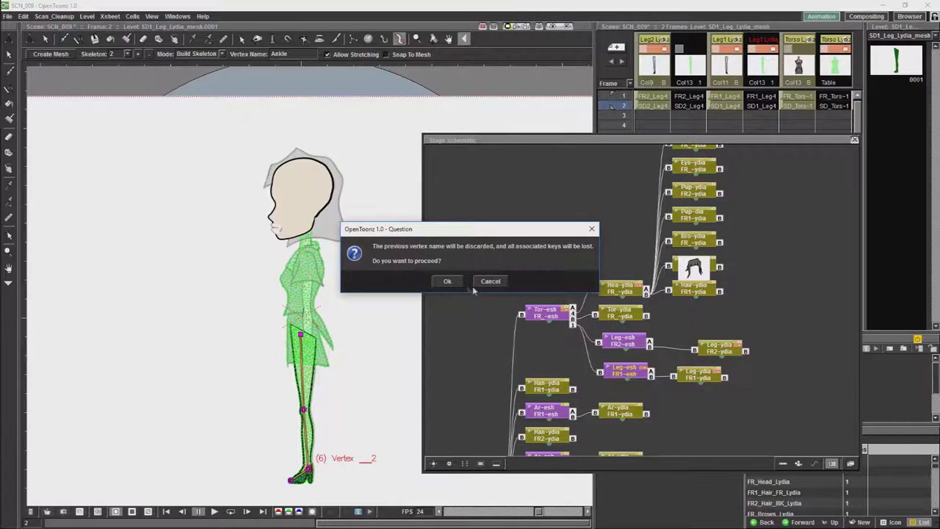
left_click(449, 284)
left_click(292, 481)
left_click(283, 54)
type("Foot")
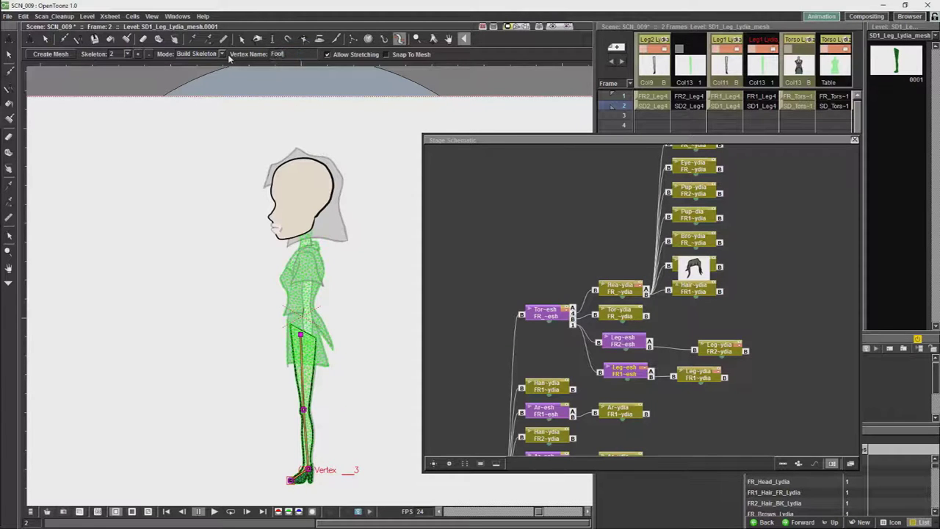
key("Return")
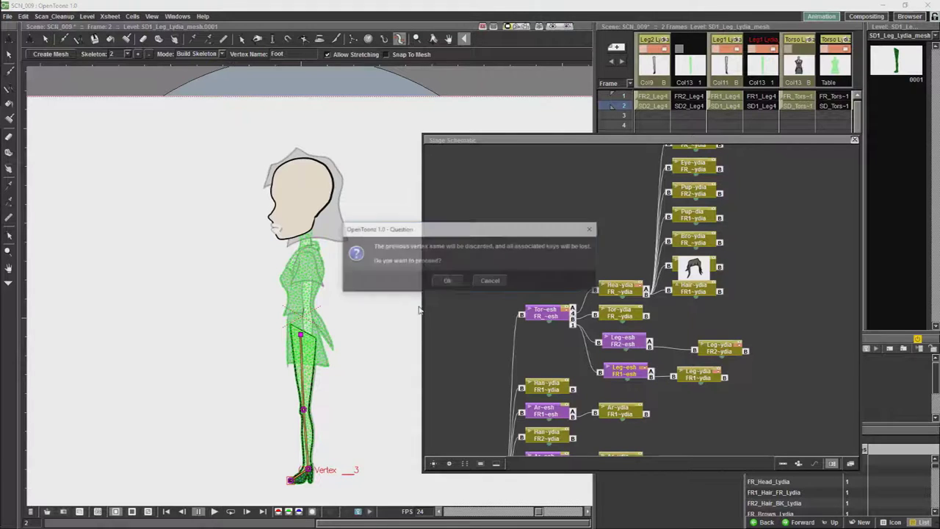
left_click(449, 281)
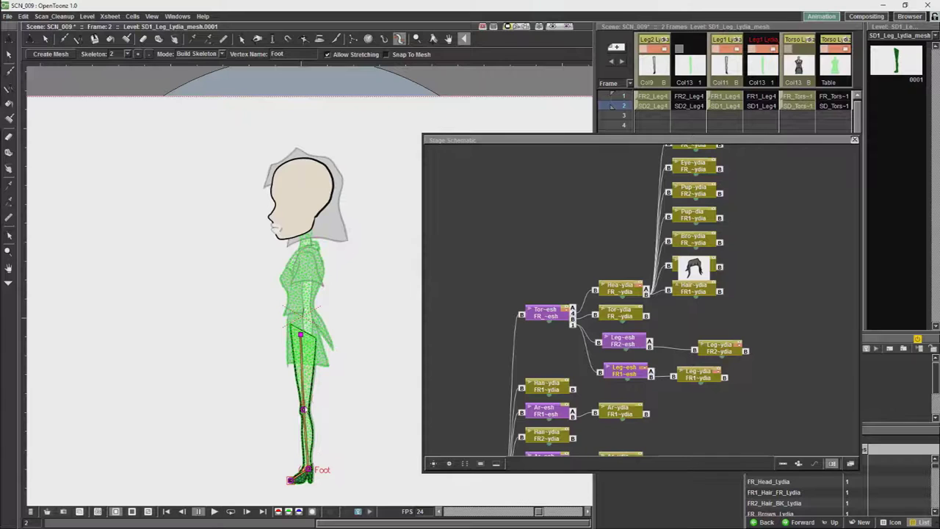
Step: Delete the knee vertex of the side Leg1 skeleton and enter Knee as the vertex name
left_click(305, 409)
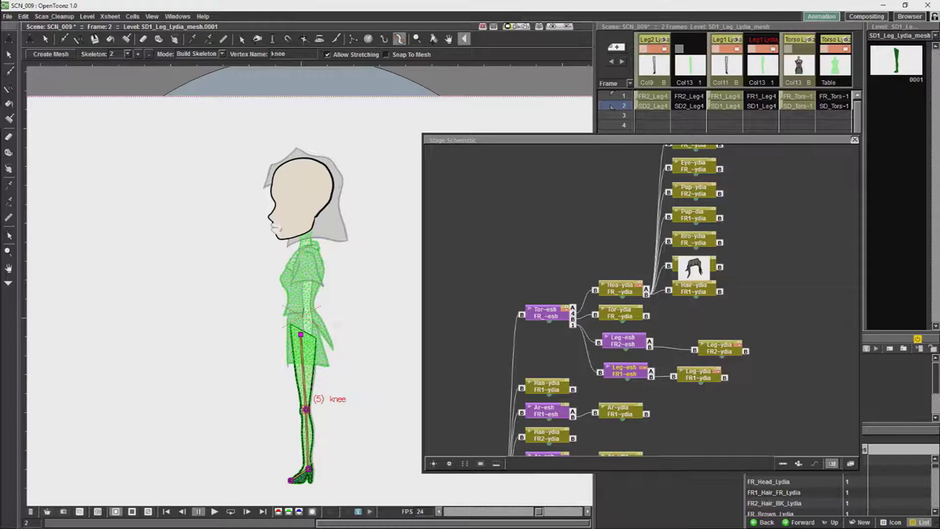
key("Delete")
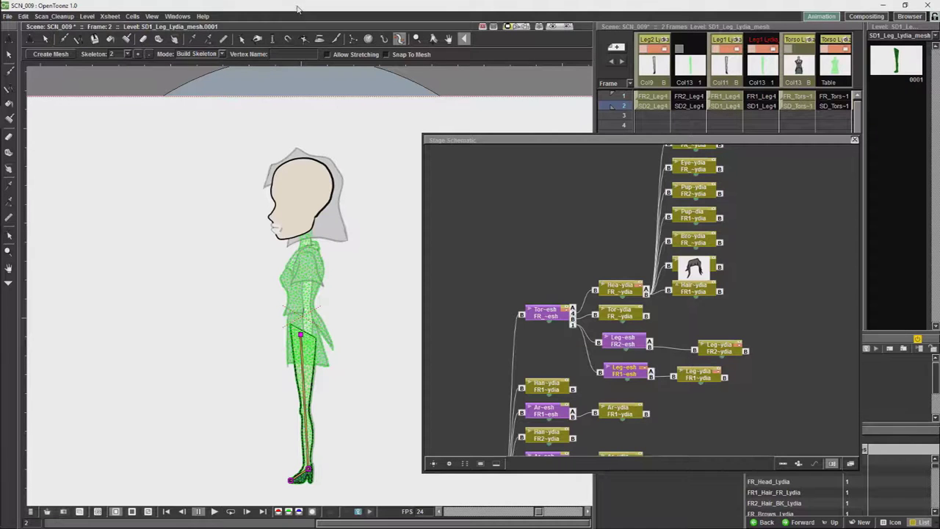
type("Knee")
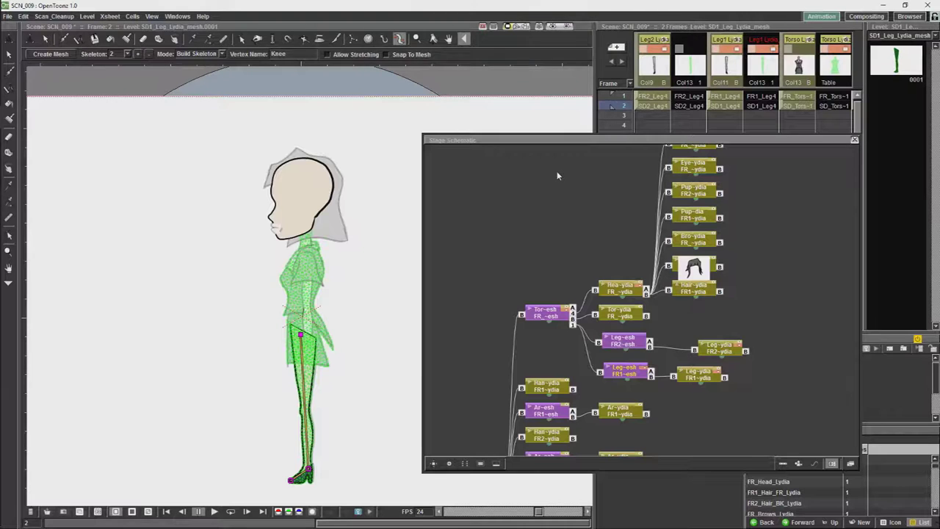
Step: Hide the Leg1 mesh, show the Leg2 mesh and return to the front view at frame 1
left_click(753, 47)
left_click(690, 49)
left_click(611, 97)
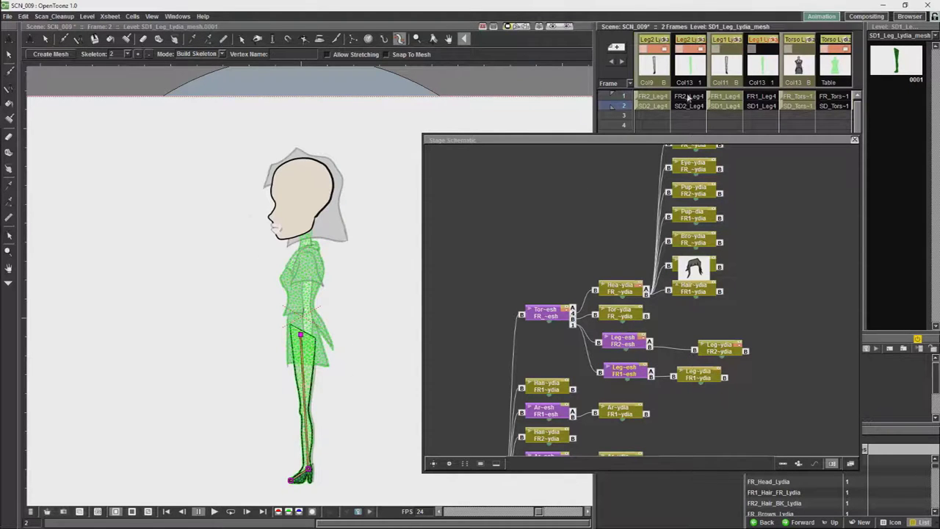
Step: Build a four-vertex skeleton on the front Leg2 mesh with the Plastic tool, running from hip through knee and ankle to toe
left_click(295, 406)
left_click(299, 465)
left_click(288, 478)
key("a")
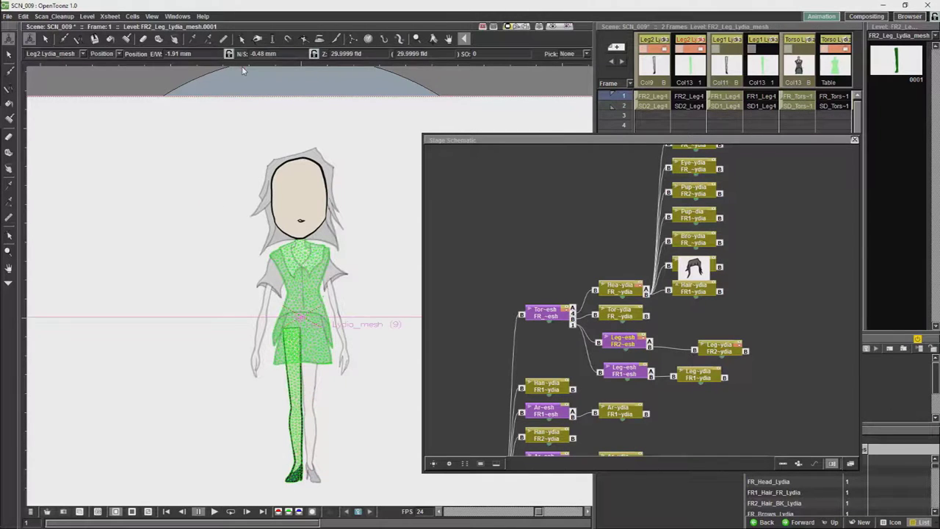
left_click(682, 98)
key("k")
Step: Rename the knee vertex of the front Leg2 skeleton as Knee
left_click(296, 410)
left_click(276, 54)
type("Knee")
Step: Rename the ankle and toe vertices of the front Leg2 skeleton as Ankle and Foot
left_click(298, 464)
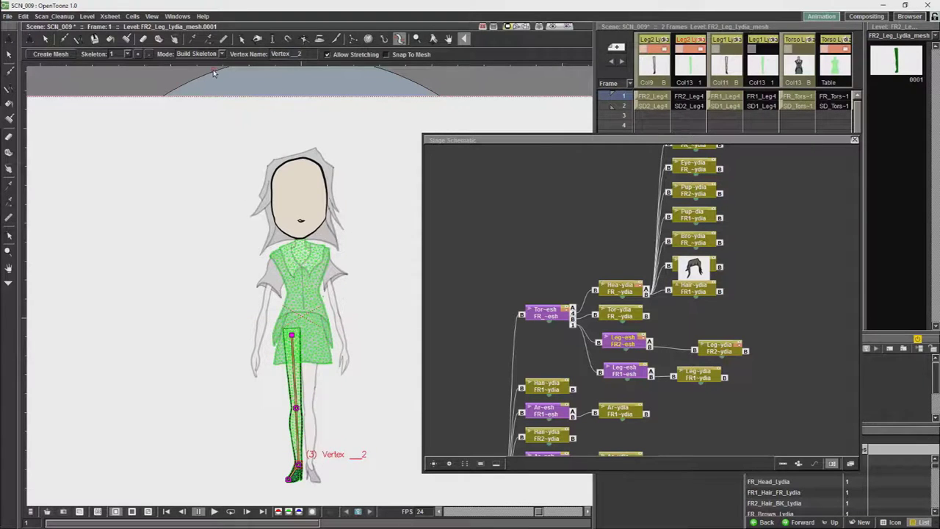
key("b")
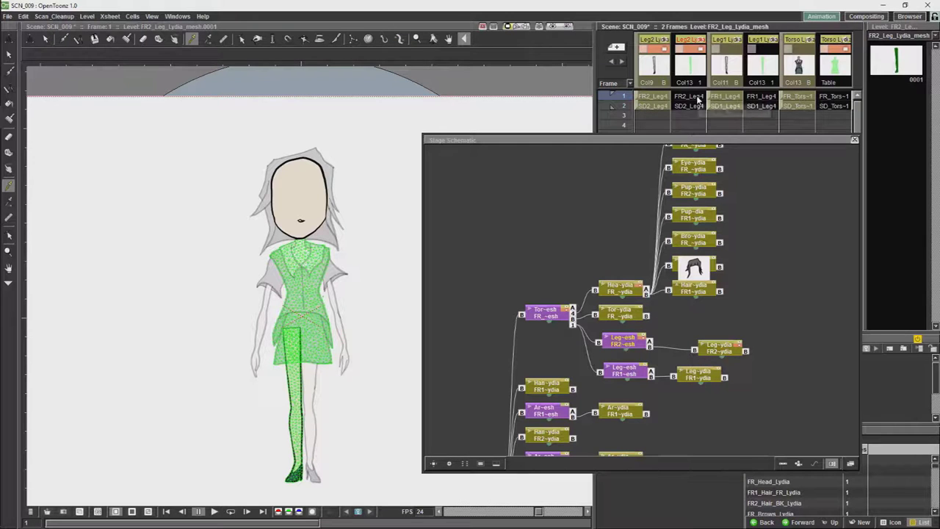
key("x")
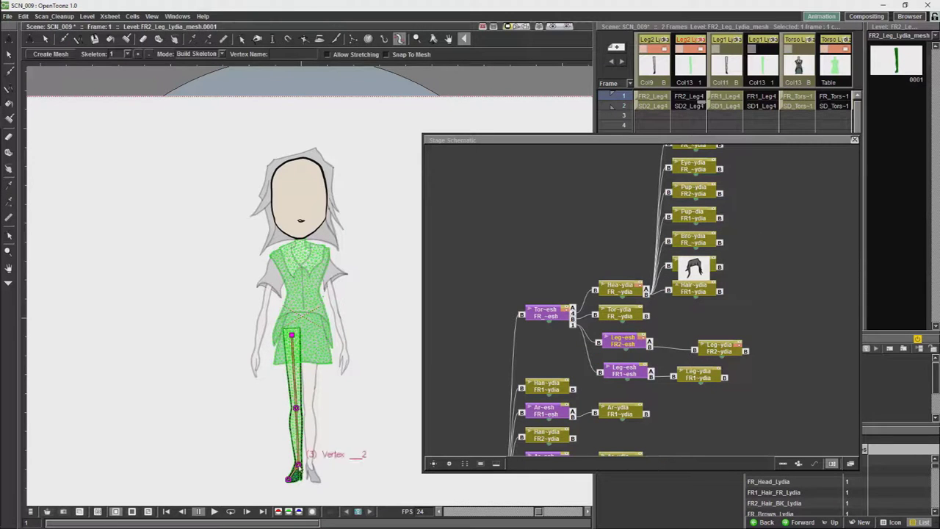
triple_click(283, 54)
type("Ankle")
key("Return")
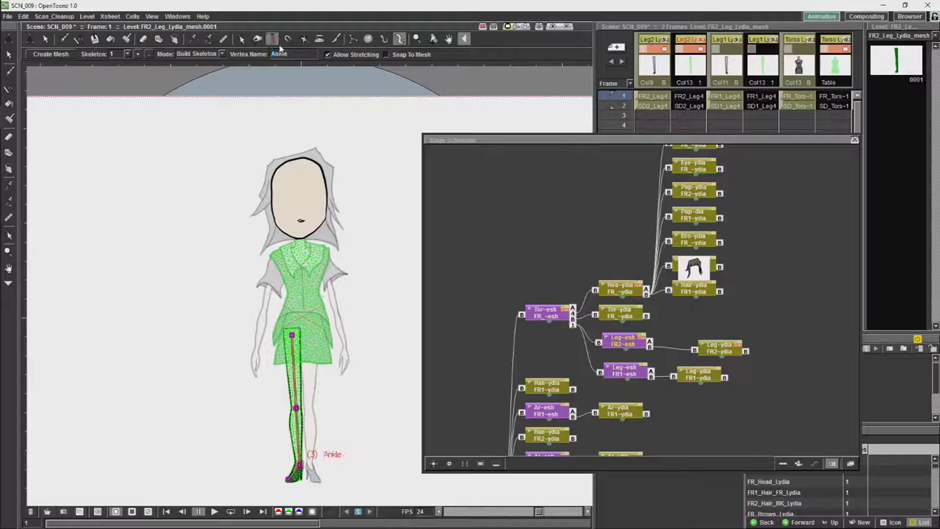
left_click(289, 479)
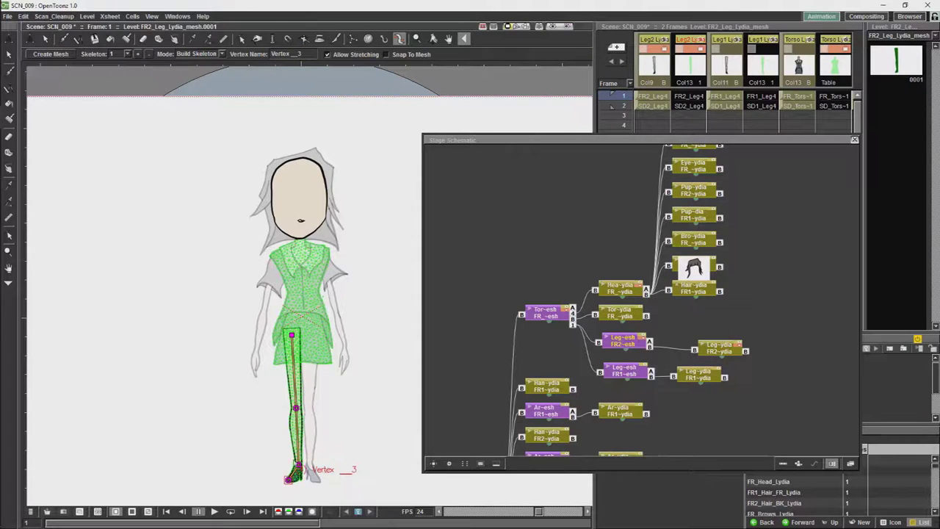
type("Foot")
key("Return")
Step: Add a second skeleton to the side Leg2 mesh at frame 2, with vertices at the hip, knee, ankle and toe
key("period")
left_click(137, 53)
left_click(301, 341)
left_click(303, 409)
left_click(307, 468)
left_click(290, 481)
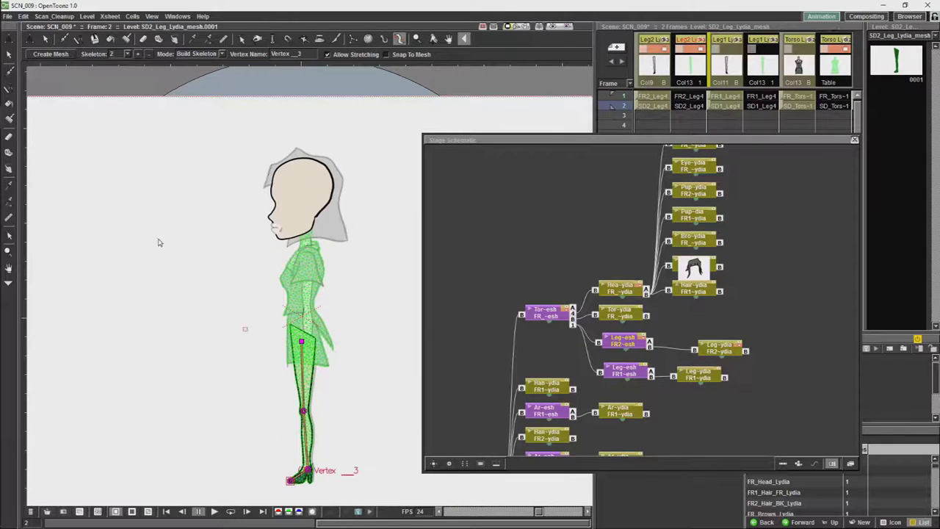
Step: Rename the knee vertex of the side Leg2 skeleton as Knee, accepting the loss of associated keys
left_click(303, 410)
triple_click(286, 53)
type("Knee")
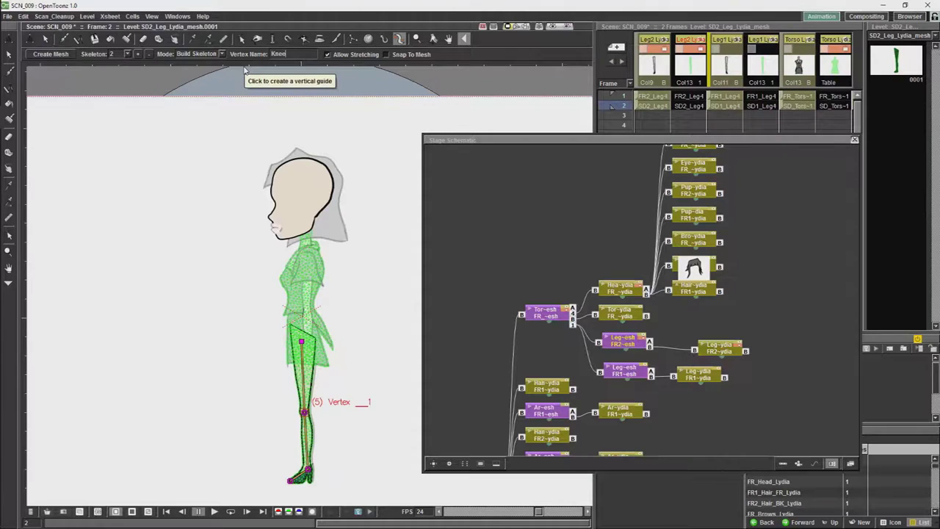
left_click(307, 469)
left_click(455, 279)
Step: Rename the ankle and toe vertices of the side Leg2 skeleton as Ankle and Foot
triple_click(285, 53)
type("Ankle")
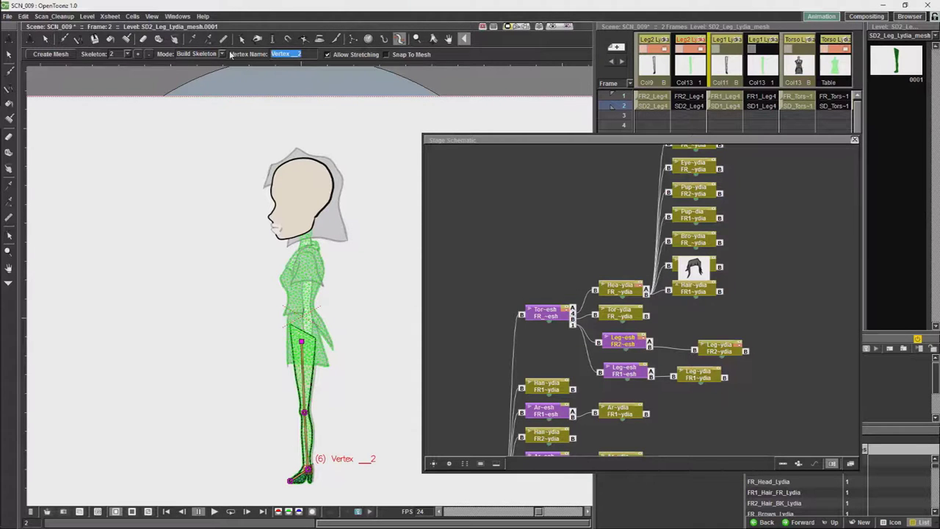
left_click(290, 480)
triple_click(279, 53)
type("Foot")
key("Return")
left_click(447, 279)
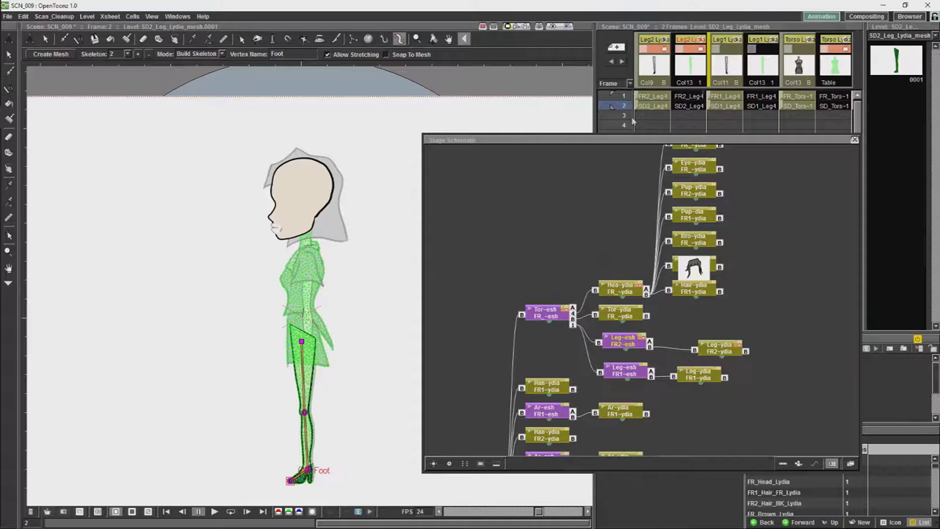
Step: Position the Leg1 mesh in the side view at 0 mm E/W, -0.48 mm N/S with the Animate tool
key("a")
left_click(302, 336)
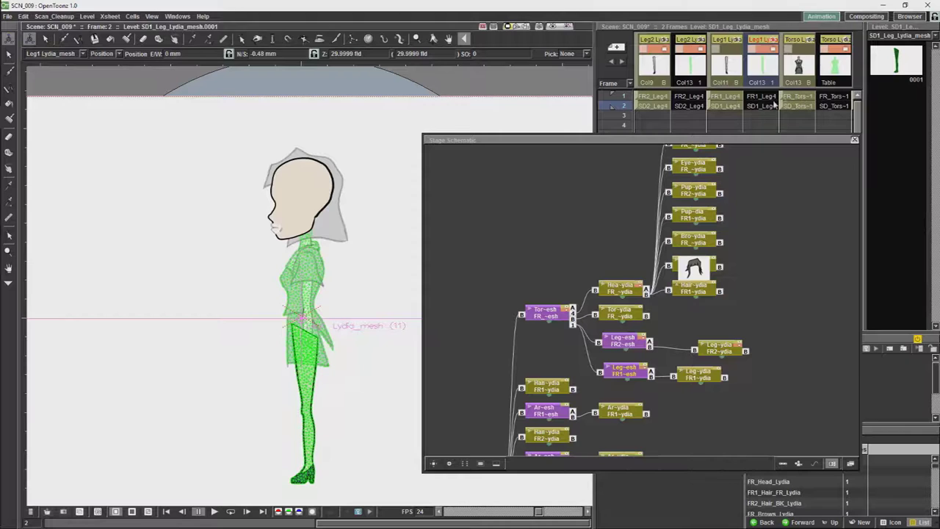
Step: Select the side-view Arm1 mesh at frame 2
left_click(712, 107)
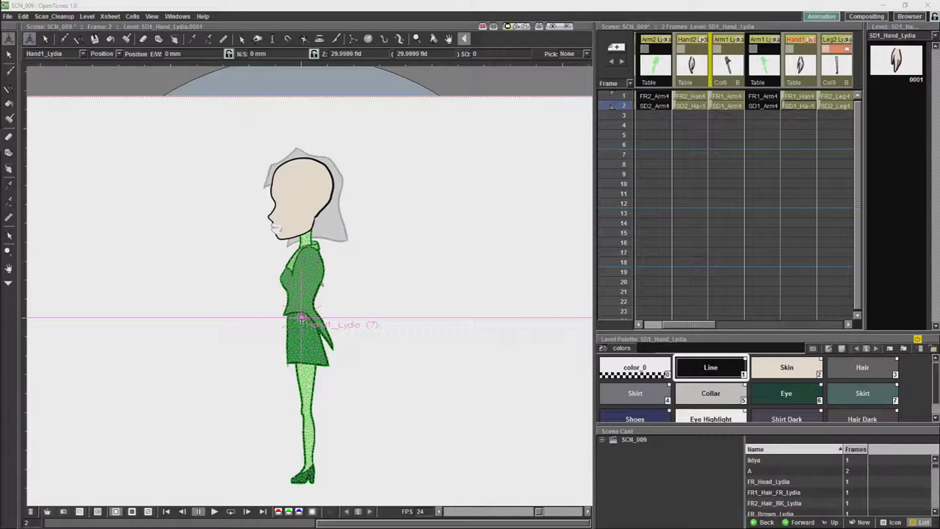
left_click_drag(708, 328, 801, 150)
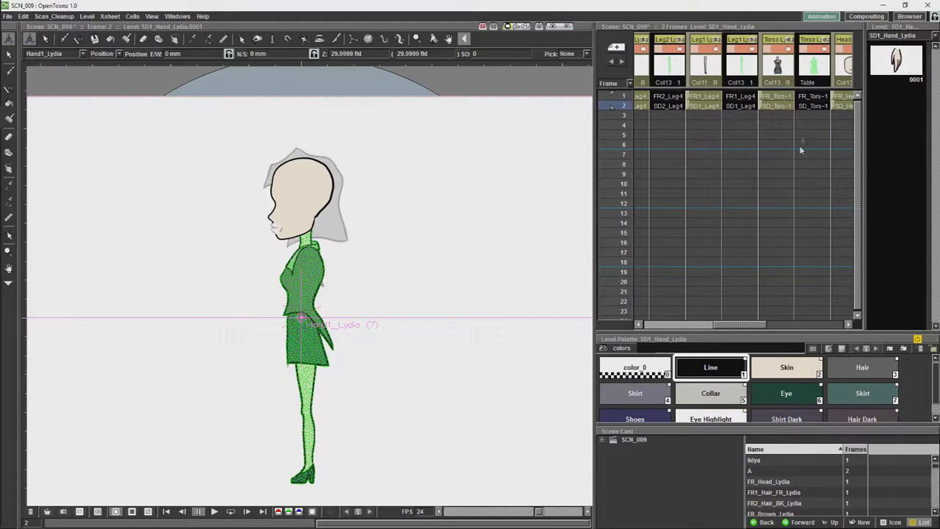
left_click(779, 97)
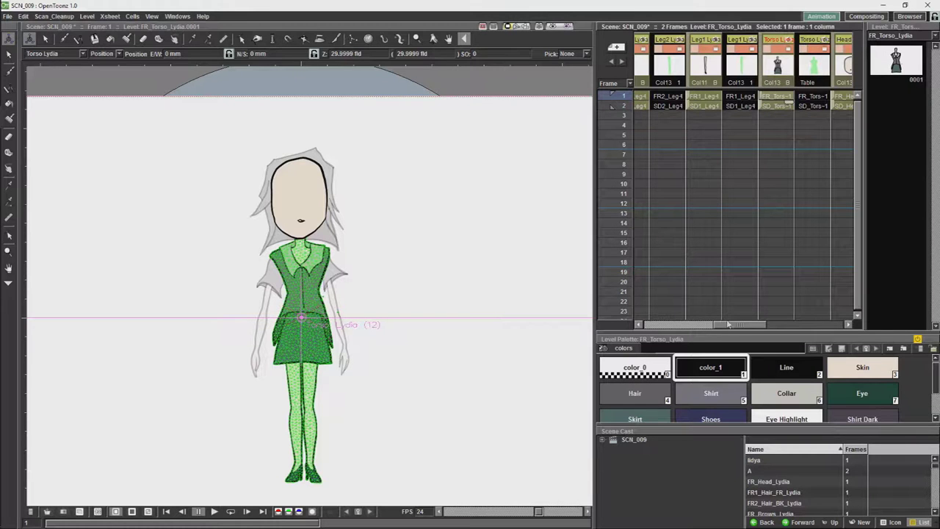
left_click_drag(735, 330, 660, 332)
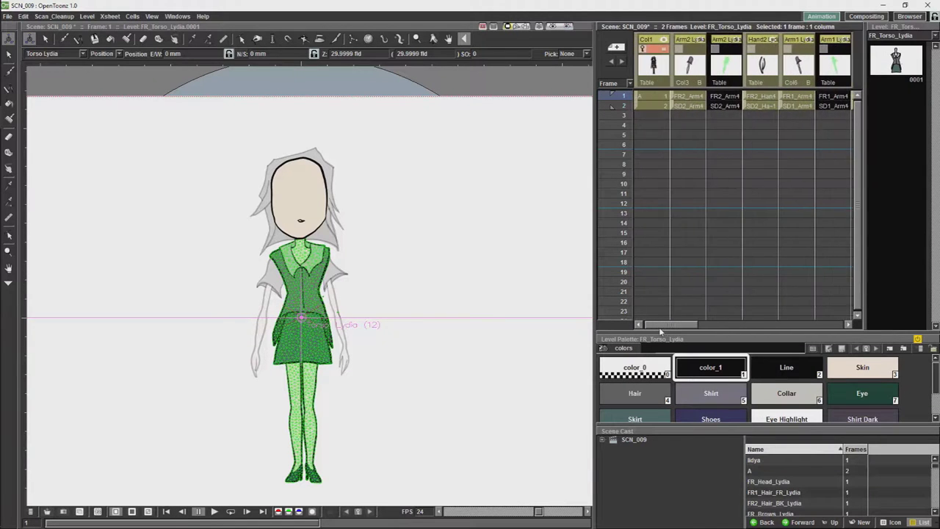
left_click(826, 105)
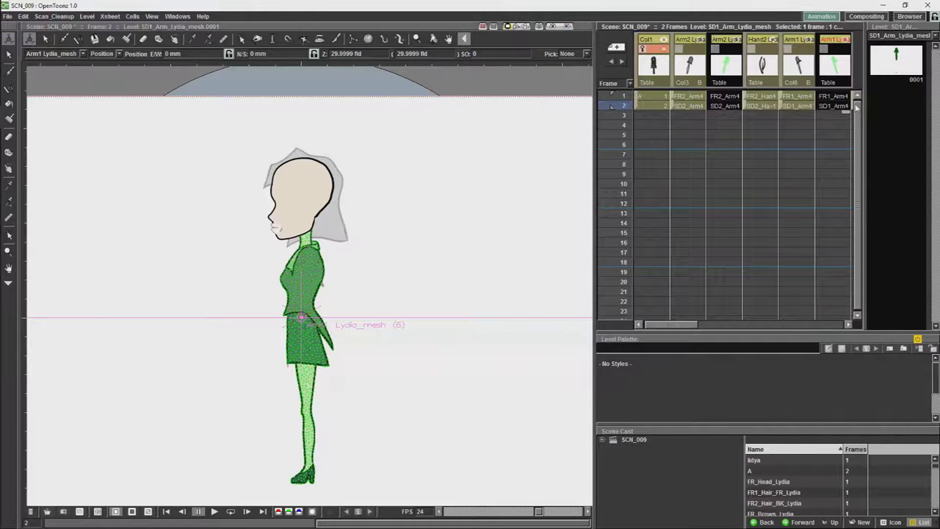
Step: Set the Arm1 mesh's stacking order (SO) to 0 at frame 1 and to 1 at frame 2
left_click(822, 97)
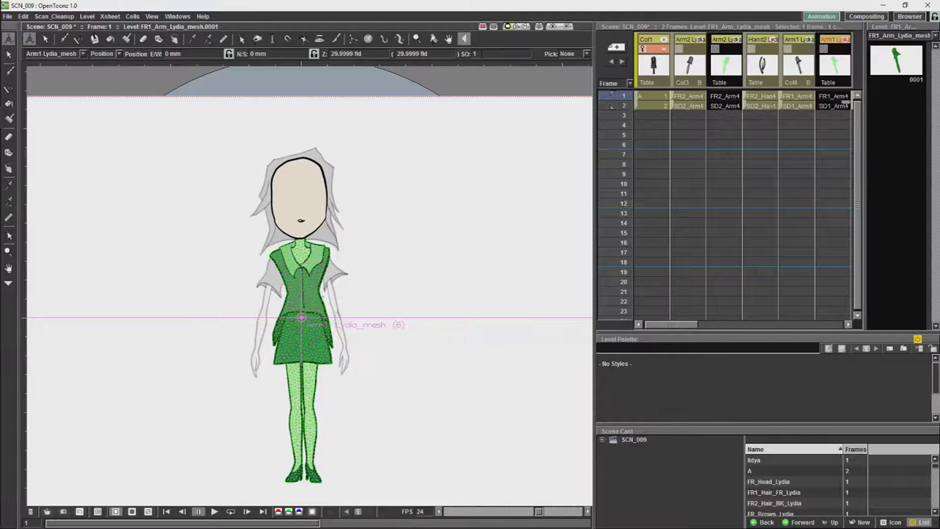
left_click(825, 106)
left_click(826, 96)
left_click(826, 105)
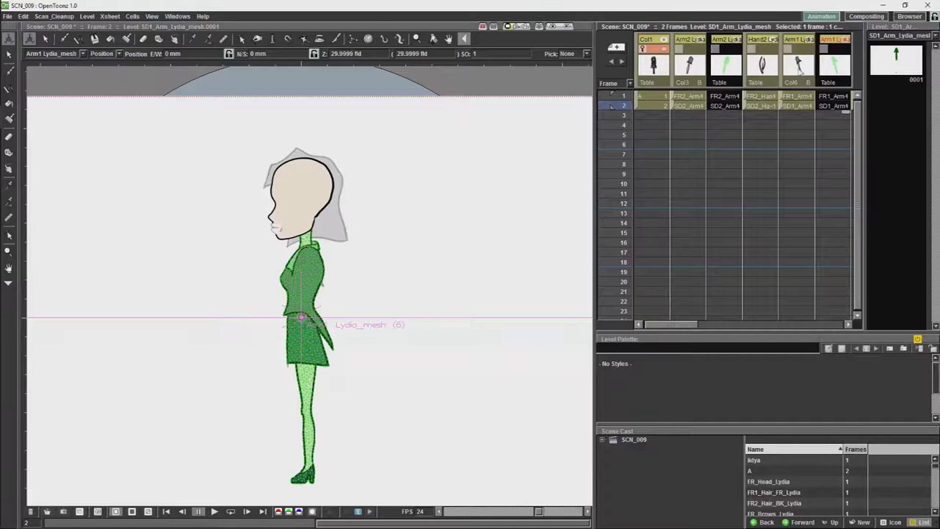
Step: Make the Arm1 drawing and mesh columns visible, checking the arm in the front view at frame 1 and side view at frame 2
left_click(798, 59)
left_click(837, 57)
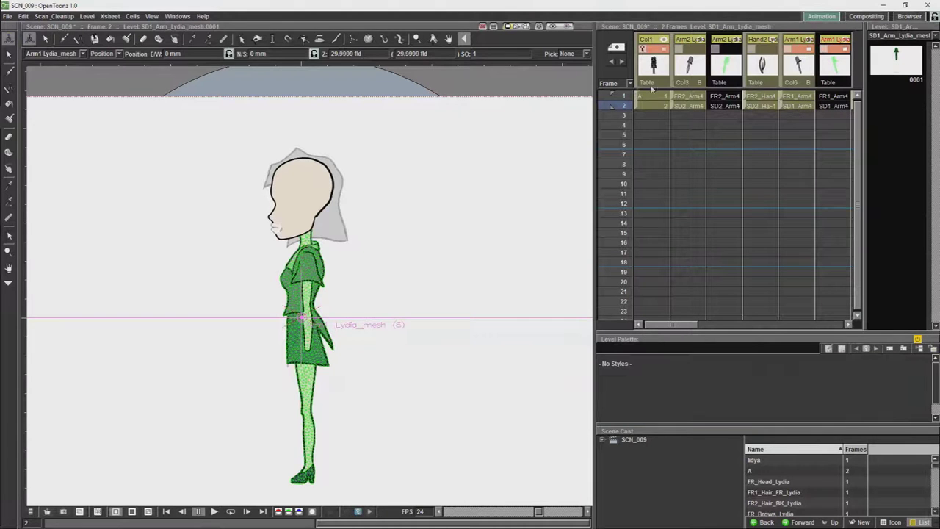
left_click(834, 98)
left_click(834, 107)
left_click(834, 97)
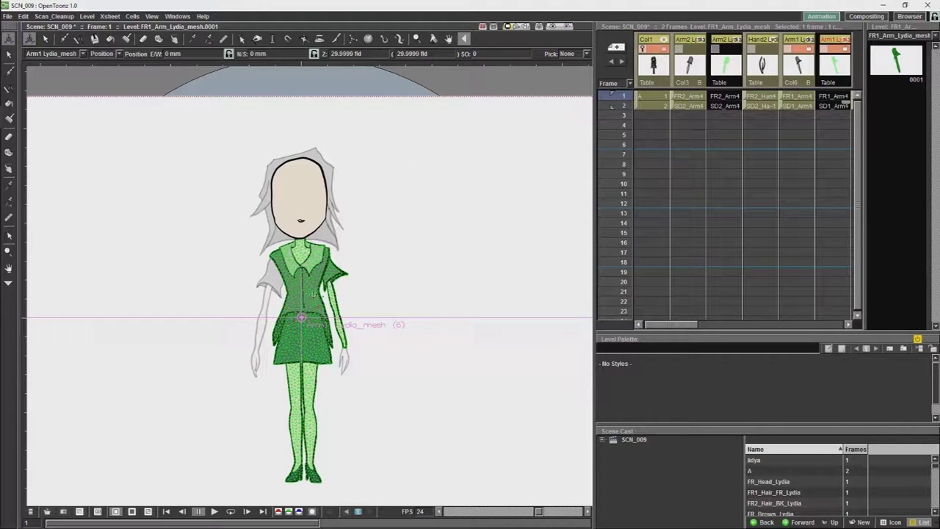
left_click(834, 107)
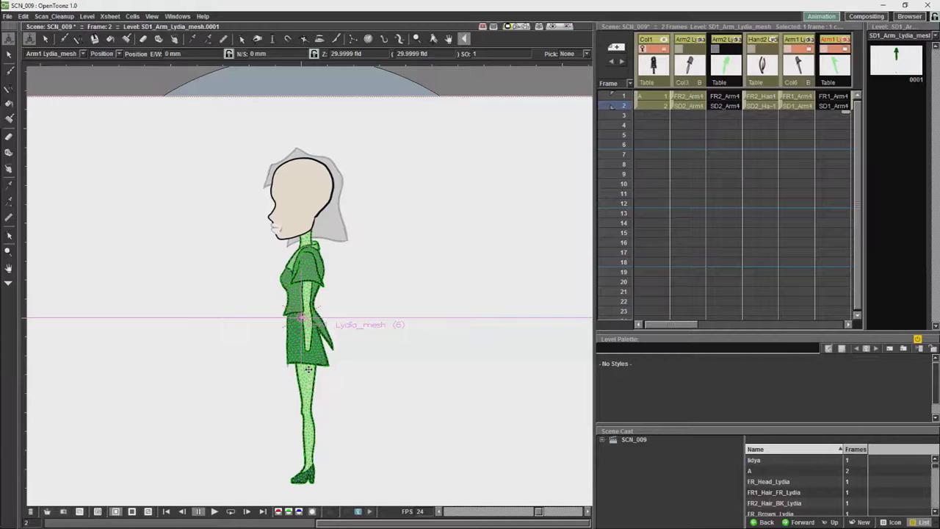
Step: Make the Hand1 column visible and set its stacking order (SO) to 1, checking the hand in both frames
left_click_drag(682, 326, 700, 326)
left_click(792, 59)
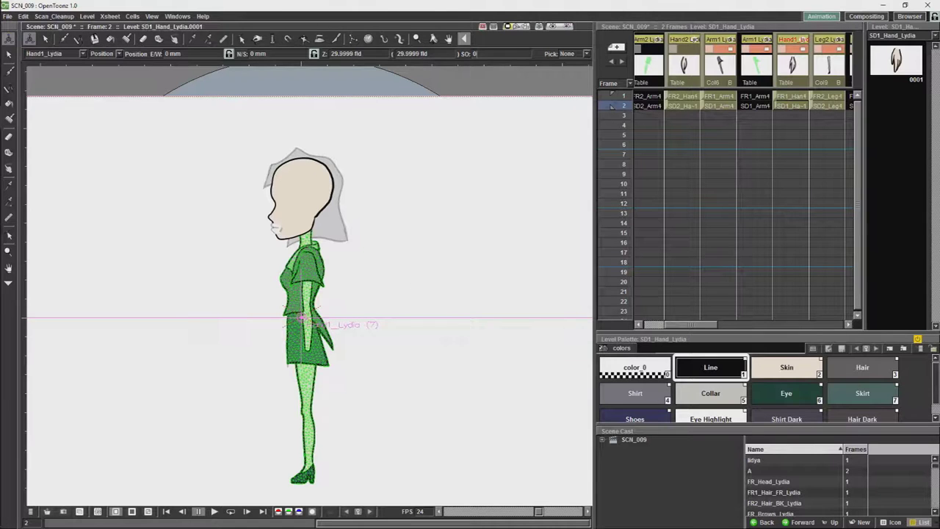
type("1")
key("Return")
left_click(786, 98)
left_click(785, 108)
left_click(785, 98)
left_click(783, 109, "shift")
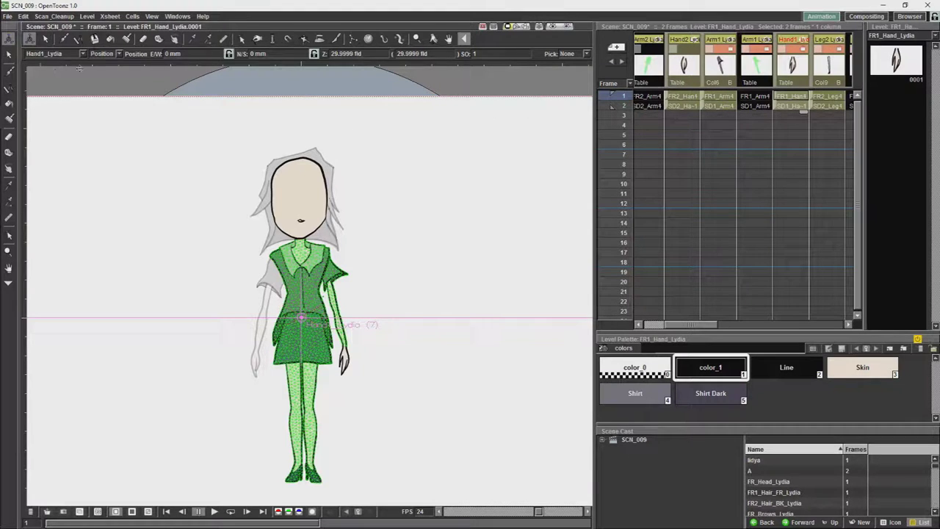
Step: Build a four-vertex skeleton on the front-view Arm1 mesh with the Plastic tool, running from shoulder through elbow and wrist to fingertips
left_click(399, 41)
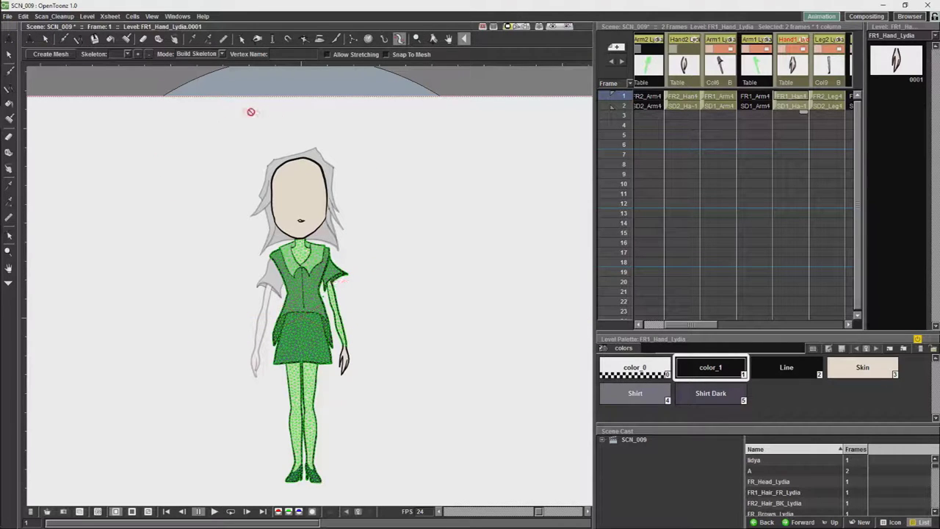
left_click(212, 56)
left_click(198, 77)
left_click(755, 96)
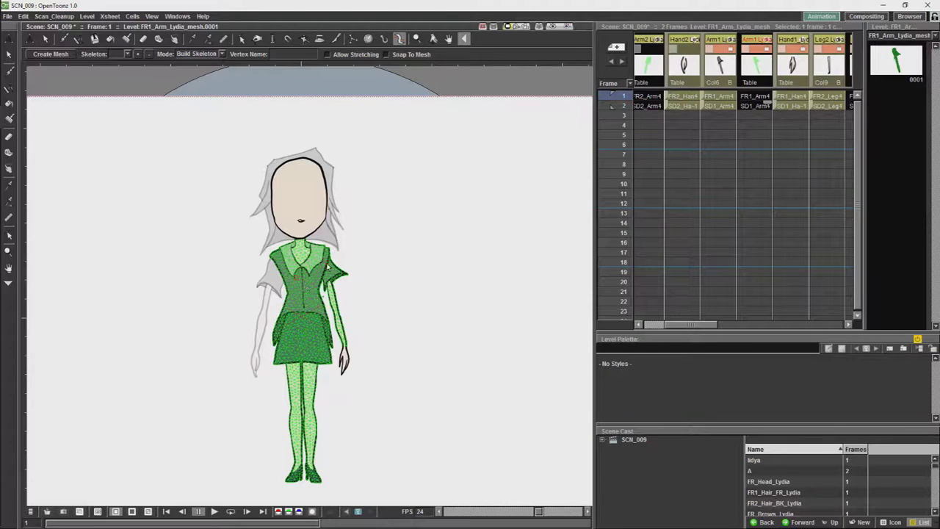
left_click_drag(700, 327, 722, 329)
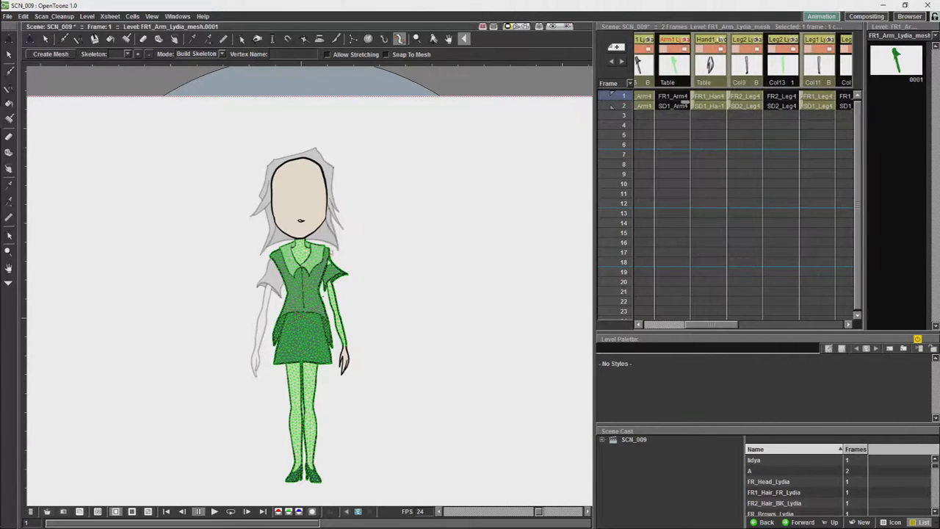
left_click(324, 259)
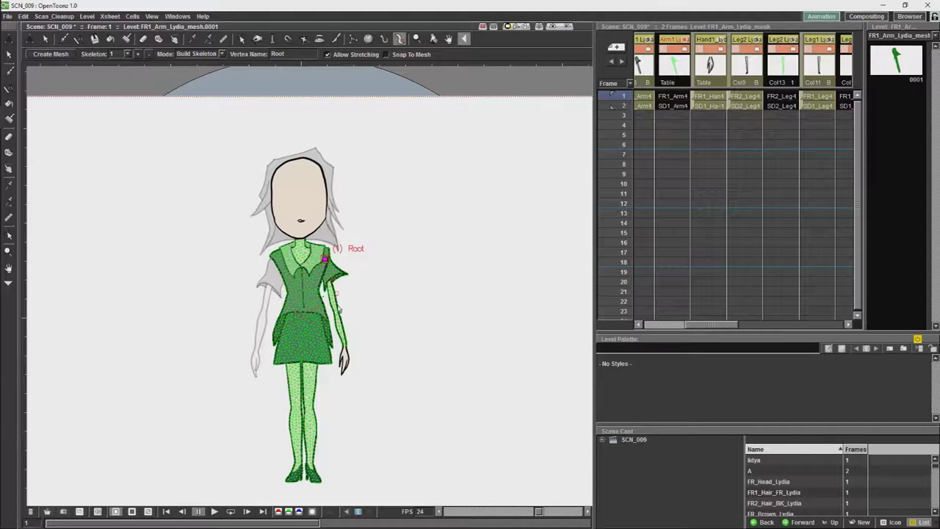
left_click(337, 310)
left_click(344, 344)
left_click(342, 371)
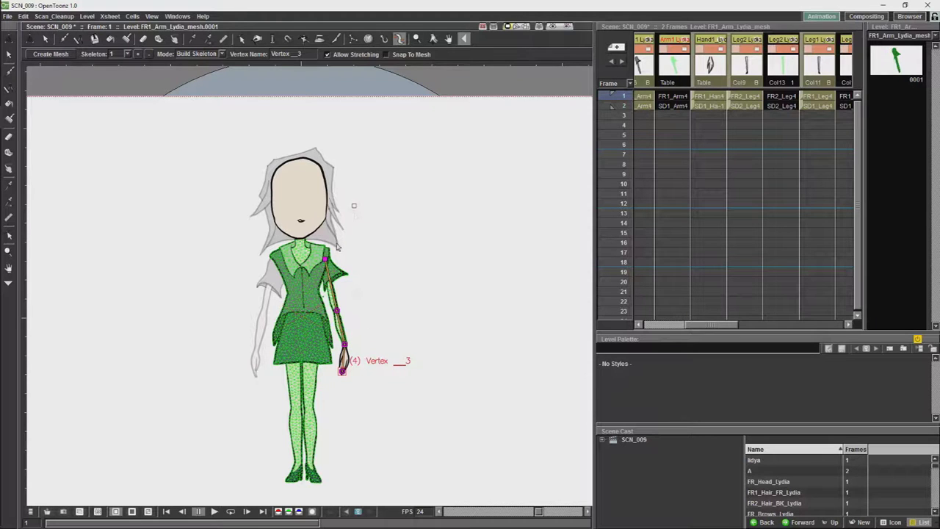
Step: Rename the elbow vertex of the front Arm1 skeleton as Elbow
left_click(337, 311)
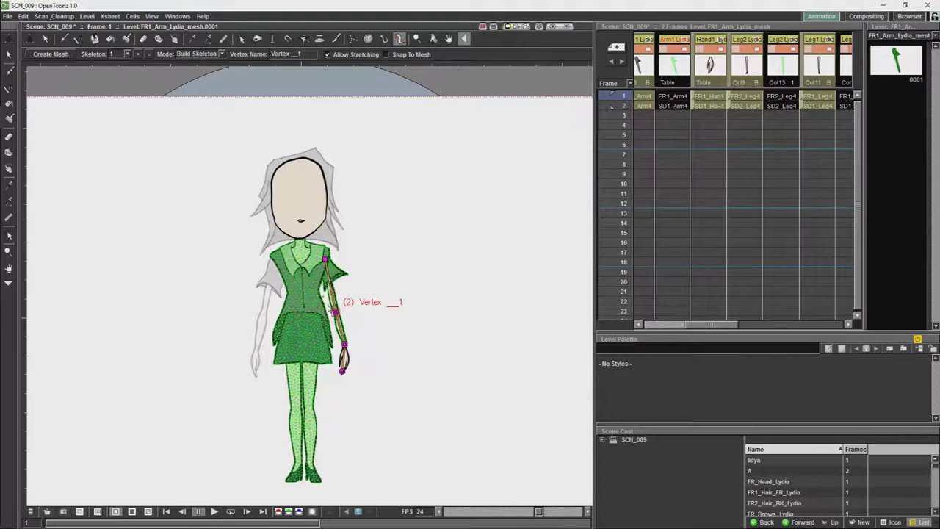
left_click_drag(302, 53, 271, 54)
type("Elbow")
key("Return")
Step: Rename the wrist and fingertip vertices of the front Arm1 skeleton as Wrist and Hand
left_click(345, 345)
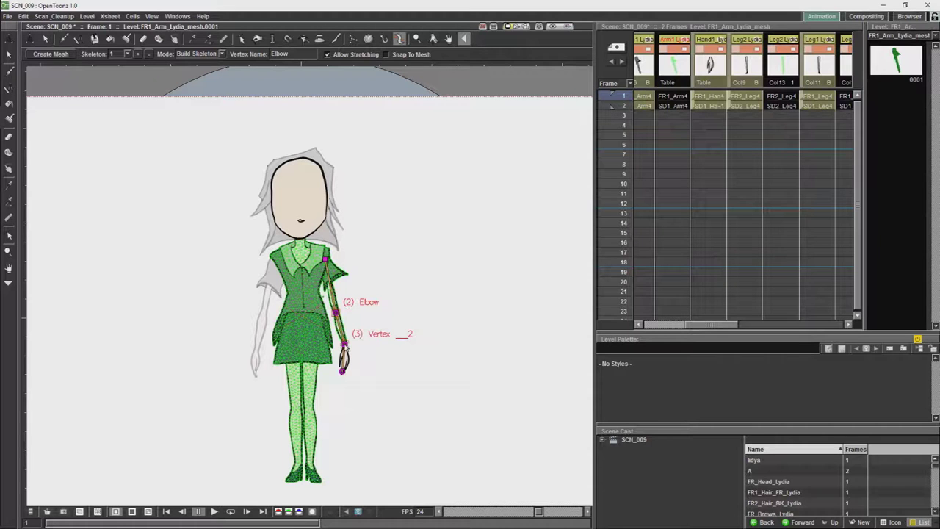
left_click(298, 53)
type("Wrist")
key("Return")
left_click(342, 371)
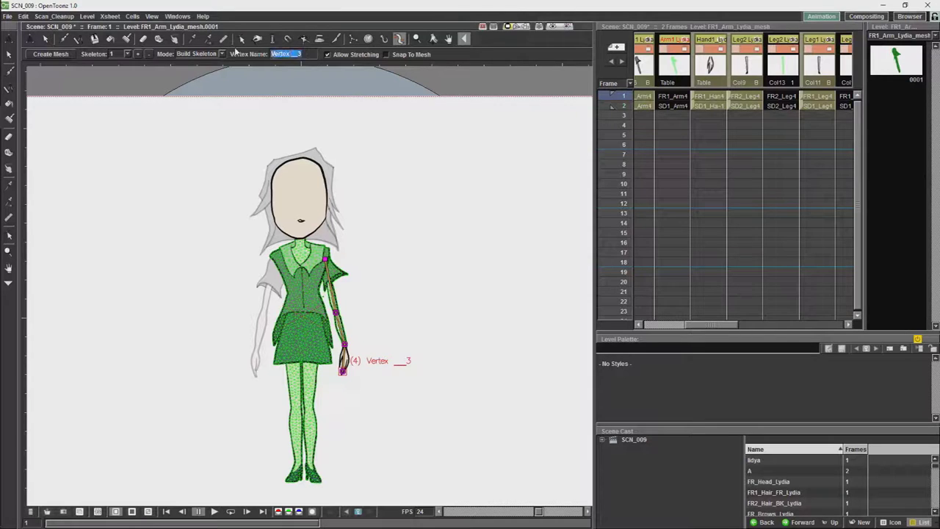
type("Hand")
key("Return")
Step: Add a second skeleton to the Arm1 mesh at frame 2, placing vertices at the side view's shoulder, elbow, wrist and fingertips
left_click(672, 106)
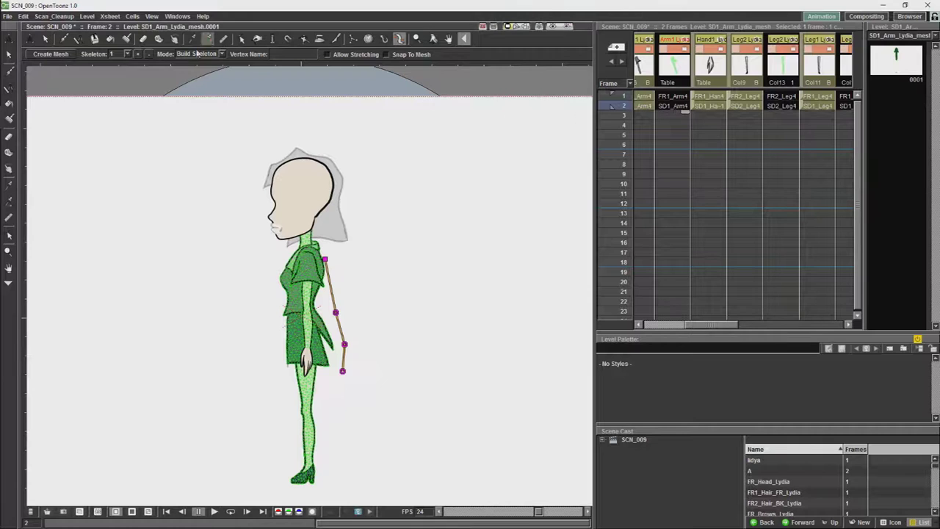
left_click(136, 55)
left_click(309, 257)
left_click(308, 311)
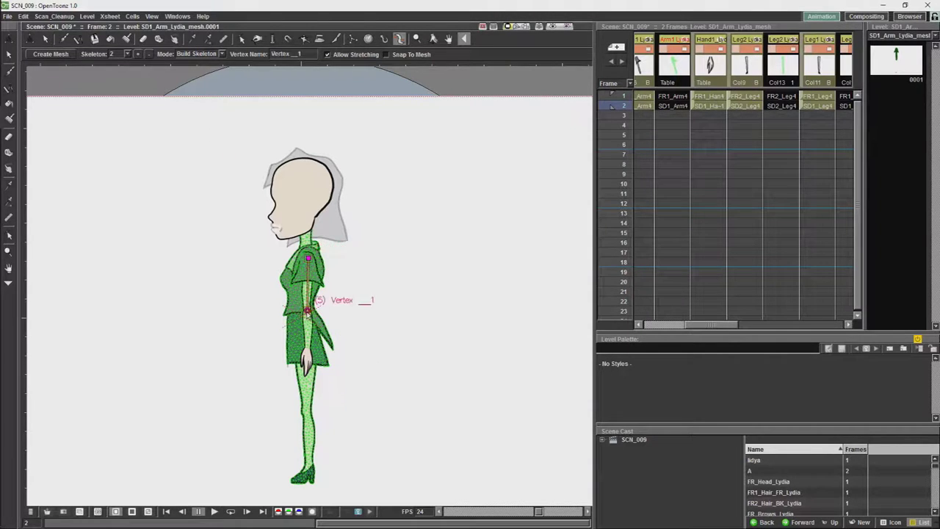
left_click(308, 347)
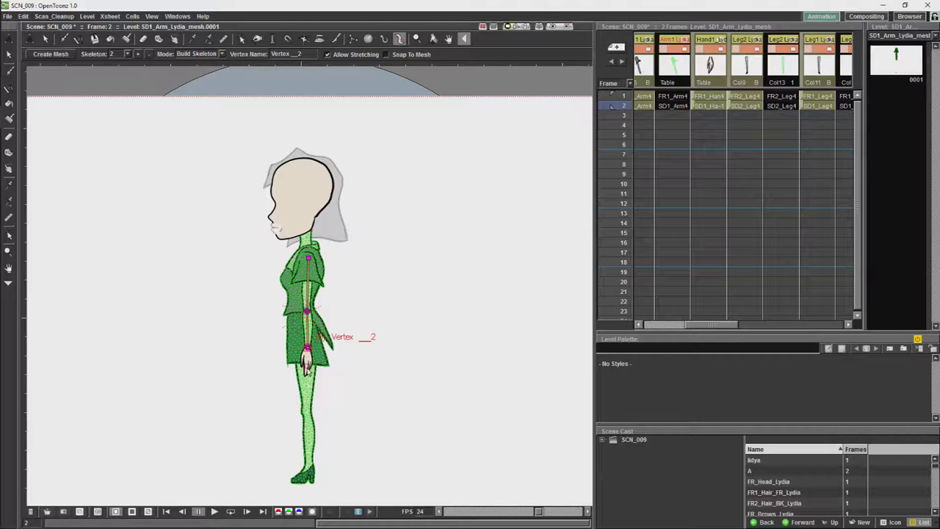
left_click(306, 372)
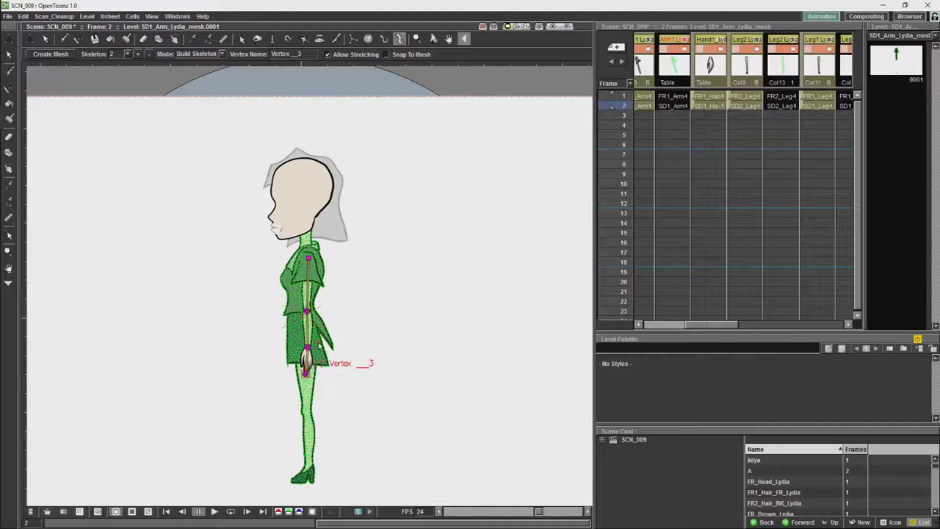
Step: Try to nudge the side-view Hand1 drawing against the wrist with the Animate tool
scroll(319, 346, "up", 5)
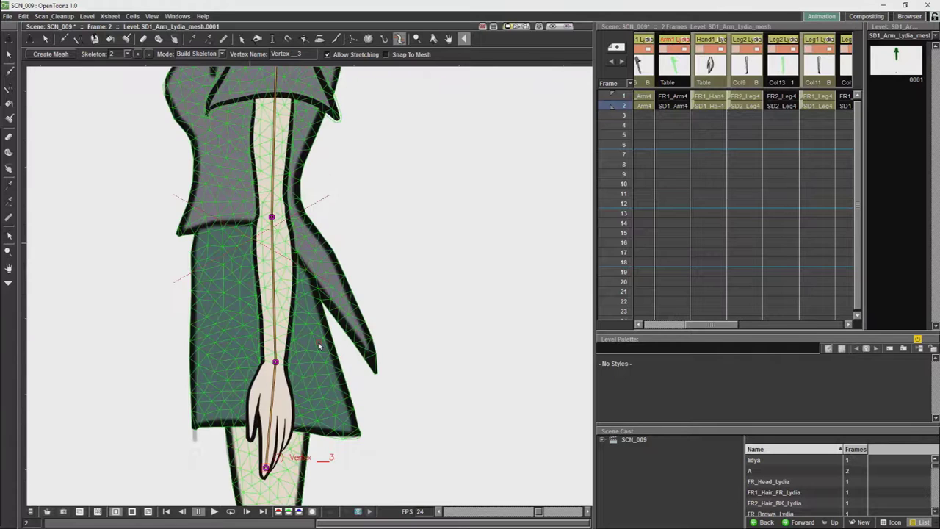
scroll(319, 347, "down", 3)
left_click(33, 39)
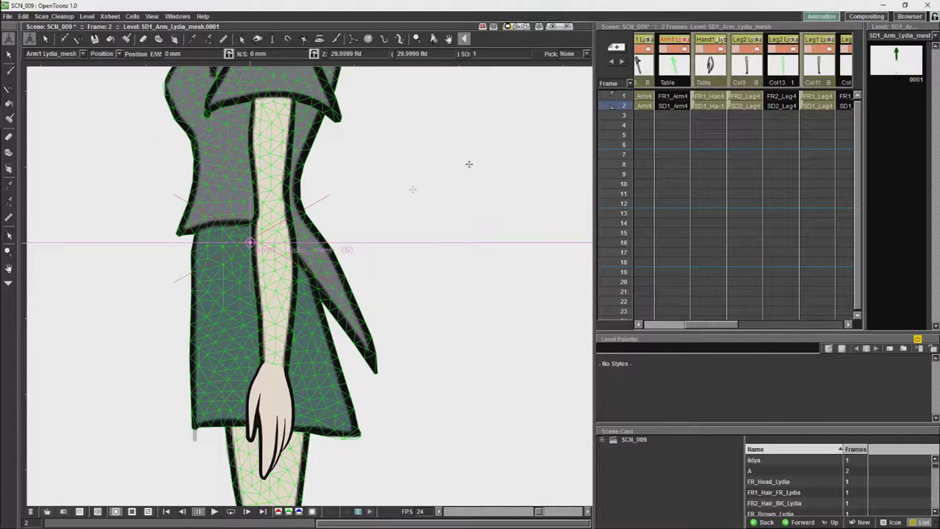
left_click(709, 74)
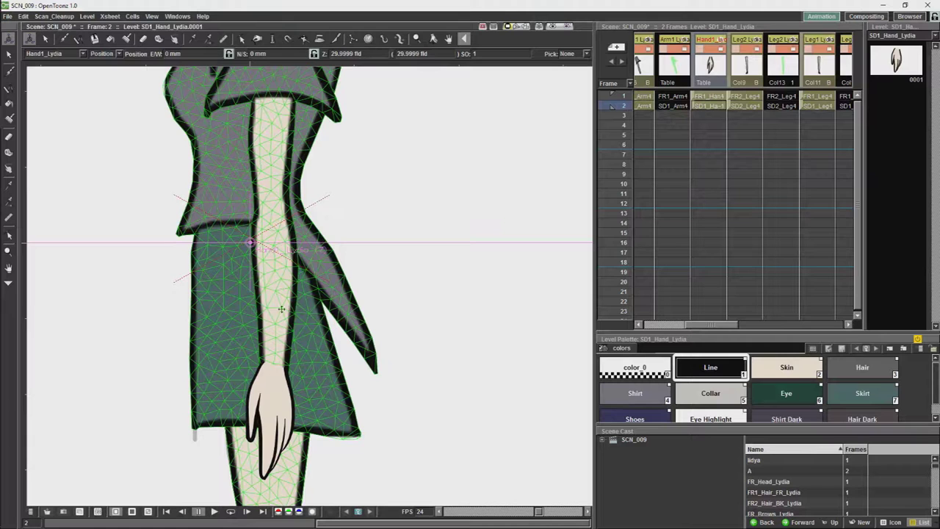
mouse_move(274, 376)
left_mouse_down()
mouse_move(274, 395)
mouse_move(274, 357)
mouse_move(275, 380)
left_mouse_up()
left_click_drag(271, 254, 271, 250)
scroll(366, 263, "down", 2)
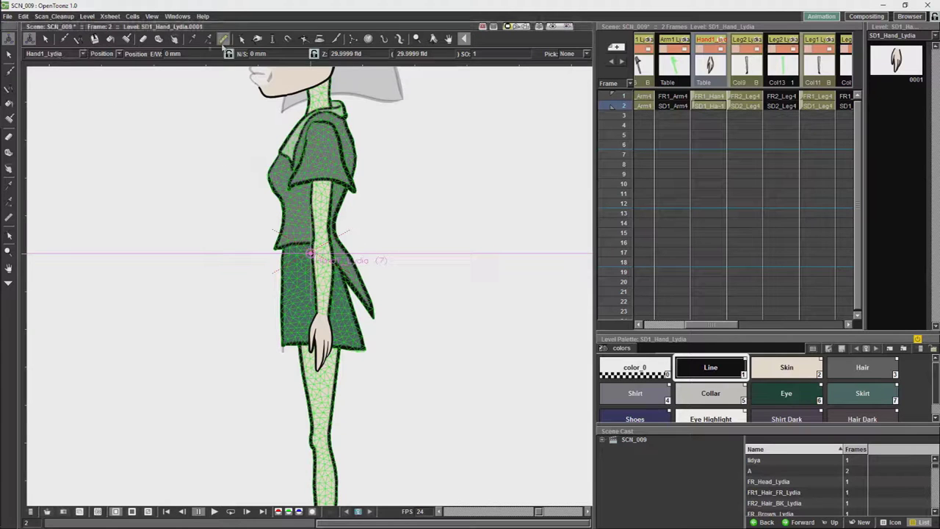
Step: Rename the elbow vertex of the side Arm1 skeleton as Elbow with the Plastic tool, accepting the loss of associated keys
left_click(398, 39)
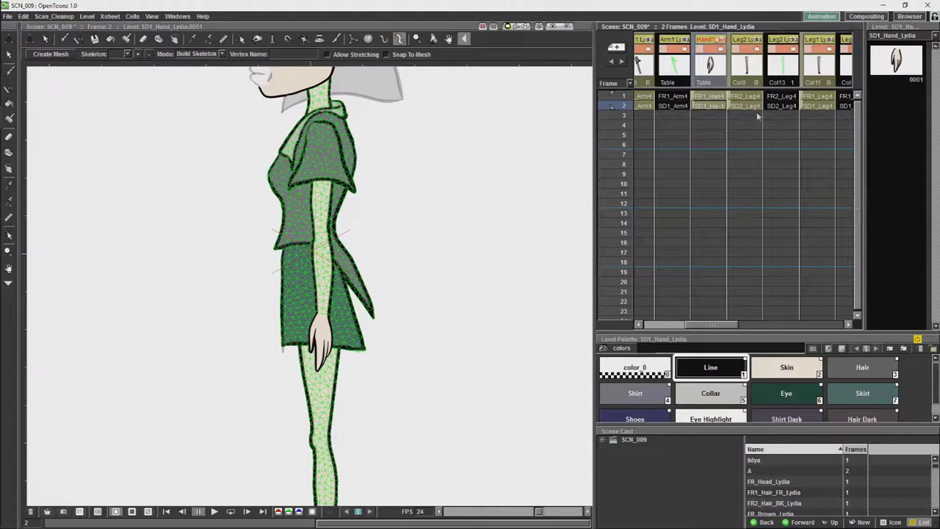
left_click(673, 107)
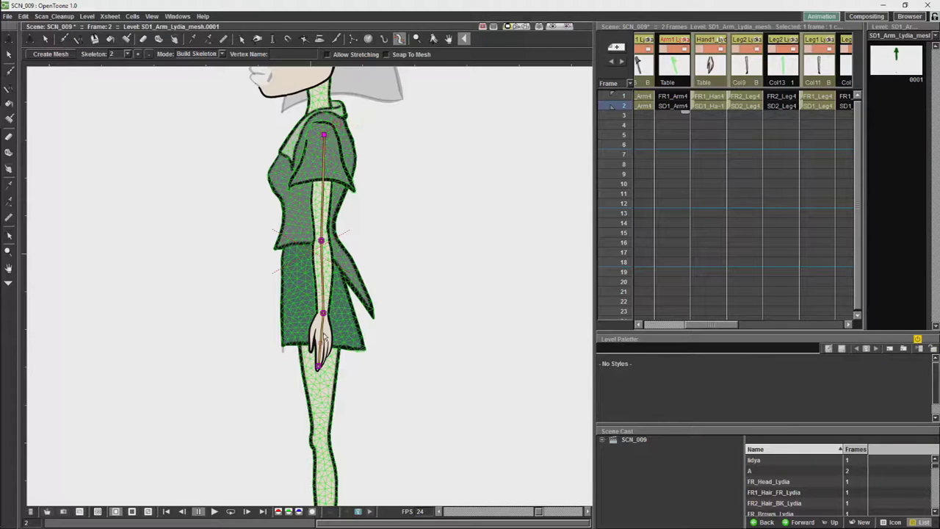
left_click(322, 240)
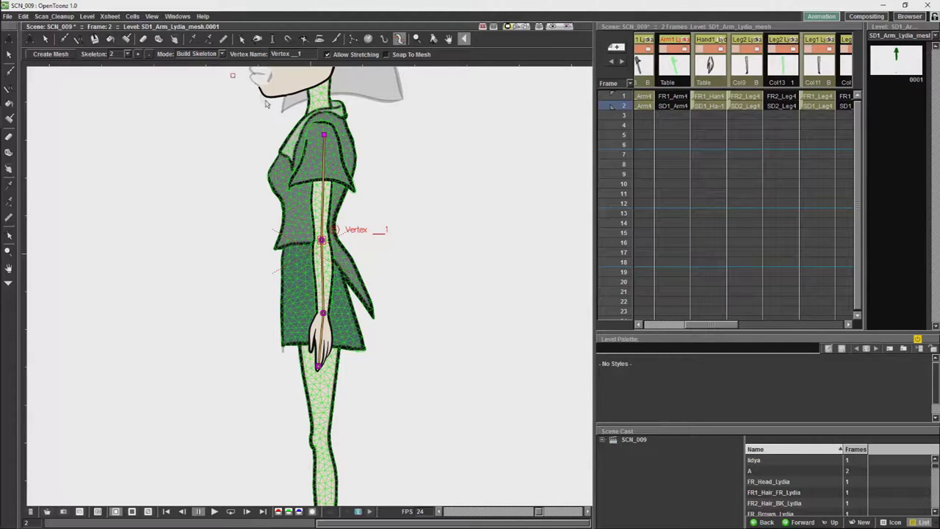
triple_click(285, 53)
type("E")
type("lbow")
key("Return")
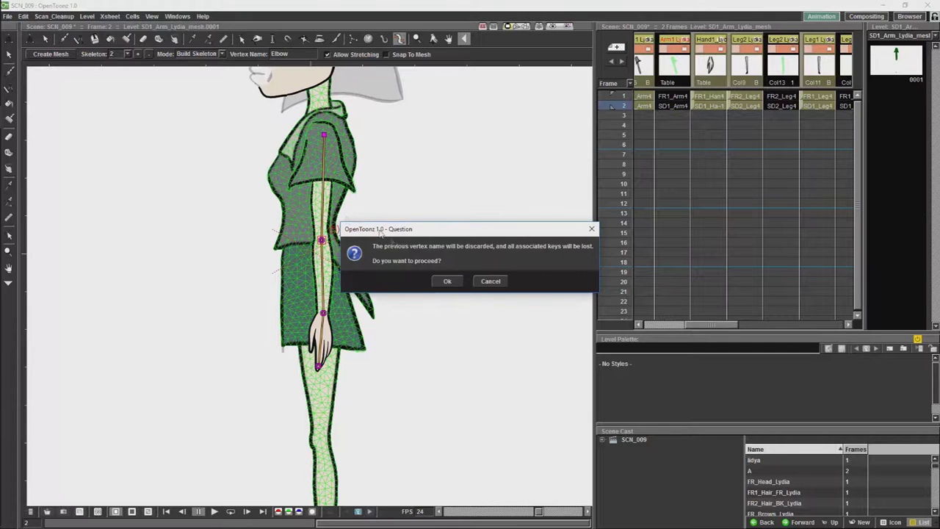
left_click(447, 283)
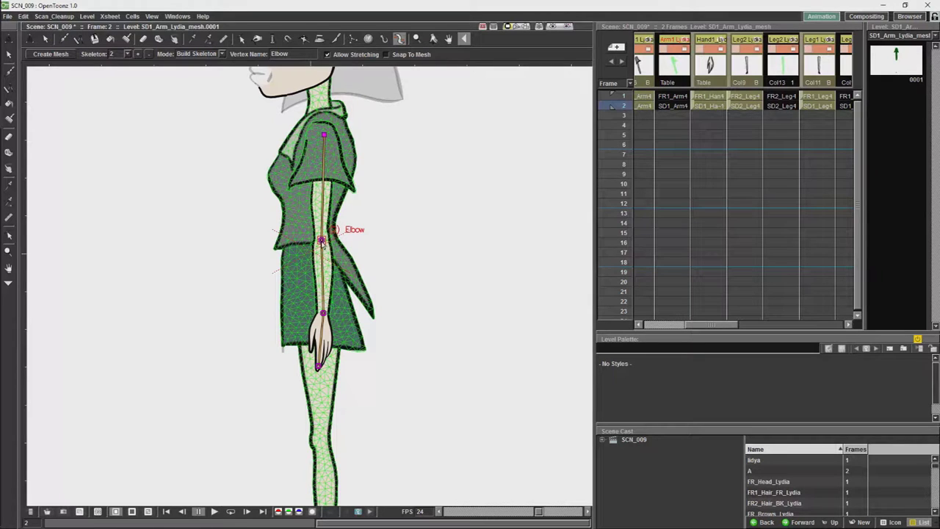
Step: Rename the wrist and fingertip vertices of the side Arm1 skeleton as Wrist and Hand, accepting the loss of associated keys
left_click(323, 314)
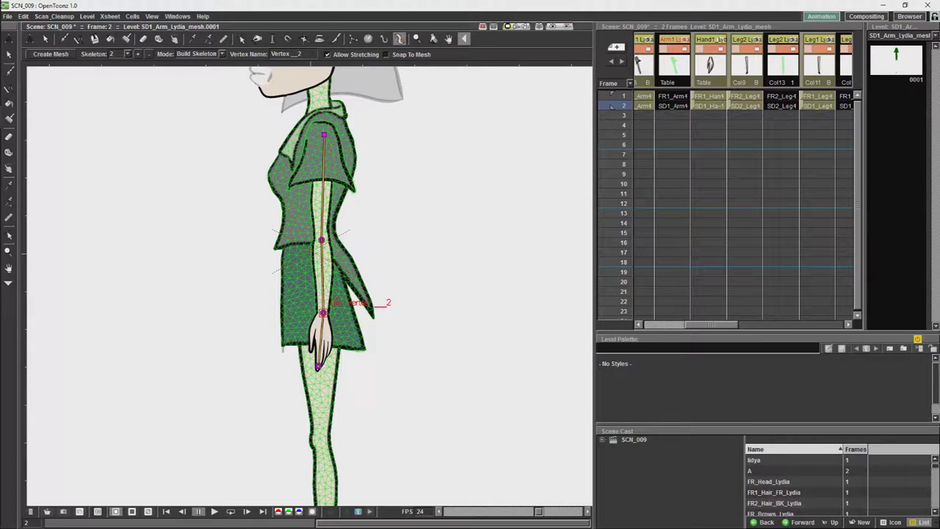
left_click(292, 53)
type("Wrist")
key("Return")
left_click(449, 284)
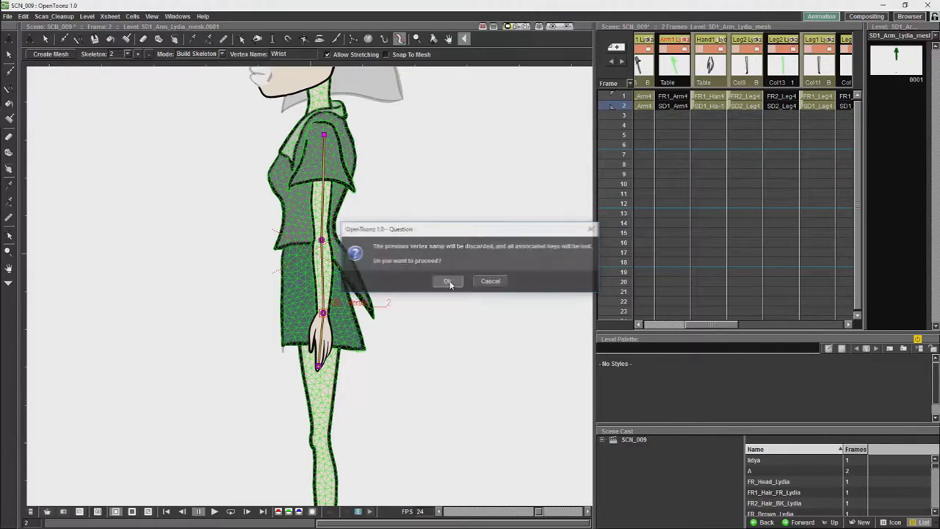
left_click(318, 365)
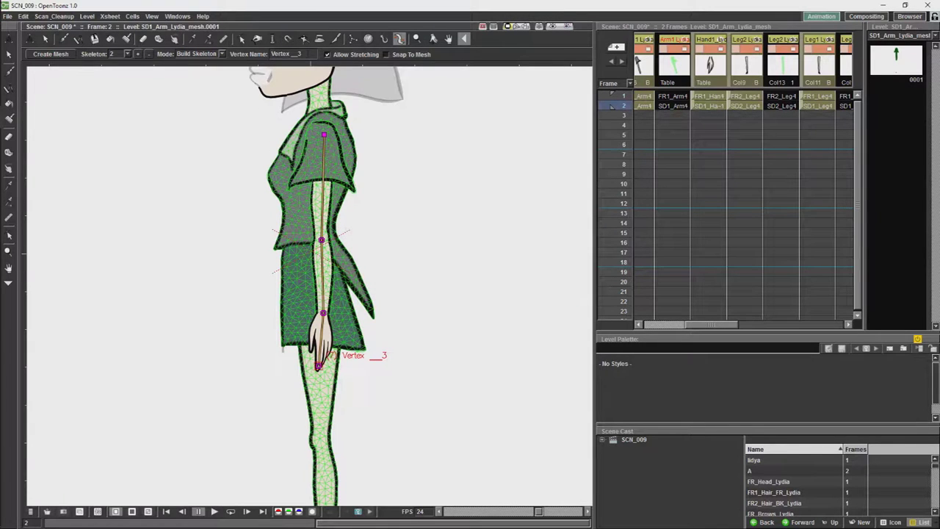
left_click_drag(301, 53, 271, 53)
type("Hand")
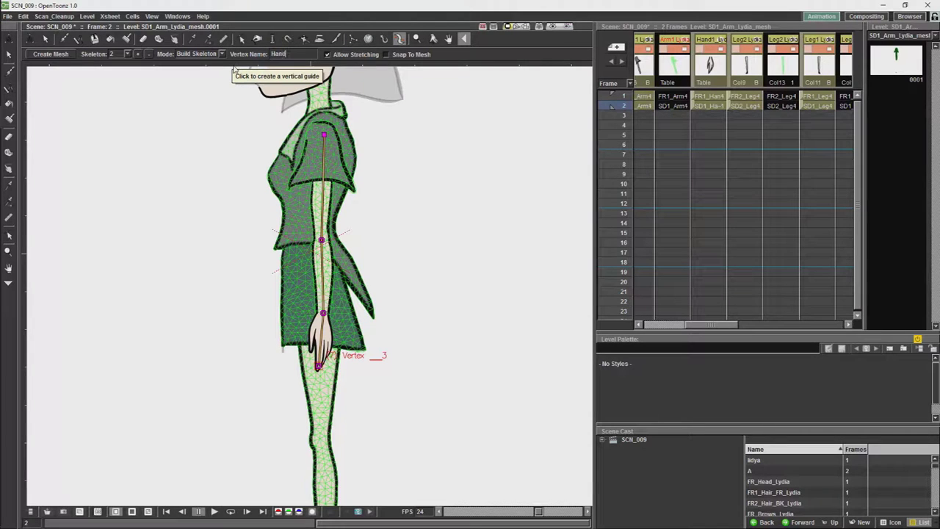
key("Return")
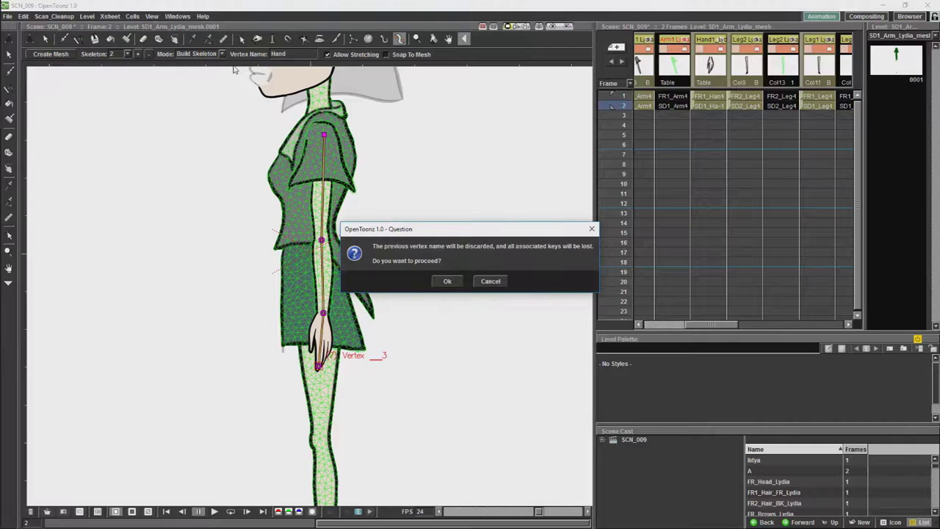
left_click(442, 281)
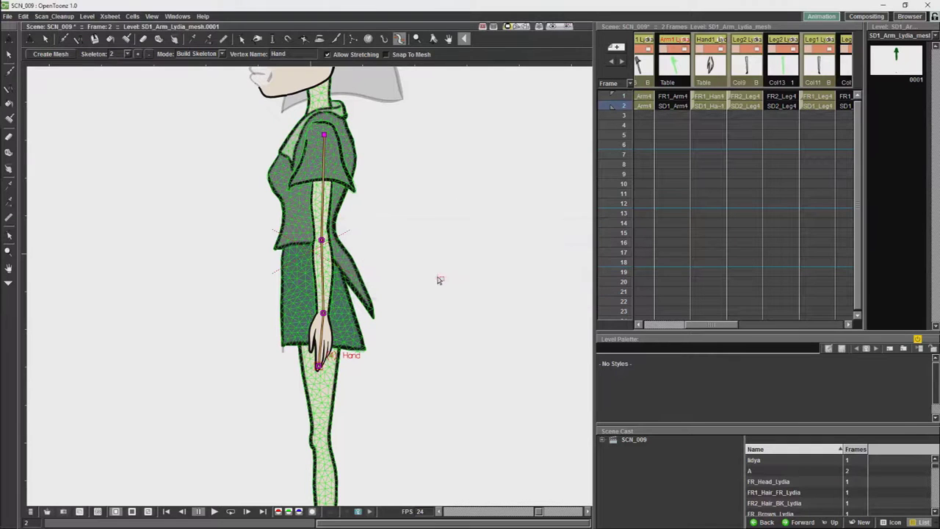
left_click(180, 15)
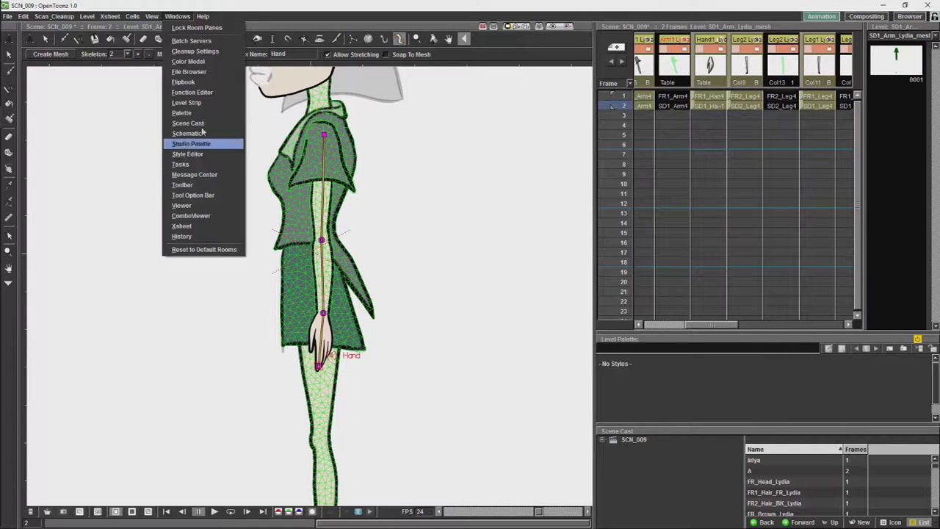
left_click(200, 92)
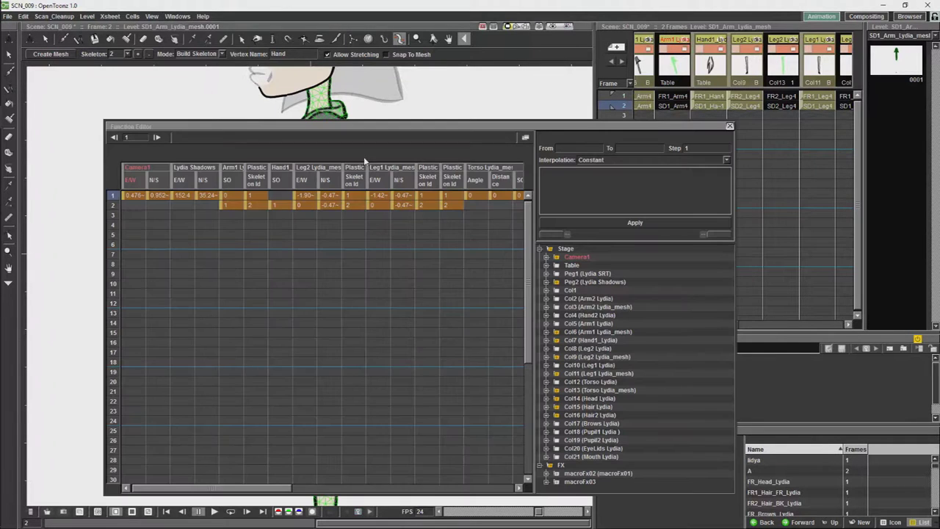
left_click_drag(497, 121, 418, 361)
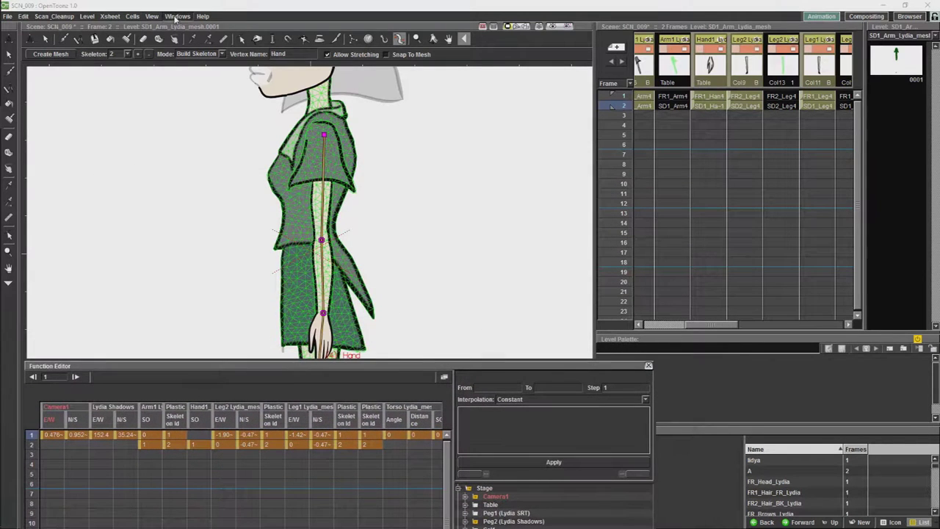
Step: Open the Stage Schematic, close the Function Editor, and place the schematic window over the lower part of the viewer
left_click(177, 16)
left_click(196, 136)
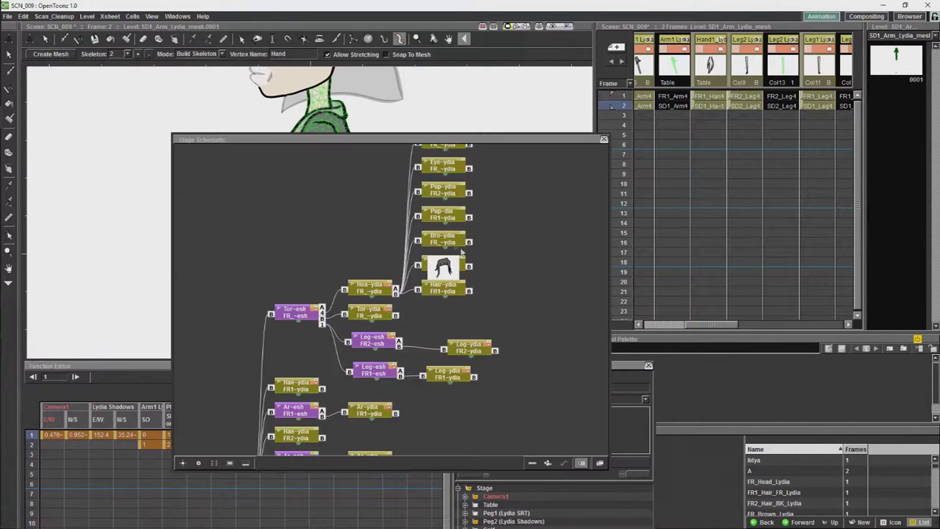
left_click(648, 365)
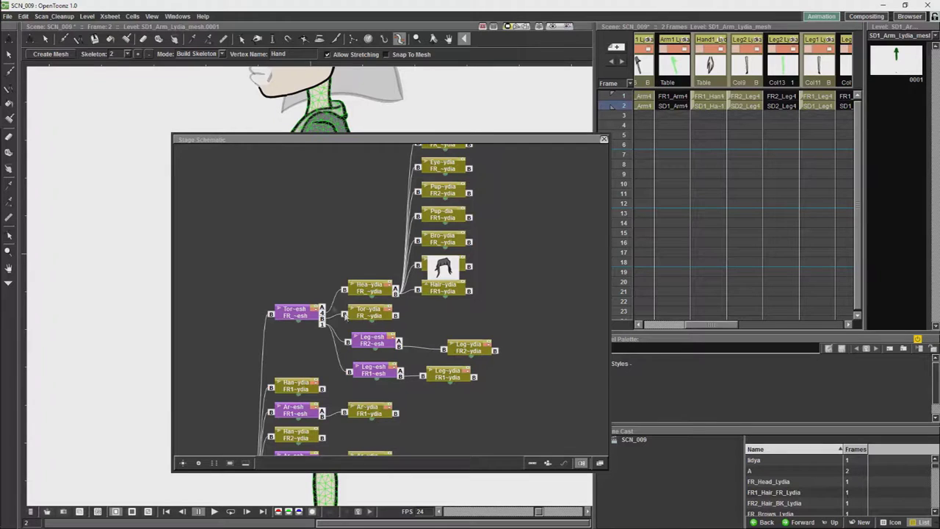
scroll(526, 349, "down", 3)
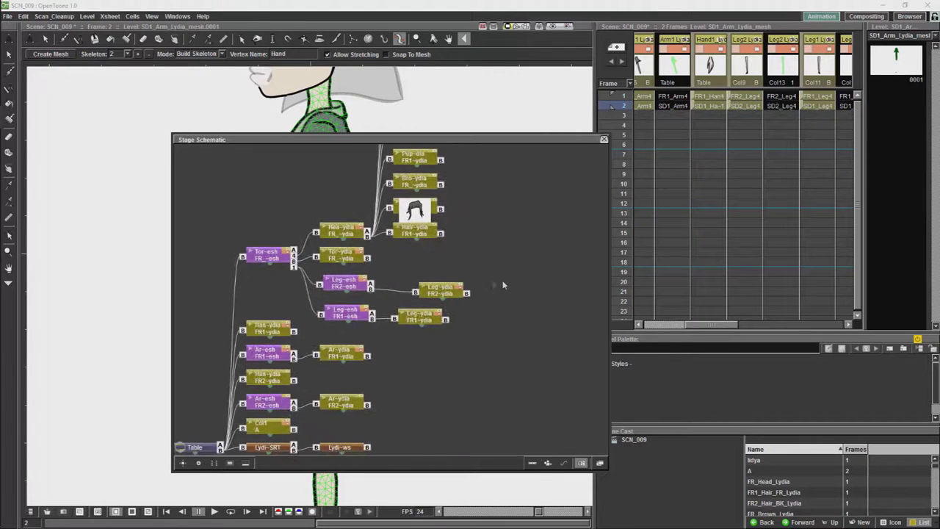
left_click_drag(471, 143, 688, 152)
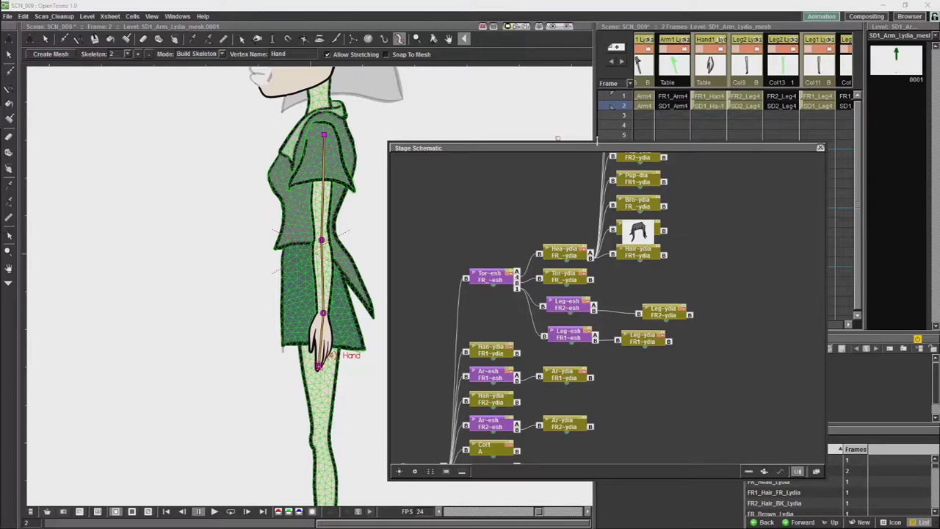
left_click_drag(731, 147, 428, 212)
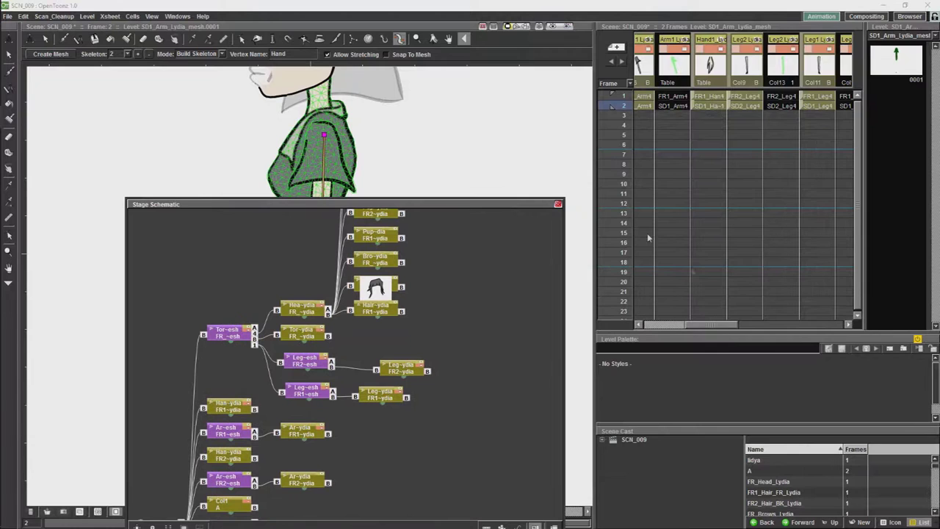
Step: Link the Arm1 mesh to the Torso mesh in the Stage Schematic, using attachment point 6 of the torso
scroll(717, 330, "right", 5)
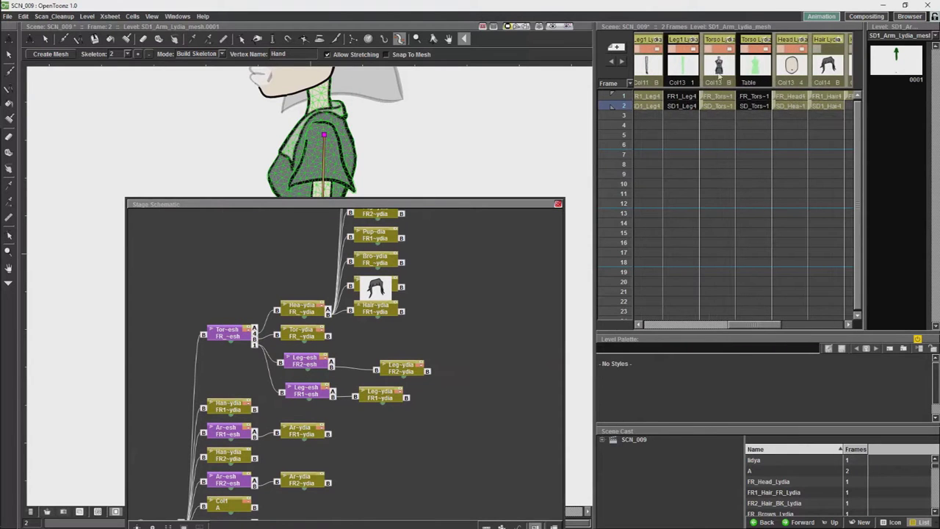
left_click(753, 97)
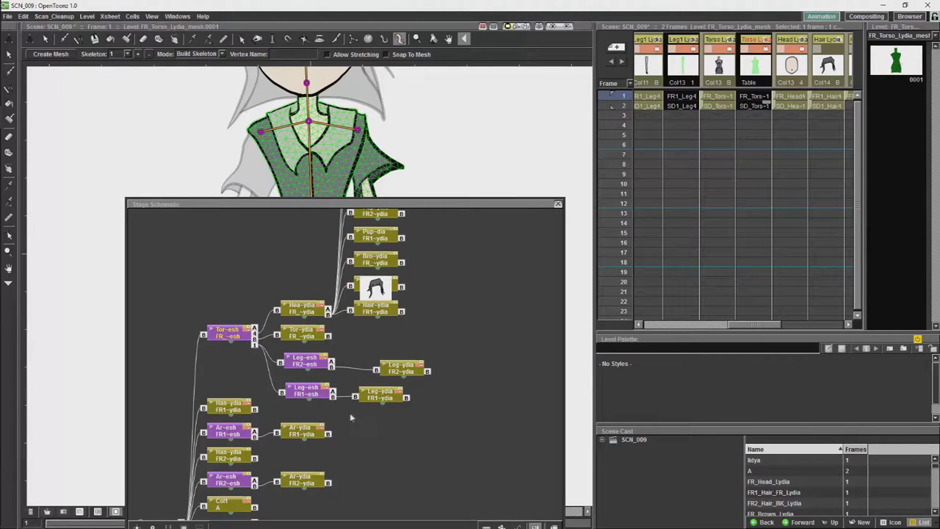
left_click_drag(361, 431, 403, 402)
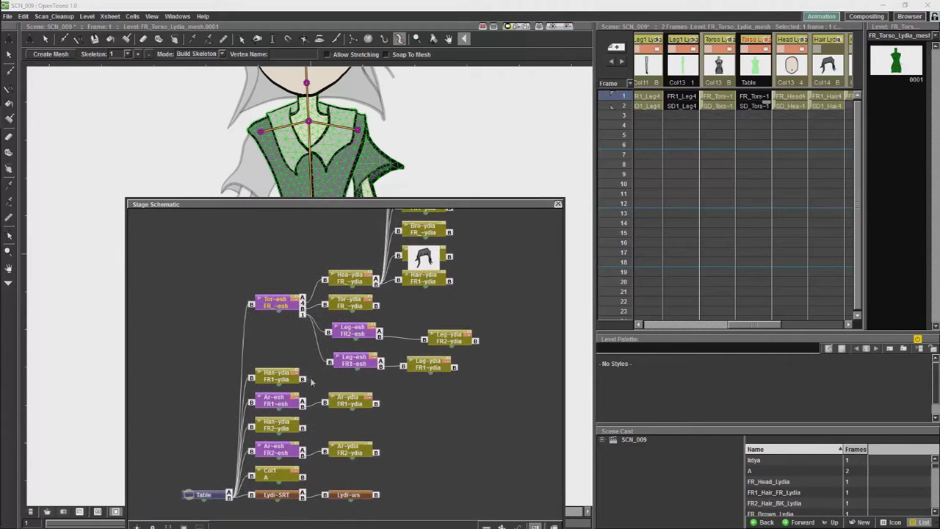
left_click(355, 402)
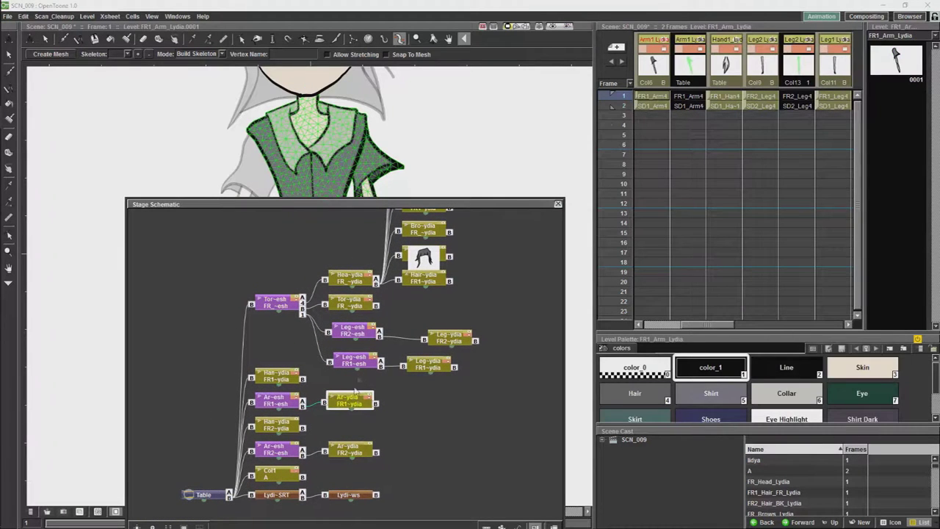
left_click_drag(352, 403, 348, 407)
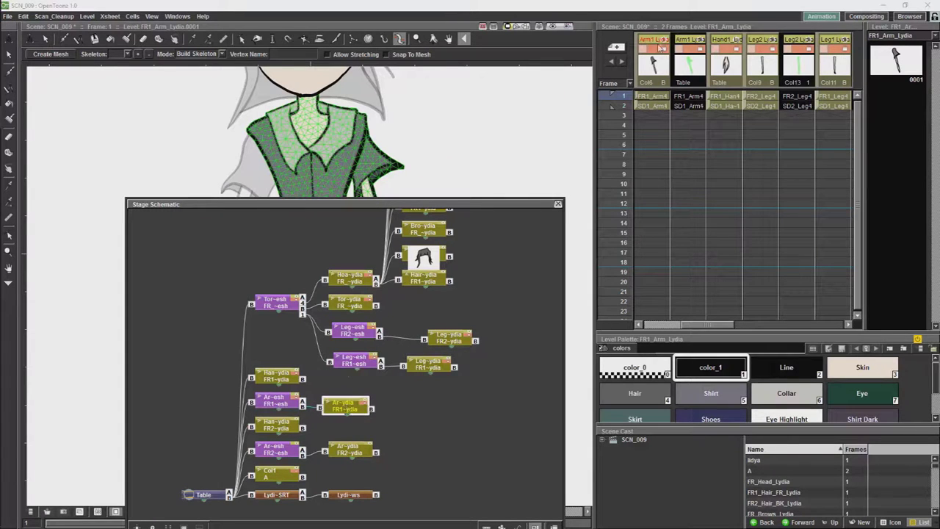
left_click_drag(253, 403, 302, 302)
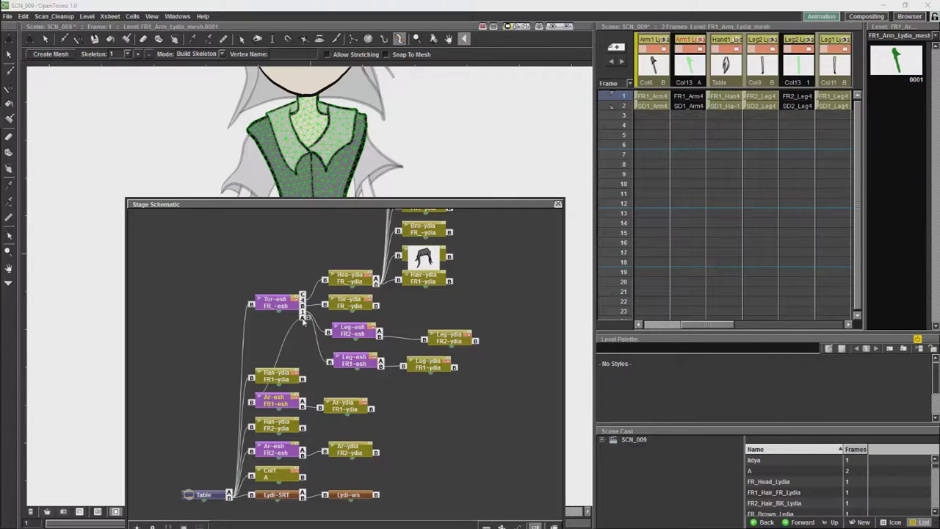
left_click(303, 320)
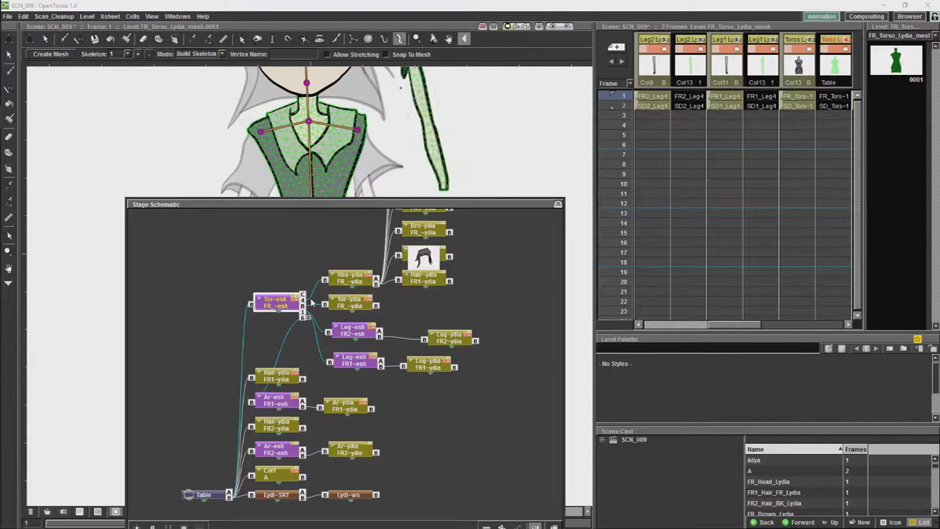
Step: Move the Stage Schematic off the front-view figure and switch to the Animate tool with the detached arm in view
left_click_drag(397, 205, 684, 176)
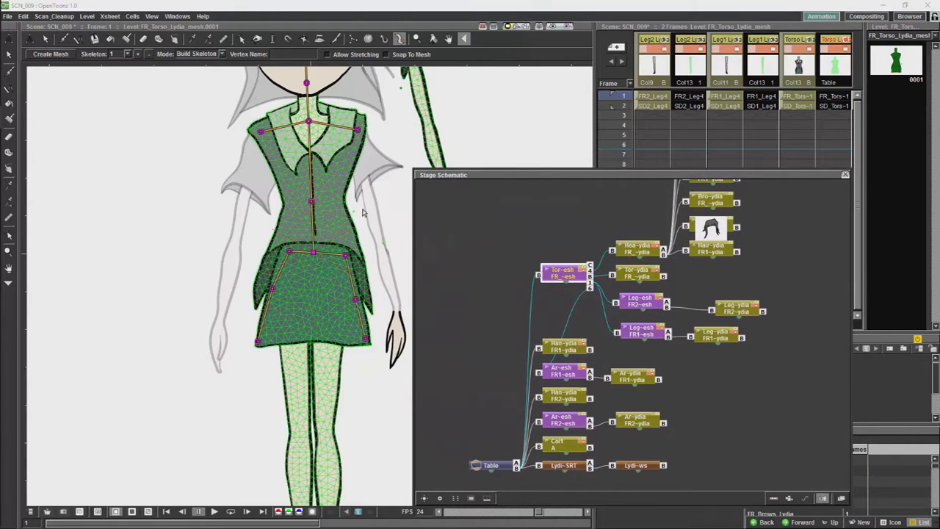
scroll(363, 213, "down", 4)
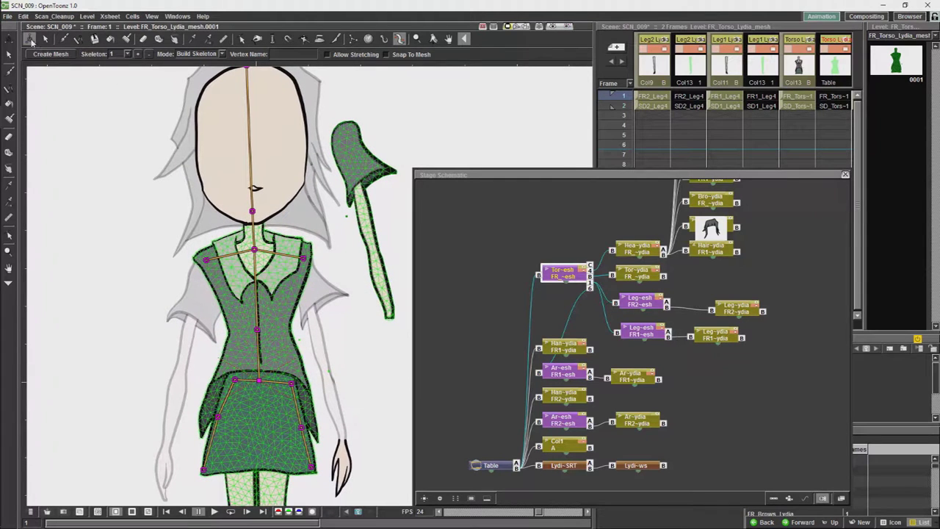
left_click(30, 39)
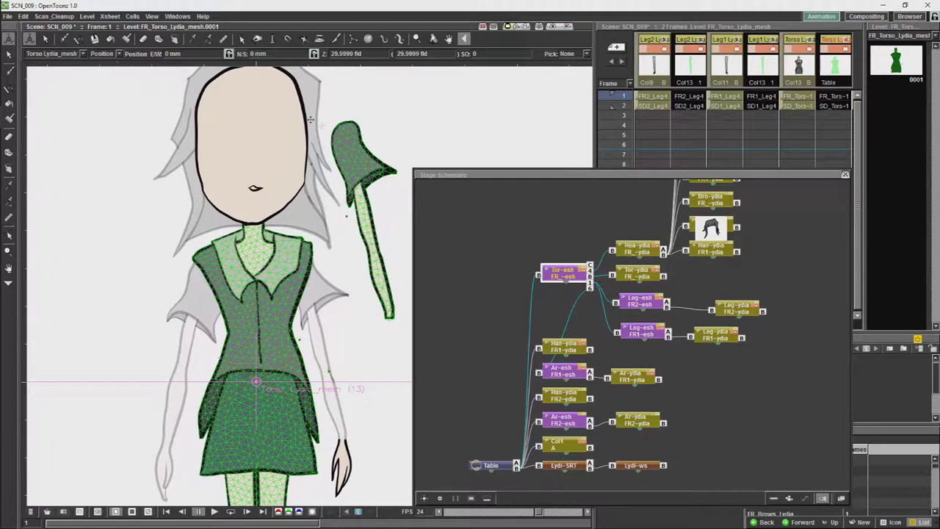
Step: Try to move the detached arm with the Torso mesh selected, undo it, and select the Leg2 mesh node
left_click_drag(349, 139, 341, 154)
key("ctrl+z")
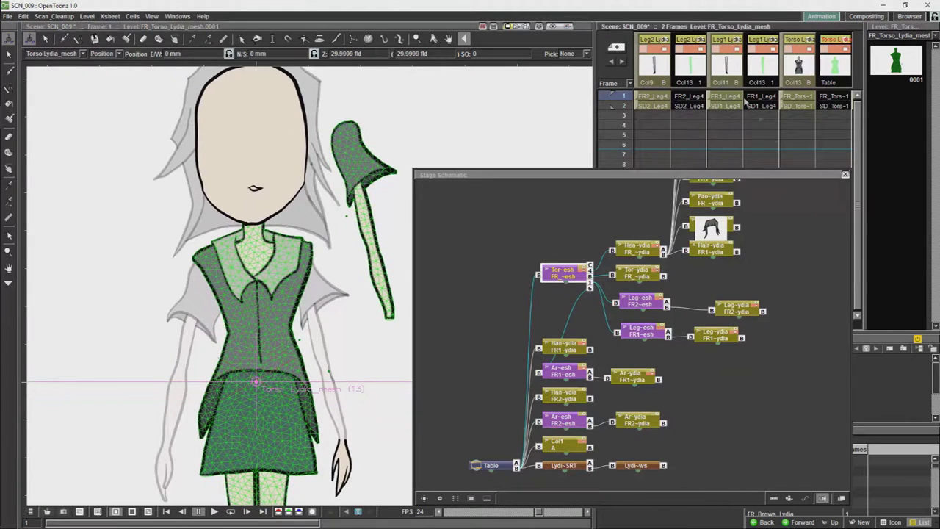
left_click(640, 300)
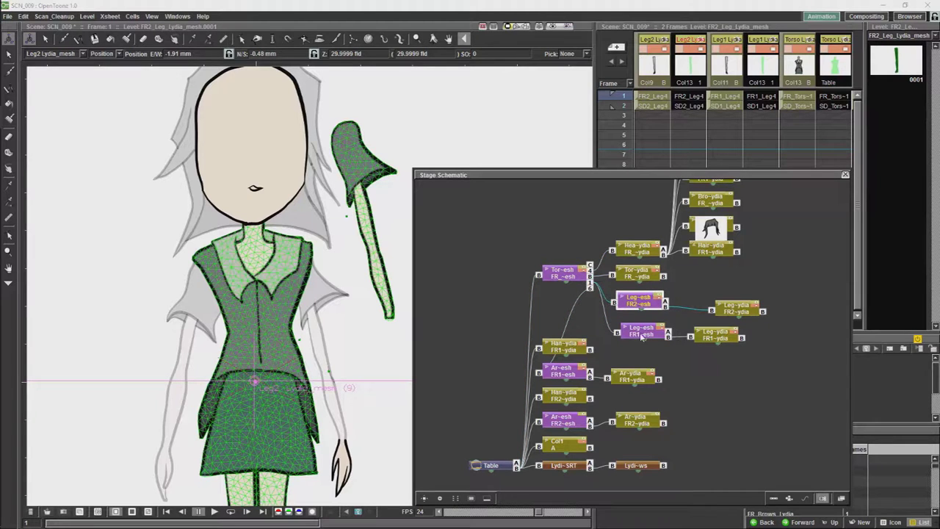
Step: Arrange the Arm1 nodes beneath the leg nodes in the schematic, then try to move the Arm1 drawing and undo it
left_click_drag(567, 372, 736, 378)
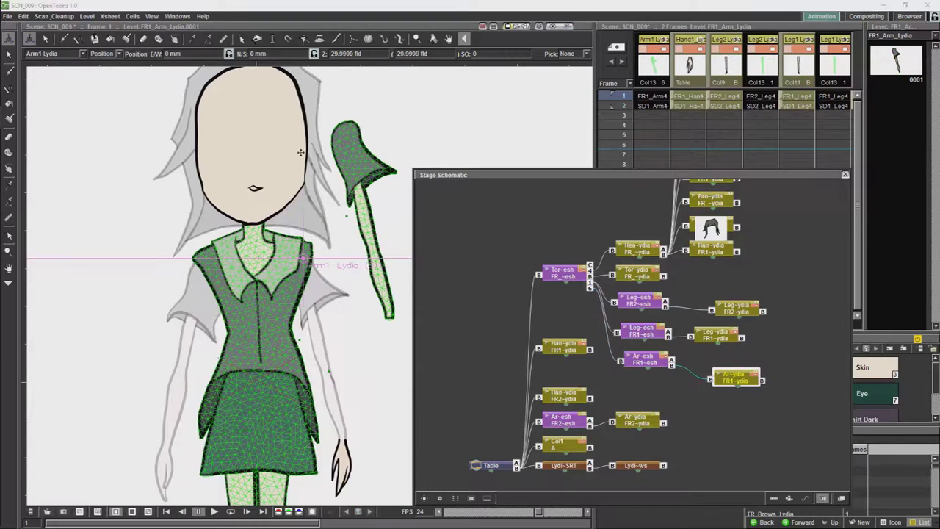
left_click_drag(346, 149, 346, 158)
key("ctrl+z")
Step: Move the front-view Arm1 mesh onto the torso's shoulder, at about E/W -22.86 mm and N/S -59.77 mm
left_click(640, 360)
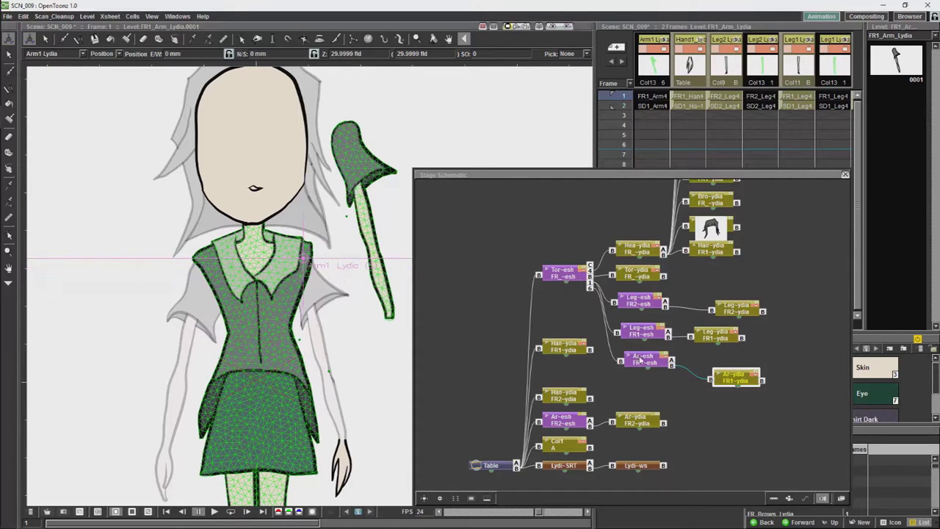
left_click_drag(347, 150, 305, 269)
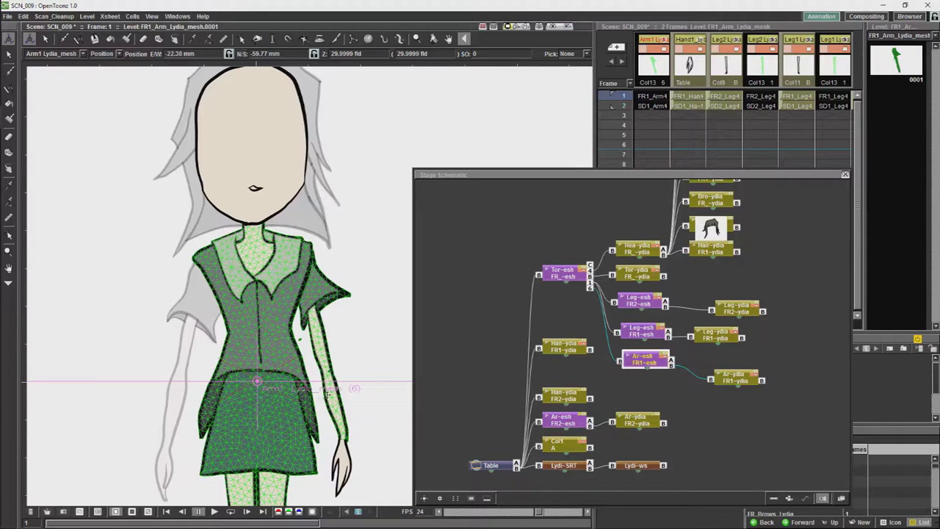
left_click_drag(314, 291, 313, 290)
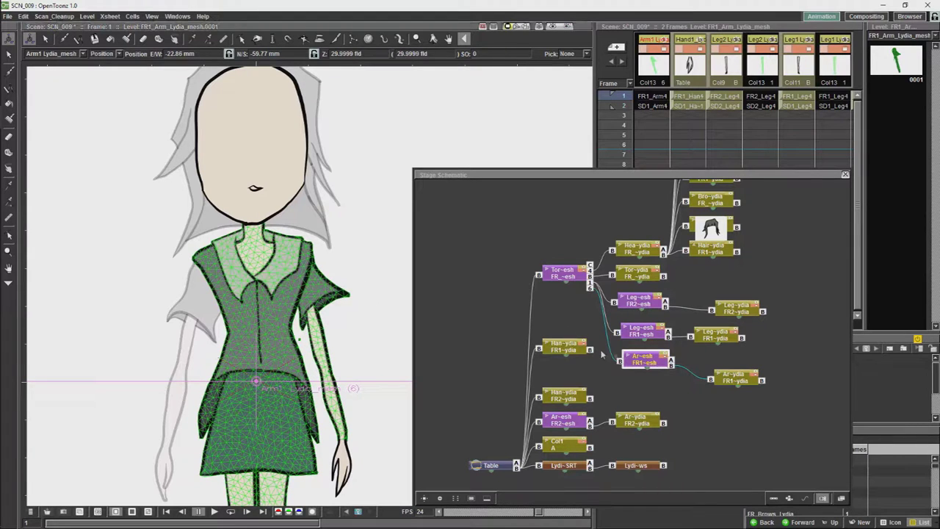
Step: Arrange the Arm1 and Hand1 nodes in the Stage Schematic and link Hand1 as a child of the Arm1 mesh
mouse_move(723, 376)
left_mouse_down()
mouse_move(644, 371)
mouse_move(718, 371)
left_mouse_up()
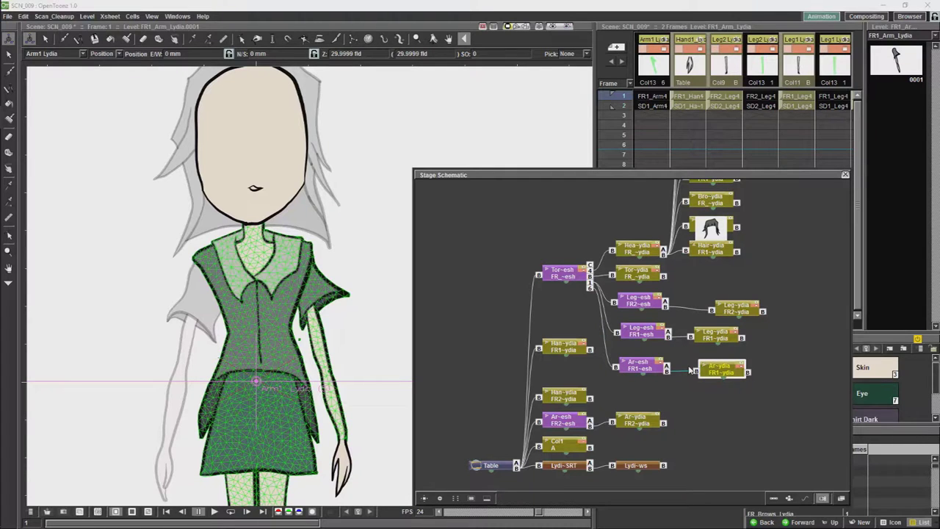
left_click_drag(566, 347, 755, 408)
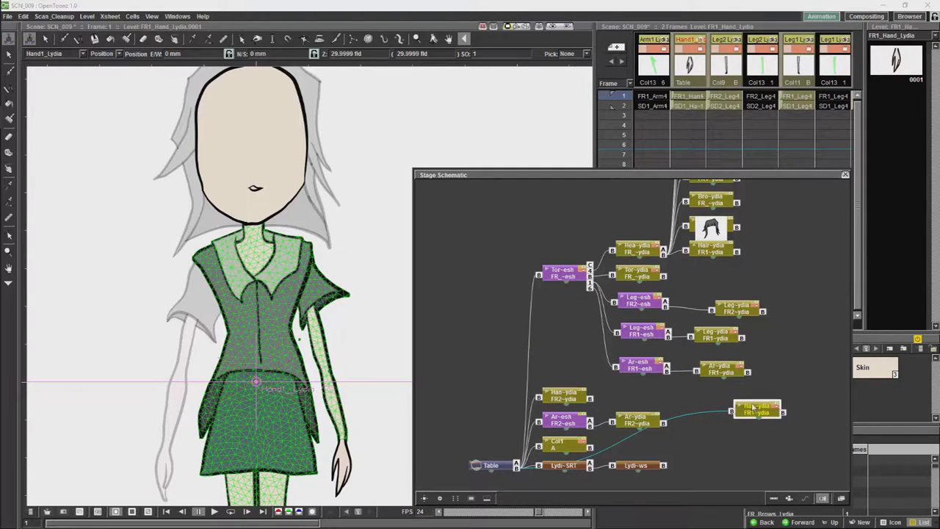
left_click_drag(667, 368, 731, 412)
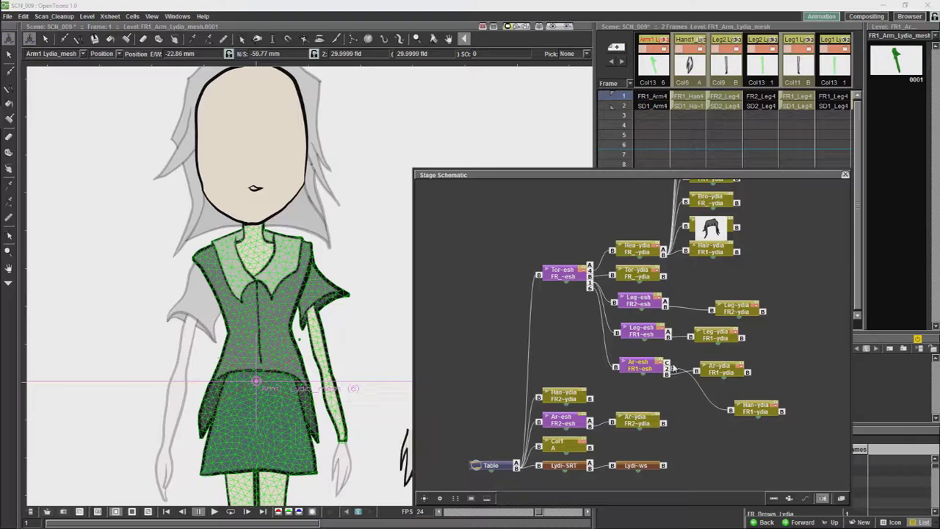
left_click_drag(656, 178, 674, 186)
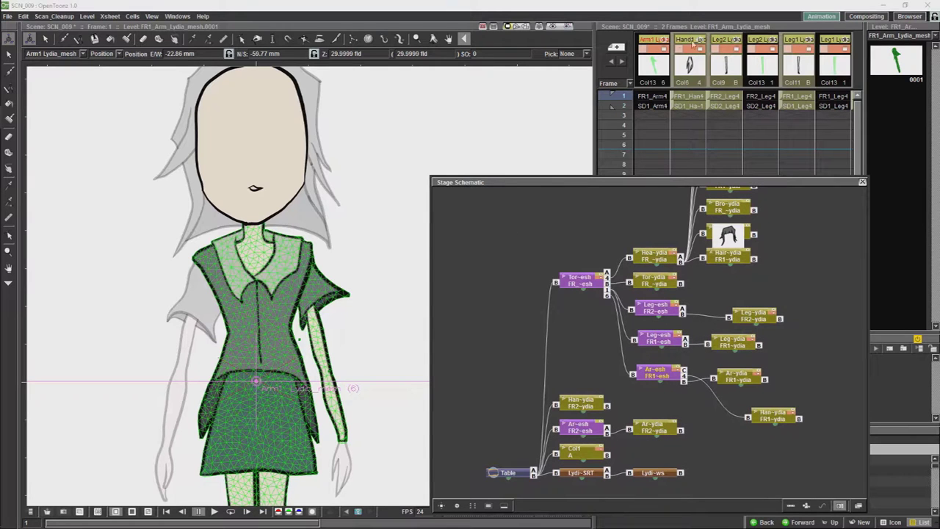
Step: Show the front Arm1 skeleton, set Hand1's link to the arm's attachment point 3, and close the Stage Schematic
left_click(641, 70)
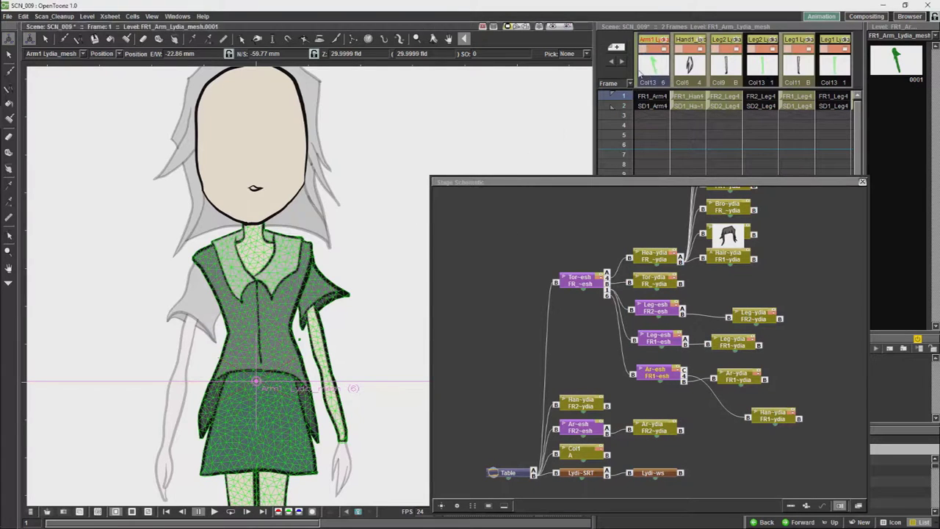
left_click(401, 39)
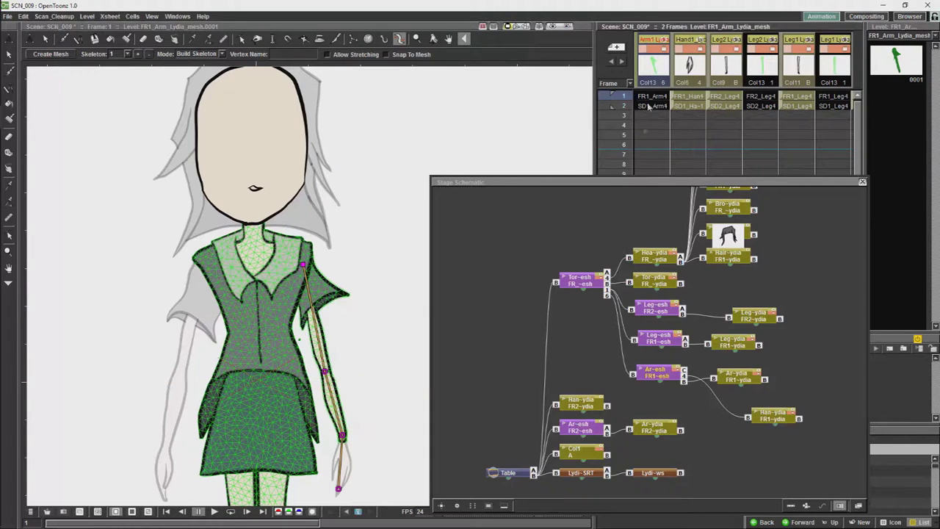
left_click(687, 378)
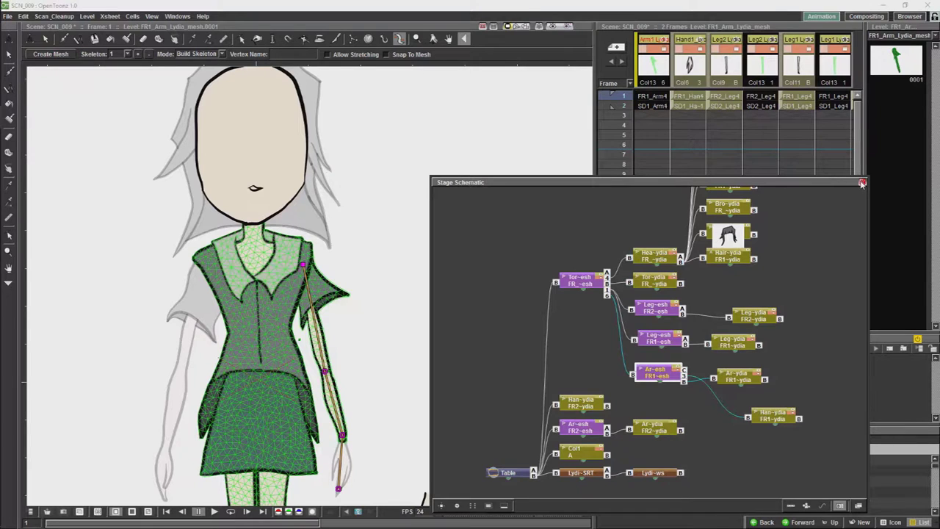
left_click(863, 183)
Step: Move the front-view Hand1 drawing onto the Arm1 wrist with the Animate tool, at about E/W -41.67 mm and N/S 26.19 mm
scroll(434, 306, "down", 1)
left_click_drag(434, 306, 410, 197)
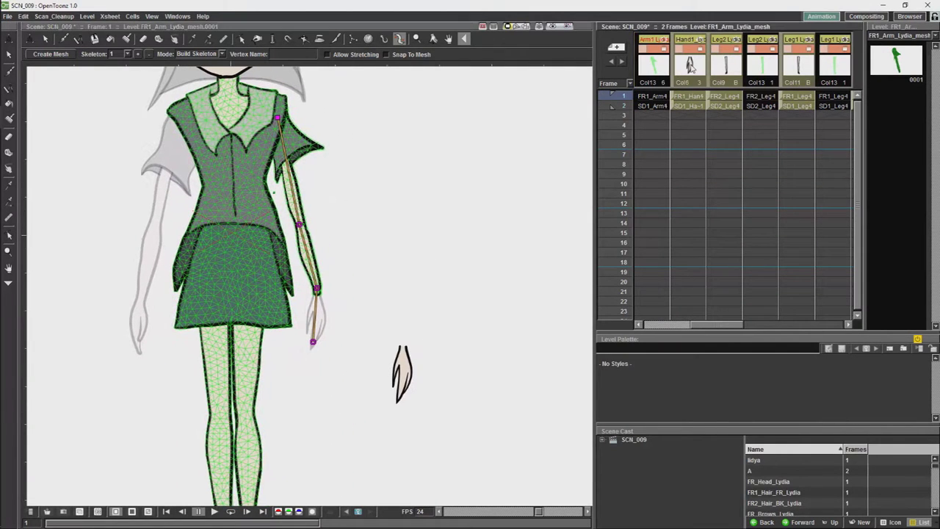
left_click(690, 66)
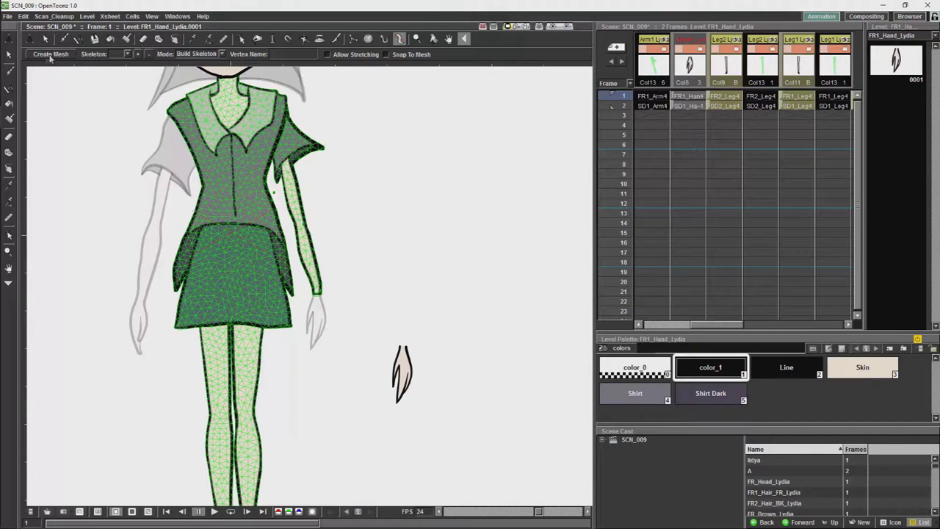
left_click(9, 38)
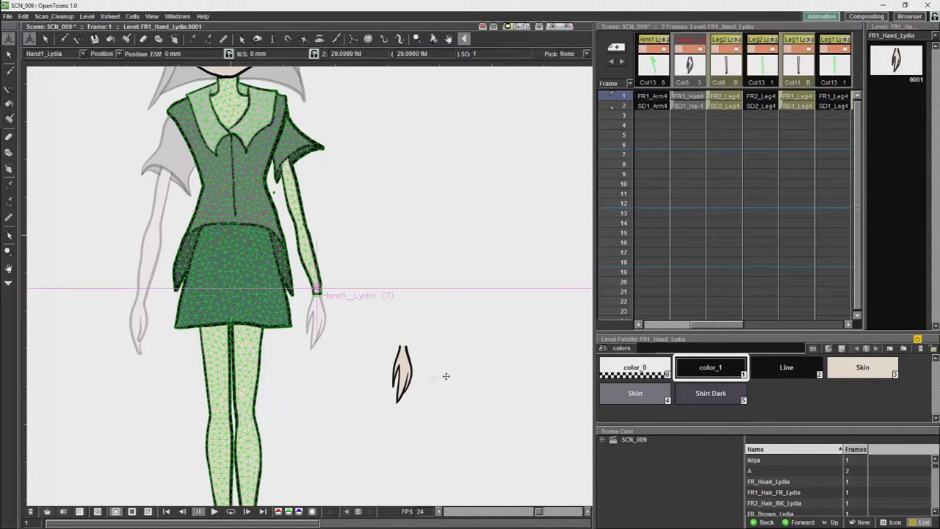
mouse_move(405, 362)
left_mouse_down()
mouse_move(380, 356)
mouse_move(319, 310)
left_mouse_up()
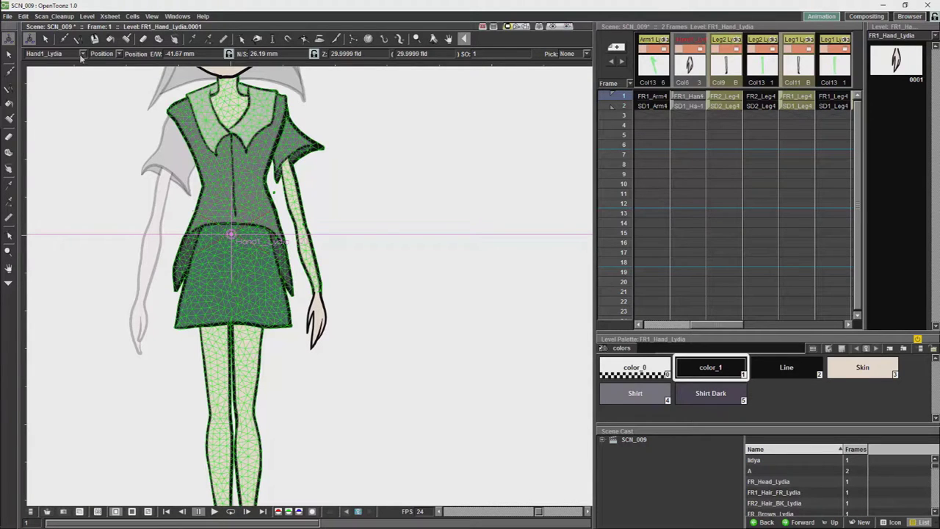
Step: Move the front-view Hand1 drawing's center onto the wrist, at about E/W 42.15 mm and N/S -29.05 mm
left_click(103, 54)
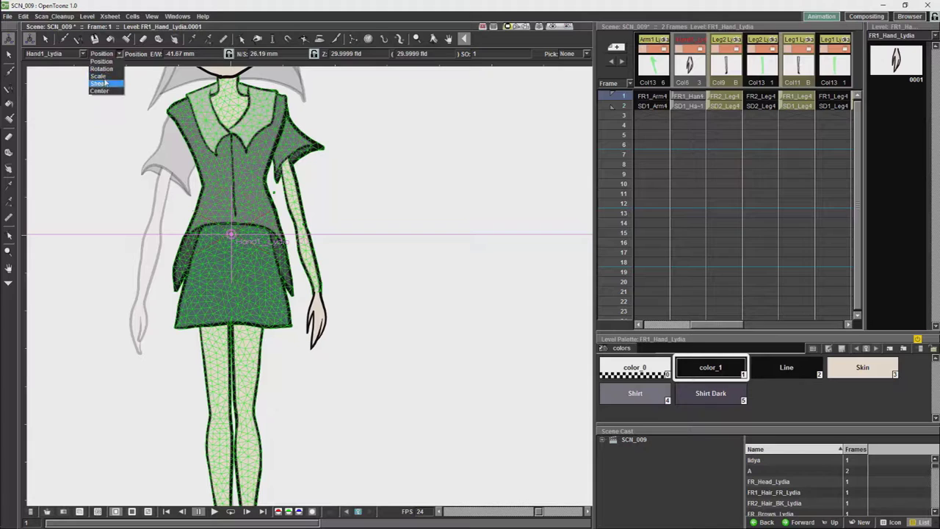
left_click(99, 90)
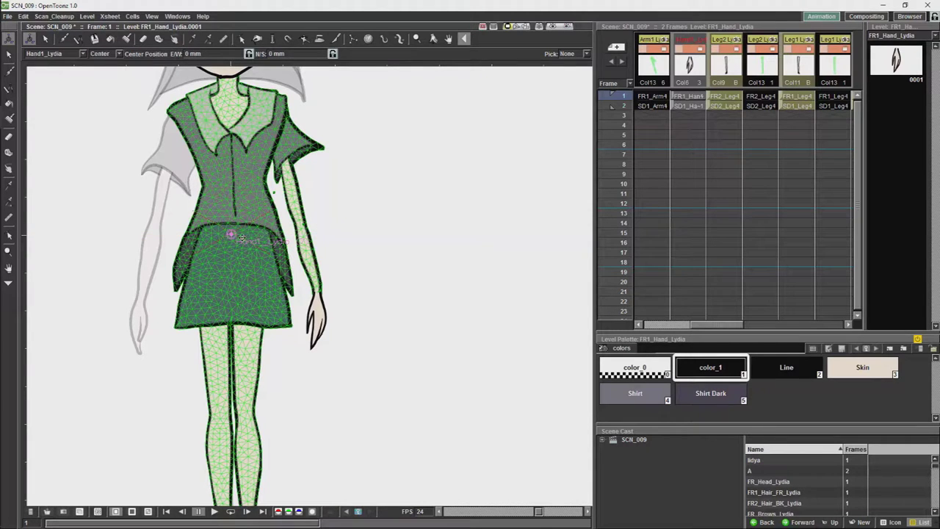
mouse_move(231, 235)
left_mouse_down()
mouse_move(275, 250)
mouse_move(316, 281)
mouse_move(318, 295)
left_mouse_up()
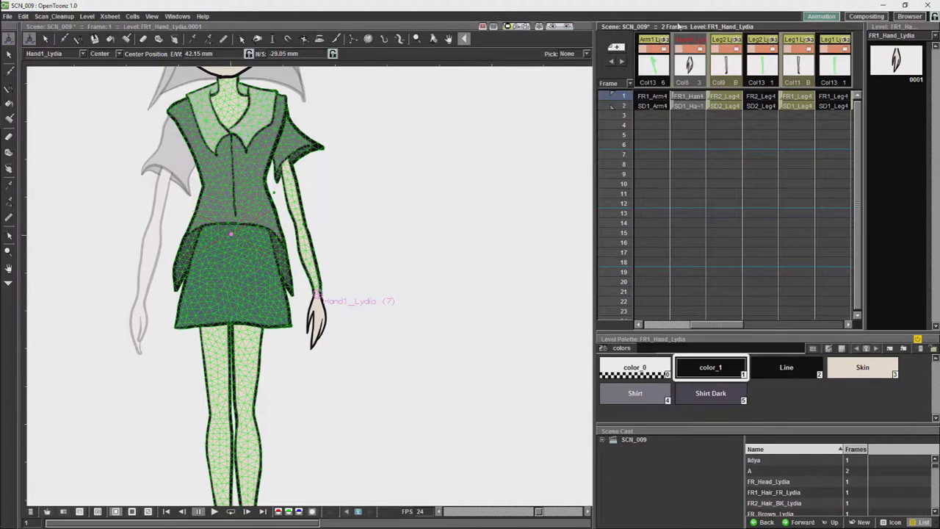
Step: Open the Function Editor, reposition it to reveal its full channel tree, and hide the Stage channels from its spreadsheet
left_click(177, 16)
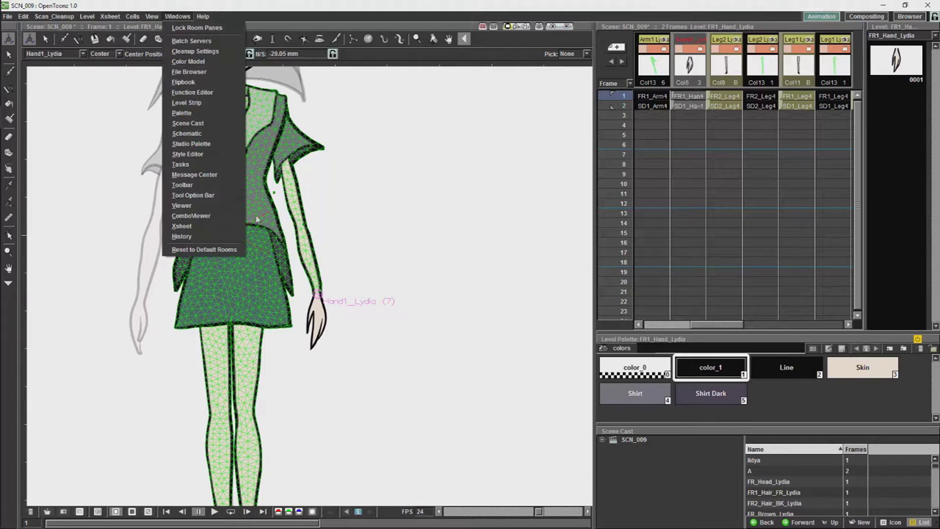
left_click(215, 94)
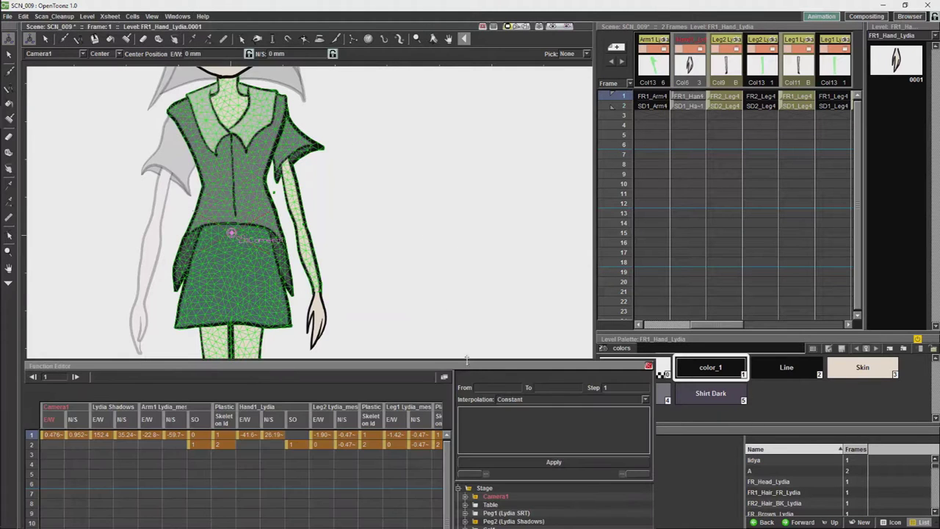
left_click_drag(465, 360, 522, 180)
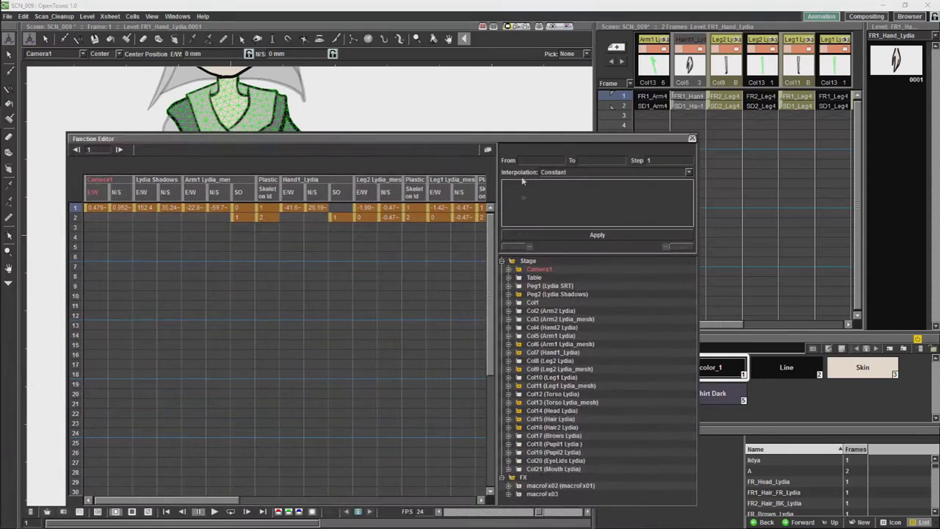
left_click(503, 261)
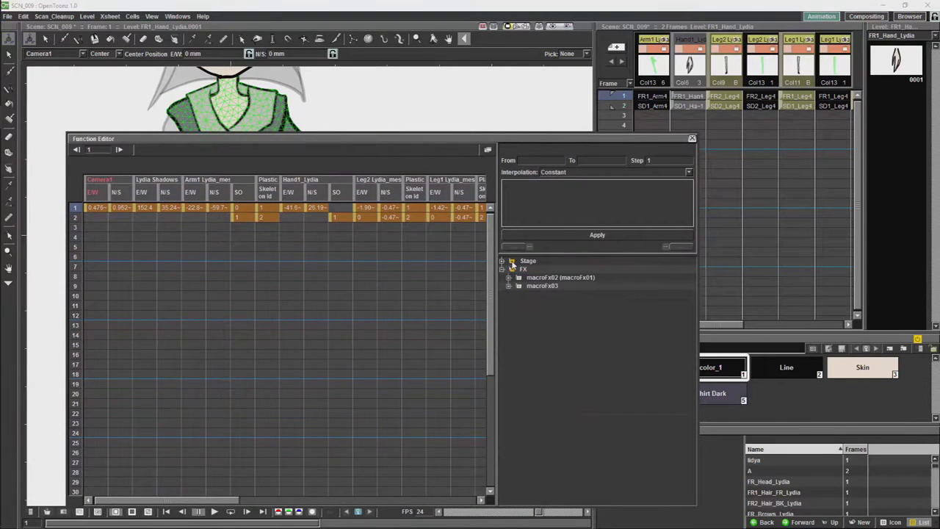
left_click(512, 263)
left_click(512, 263)
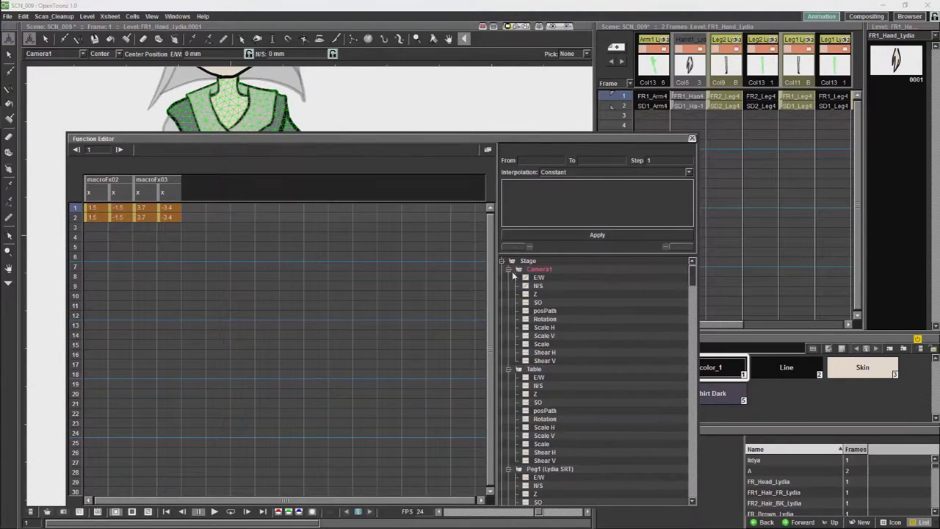
Step: Collapse the channel lists of the camera, table, pegs and columns 1 to 6, and display the Rotation channel of Col7 (Hand1)
left_click(509, 269)
left_click(508, 278)
left_click(508, 286)
left_click(508, 294)
left_click(508, 302)
left_click(509, 311)
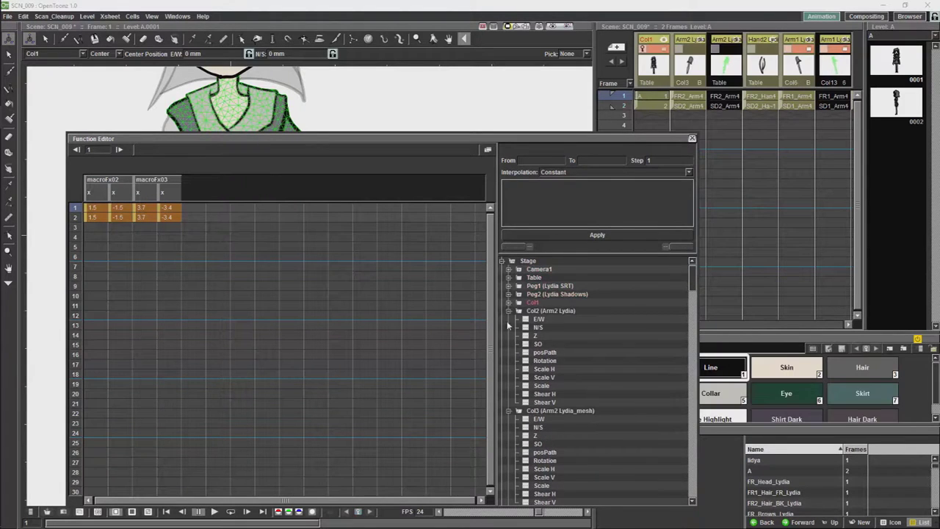
left_click(510, 319)
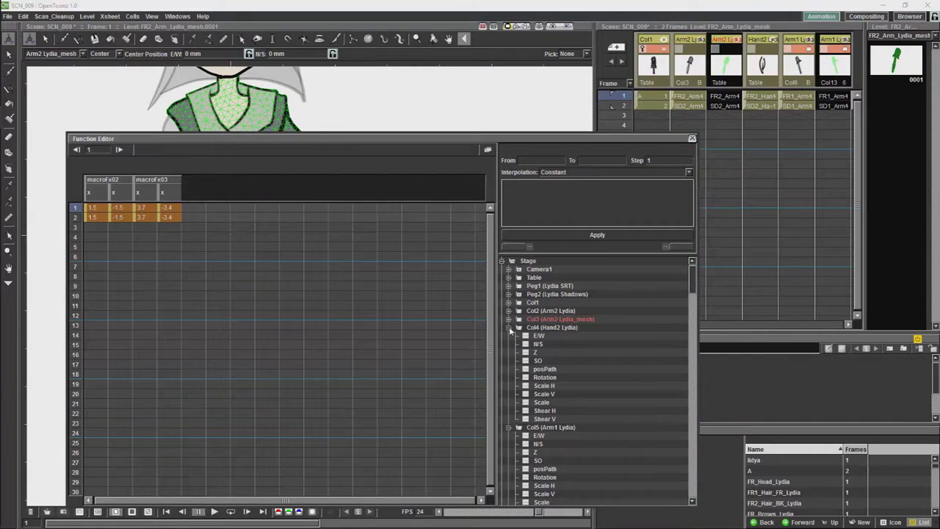
left_click(509, 327)
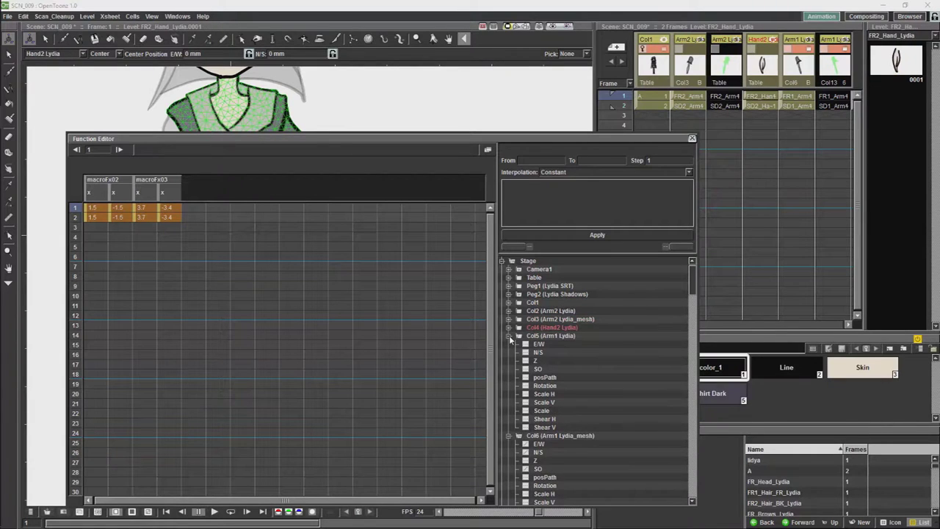
left_click(509, 336)
left_click(509, 344)
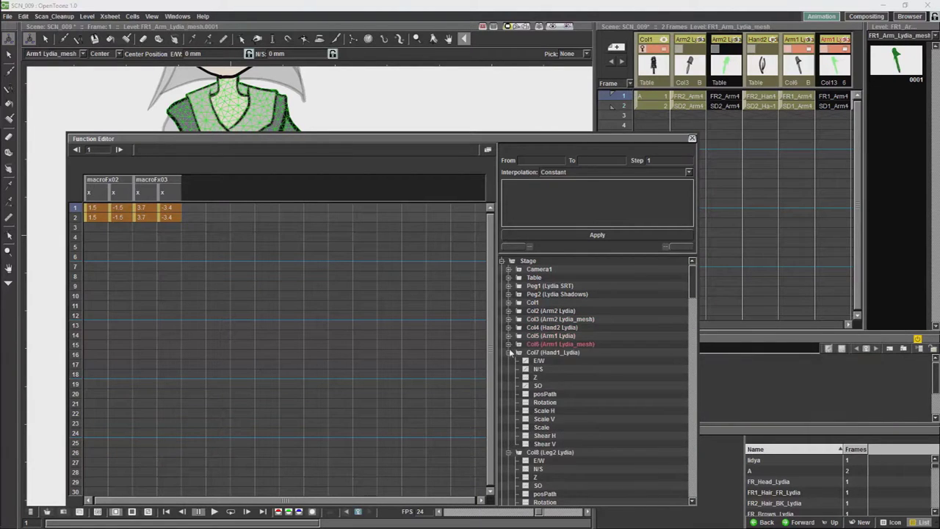
left_click(546, 403)
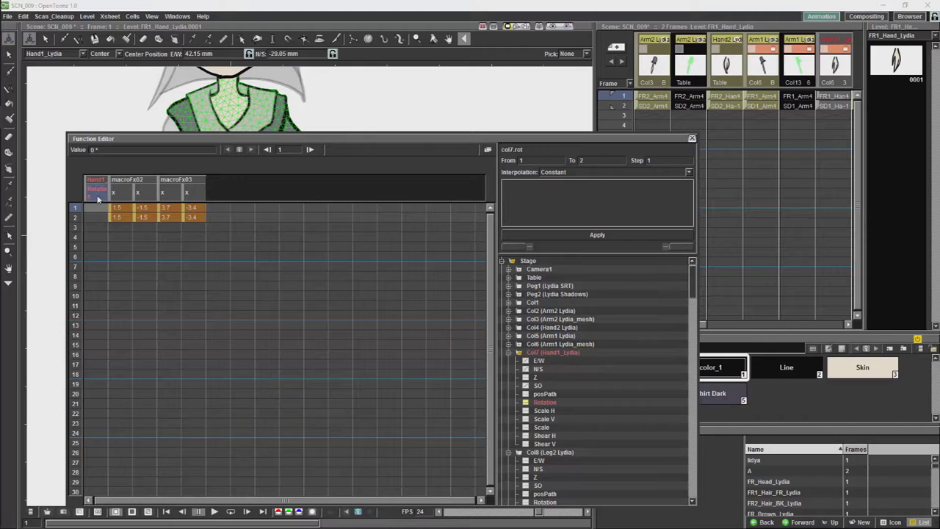
Step: Drive Hand1's rotation with the expression vertex(6,"Hand").angle over frames 1 to 2 and close the Function Editor
left_click_drag(90, 212, 92, 207)
left_click_drag(556, 130, 559, 144)
left_click(687, 185)
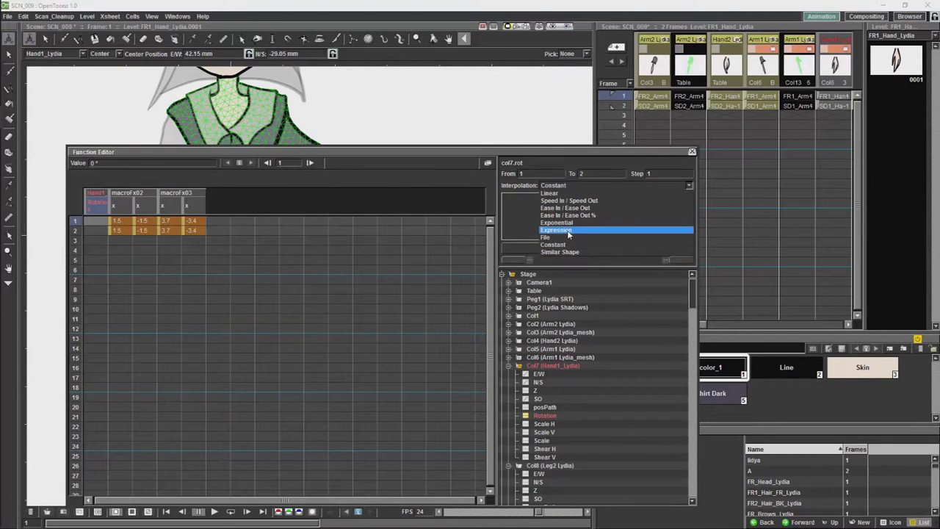
left_click(568, 231)
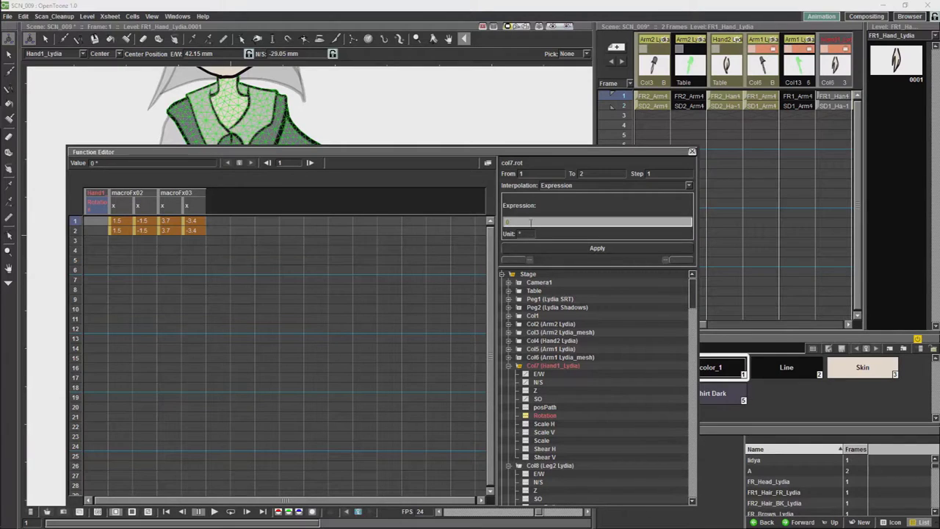
type("v")
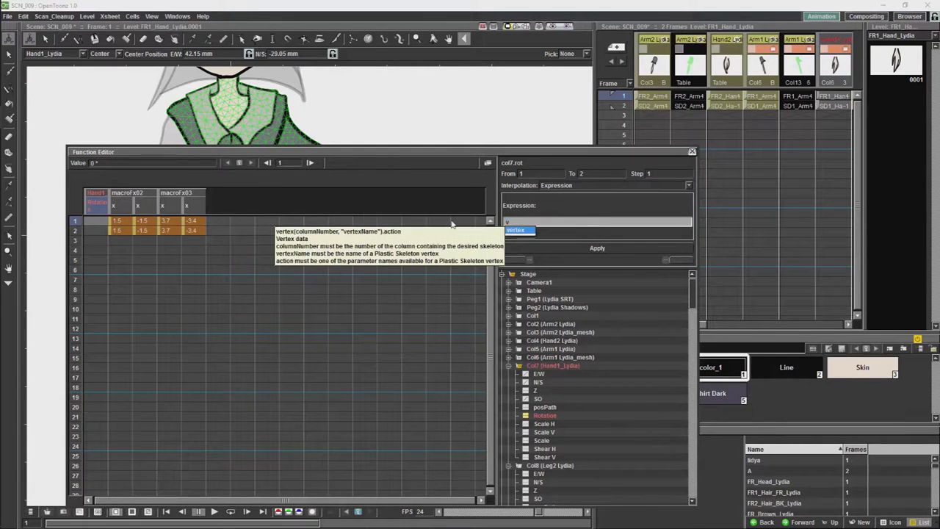
type("ert")
key("Return")
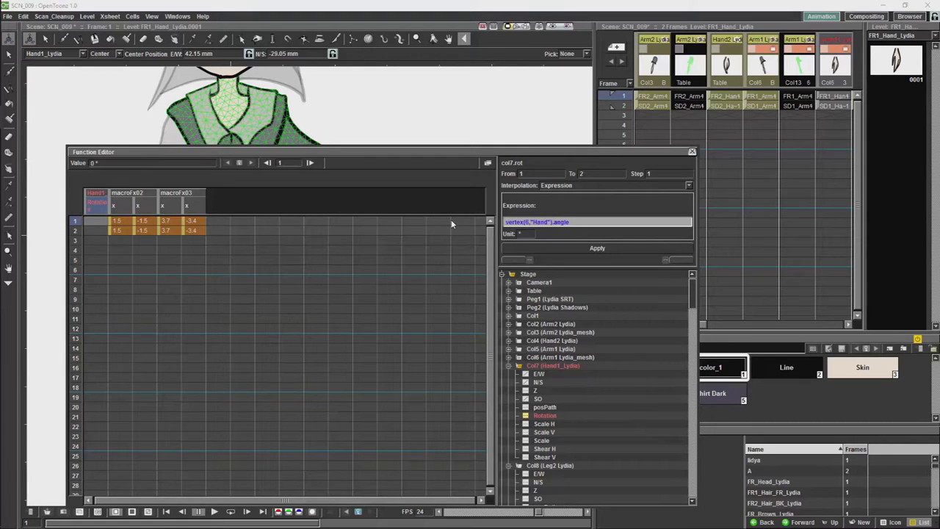
left_click(589, 251)
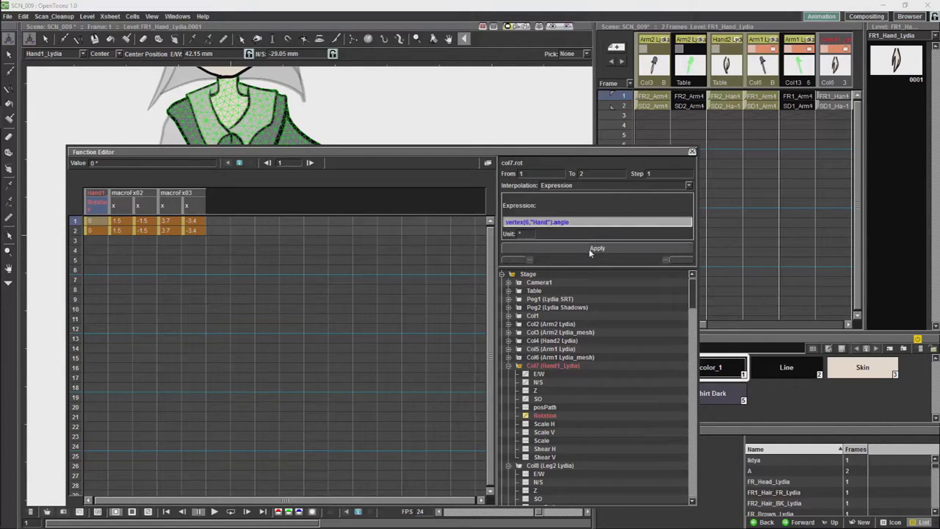
left_click(692, 152)
Step: Test the hand link by rotating the hand-tip vertex of the front Arm1 skeleton in the Plastic tool's Animate mode
left_click(788, 73)
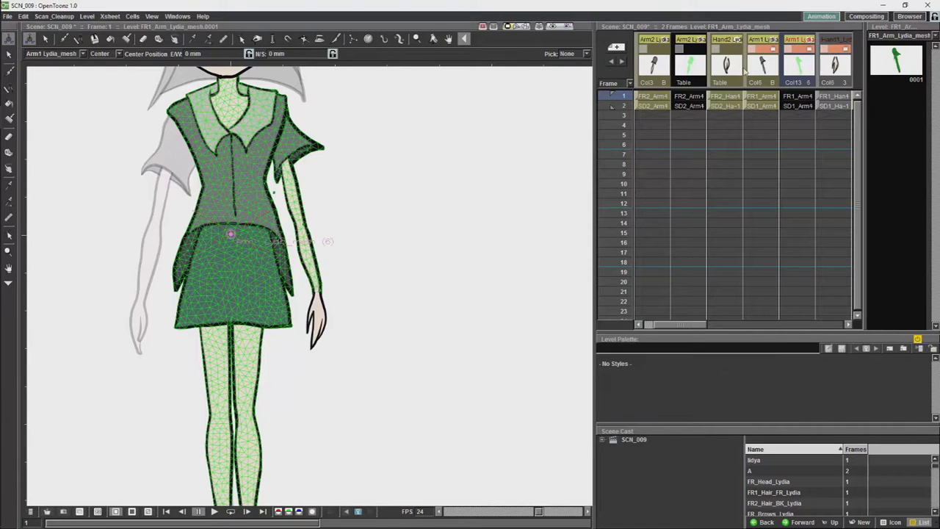
left_click(398, 39)
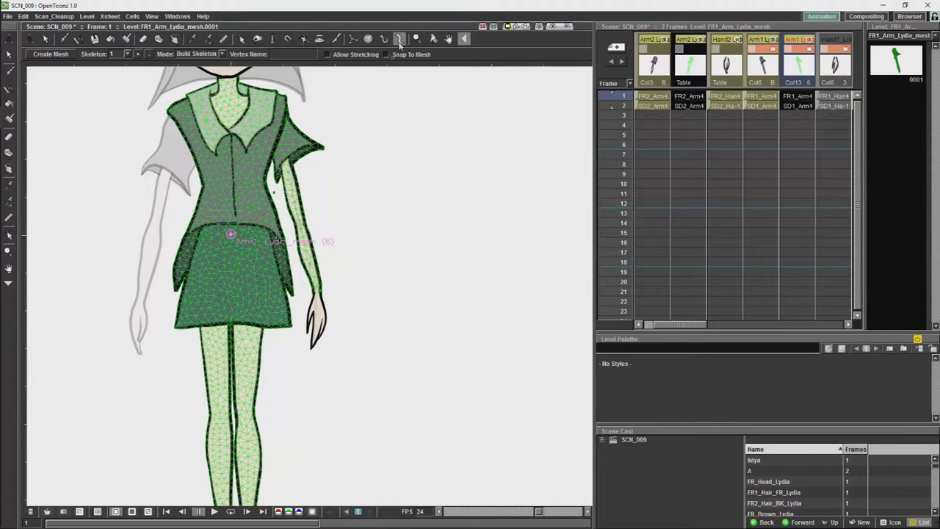
left_click(220, 55)
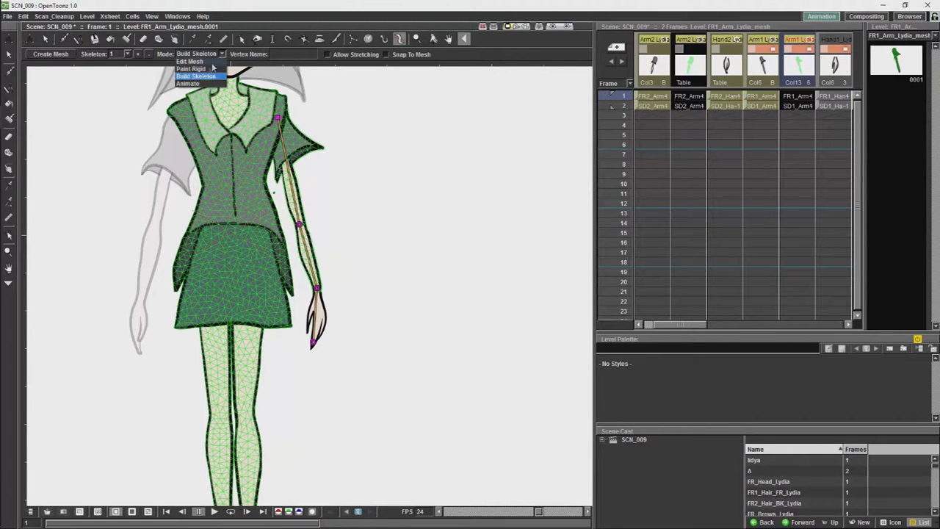
left_click(189, 83)
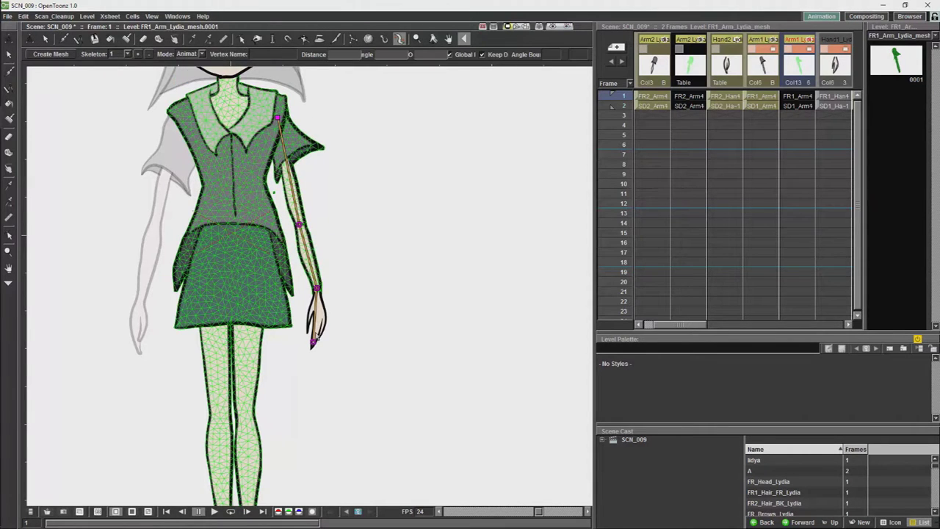
left_click(318, 342)
mouse_move(327, 343)
left_mouse_down()
mouse_move(345, 327)
mouse_move(308, 356)
mouse_move(349, 308)
mouse_move(302, 361)
mouse_move(335, 346)
mouse_move(315, 354)
left_mouse_up()
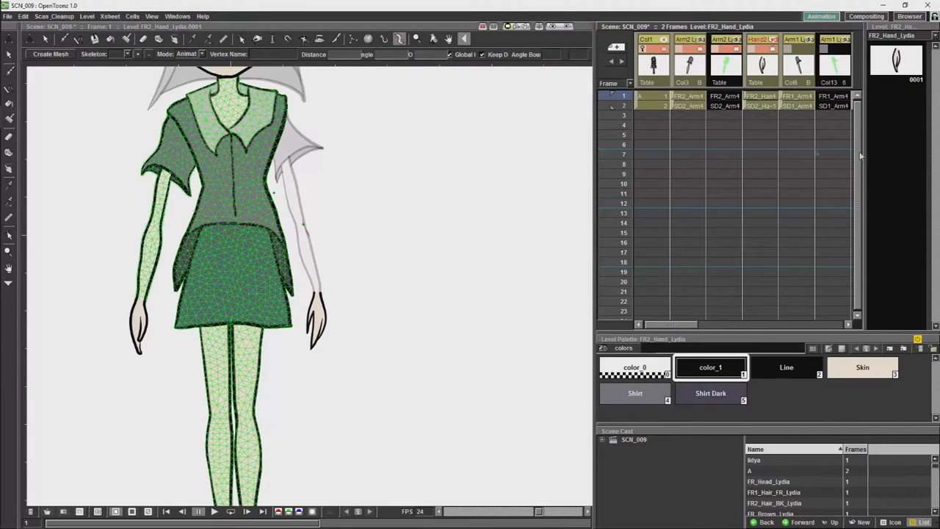
Step: Build the front-view Arm2 mesh skeleton from shoulder through elbow and wrist to hand tip, naming the wrist vertex Wrist
left_click_drag(689, 324, 698, 324)
left_click(691, 99)
left_click(187, 54)
left_click(189, 62)
left_click(178, 123)
left_click(154, 222)
left_click(139, 352)
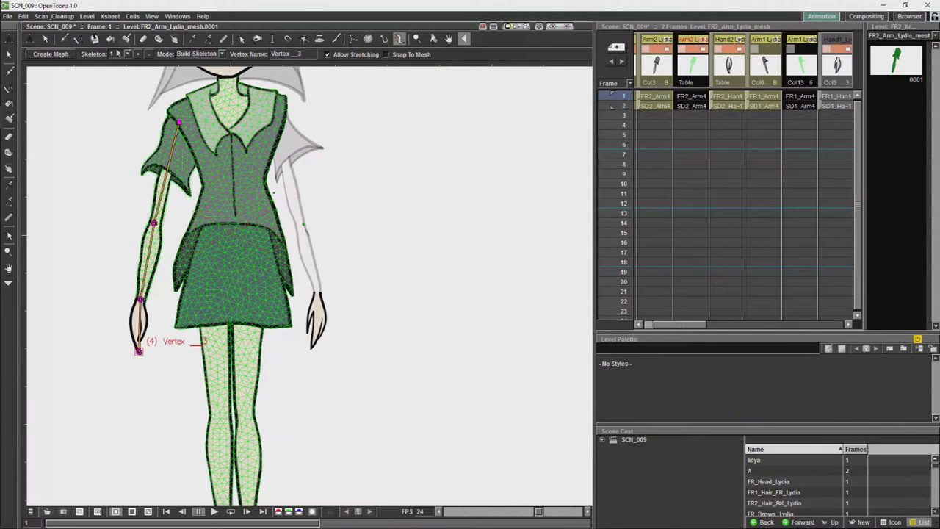
left_click(140, 299)
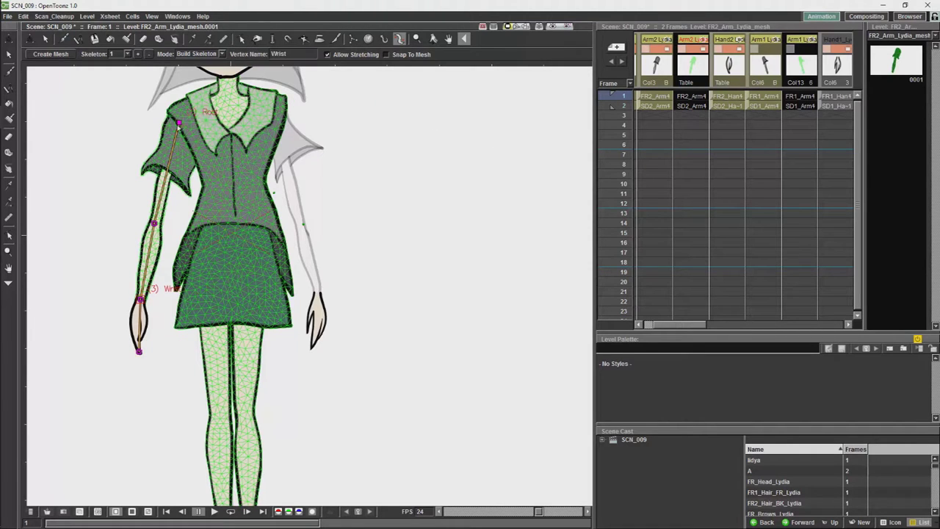
left_click(154, 223)
Step: Compare the front-view and side-view frames of the Arm2 mesh, Hand2 and Hand1 columns
key("Down")
key("Up")
key("Down")
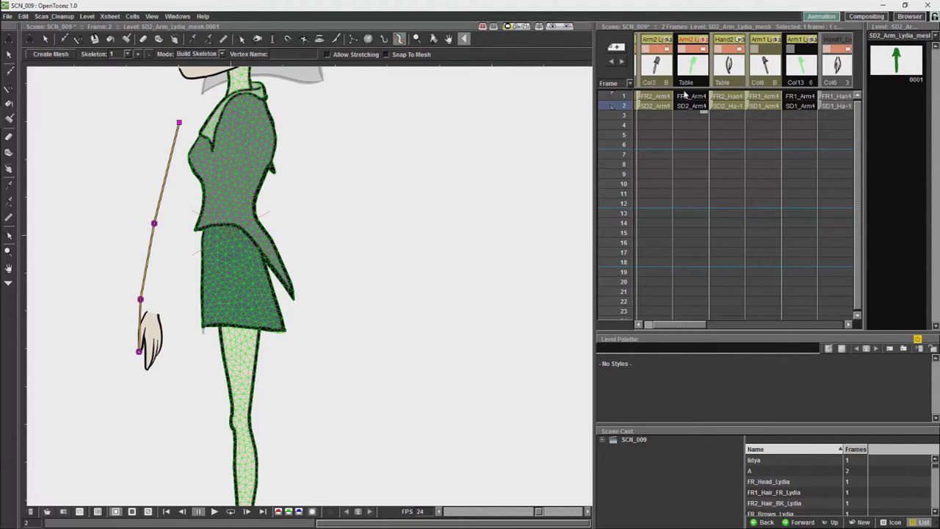
left_click(841, 83)
left_click(729, 98)
key("Down")
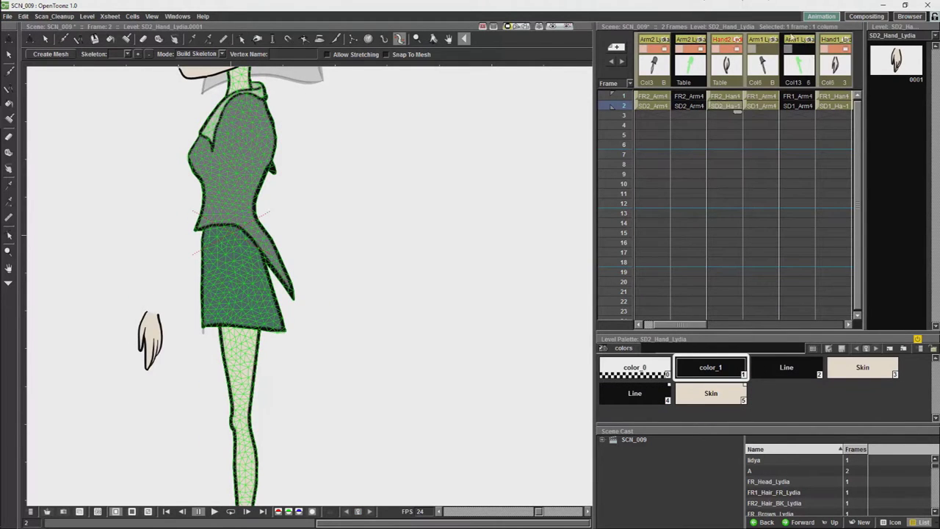
left_click(834, 97)
key("Down")
Step: Check the center points of the side-view Hand2 and Hand1 drawings with the Animate tool
left_click(723, 50)
key("a")
left_click(723, 107)
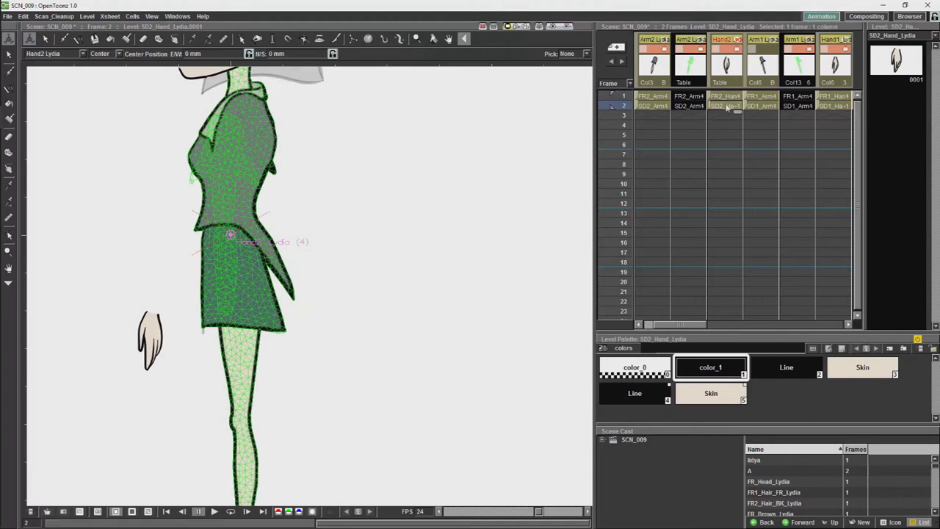
left_click(833, 107)
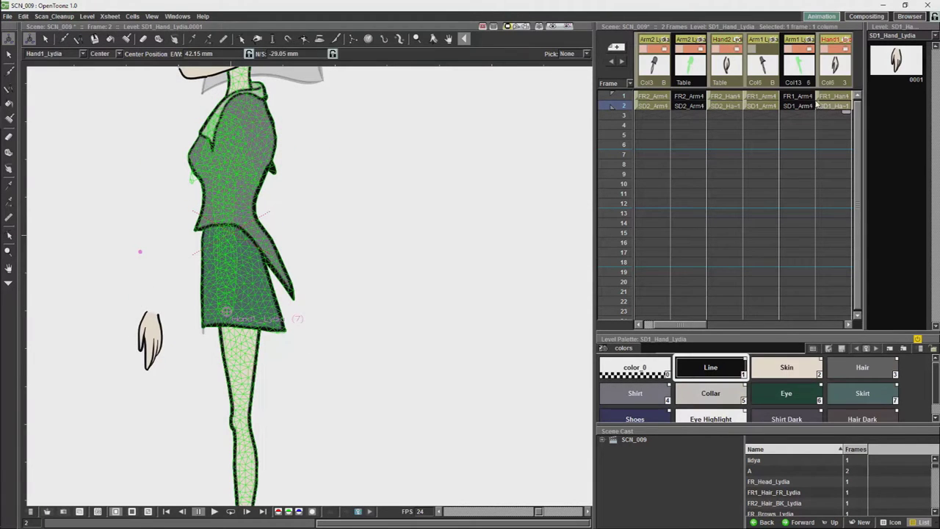
key("x")
key("Up")
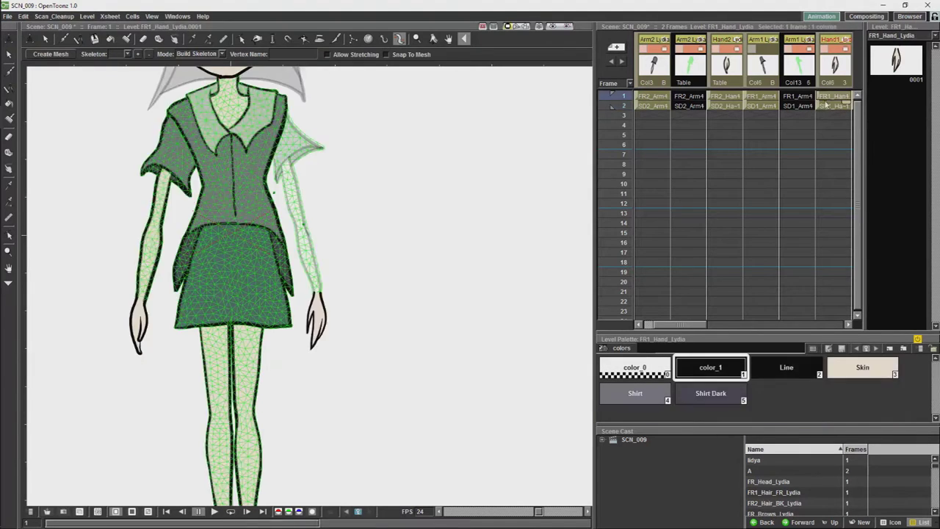
left_click(825, 105)
left_click(34, 39)
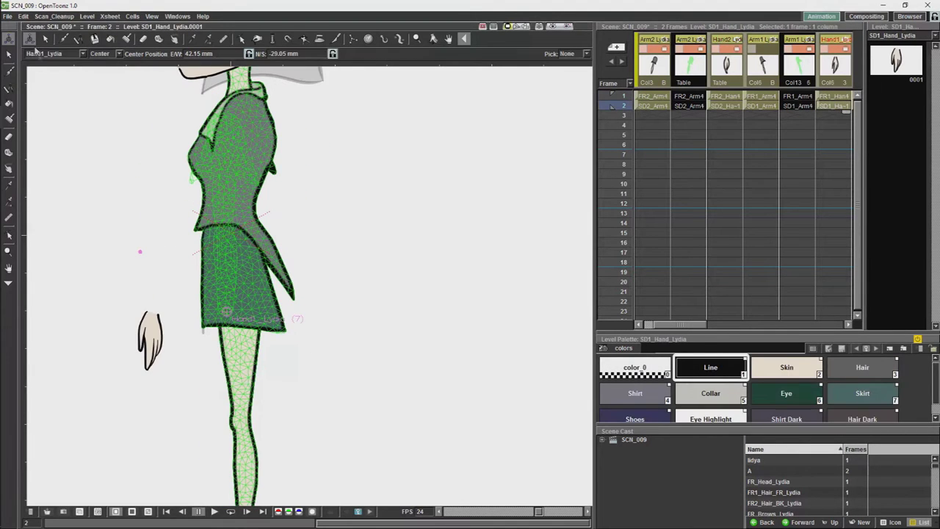
Step: Show the Arm1 drawing again and turn off Hand1's full visibility in the front-view frame
left_click(767, 52)
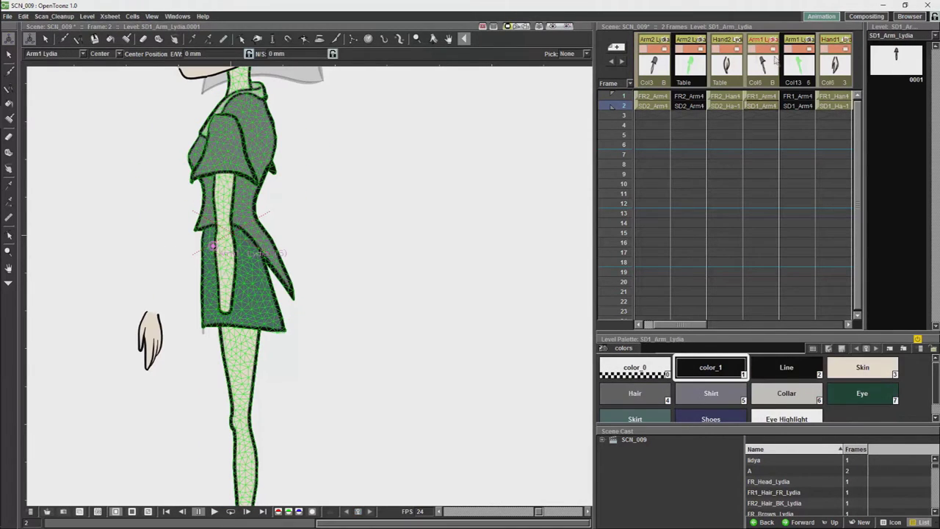
key("Up")
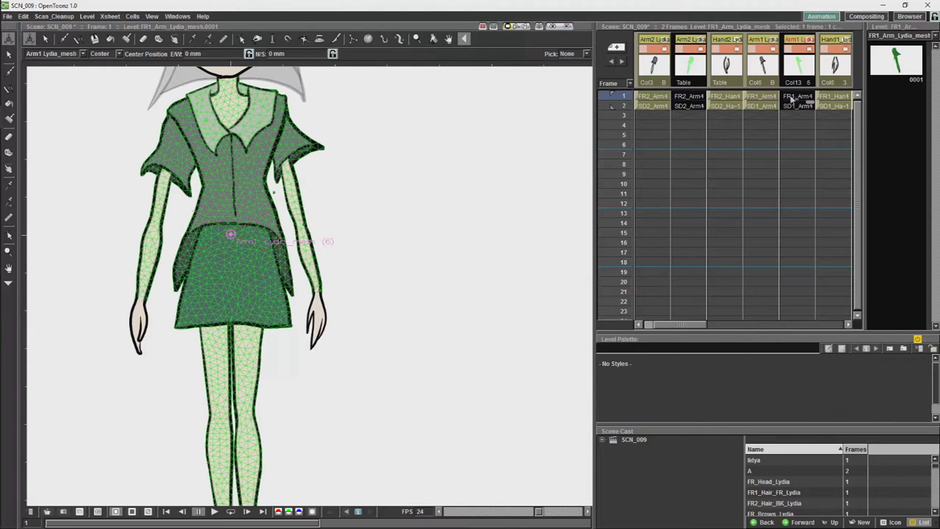
left_click(837, 50)
Step: Check Hand2 and the Arm2 mesh in both frames, and display the front-view Arm2 skeleton with the Plastic tool
left_click(725, 97)
left_click(725, 106)
left_click(689, 97)
left_click(689, 107)
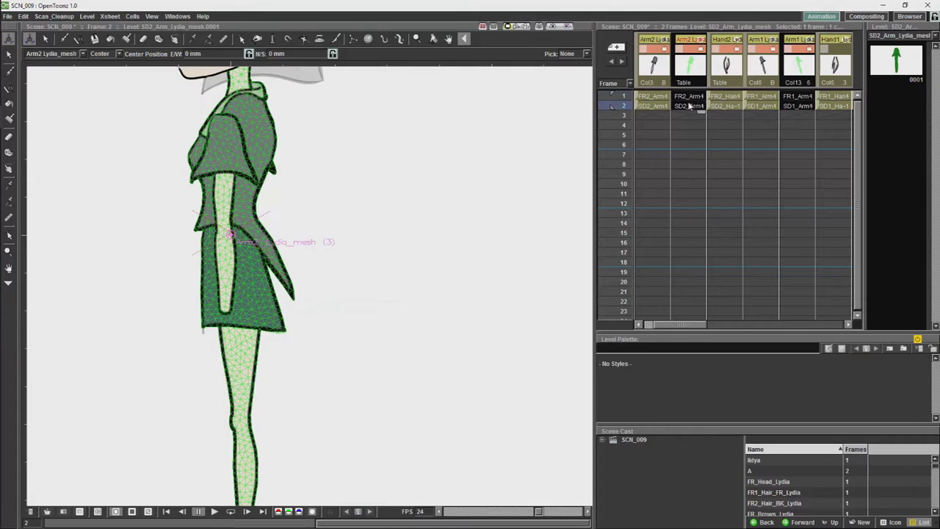
key("Up")
key("x")
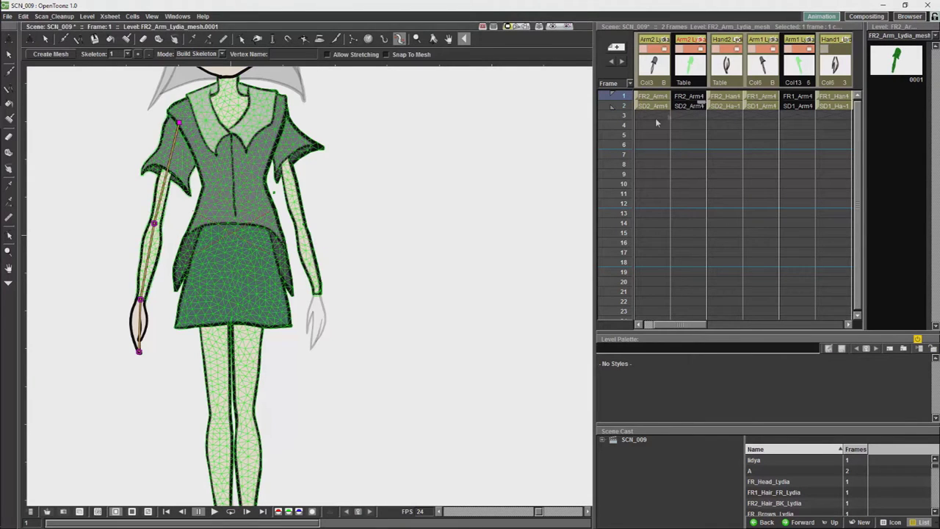
Step: Compare the Leg2, Arm1 and Arm2 columns in the side-view frame and the torso mesh skeleton in the front-view frame
key("Down")
left_click_drag(685, 328, 751, 325)
left_click(757, 58)
scroll(699, 193, "left", 3)
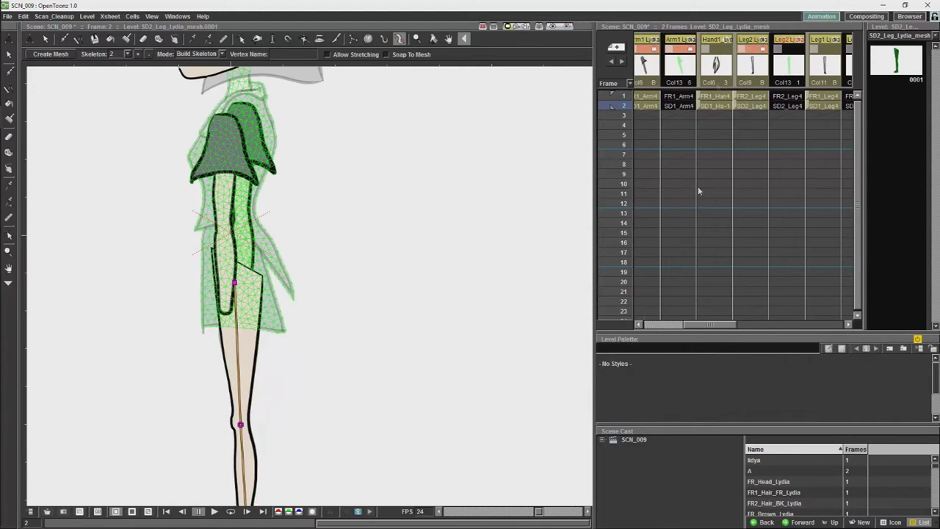
left_click(691, 50)
scroll(700, 185, "left", 3)
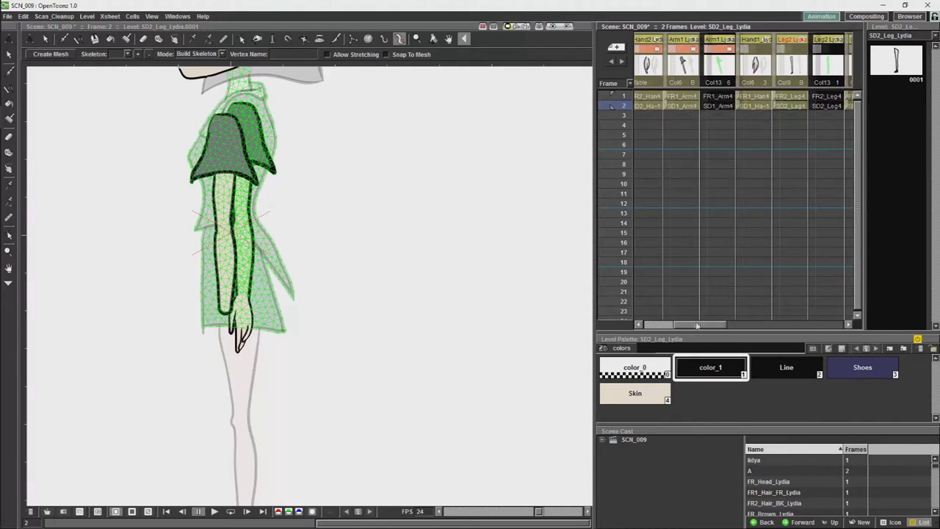
left_click(740, 50)
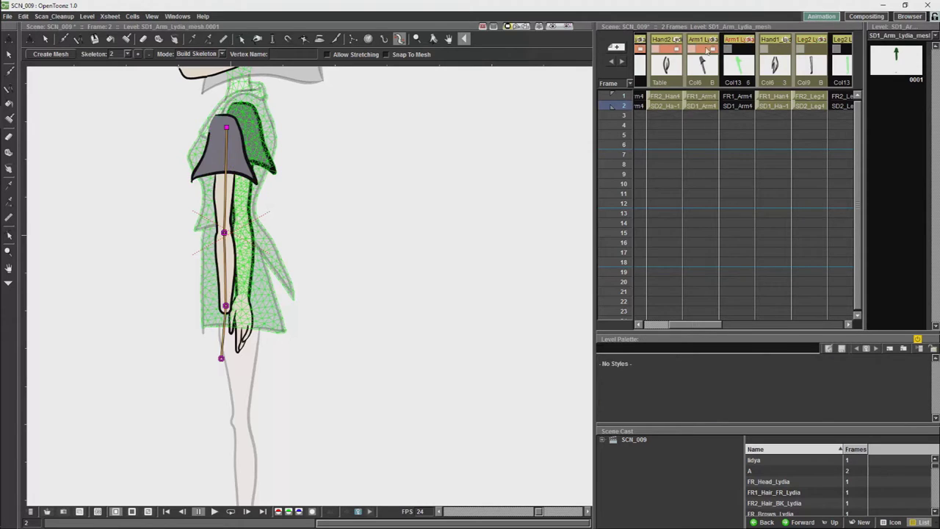
left_click(696, 63)
scroll(742, 191, "left", 3)
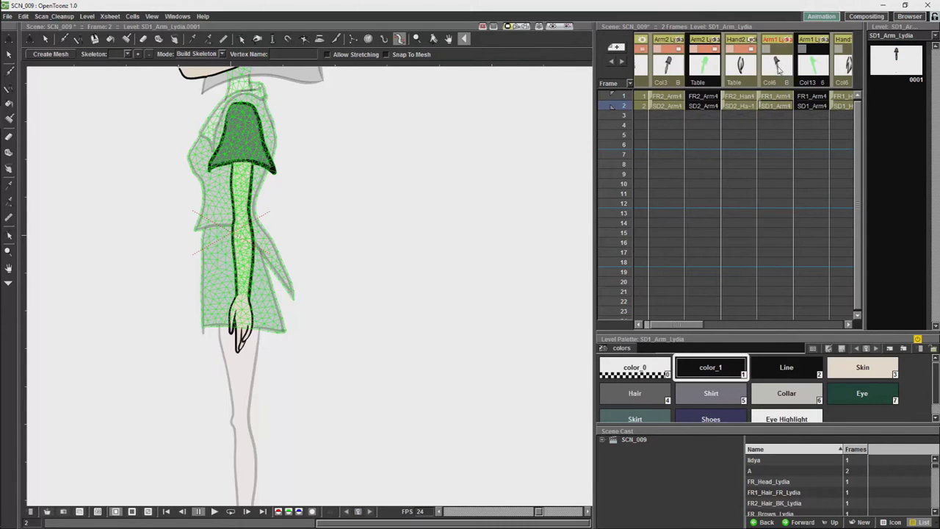
left_click(672, 66)
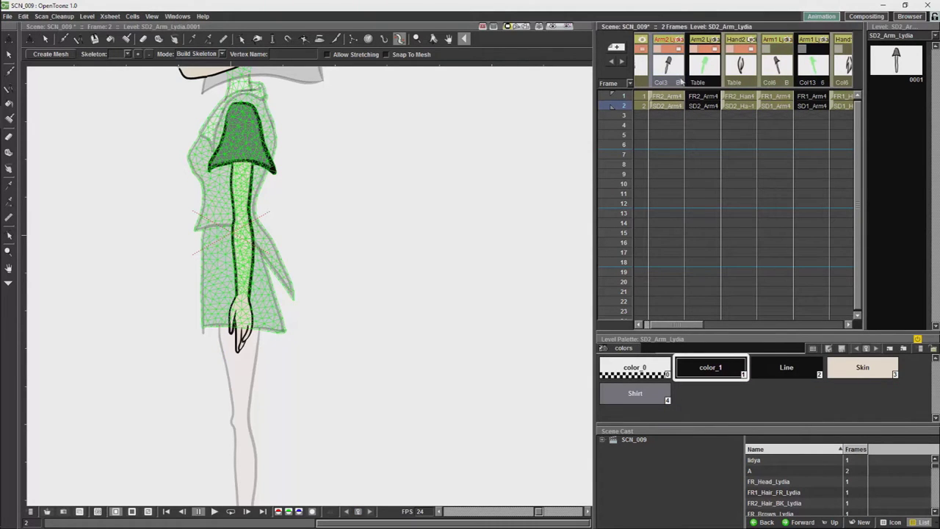
scroll(749, 147, "right", 5)
left_click(757, 97)
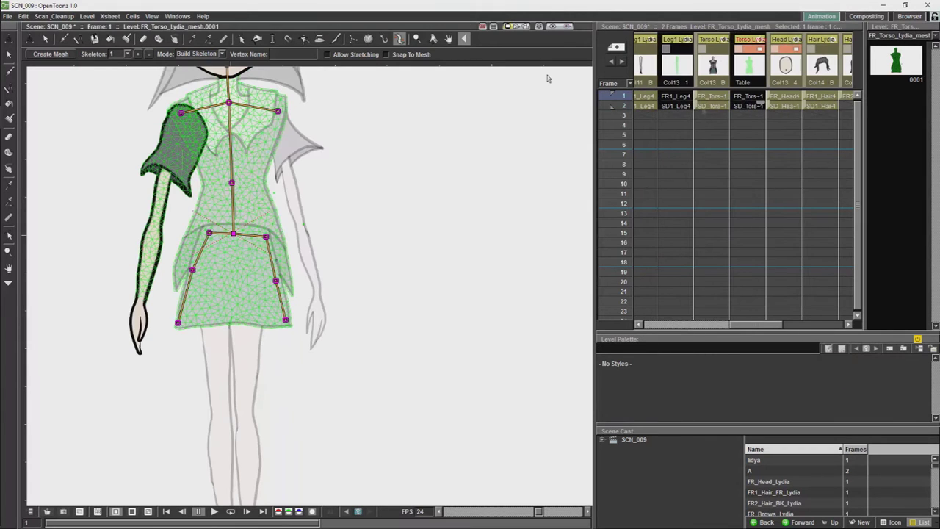
Step: Check the elbow, wrist and Hand vertices of the side-view Arm2 mesh skeleton
scroll(686, 152, "left", 3)
left_click(685, 96)
scroll(684, 122, "left", 2)
key("Down")
left_click(242, 220)
left_click(241, 295)
left_click(239, 349)
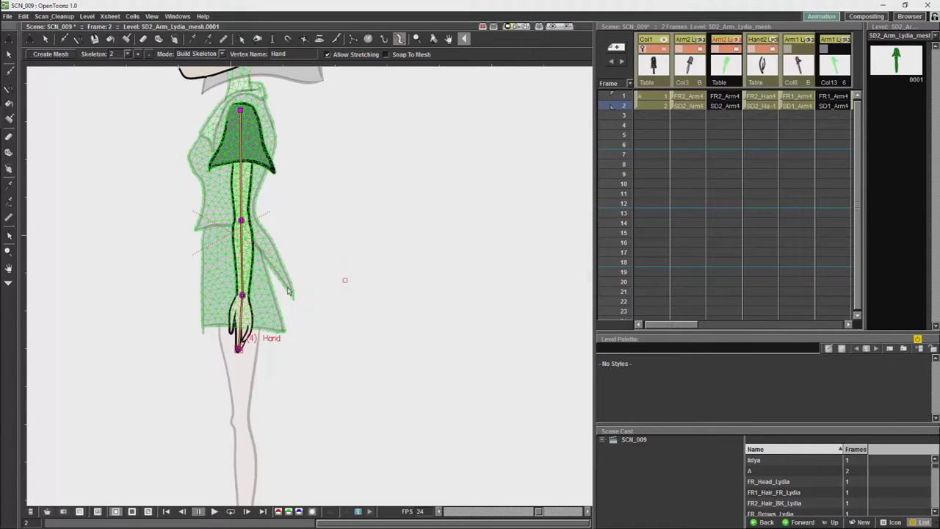
left_click(241, 221)
left_click(450, 282)
key("Return")
Step: Open the Stage Schematic and link the Arm2 mesh to vertex 7 of the Torso mesh
left_click(177, 15)
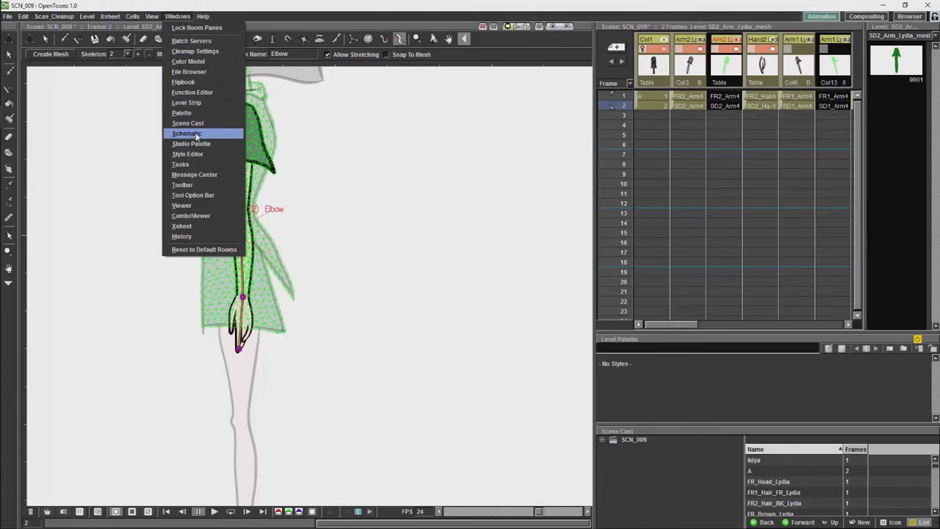
left_click(199, 132)
left_click_drag(581, 402, 514, 395)
left_click_drag(557, 429, 542, 285)
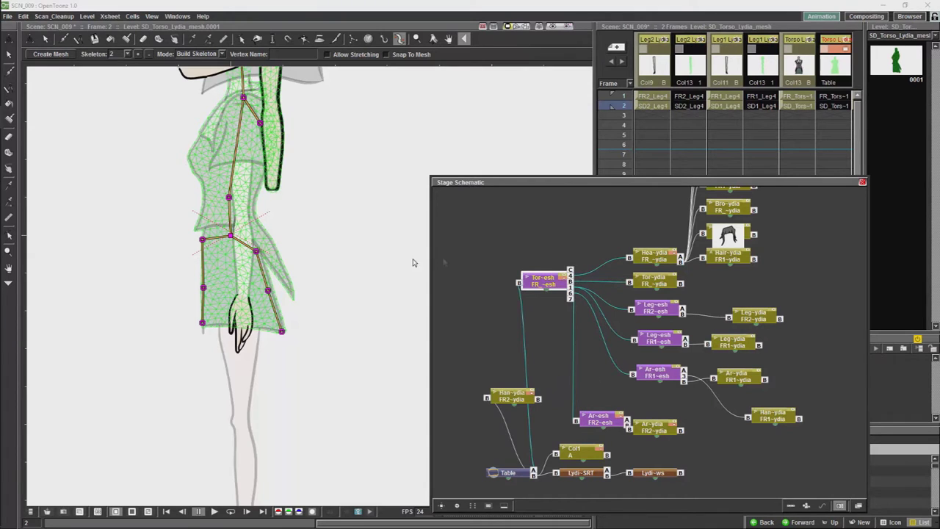
left_click_drag(787, 183, 759, 234)
Step: Move the side-view Arm2 mesh back onto the torso's shoulder with the Animate tool
left_click(726, 44)
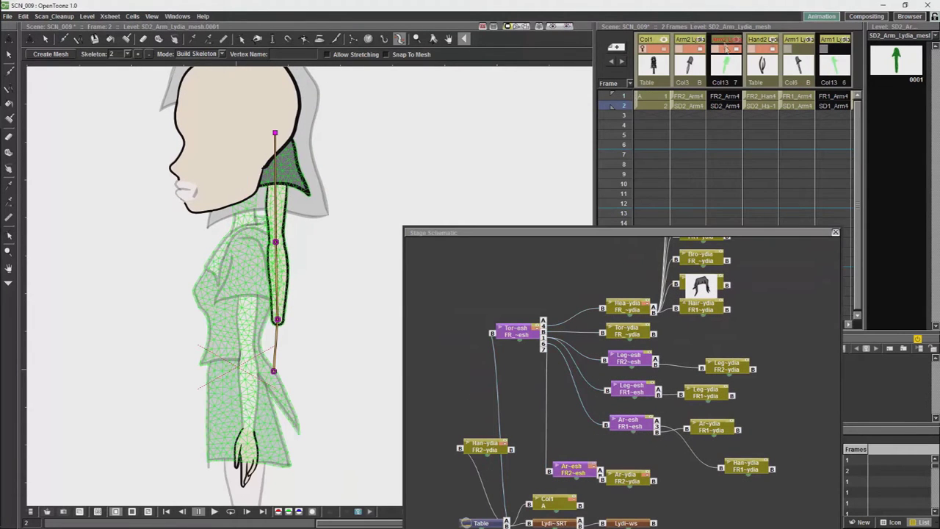
left_click(9, 55)
left_click_drag(290, 172, 258, 281)
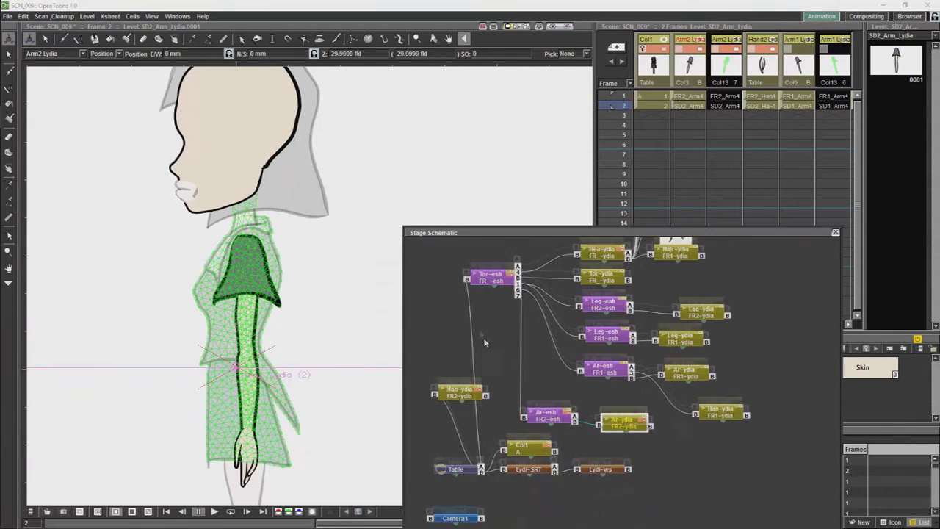
Step: Link Hand2 to vertex 3 of the Arm2 mesh, reposition it at the side-view wrist and display its center
left_click_drag(449, 376, 663, 437)
left_click_drag(567, 402, 637, 439)
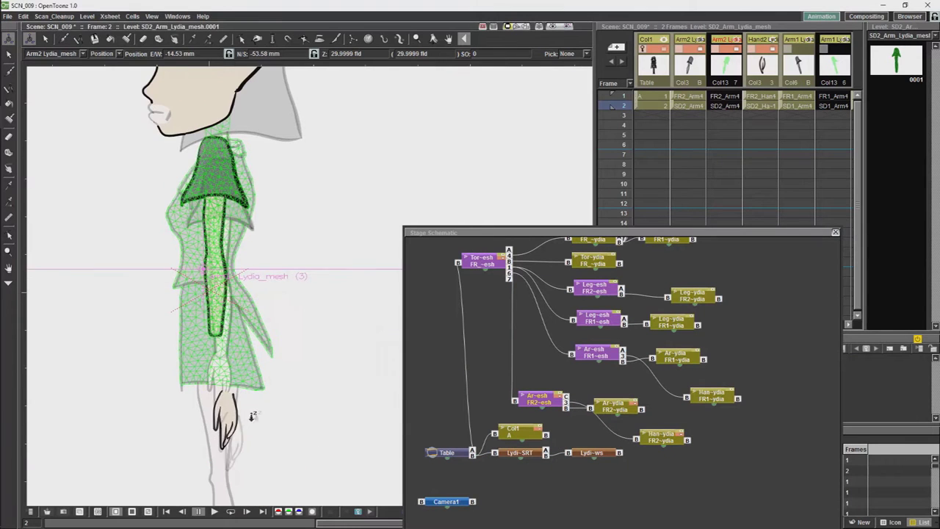
left_click(224, 377)
left_click(102, 53)
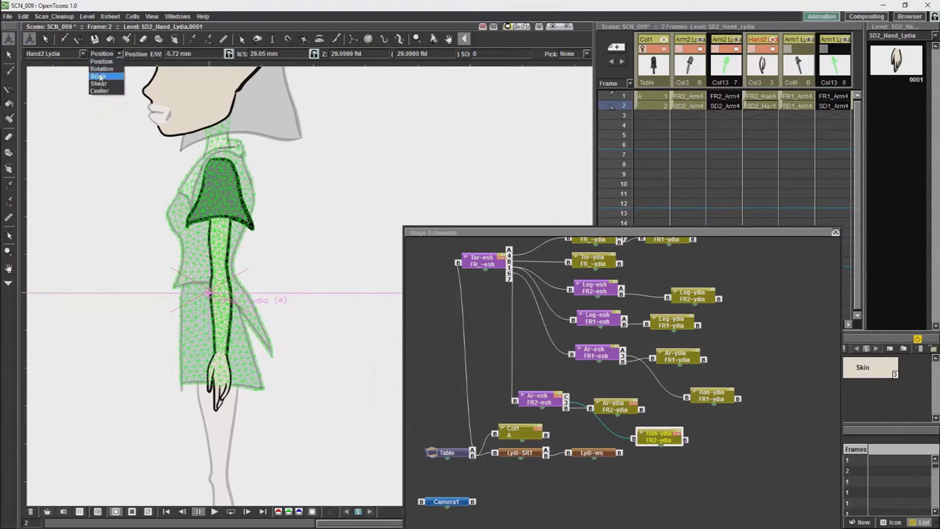
left_click(103, 93)
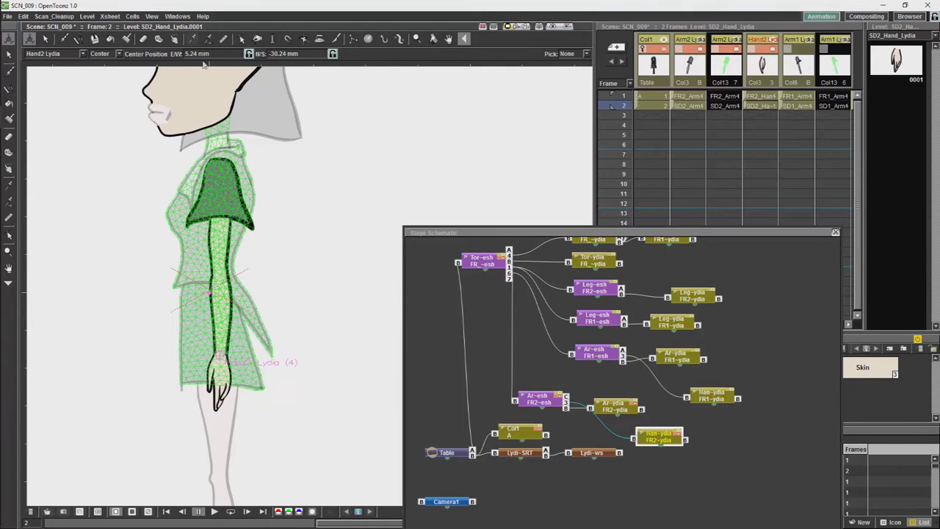
Step: Open the Function Editor and select frames 1 to 2 of the Hand2 column's Rotation channel
left_click(177, 15)
left_click(199, 103)
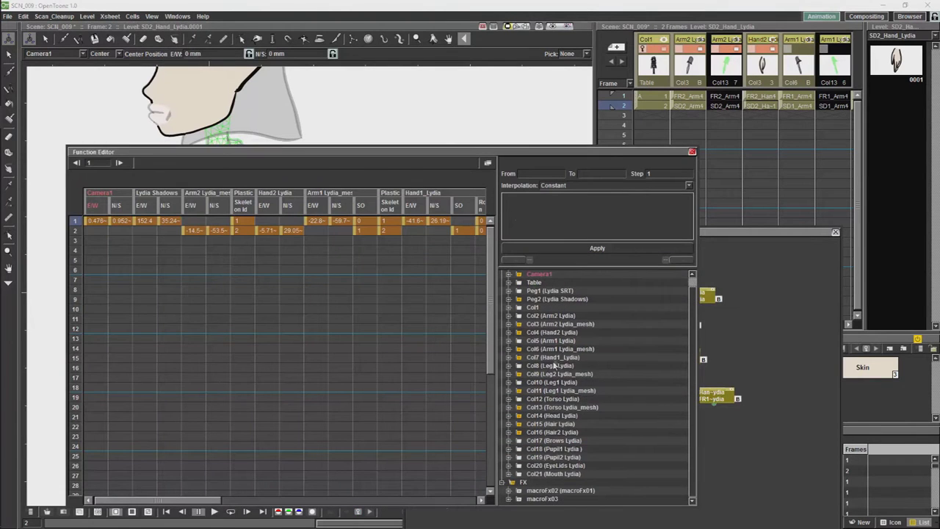
left_click(535, 333)
left_click(508, 332)
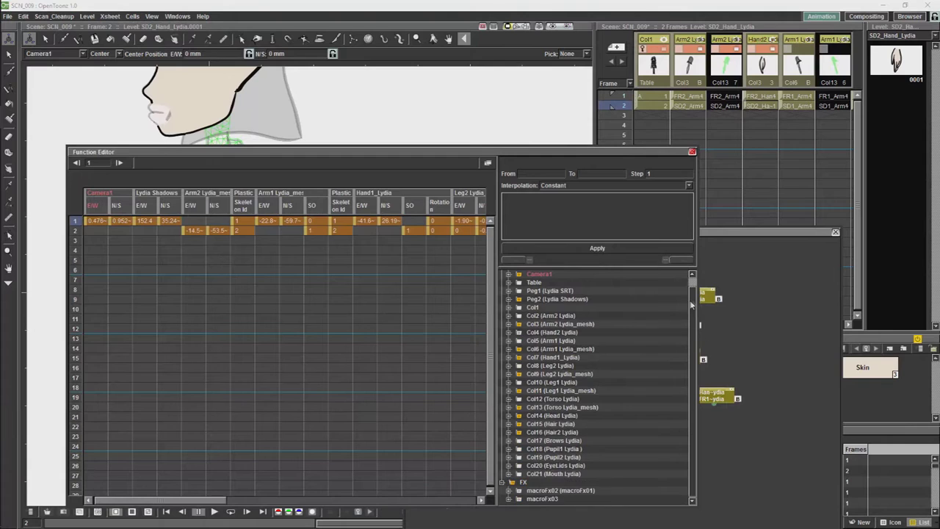
scroll(588, 330, "up", 1)
left_click(508, 293)
left_click(508, 299)
left_click(509, 308)
left_click(509, 341)
left_click(551, 341)
left_click(545, 390)
left_click_drag(97, 221, 97, 230)
Step: Set Hand2's Rotation interpolation to Expression and apply vertex(3,"Hand").angle to frames 1 to 2
left_click(584, 186)
left_click(573, 230)
type("vertex")
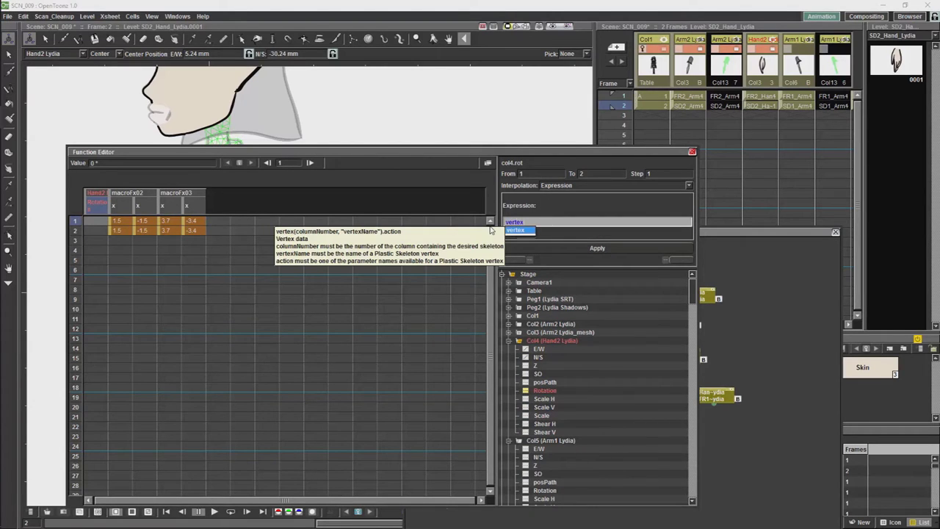
key("Return")
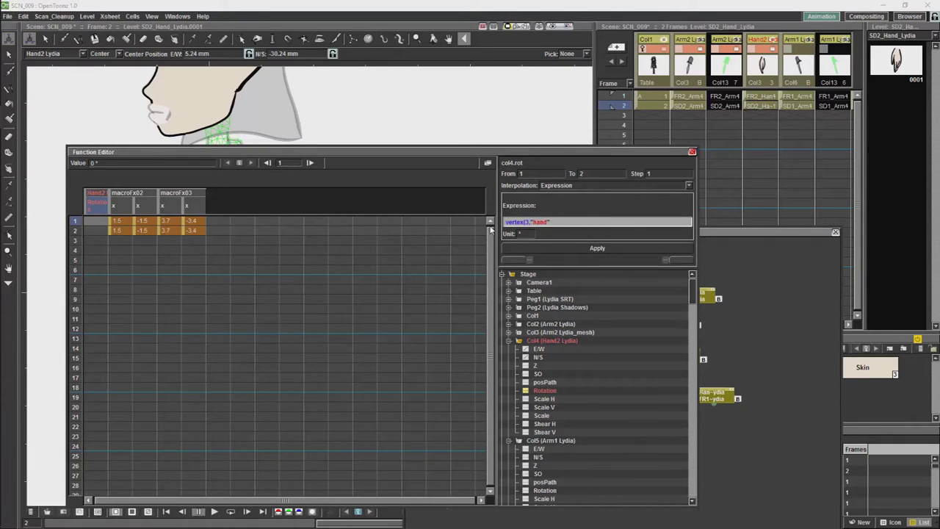
type("(3,\"Hand\").ang")
key("Return")
left_click(597, 248)
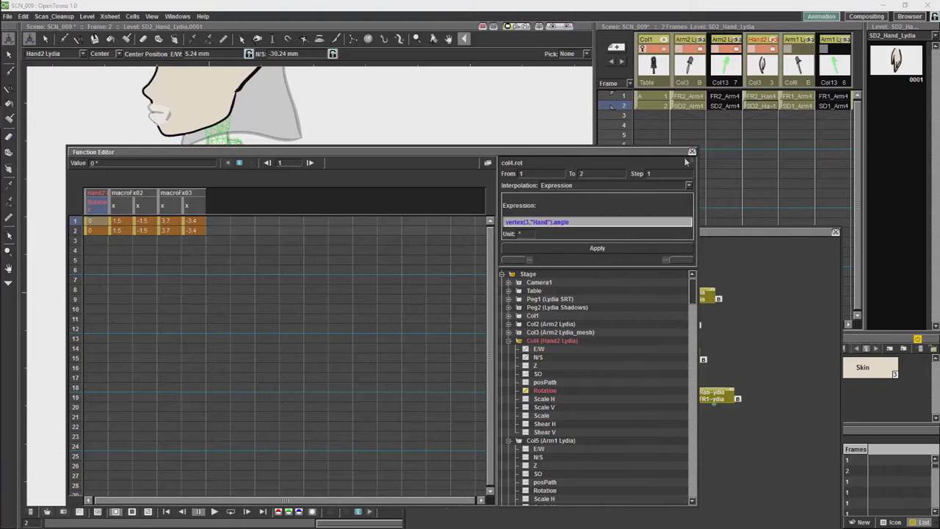
Step: Close the Function Editor and check the Hand vertex of the side-view Arm2 skeleton with the Plastic tool
left_click(692, 151)
key("k")
left_click(217, 403)
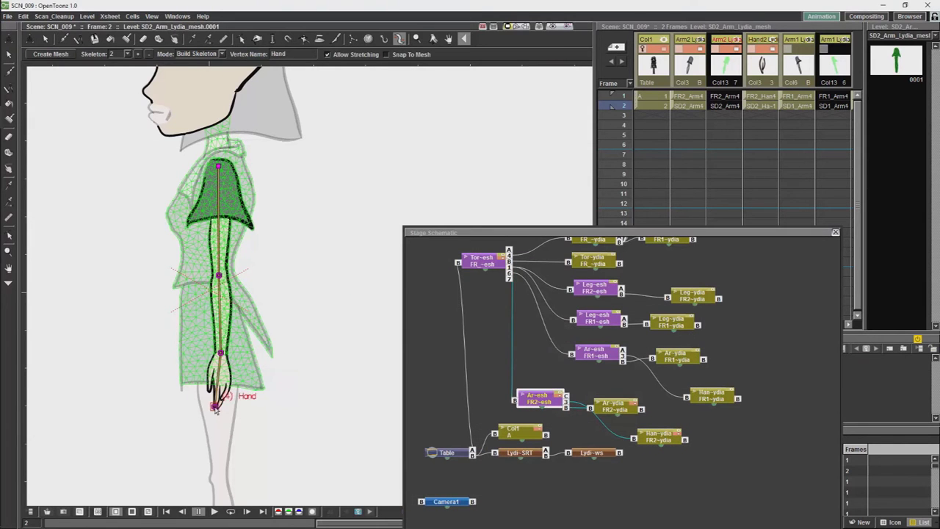
Step: Review Hand2's Rotation channel in the Function Editor and try to move the tip of the side-view hand
left_click(660, 437)
left_click_drag(680, 233, 579, 170)
left_click(177, 16)
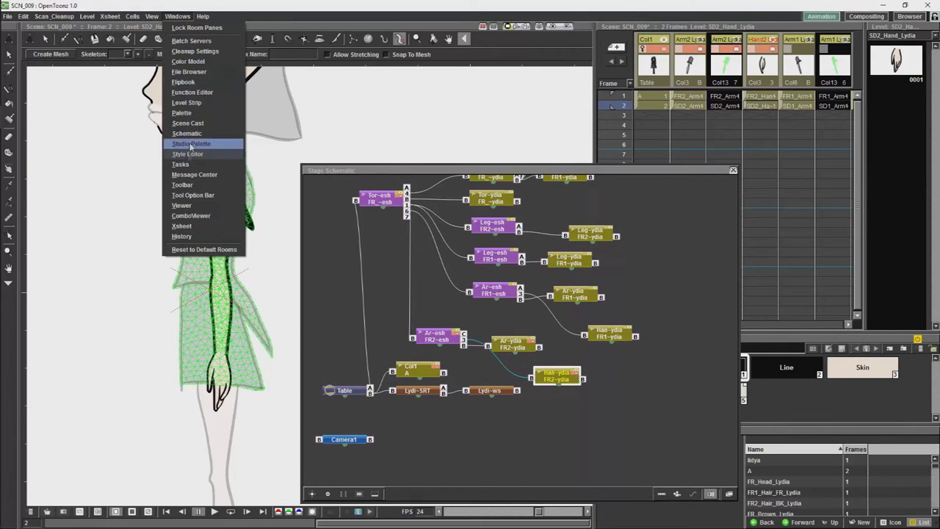
left_click(192, 92)
left_click(520, 343)
left_click(544, 390)
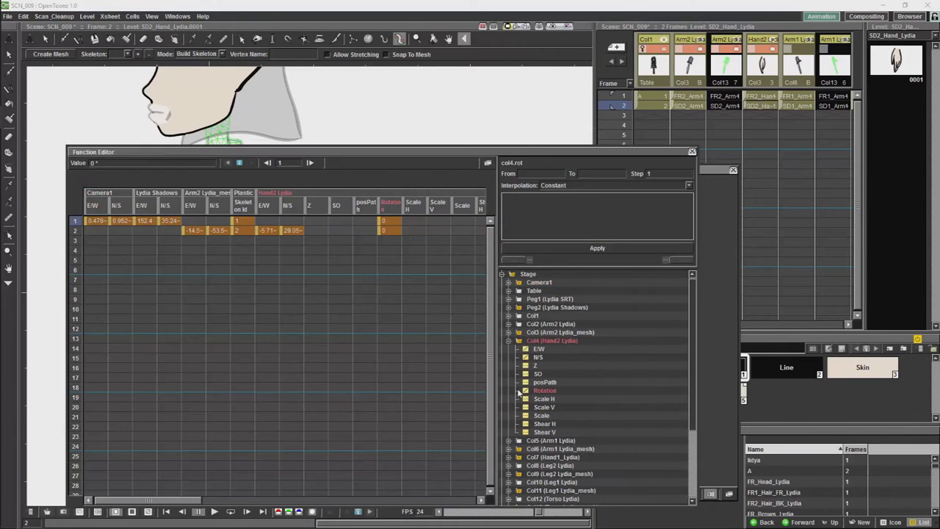
left_click(389, 207)
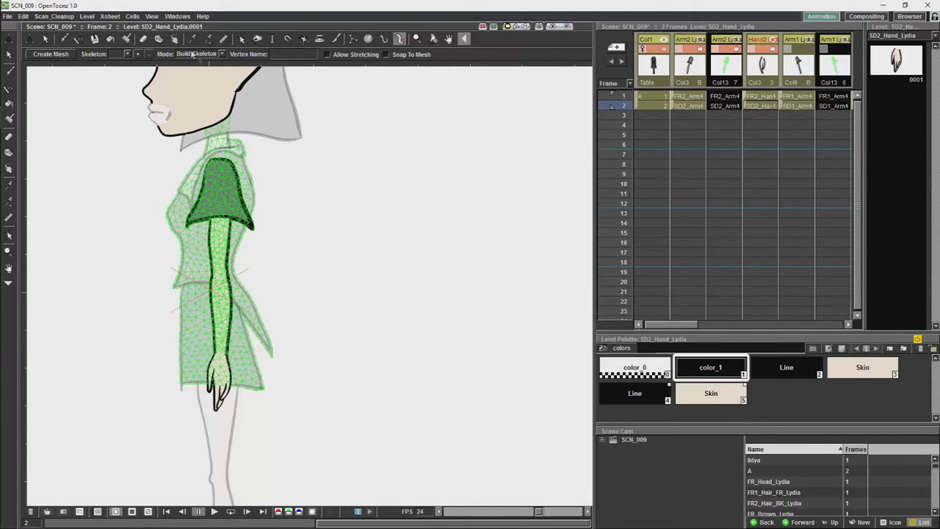
left_click(214, 411)
left_click_drag(214, 412, 228, 397)
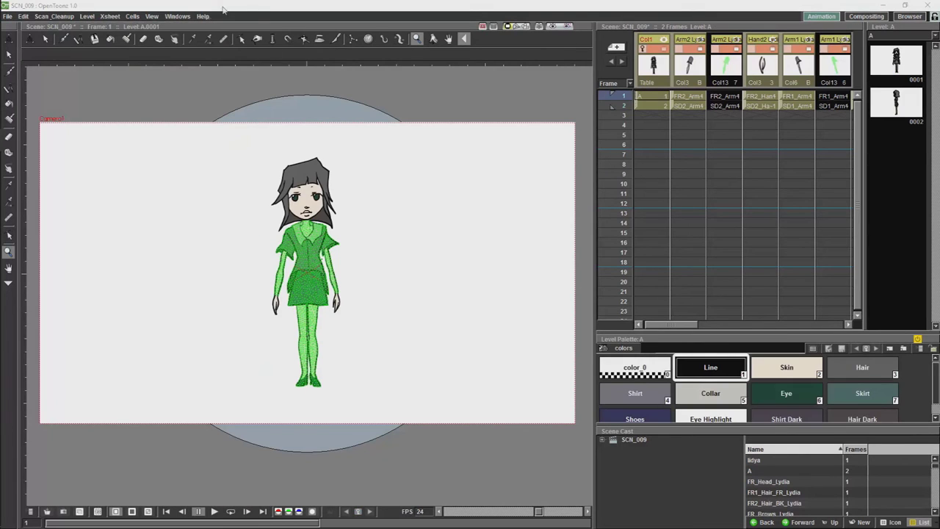
Step: Open the Stage Schematic and dock it beside the viewer, showing the Lydia SRT pegbar nodes
left_click(177, 17)
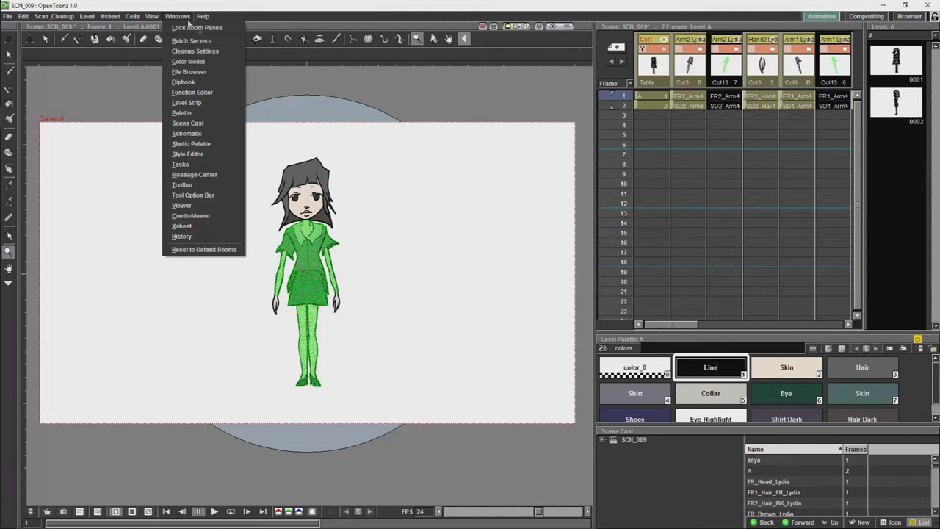
left_click(198, 133)
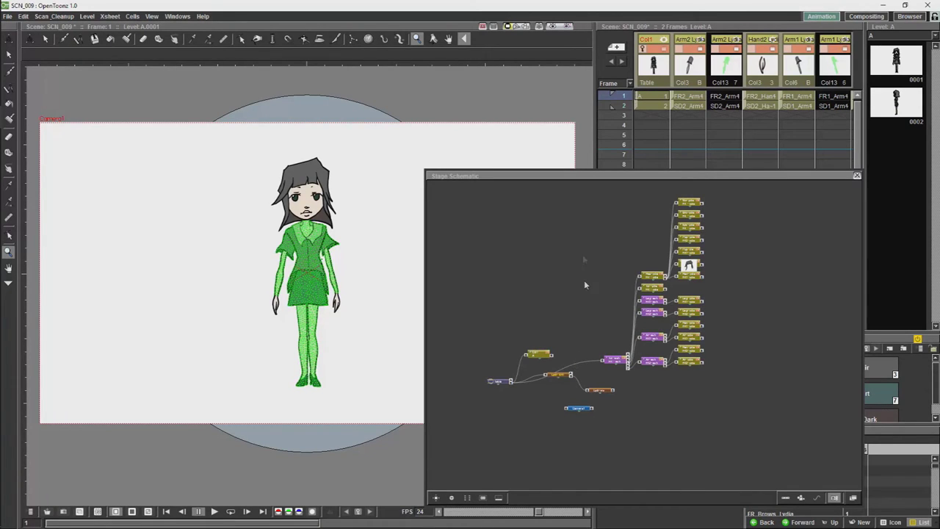
left_click_drag(599, 180, 603, 204)
scroll(601, 42, "up", 4)
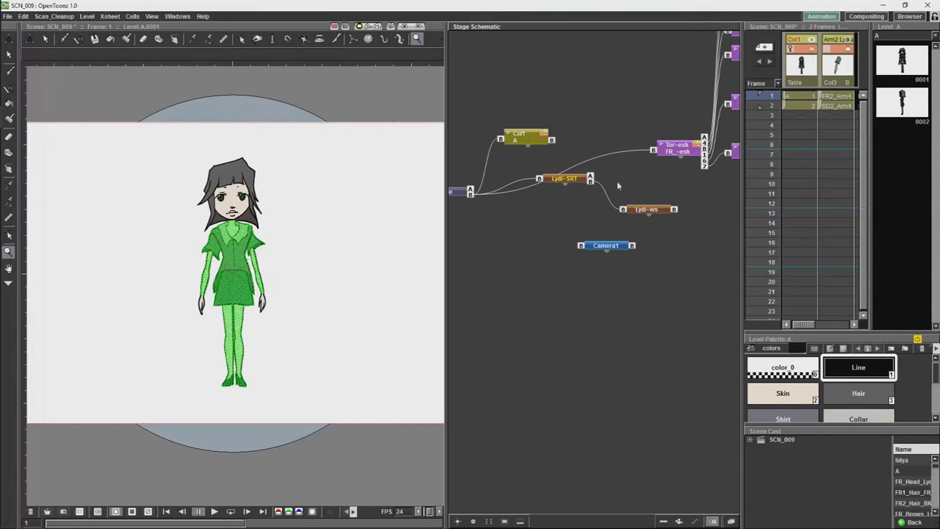
Step: Link the Torso mesh node to the Lydia SRT pegbar
left_click(592, 184)
left_click_drag(638, 166, 654, 151)
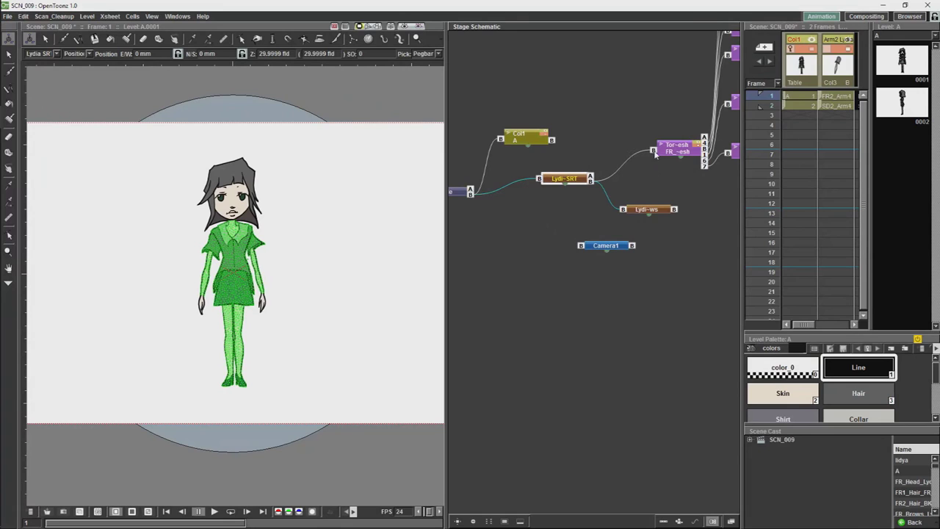
left_click(569, 182)
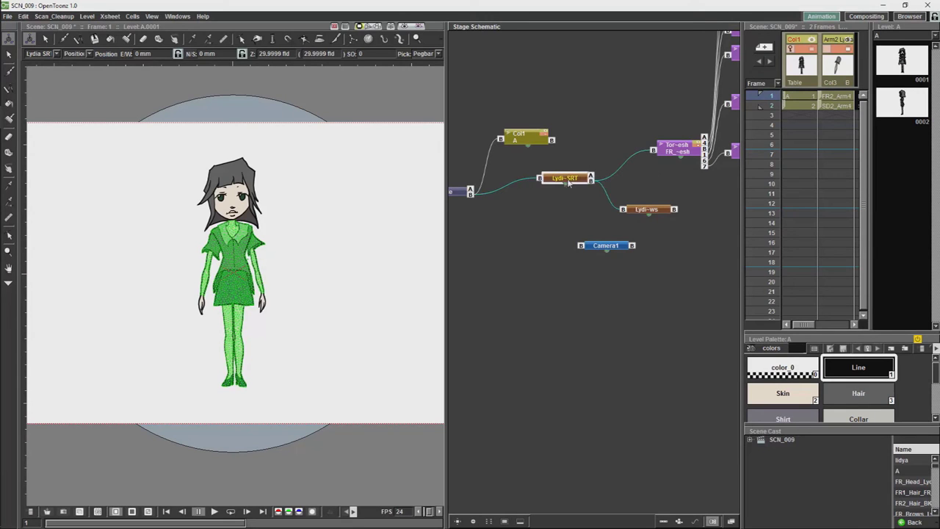
Step: Rearrange the schematic nodes, placing Col1 below the Lydia SRT pegbar and spacing the Lydia Shadows and Torso mesh nodes
left_click_drag(567, 184, 560, 188)
left_click_drag(529, 142, 527, 238)
left_click_drag(558, 185, 569, 183)
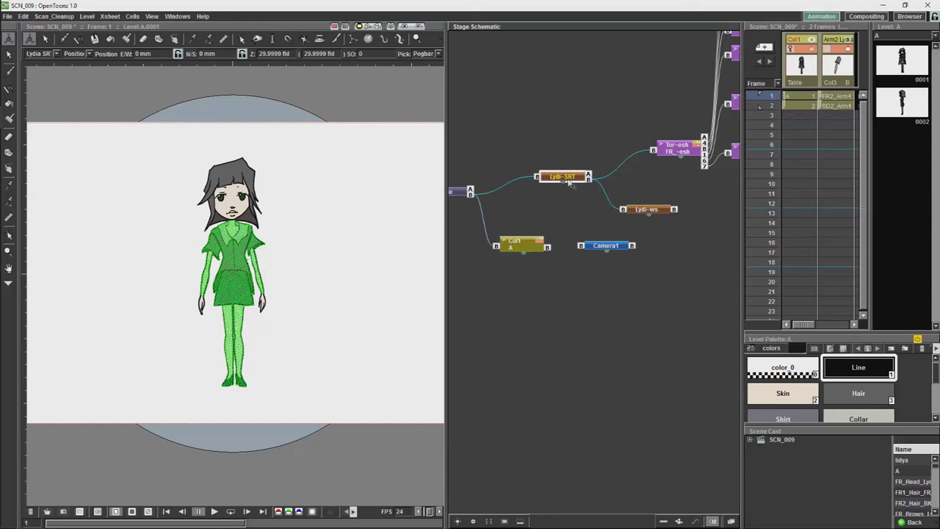
mouse_move(643, 211)
left_mouse_down()
mouse_move(664, 215)
mouse_move(653, 214)
left_mouse_up()
left_click(664, 151)
Step: Select the Lydia SRT pegbar, test moving the whole character with the Animate tool and undo the move
left_click_drag(561, 178, 566, 177)
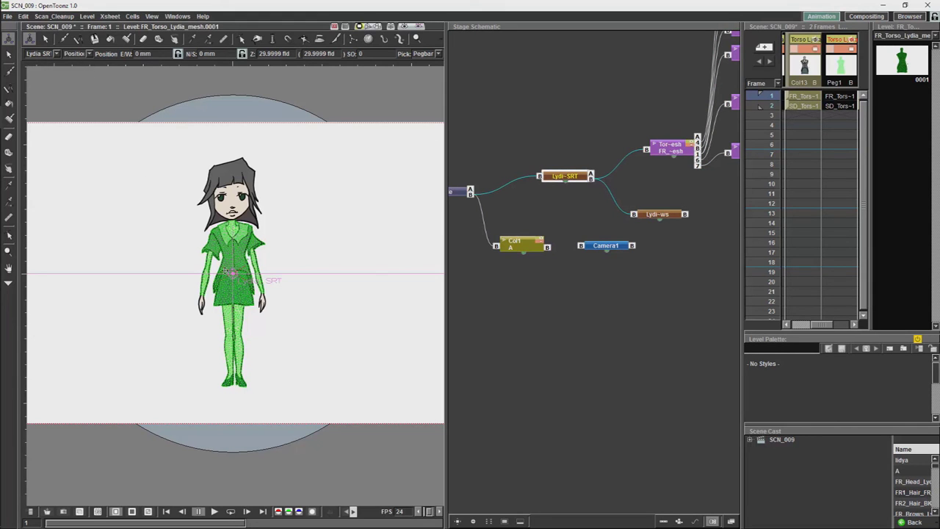
mouse_move(233, 278)
left_mouse_down()
mouse_move(181, 278)
mouse_move(329, 289)
mouse_move(382, 279)
mouse_move(371, 271)
mouse_move(157, 287)
mouse_move(126, 263)
mouse_move(298, 271)
mouse_move(221, 276)
mouse_move(240, 277)
left_mouse_up()
key("ctrl+z")
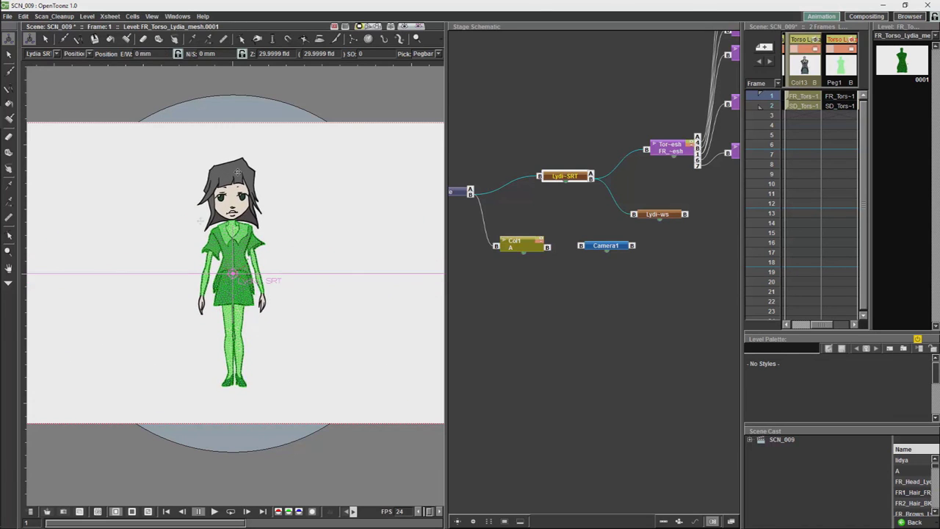